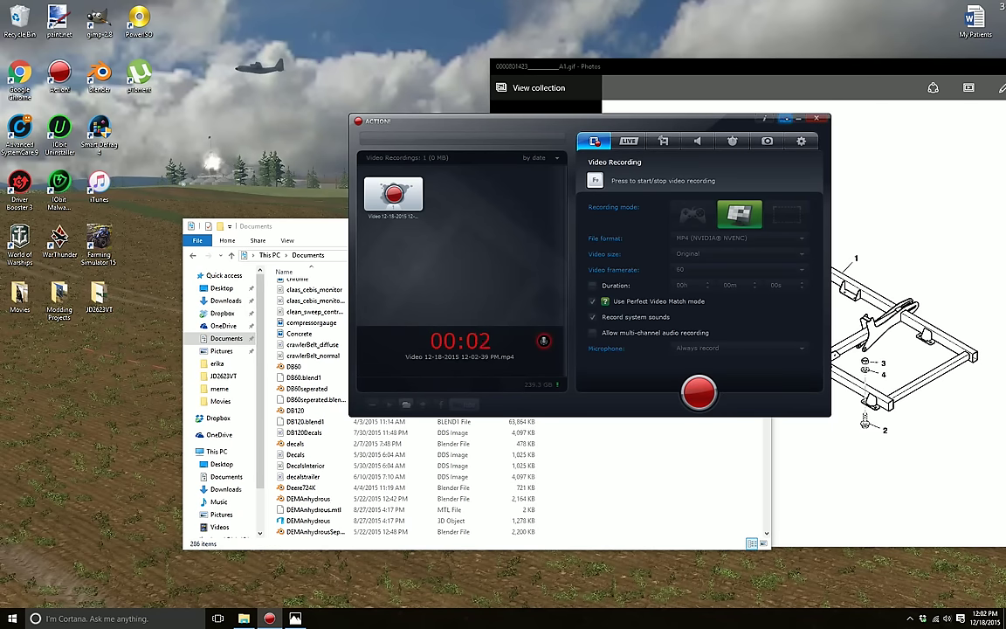
Step: Minimize the recorder and open 'John Deere 2623VT' from the Documents folder in Blender
click(798, 117)
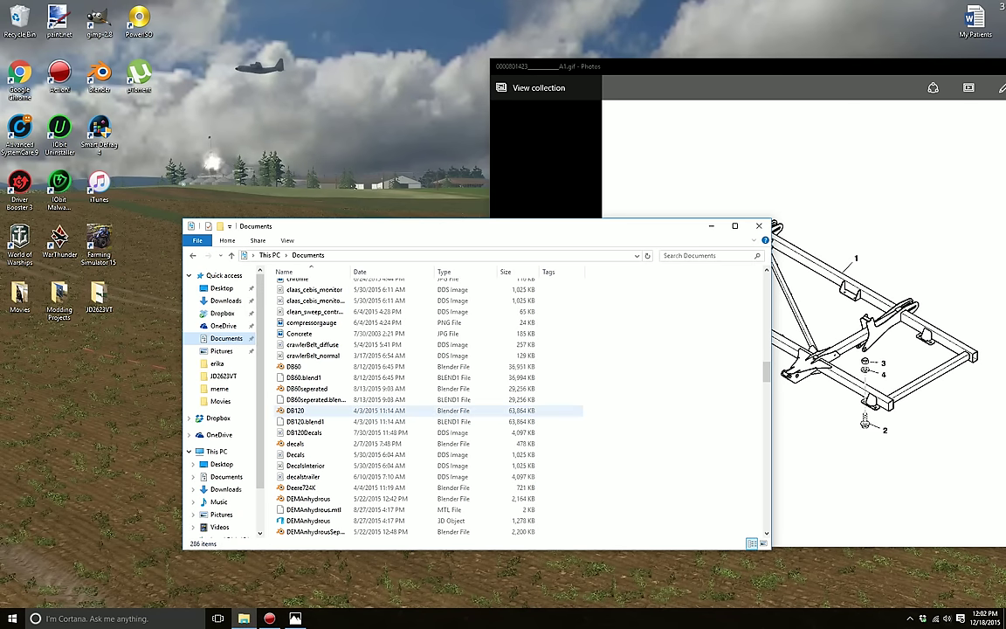
click(349, 410)
scroll(349, 410, down, 2)
scroll(349, 410, down, 1)
scroll(349, 411, down, 2)
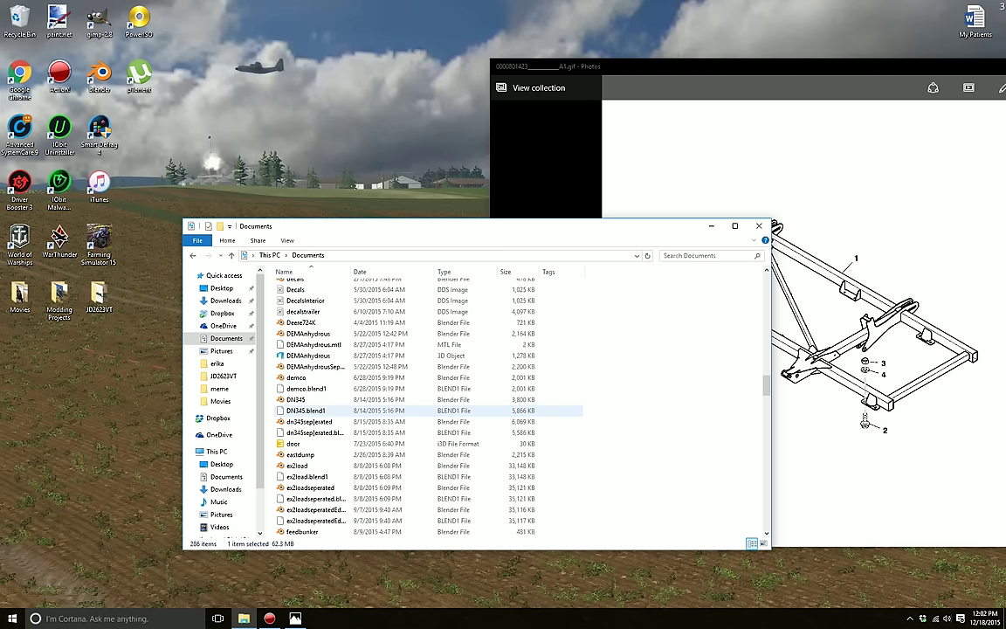
scroll(350, 408, down, 2)
scroll(350, 408, up, 5)
scroll(349, 409, up, 2)
scroll(349, 407, up, 5)
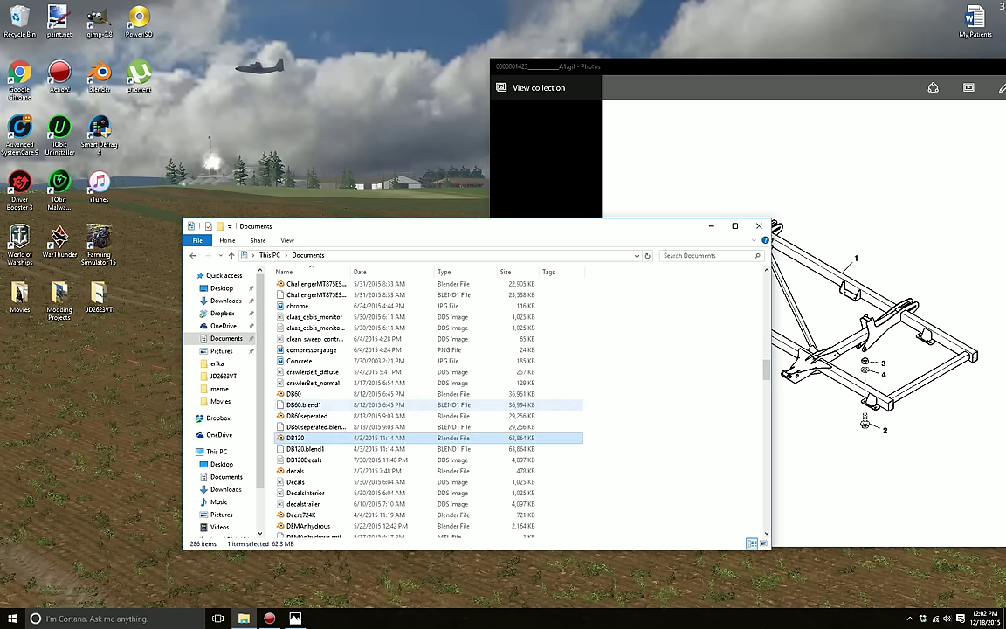
scroll(349, 405, down, 3)
scroll(350, 408, down, 3)
scroll(349, 410, down, 3)
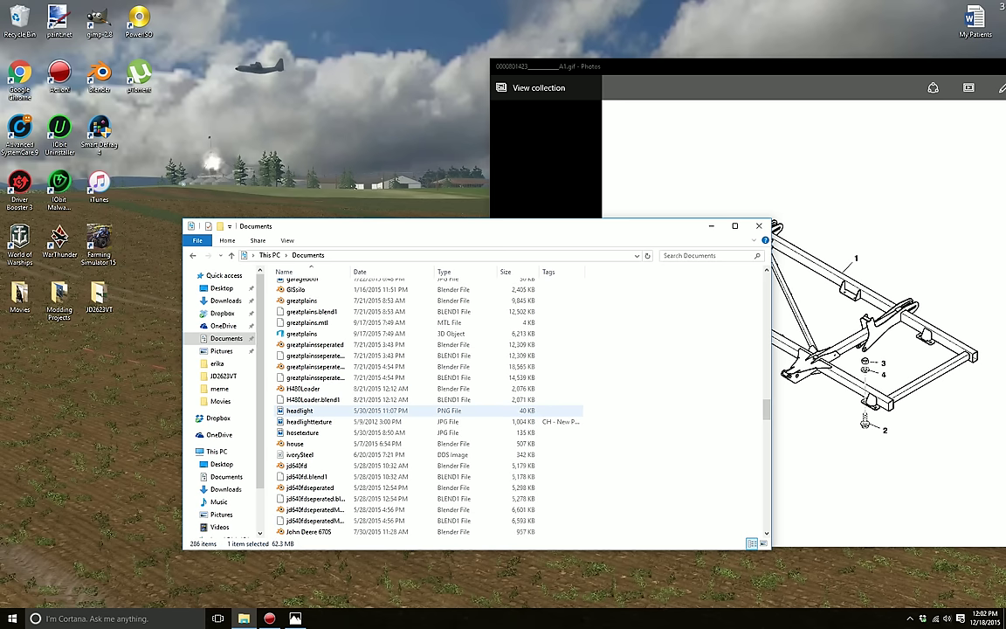
scroll(350, 411, down, 1)
scroll(349, 410, down, 1)
scroll(349, 410, down, 2)
scroll(350, 410, down, 1)
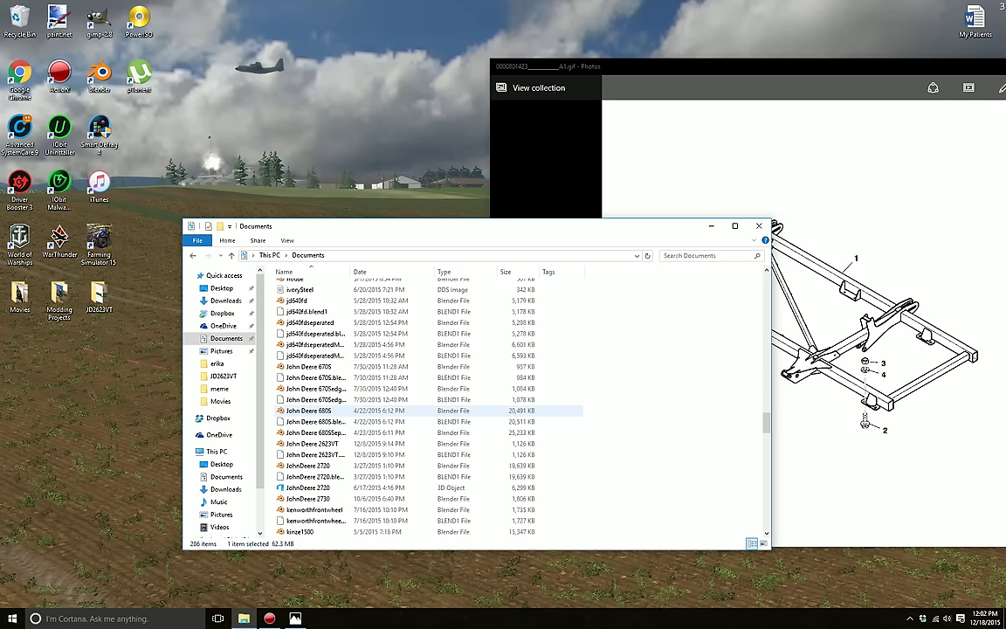
scroll(349, 410, down, 2)
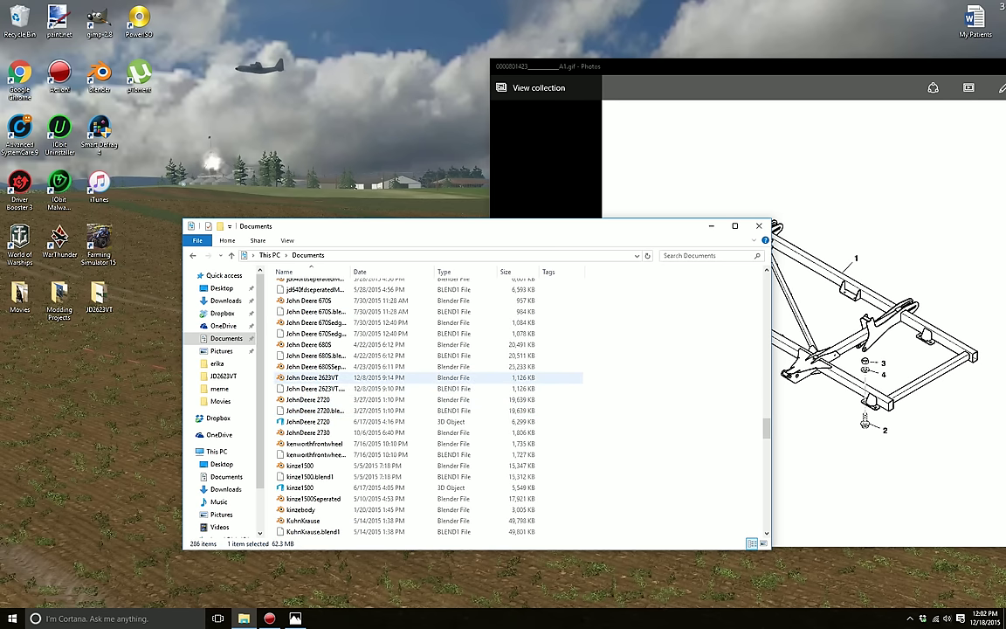
double_click(310, 377)
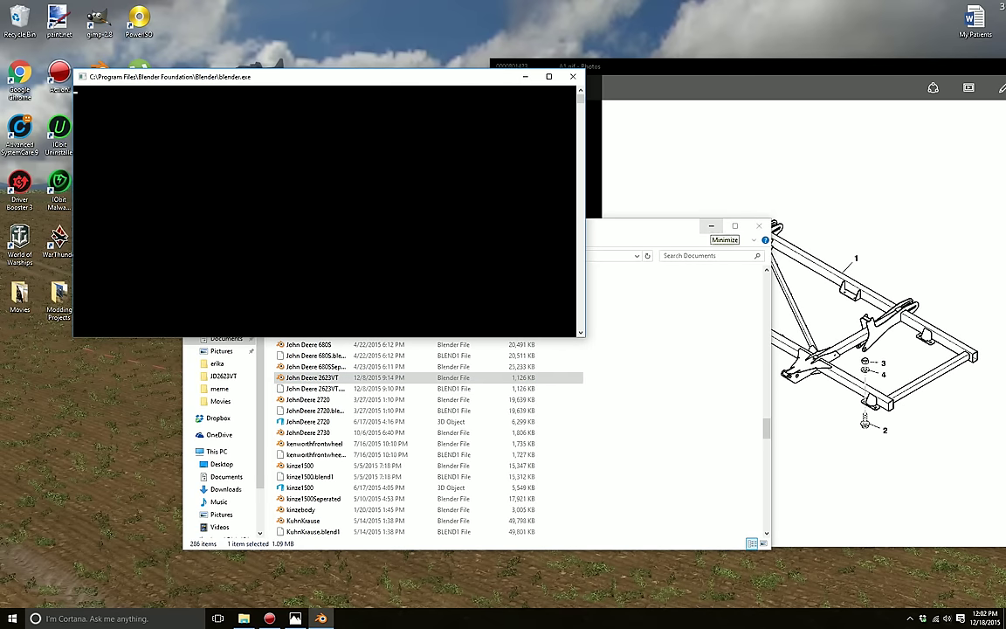
Step: Hide File Explorer and orbit the frame model to a low perspective view
click(711, 226)
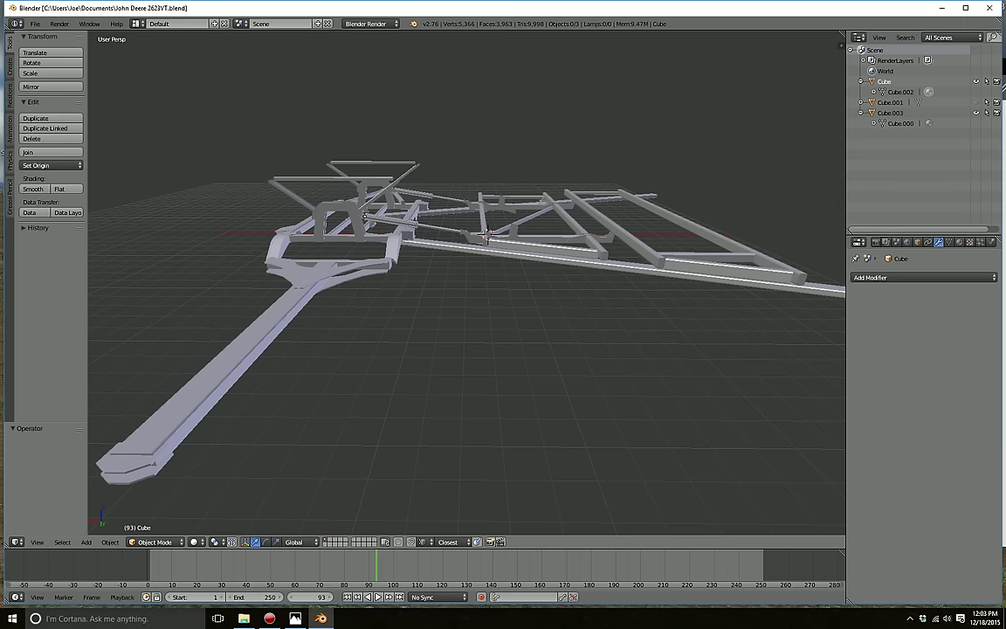
middle_drag(463, 288, 524, 262)
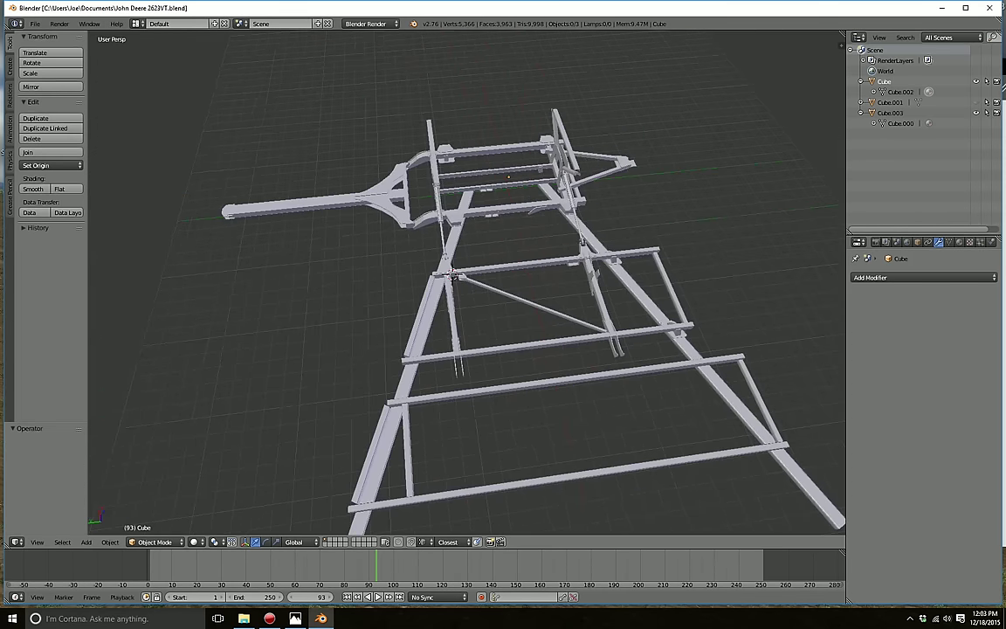
mouse_move(469, 278)
middle_down()
mouse_move(442, 225)
mouse_move(442, 243)
mouse_move(500, 238)
mouse_move(393, 269)
middle_up()
scroll(471, 244, up, 5)
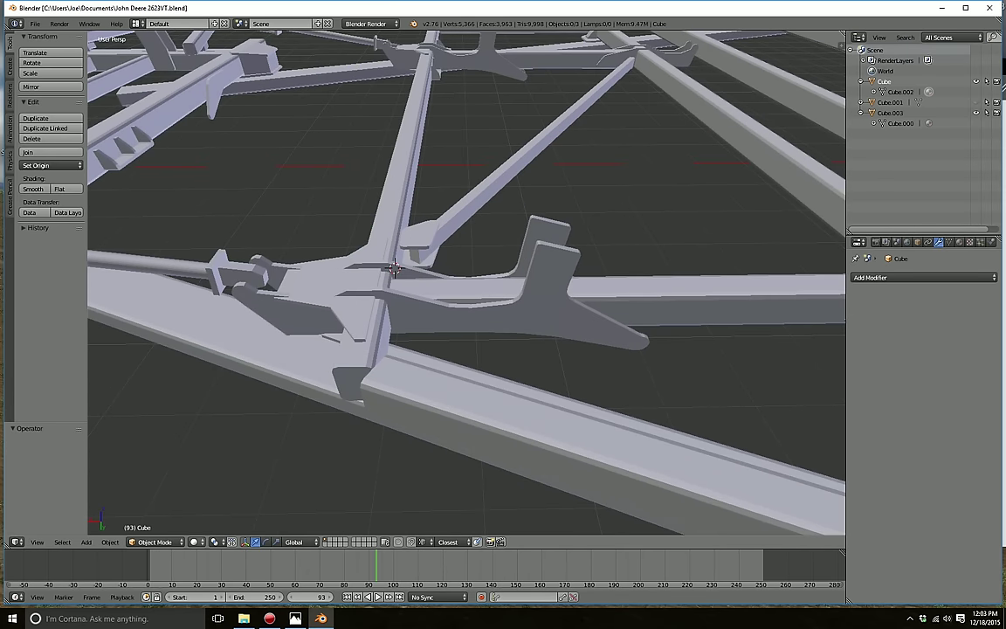
Step: Check the shading and mode menus, keep settings unchanged, and switch the frame into Edit Mode
click(194, 541)
click(155, 541)
click(194, 541)
click(298, 461)
key(Tab)
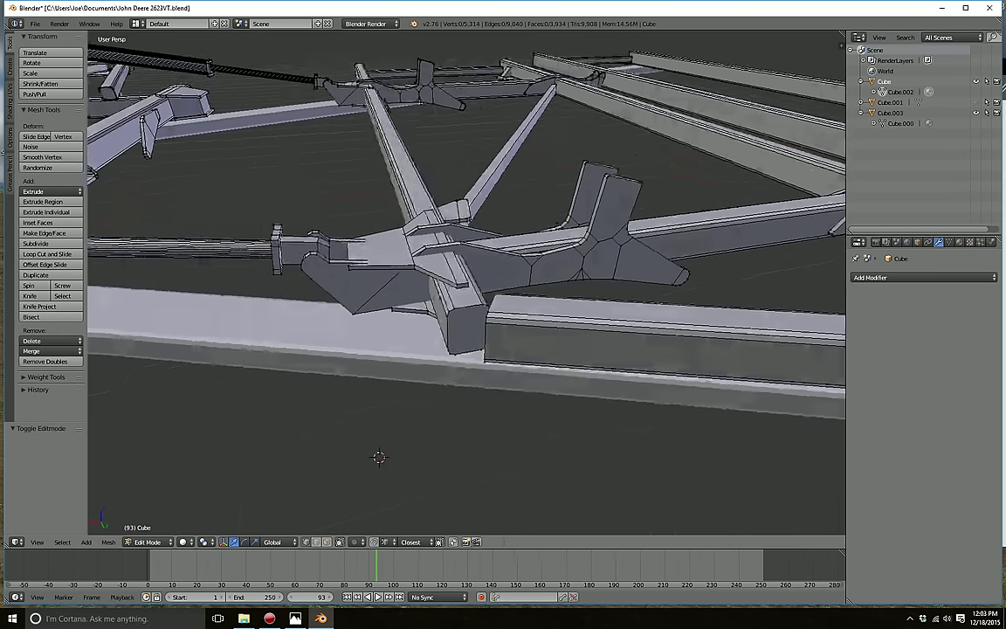
mouse_move(339, 408)
middle_down()
mouse_move(326, 381)
mouse_move(474, 330)
mouse_move(517, 483)
mouse_move(493, 490)
mouse_move(326, 449)
mouse_move(378, 305)
mouse_move(410, 296)
middle_up()
Step: Snap Blender to the left half and the Photos parts diagram to the right, then zoom on the tubes
key(alt+Tab)
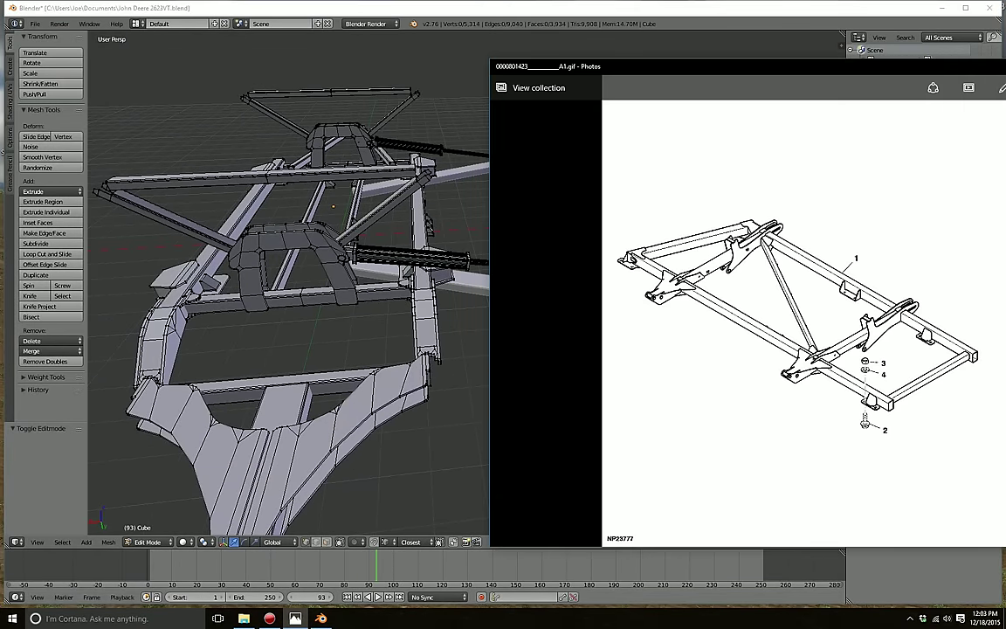
drag(593, 8, 2, 53)
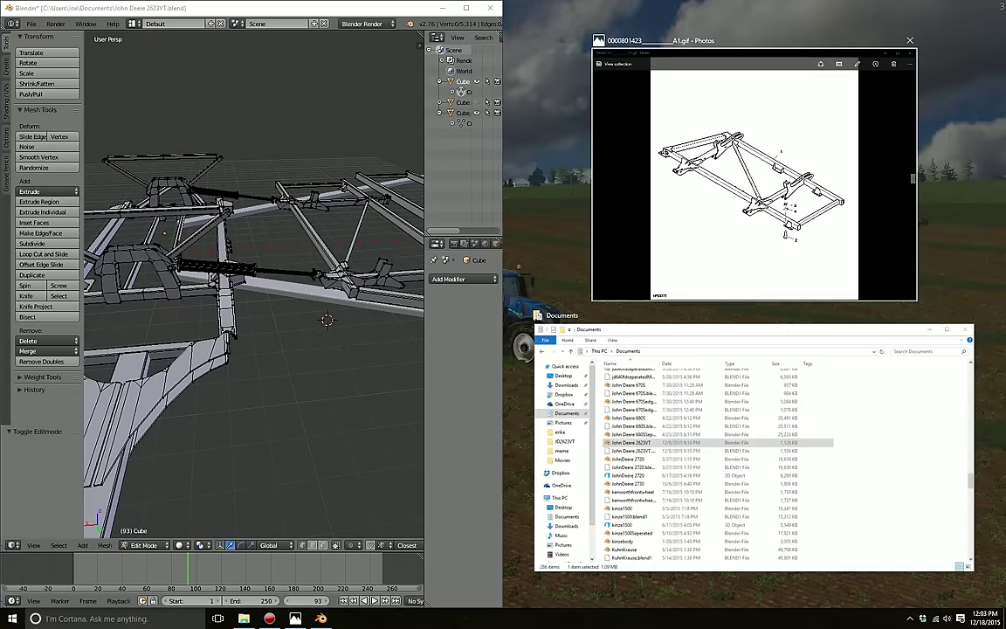
click(698, 157)
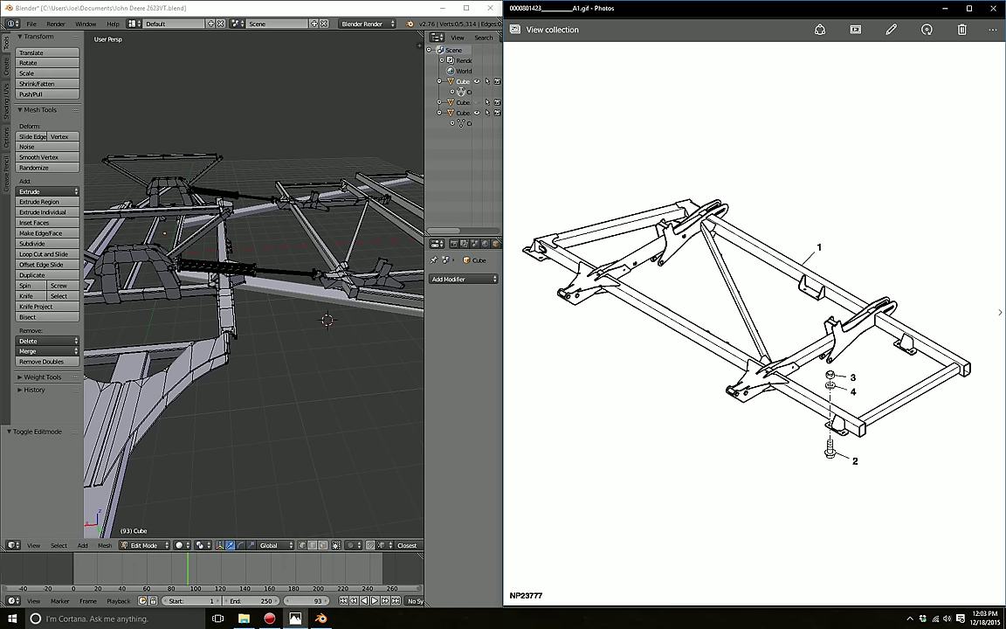
middle_drag(411, 297, 203, 256)
Step: Select the linked bracket plate and slide it along the X axis
key(l)
middle_drag(215, 294, 215, 294)
key(g)
key(x)
click(213, 293)
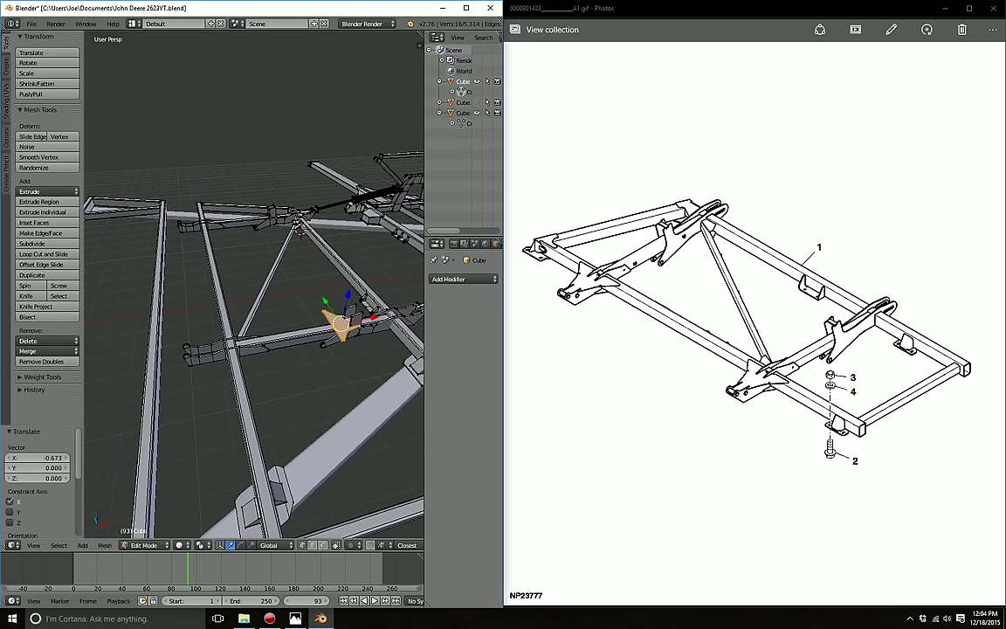
key(g)
key(x)
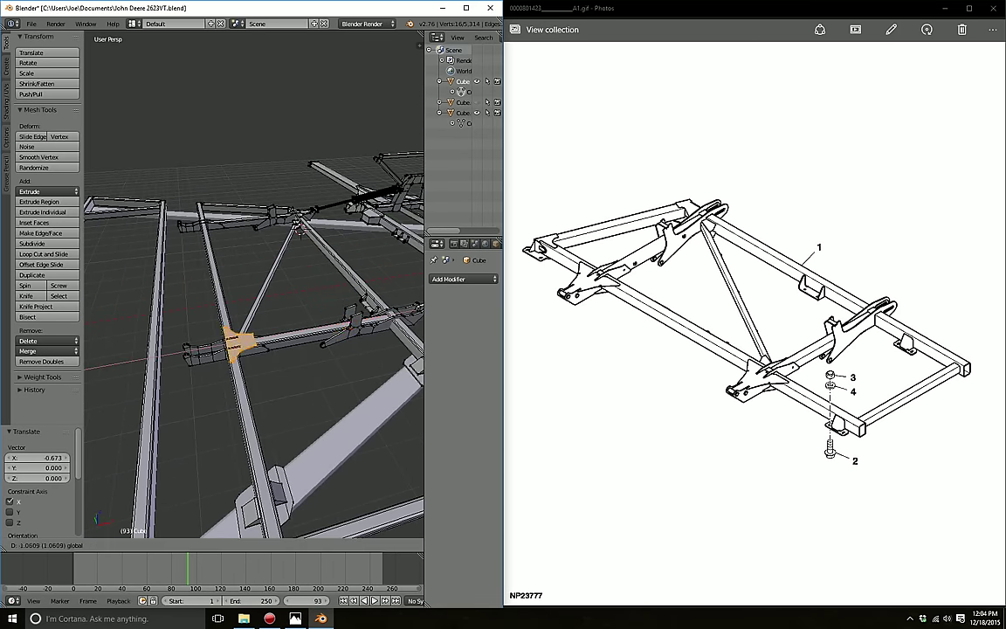
key(Return)
Step: Rotate the bracket 180° around the Z axis
click(240, 545)
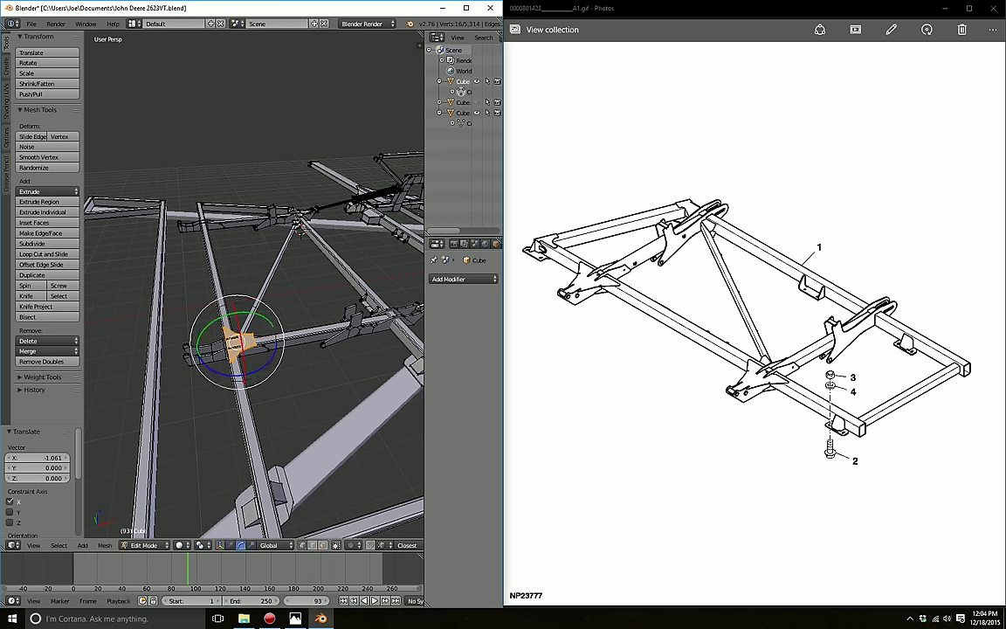
key(r)
key(z)
key(Return)
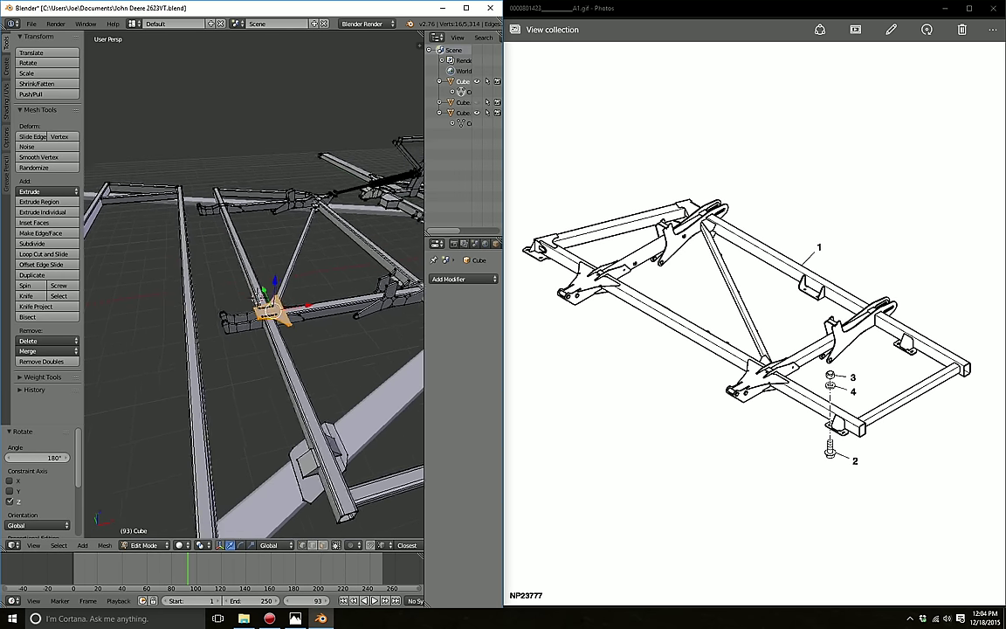
Step: Nudge the rotated bracket a further -0.139 along X onto the frame tube
middle_drag(220, 336, 290, 291)
scroll(291, 291, up, 3)
key(g)
key(x)
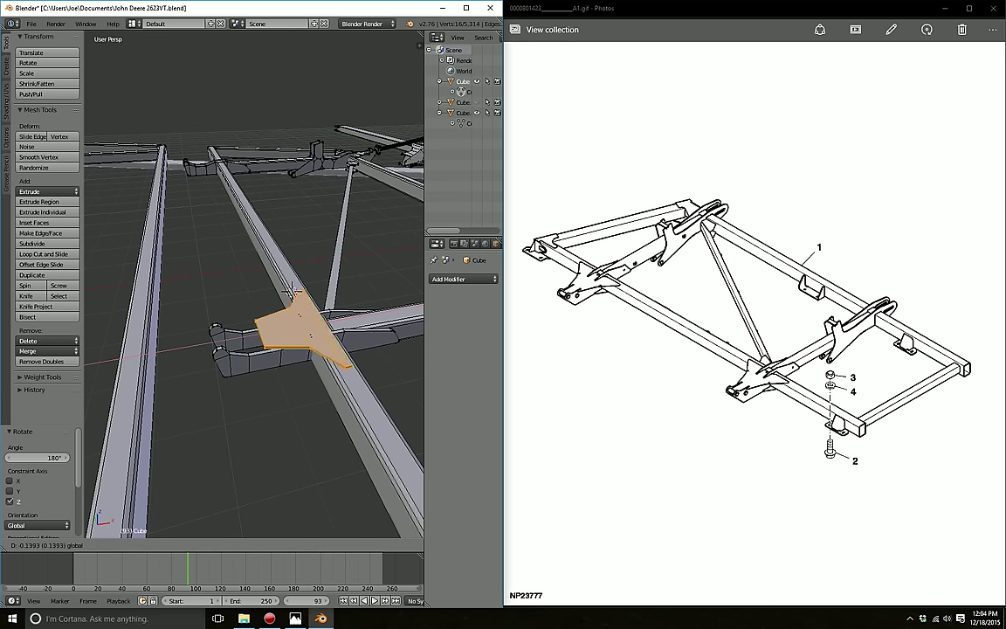
click(287, 289)
middle_drag(287, 289, 272, 281)
Step: Select the low bottom plate, extrude it upward, and keep only its top edges selected
key(a)
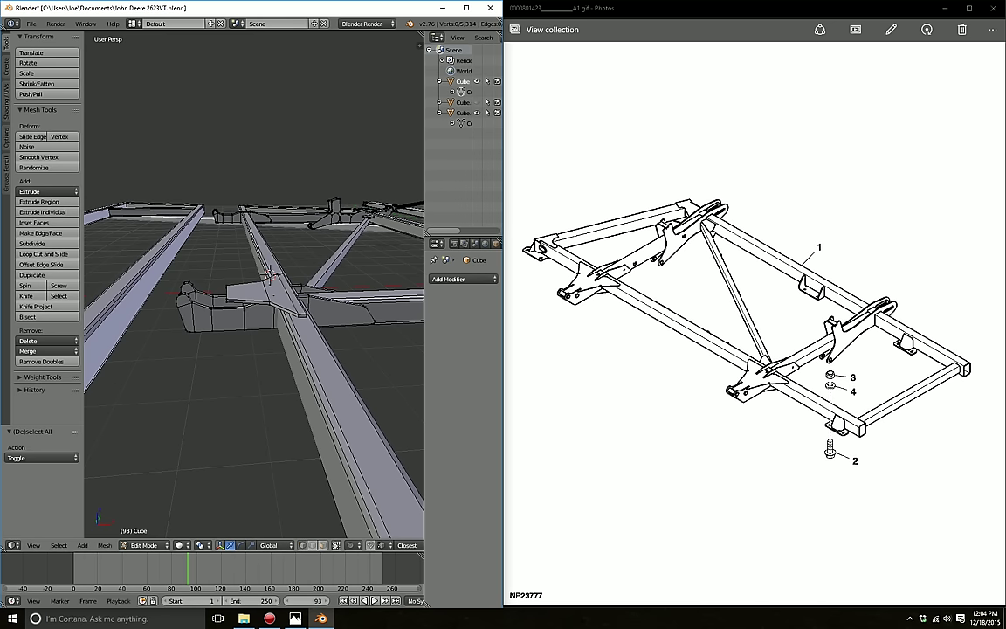
key(l)
key(e)
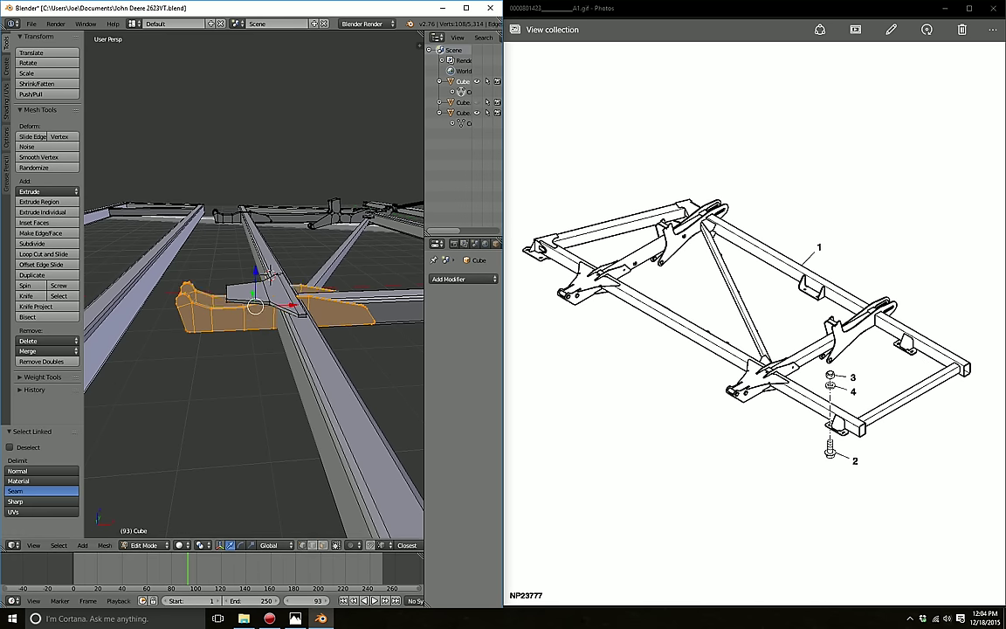
middle_drag(271, 278, 269, 234)
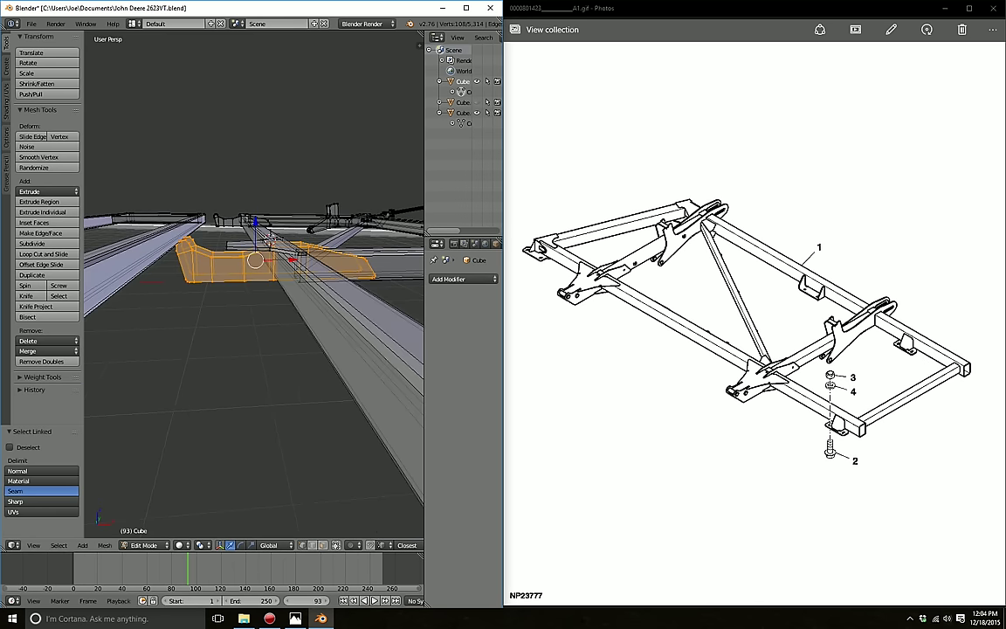
mouse_move(187, 289)
middle_down()
mouse_move(196, 271)
mouse_move(368, 283)
middle_up()
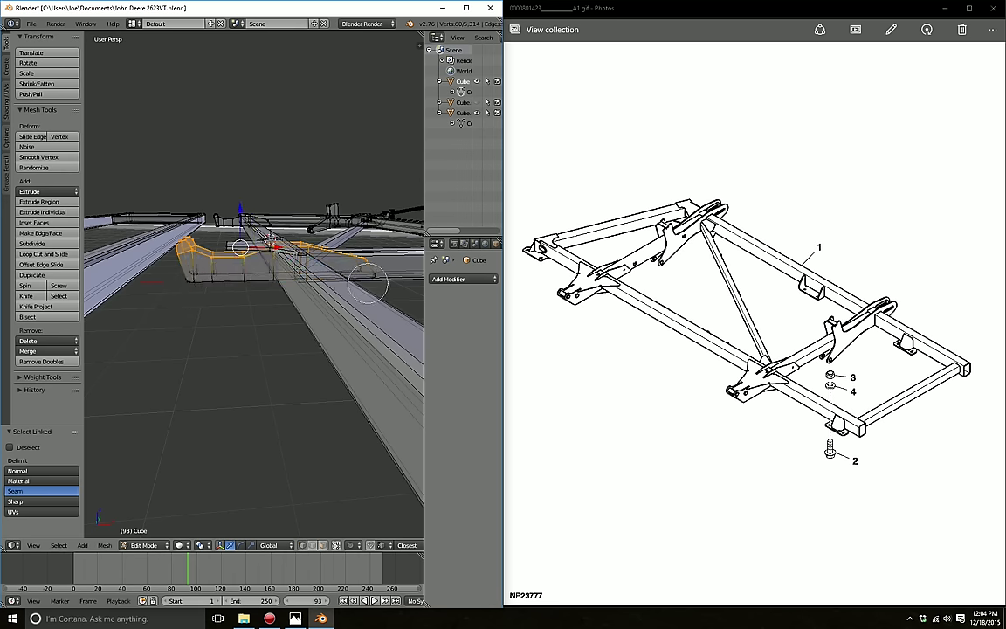
Step: Raise the plate's top edges slightly along Z, then select the connected bracket piece
drag(240, 216, 240, 212)
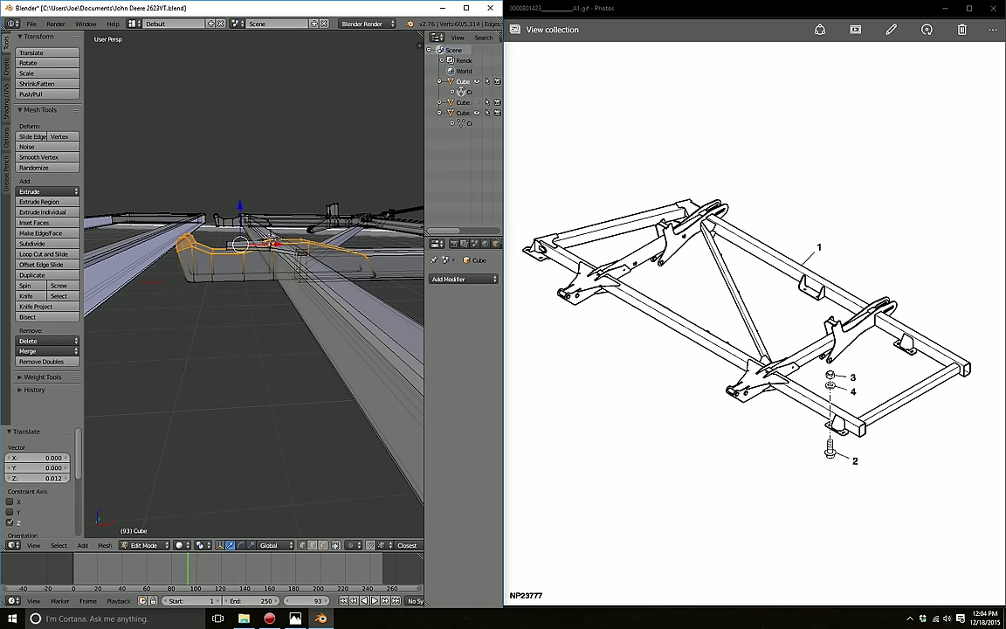
scroll(253, 288, up, 1)
scroll(253, 288, up, 1)
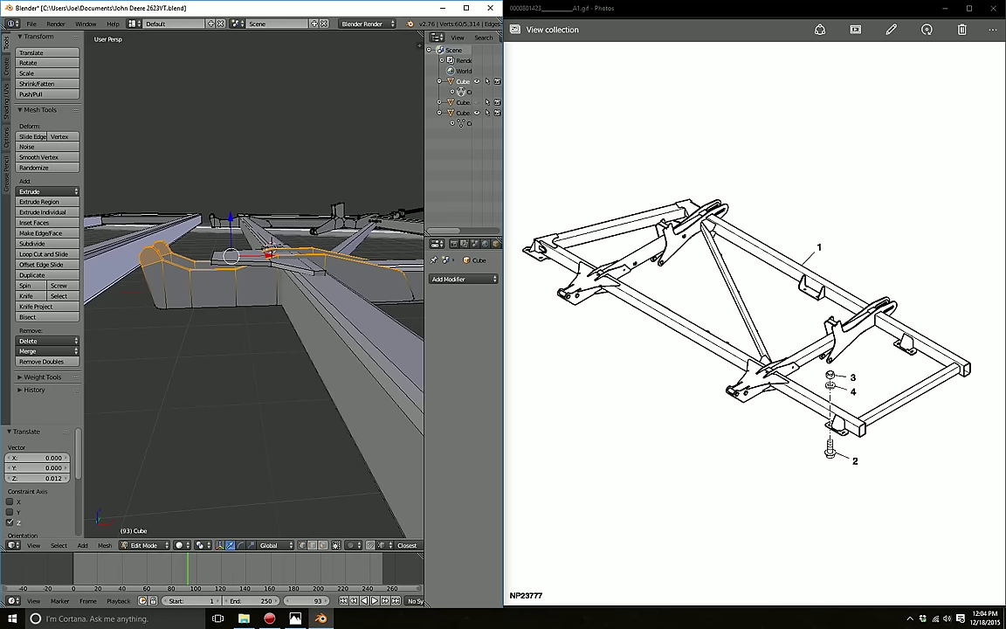
scroll(253, 288, up, 1)
drag(230, 216, 229, 209)
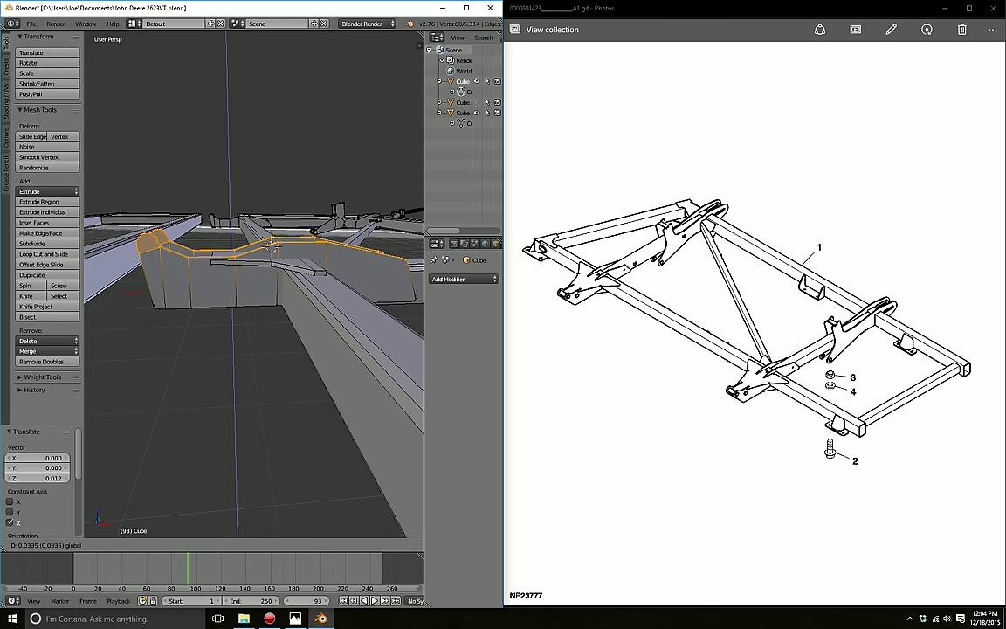
middle_drag(270, 248, 251, 265)
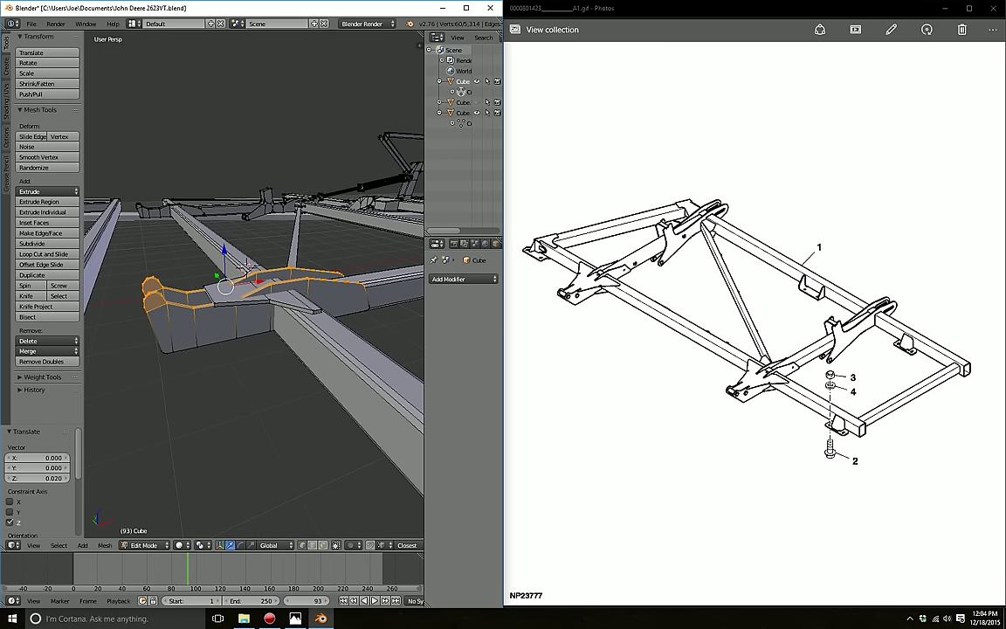
key(a)
mouse_move(249, 265)
middle_down()
mouse_move(170, 414)
mouse_move(262, 349)
mouse_move(199, 374)
mouse_move(288, 332)
middle_up()
key(l)
key(l)
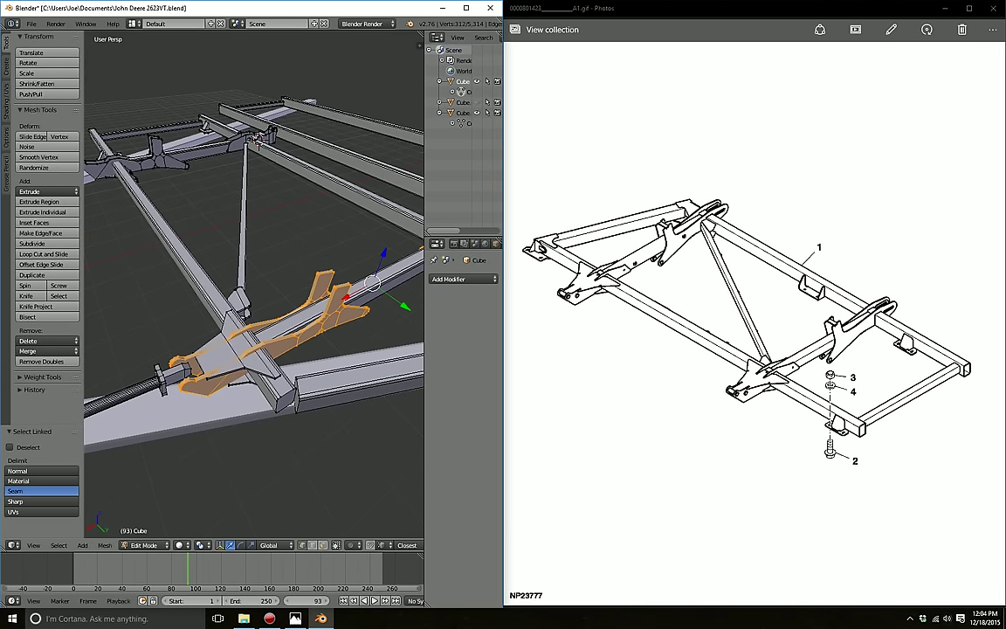
Step: Add the central plate to the selection and delete its vertices
key(l)
key(x)
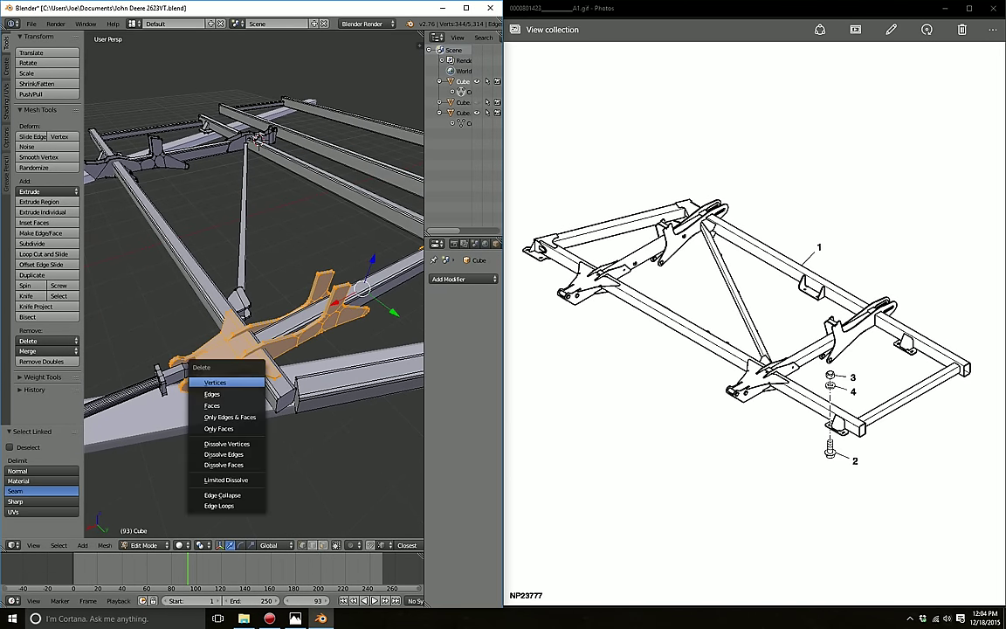
click(209, 381)
mouse_move(210, 381)
middle_down()
mouse_move(262, 349)
mouse_move(288, 288)
middle_up()
Step: Select the remaining hinge bracket and slide it along the X axis
key(l)
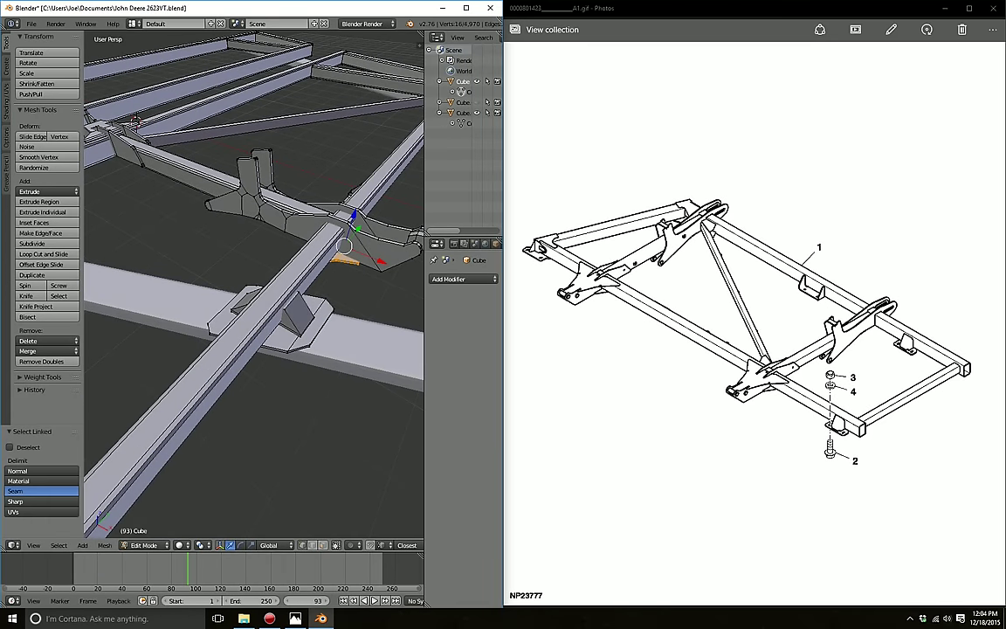
middle_drag(350, 231, 316, 260)
key(g)
key(x)
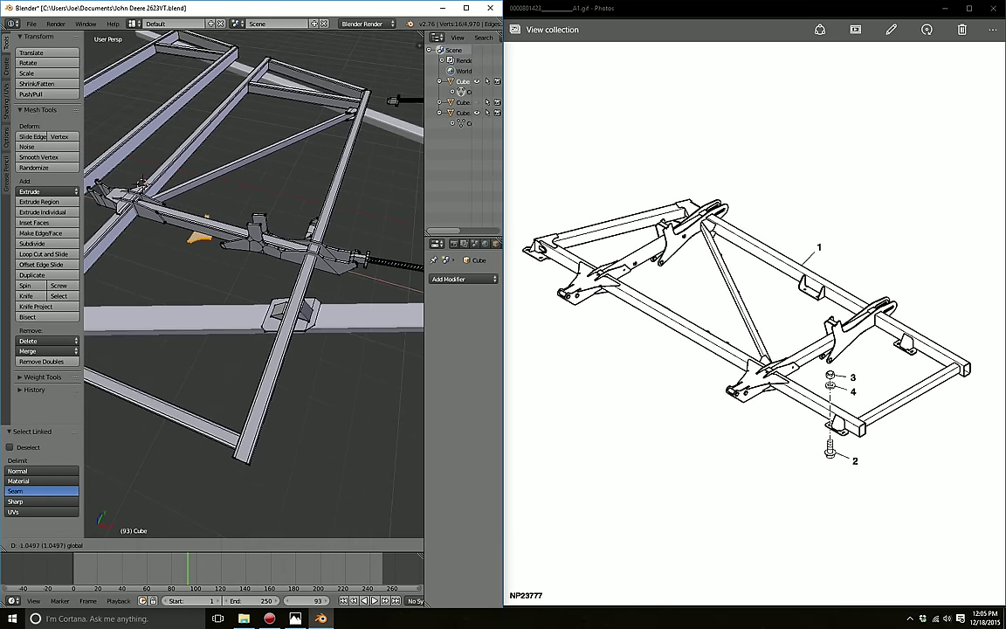
click(253, 262)
middle_drag(253, 262, 175, 262)
middle_drag(133, 222, 138, 225)
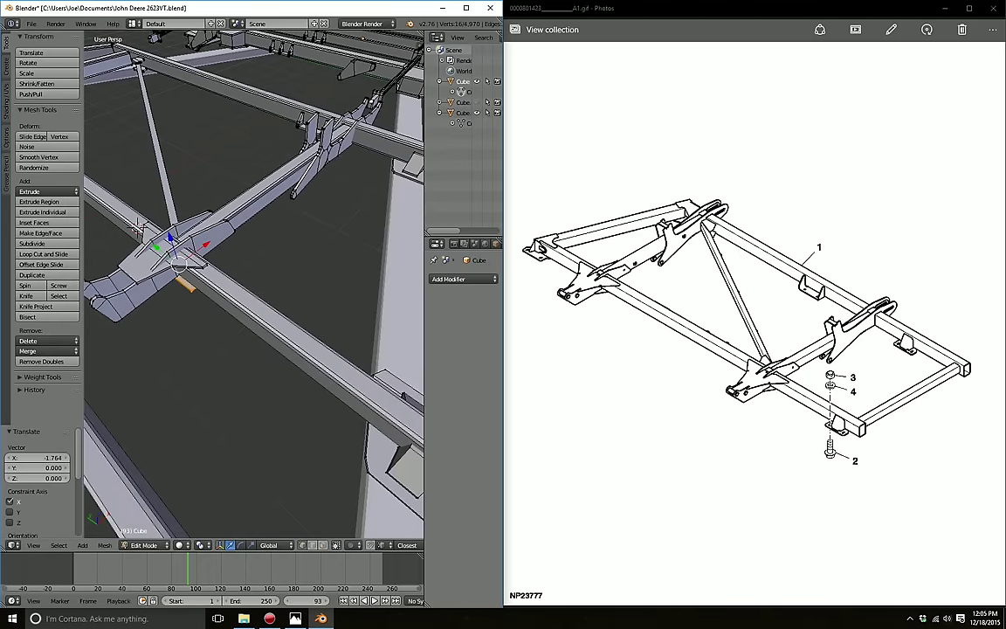
Step: Turn the bracket 180° around the Z axis onto the cross beam
key(r)
key(z)
click(138, 224)
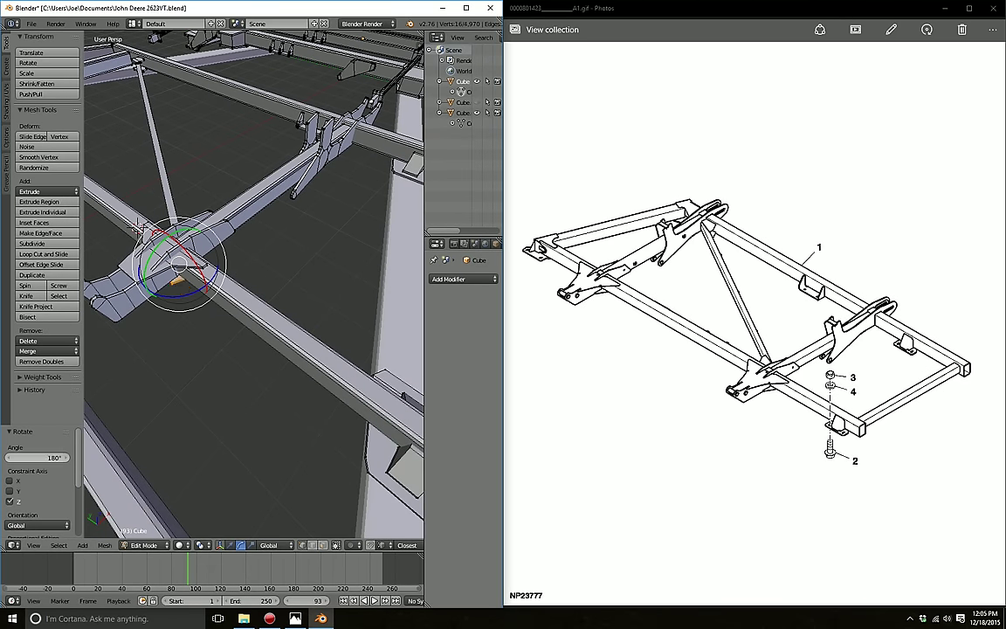
mouse_move(140, 227)
middle_down()
mouse_move(305, 277)
mouse_move(321, 323)
middle_up()
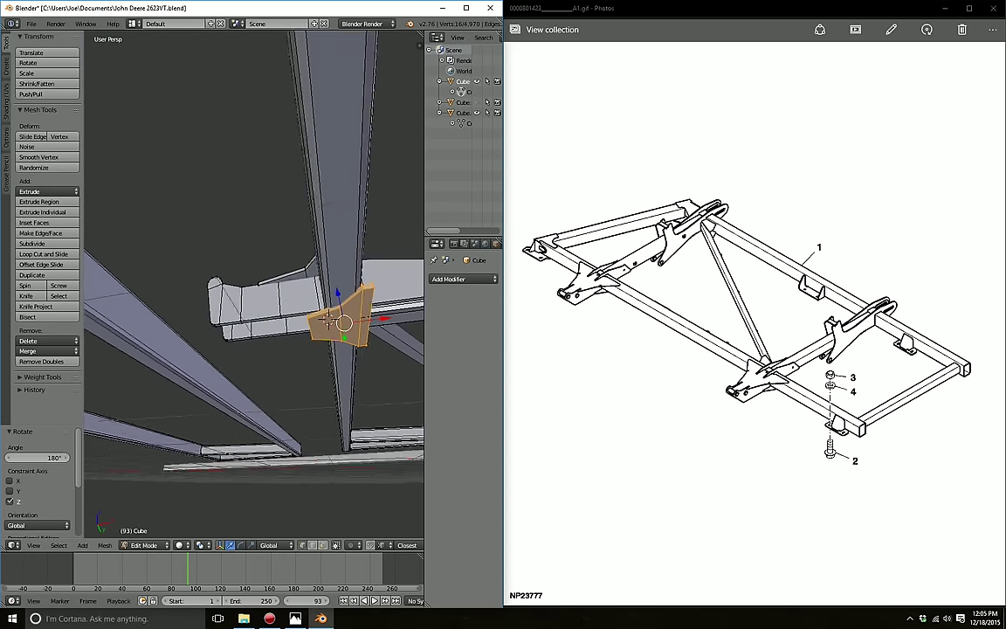
key(g)
right_click(321, 323)
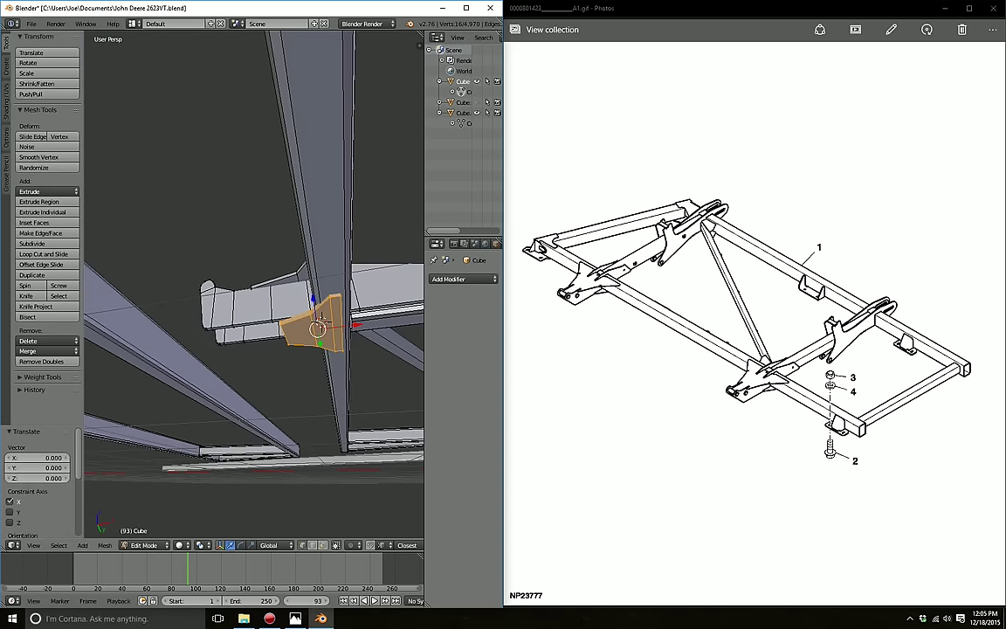
Step: Select the whole connected bracket mesh and center the view on it
middle_drag(321, 323, 262, 393)
mouse_move(262, 350)
middle_down()
mouse_move(262, 262)
mouse_move(279, 315)
middle_up()
key(l)
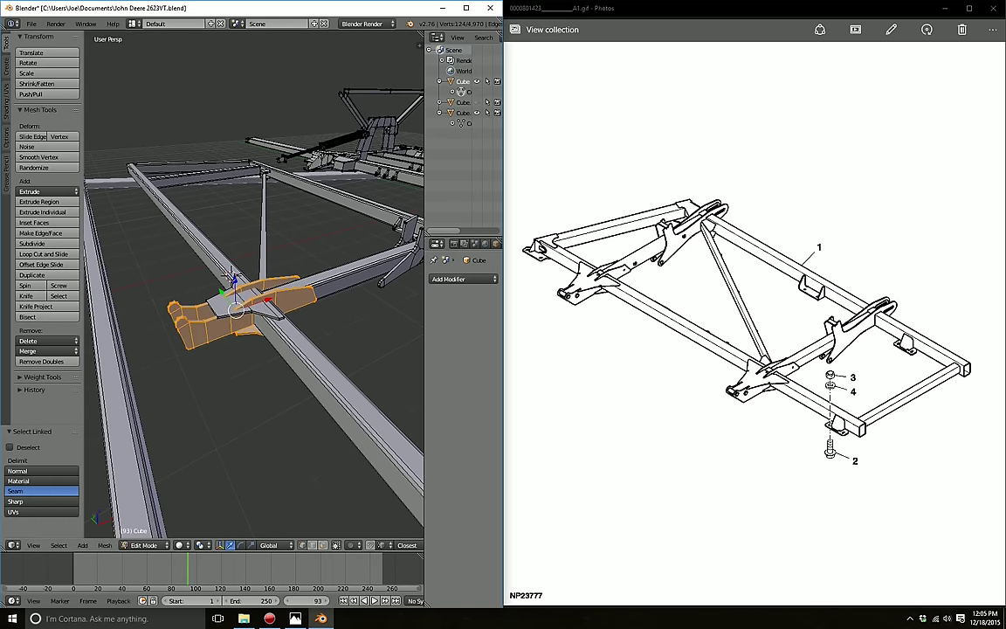
key(KP_Decimal)
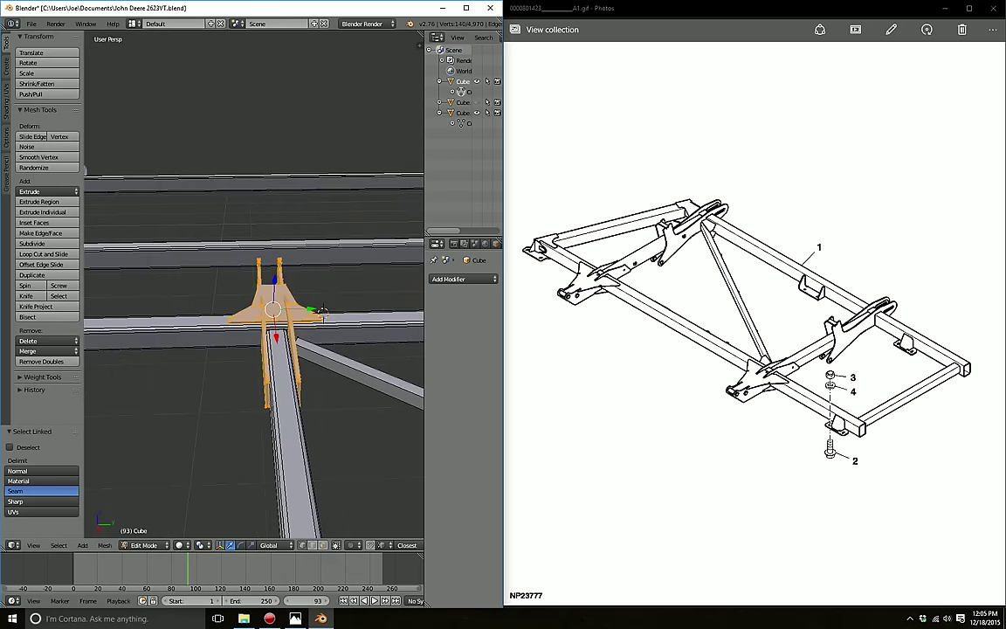
mouse_move(288, 279)
middle_down()
mouse_move(288, 301)
mouse_move(251, 281)
mouse_move(276, 296)
middle_up()
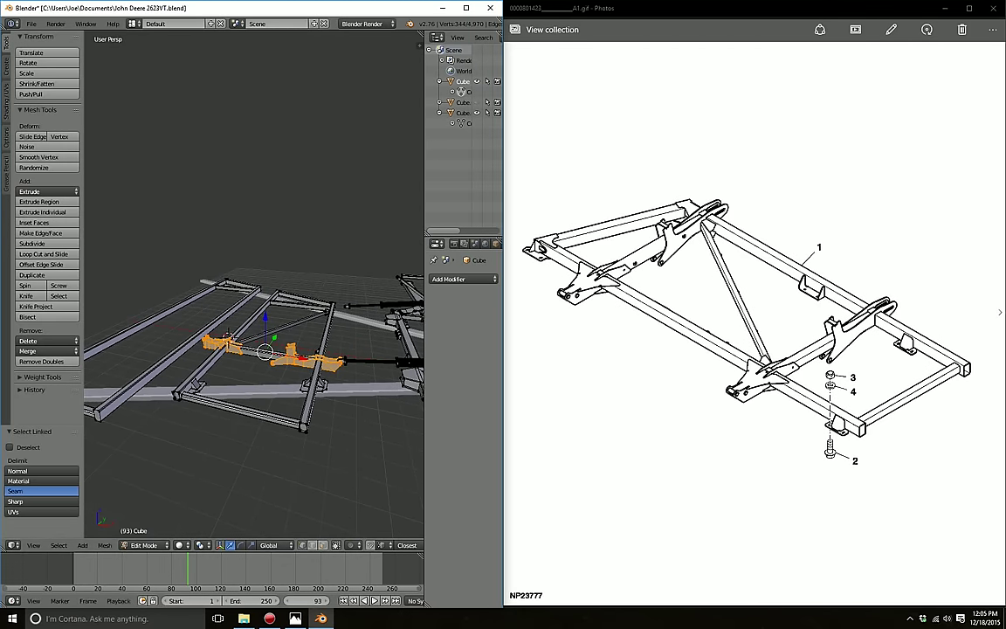
key(Right)
key(Right)
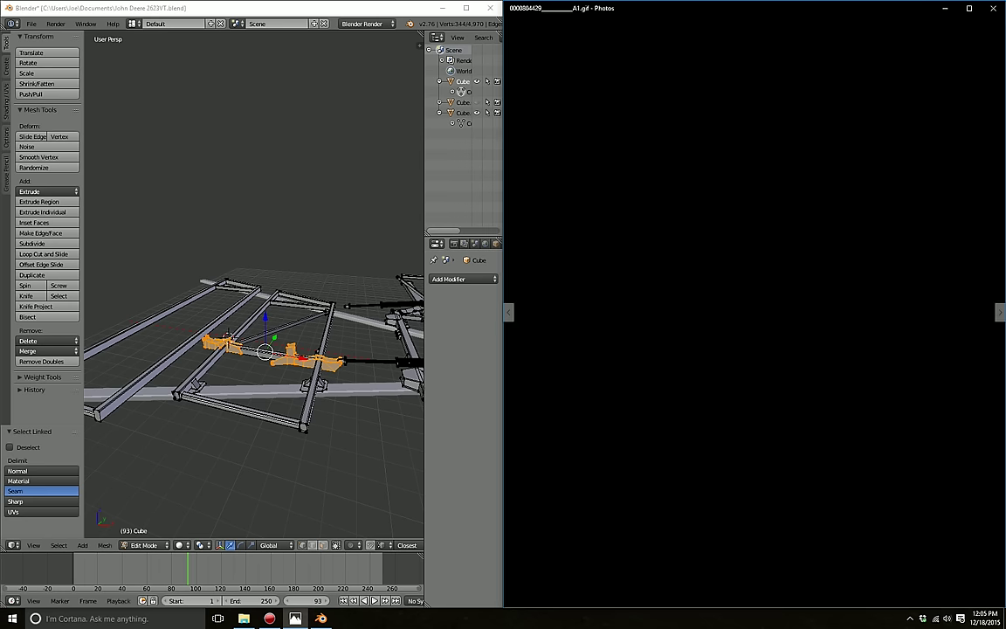
key(Right)
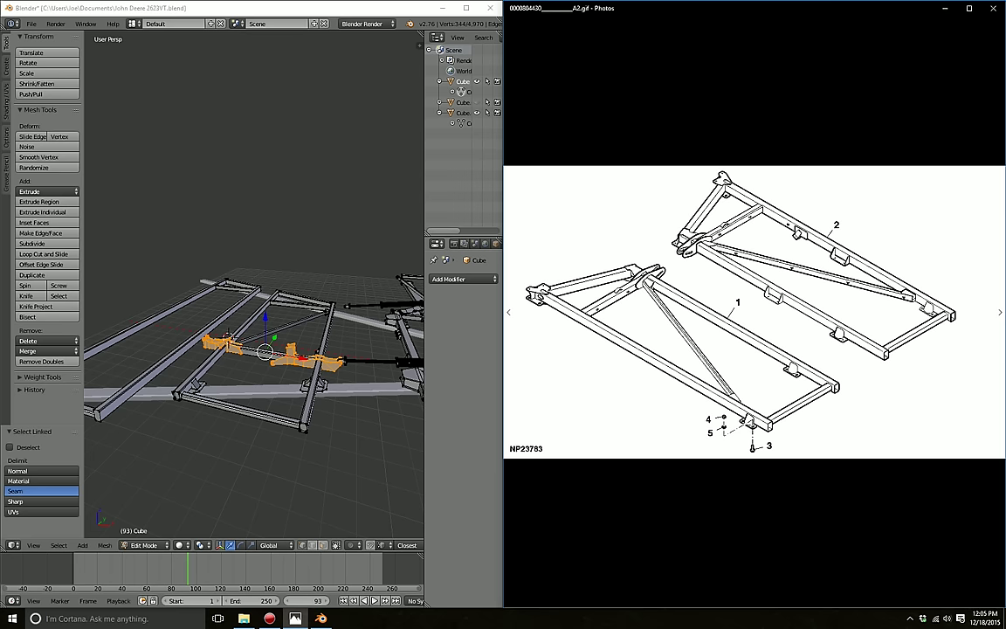
key(Right)
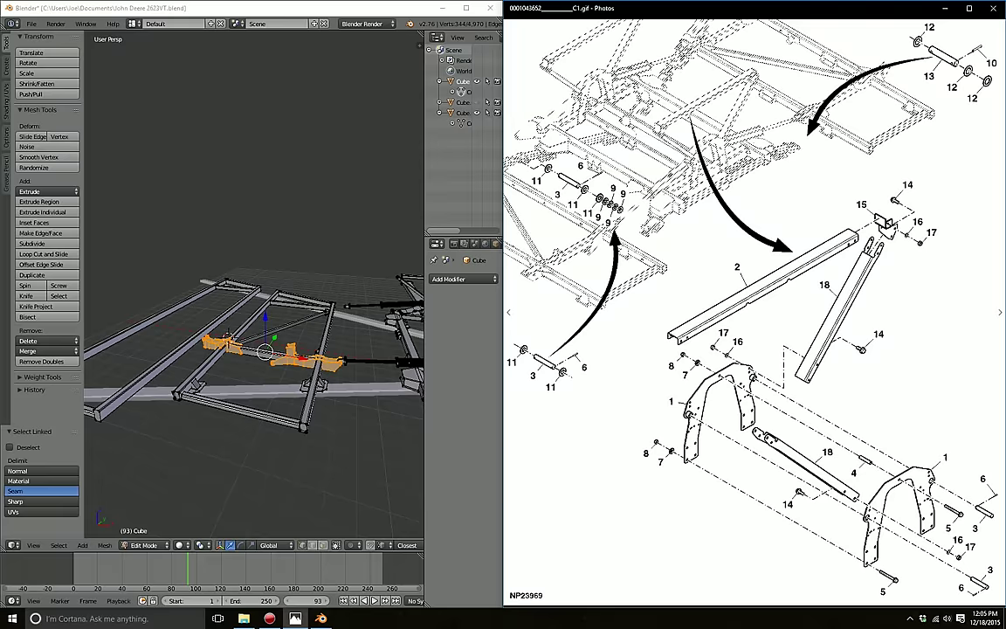
key(Left)
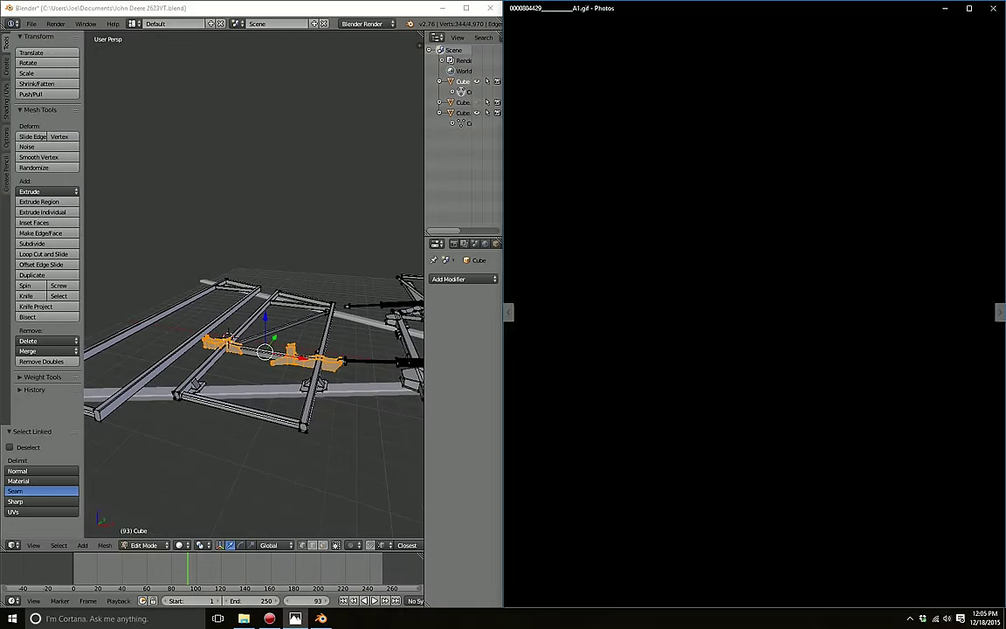
key(Left)
key(Left)
key(Right)
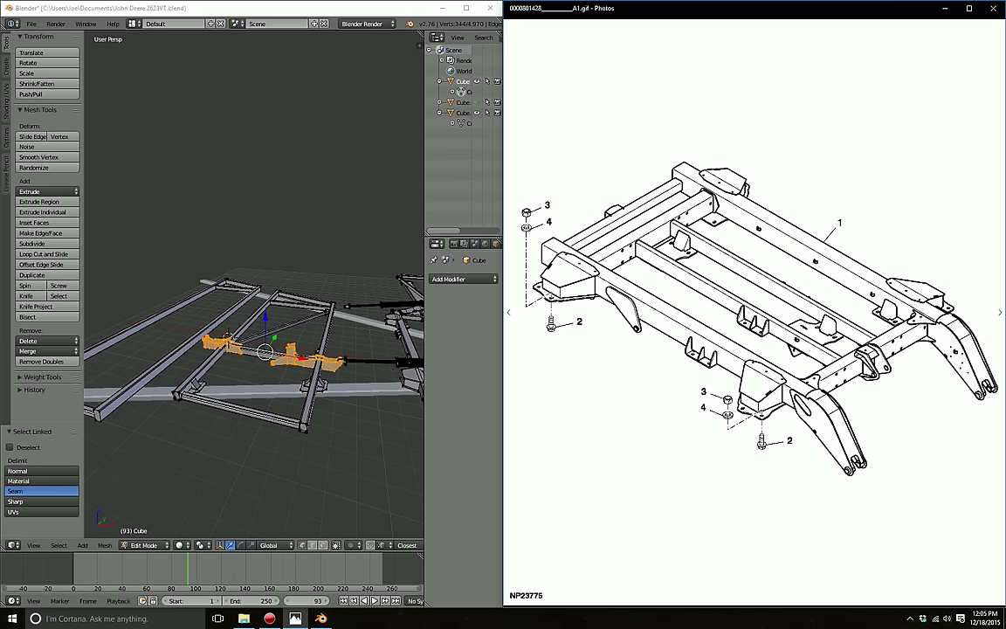
key(Right)
key(Right)
key(Right)
key(Left)
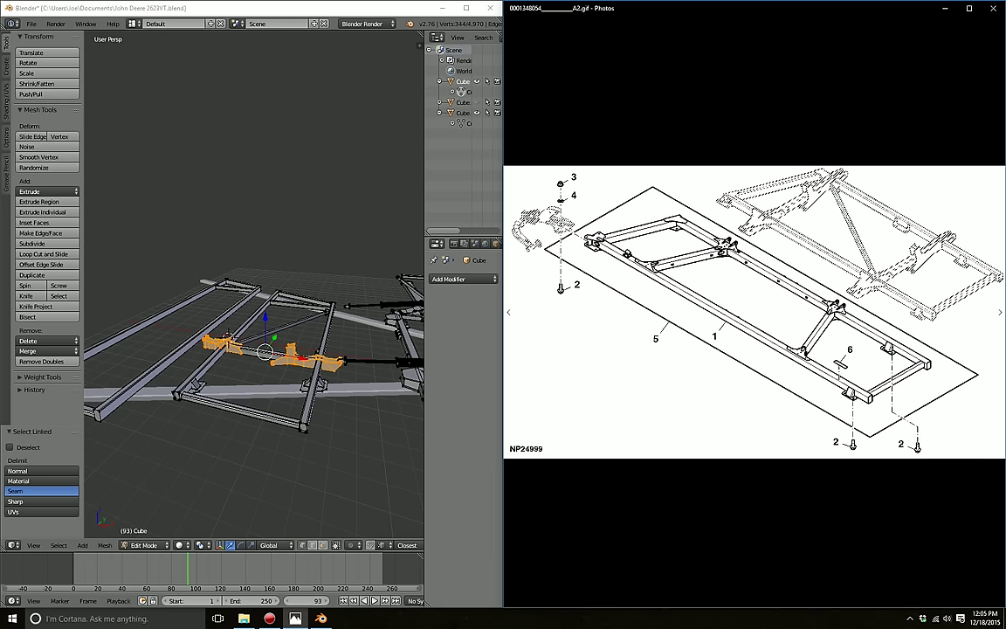
key(Left)
key(Right)
key(Left)
key(Left)
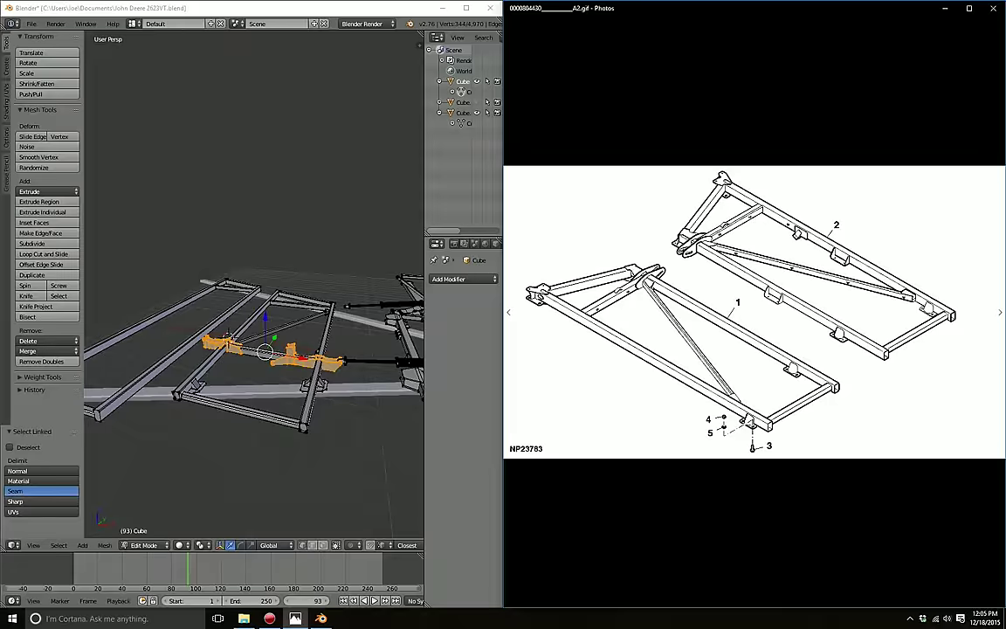
key(Left)
key(Left)
key(Left)
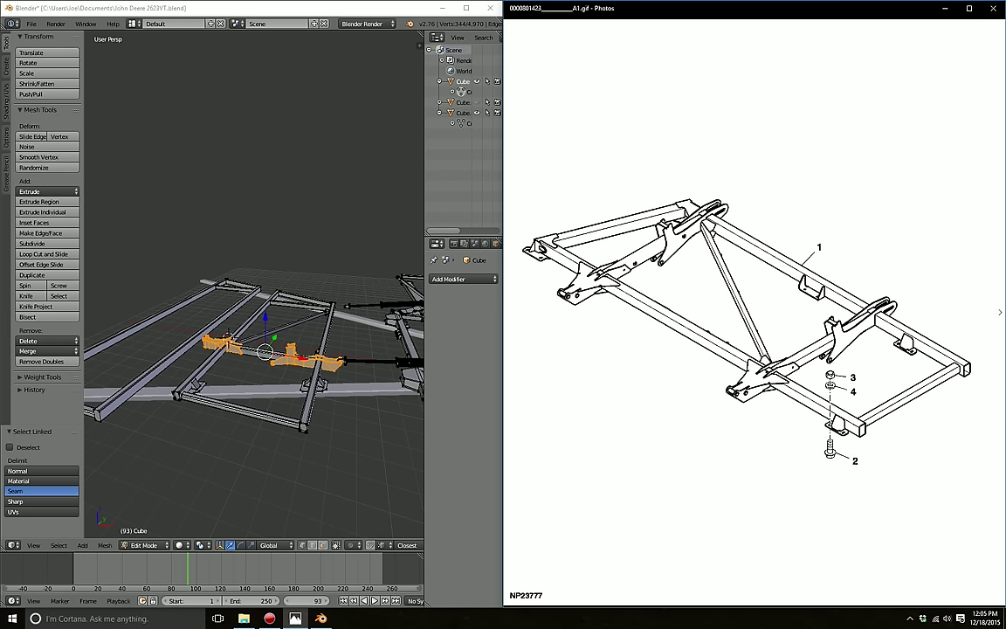
mouse_move(228, 337)
middle_down()
mouse_move(234, 329)
mouse_move(210, 358)
mouse_move(229, 331)
middle_up()
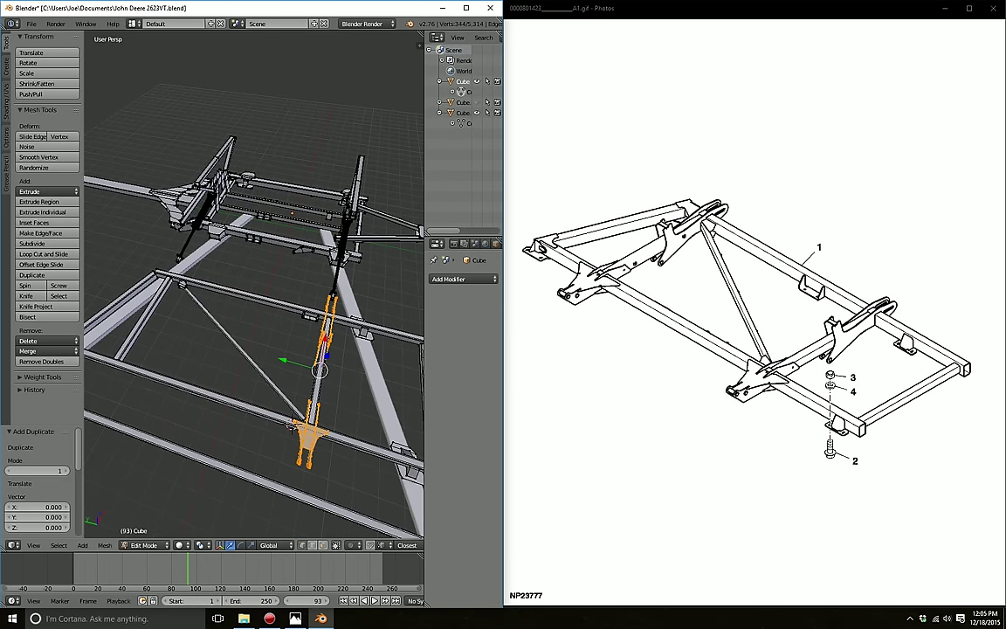
Step: Move the duplicated brackets along Y by 1.598, then 1.273, onto the vertical beam
key(g)
key(y)
click(288, 384)
mouse_move(288, 384)
middle_down()
mouse_move(350, 367)
mouse_move(384, 332)
middle_up()
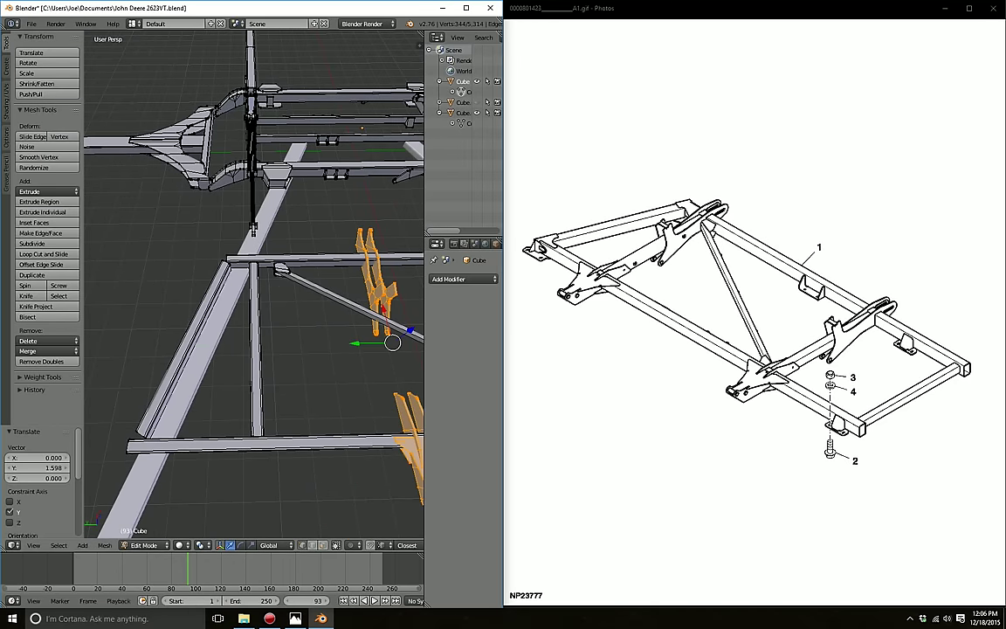
key(g)
key(y)
click(262, 384)
middle_drag(262, 384, 253, 386)
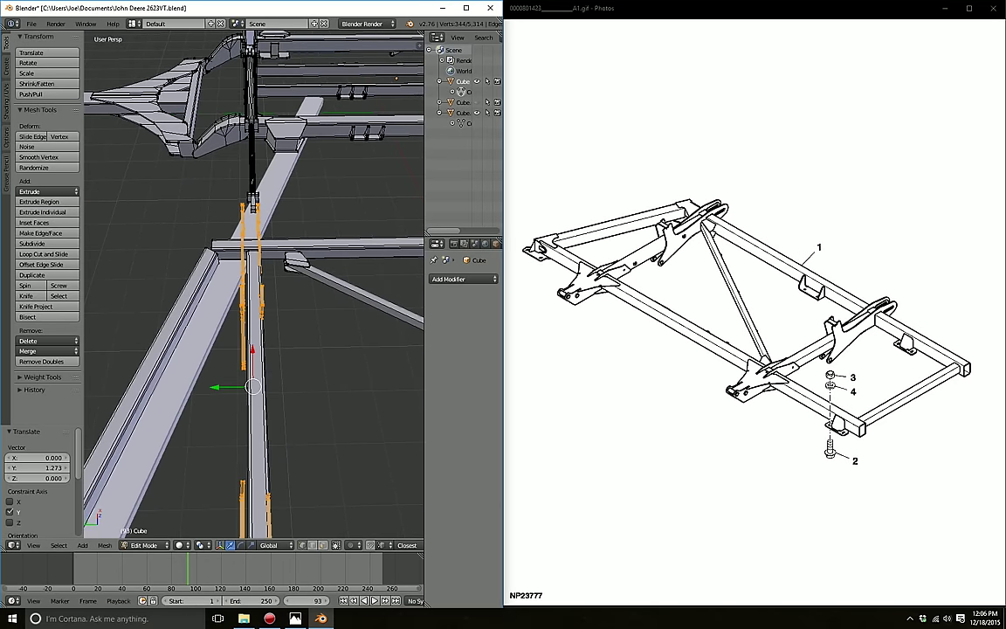
Step: Nudge the bracket copy slightly along Y and inspect it on the long beam
key(g)
key(y)
key(Return)
middle_drag(253, 288, 262, 261)
scroll(253, 288, down, 4)
scroll(253, 288, up, 3)
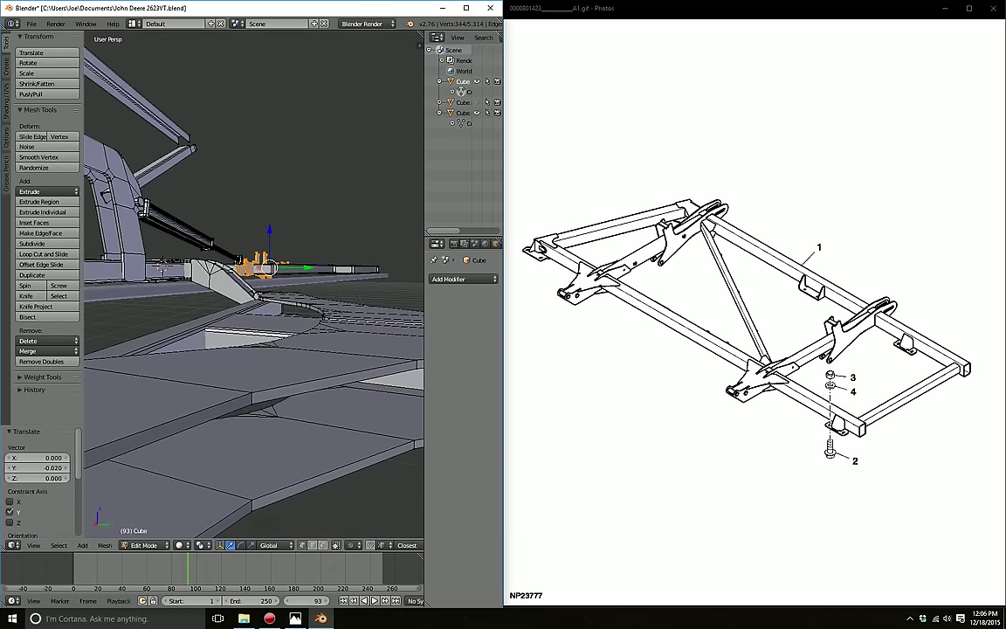
scroll(253, 288, up, 3)
scroll(253, 288, up, 3)
scroll(253, 288, down, 5)
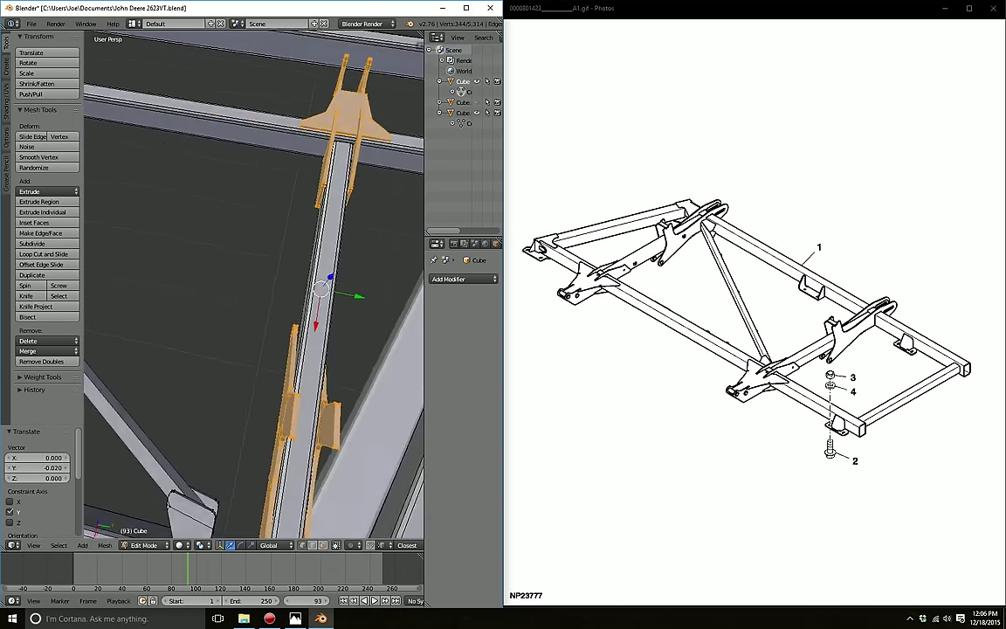
middle_drag(254, 288, 279, 262)
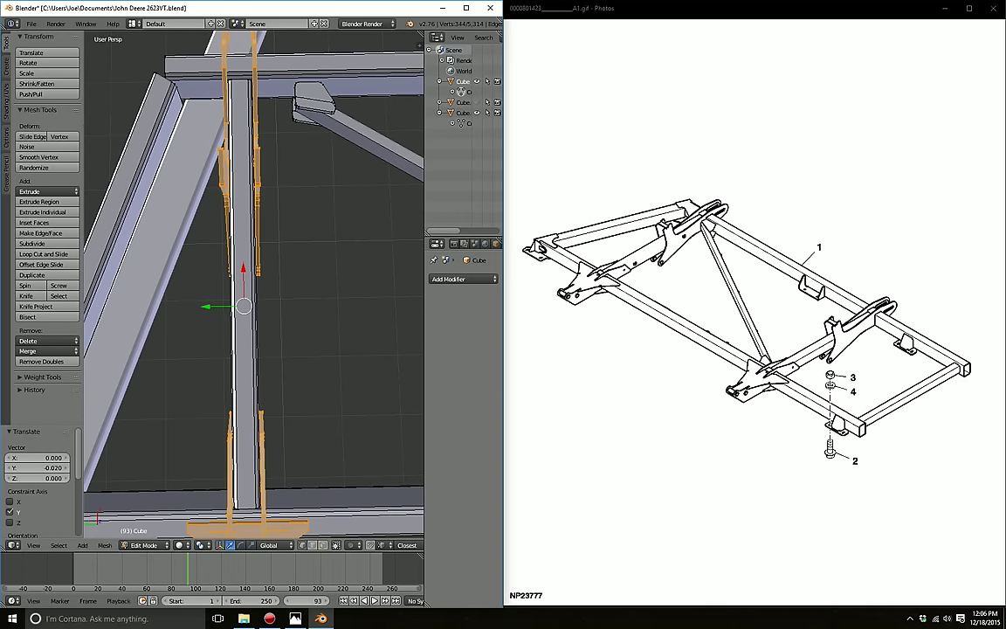
Step: Fine-tune the copy -0.020 along Y and deselect everything
key(g)
key(y)
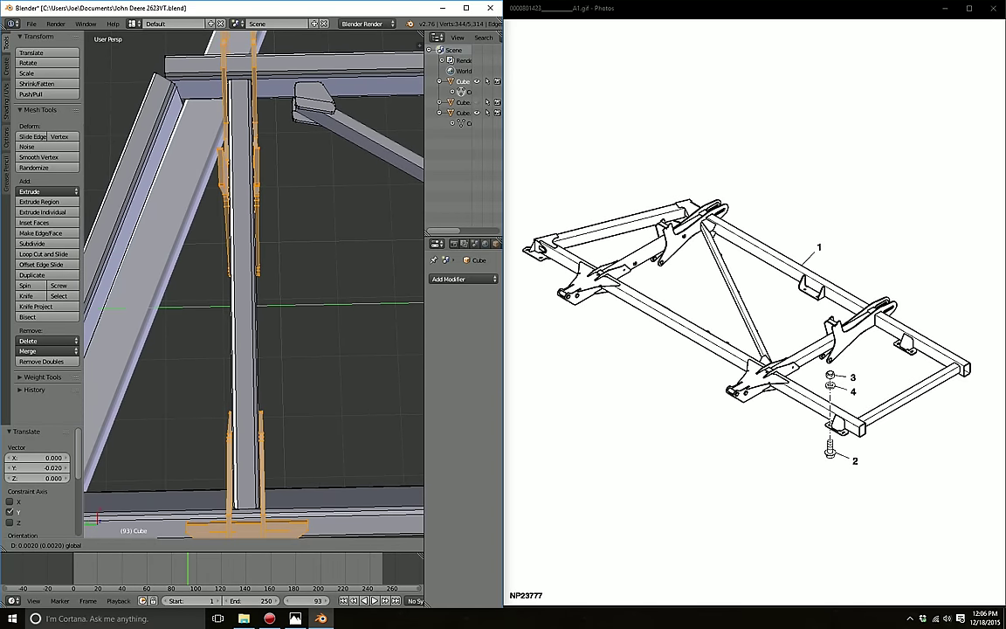
key(Return)
mouse_move(253, 288)
middle_down()
mouse_move(288, 262)
mouse_move(262, 245)
middle_up()
key(a)
scroll(253, 288, down, 5)
mouse_move(253, 289)
middle_down()
mouse_move(262, 331)
mouse_move(288, 261)
mouse_move(244, 306)
mouse_move(266, 340)
mouse_move(240, 332)
mouse_move(225, 357)
middle_up()
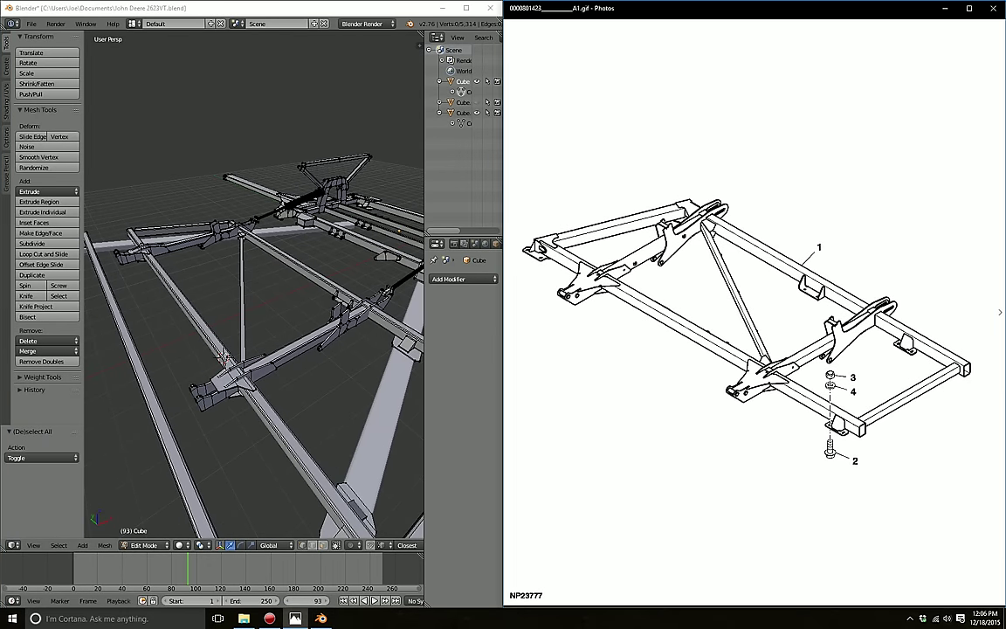
Step: Circle-select the angled end plate on the frame
middle_drag(224, 358, 209, 310)
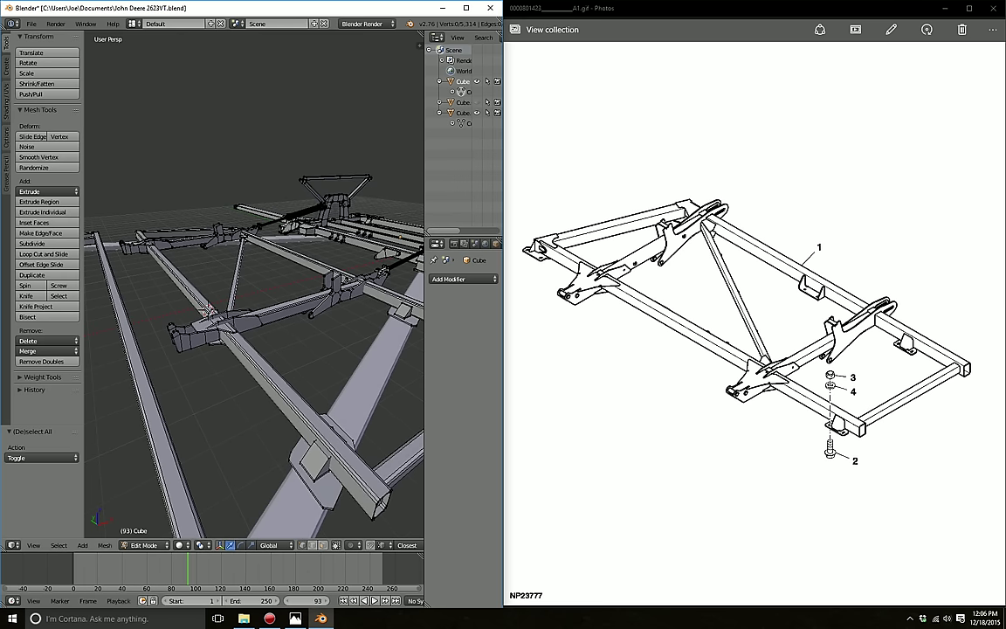
middle_drag(206, 308, 229, 144)
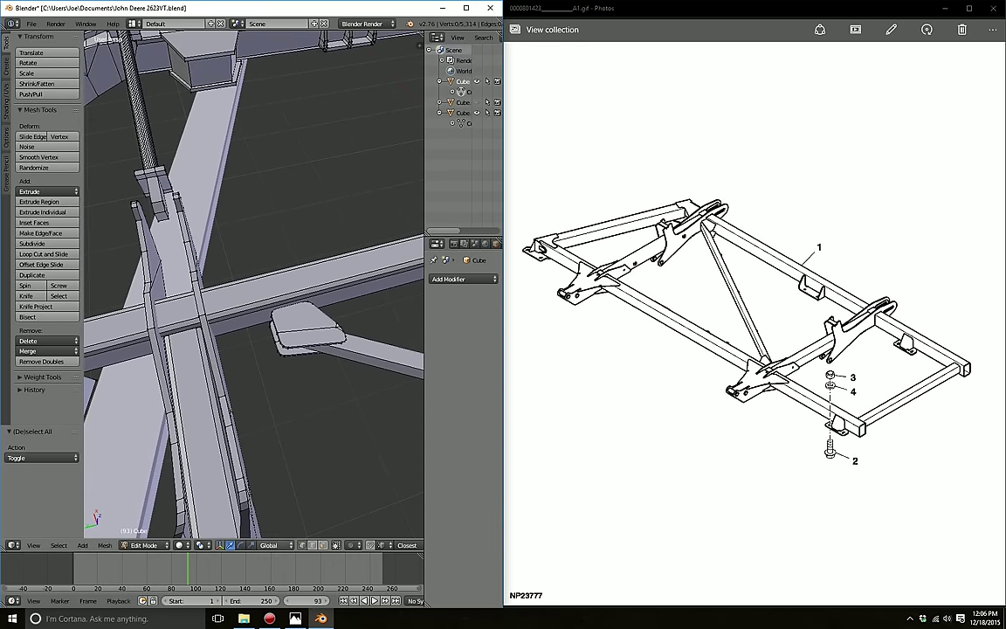
key(c)
drag(292, 381, 326, 371)
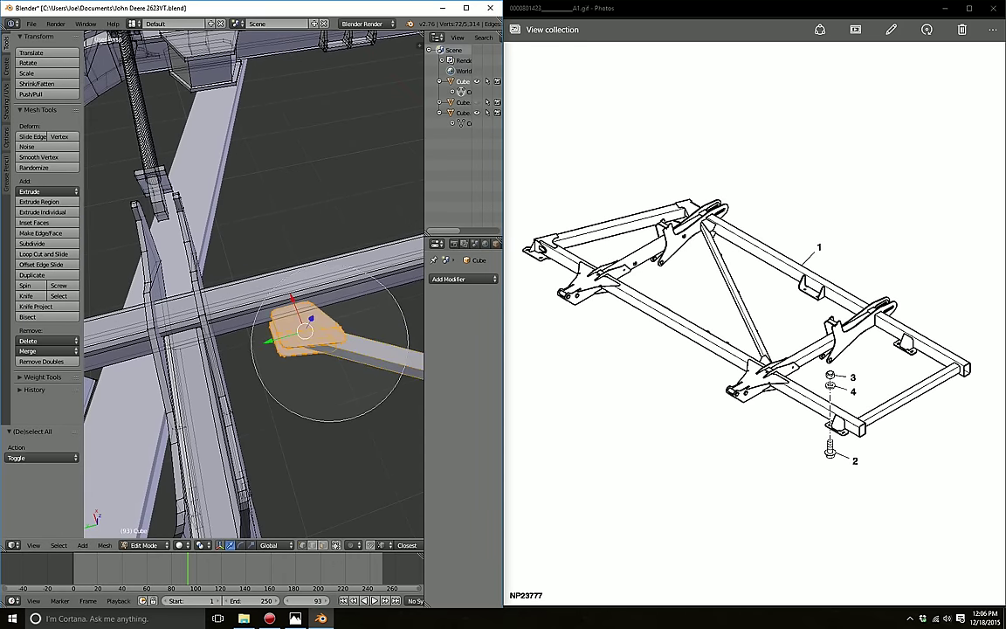
key(Escape)
middle_drag(253, 289, 245, 272)
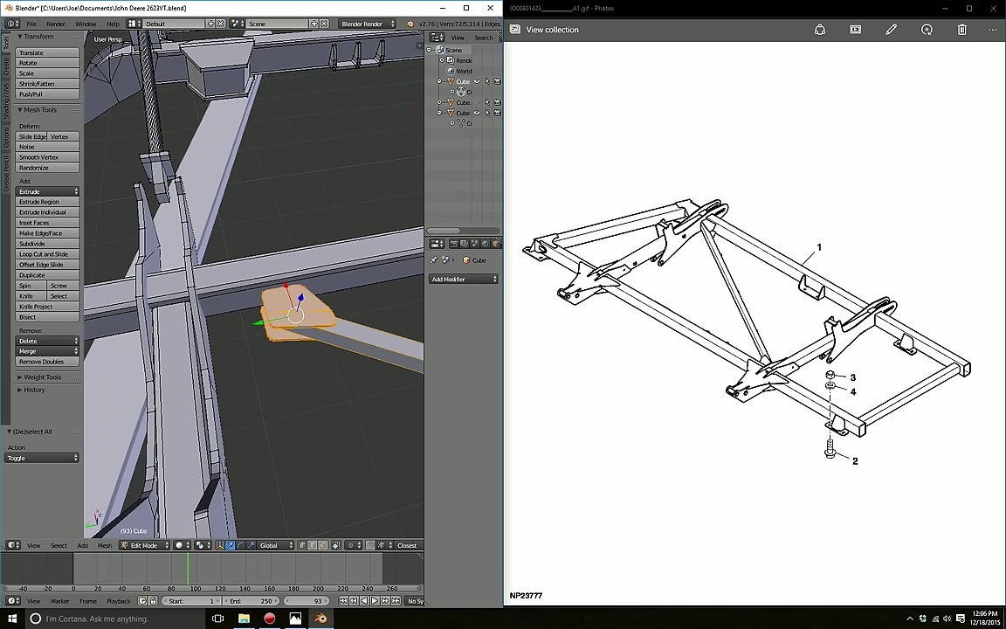
Step: Slide the angled plate 0.155 along Y against the vertical frame member
key(g)
key(y)
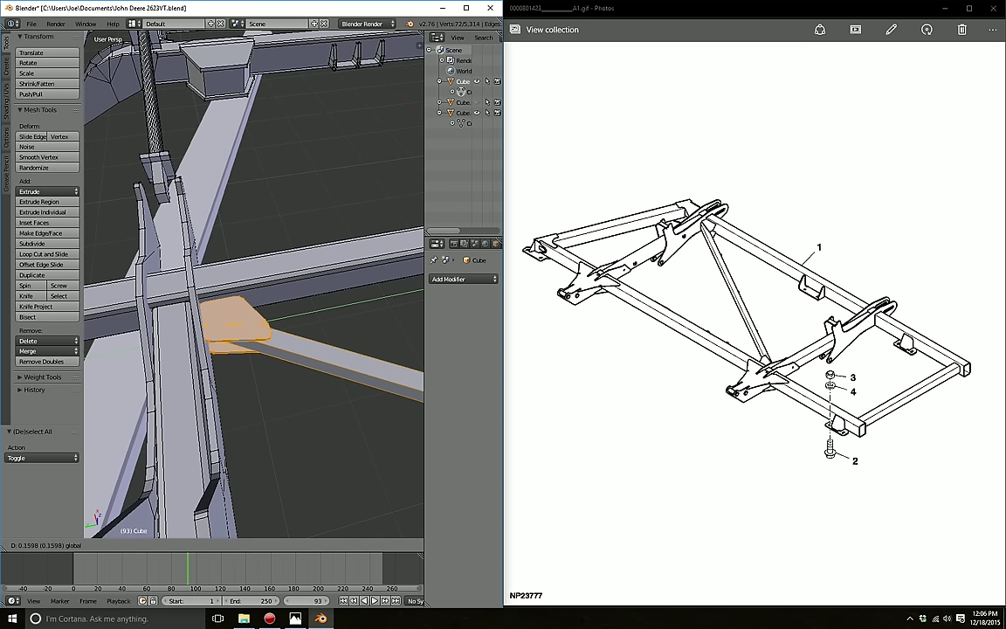
click(232, 323)
mouse_move(231, 323)
middle_down()
mouse_move(237, 314)
mouse_move(261, 340)
middle_up()
scroll(253, 288, up, 3)
scroll(253, 288, up, 2)
scroll(253, 288, up, 1)
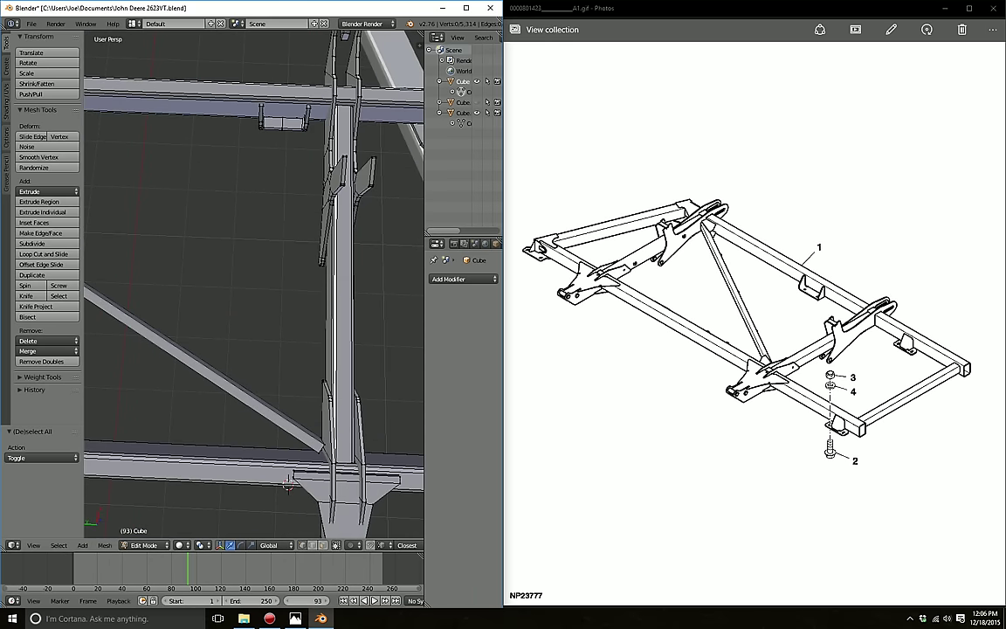
middle_drag(254, 288, 271, 301)
Step: Duplicate the small bracket at the beam junction and flip the copy 180° about Y
key(l)
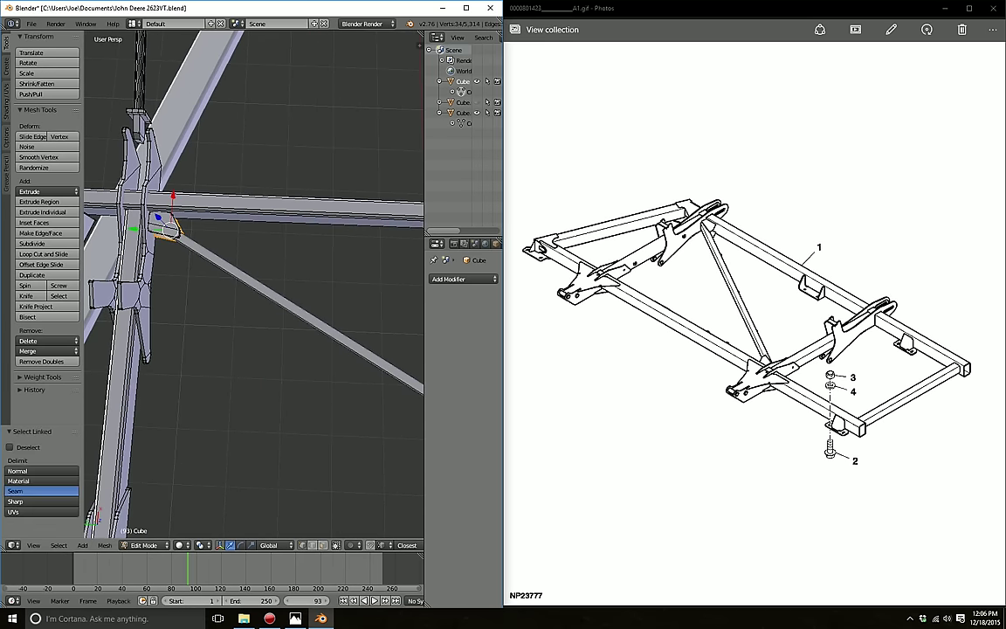
key(l)
key(shift+d)
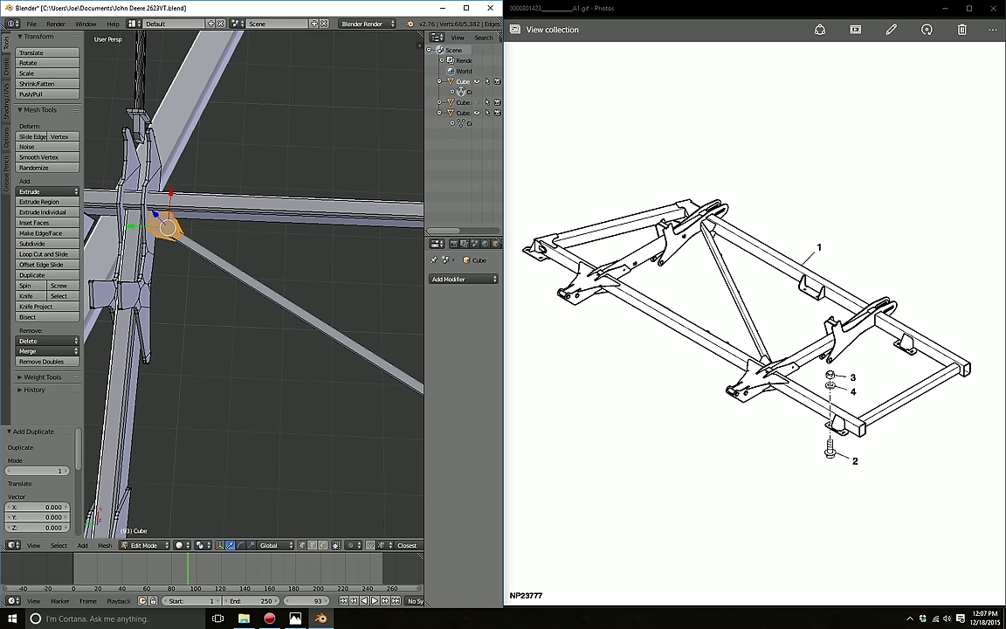
click(240, 545)
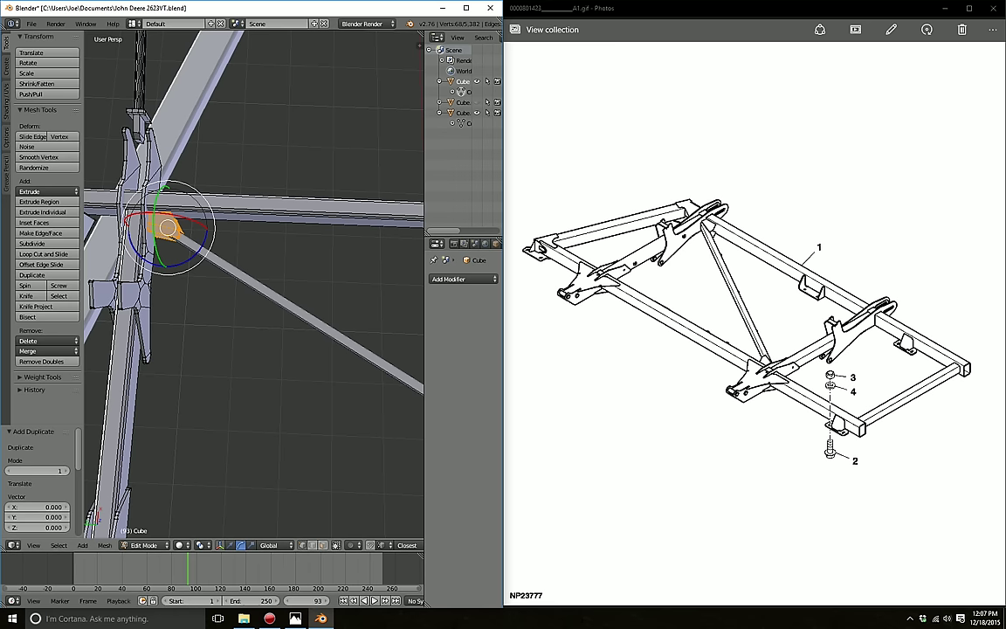
drag(158, 249, 175, 252)
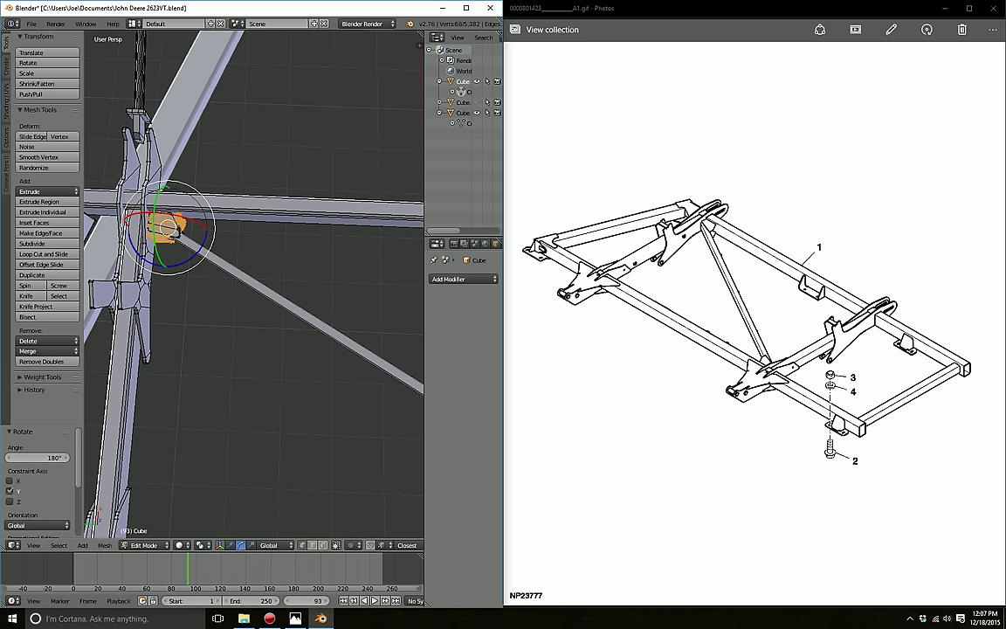
drag(170, 229, 166, 203)
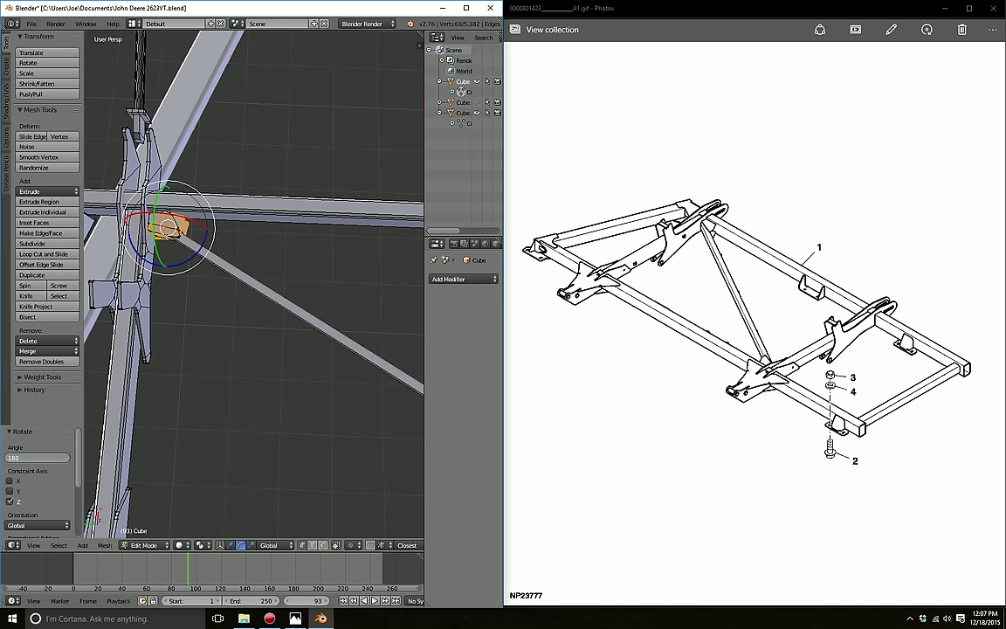
Step: Slide the copied bracket -0.384 along X toward the frame joint
click(230, 544)
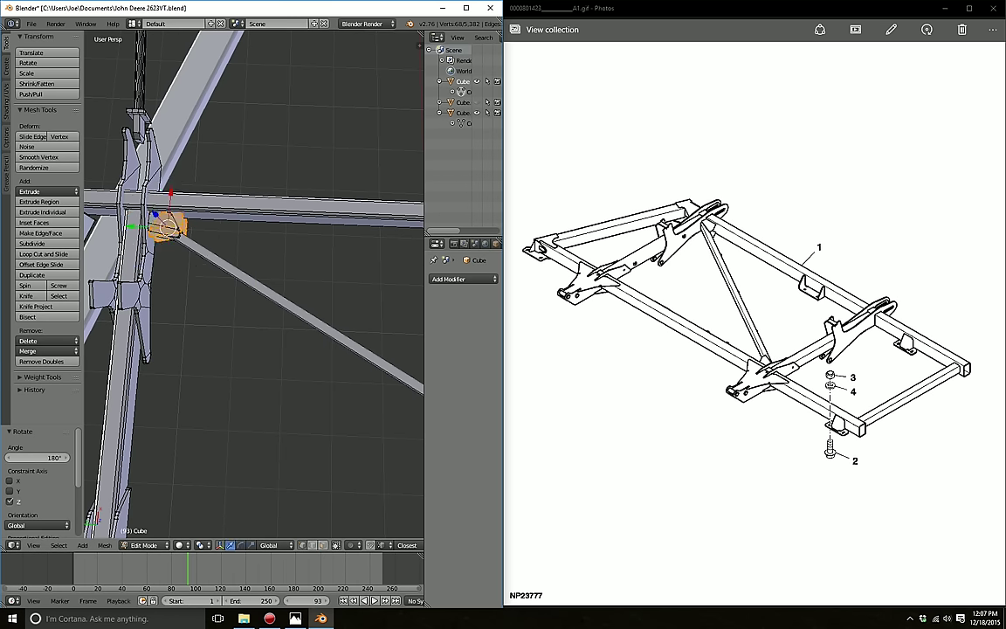
drag(171, 197, 148, 428)
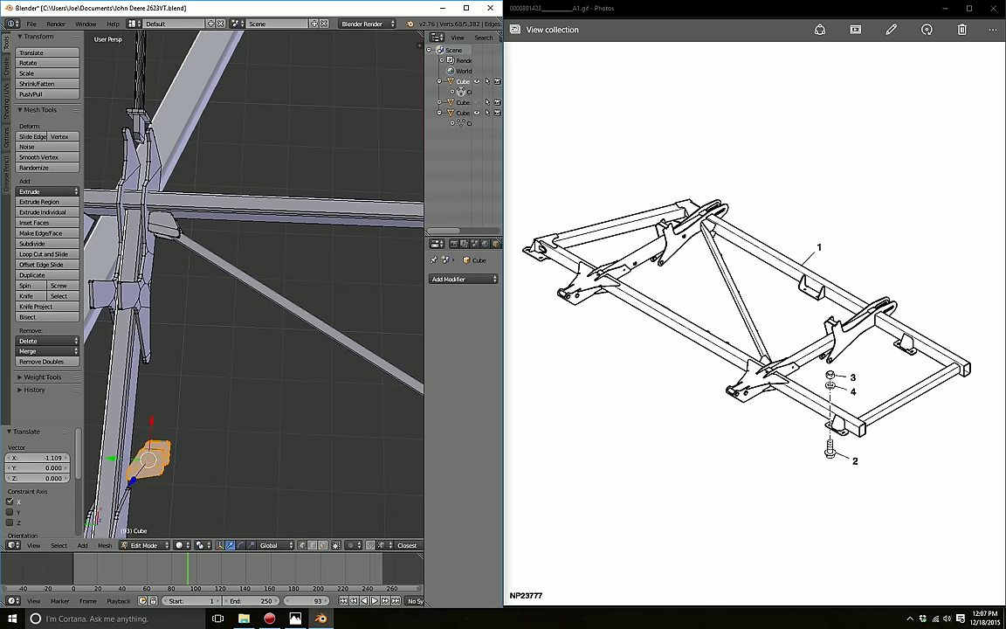
scroll(192, 388, down, 3)
shift+middle_drag(192, 388, 209, 332)
drag(209, 332, 349, 341)
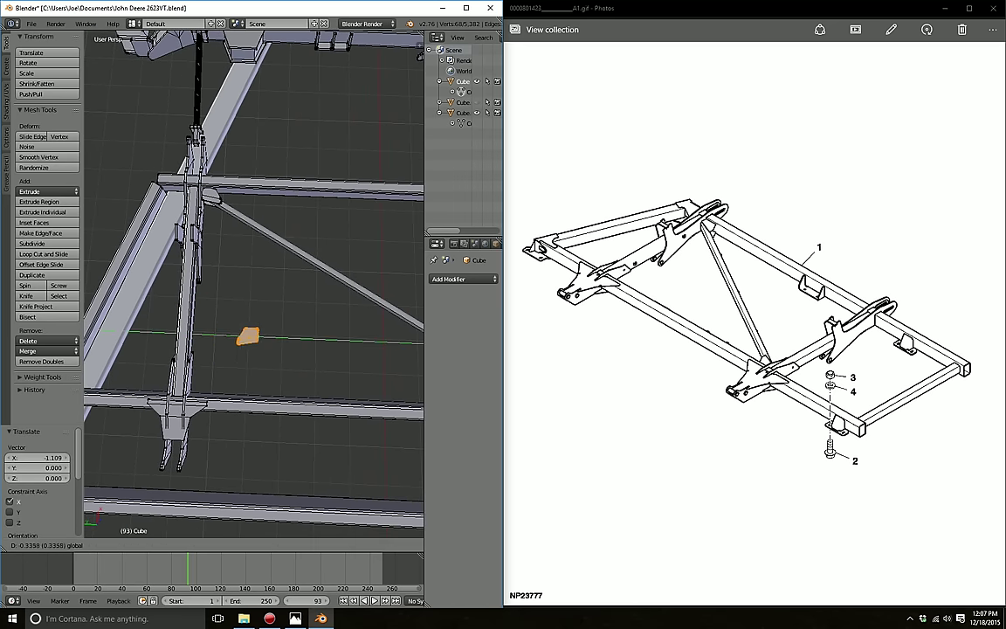
middle_drag(350, 341, 297, 288)
Step: Nudge the bracket along Y and X, then rotate it again about the Y axis
key(g)
key(y)
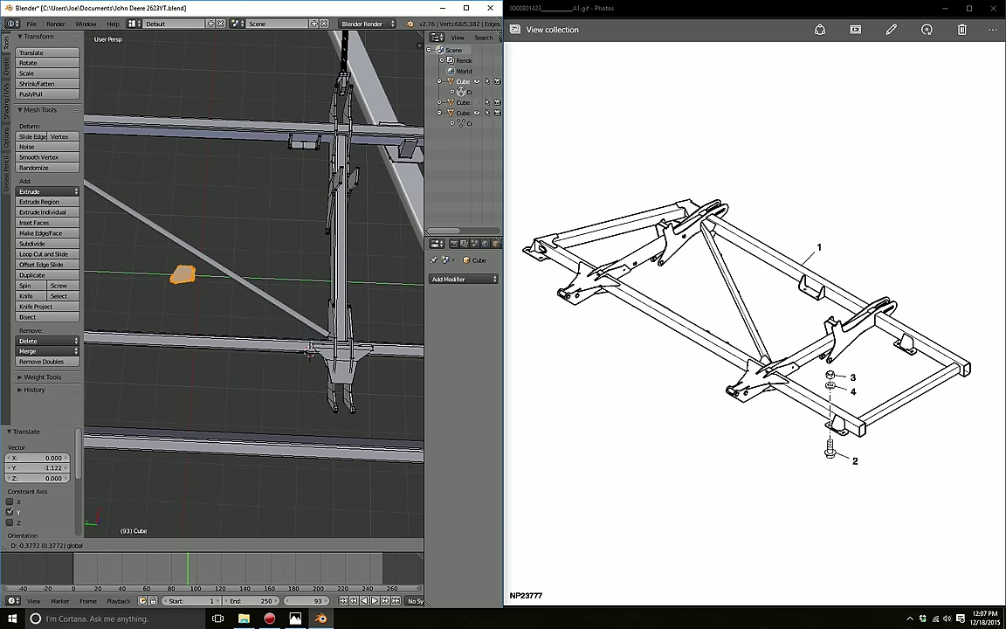
key(Return)
key(g)
key(x)
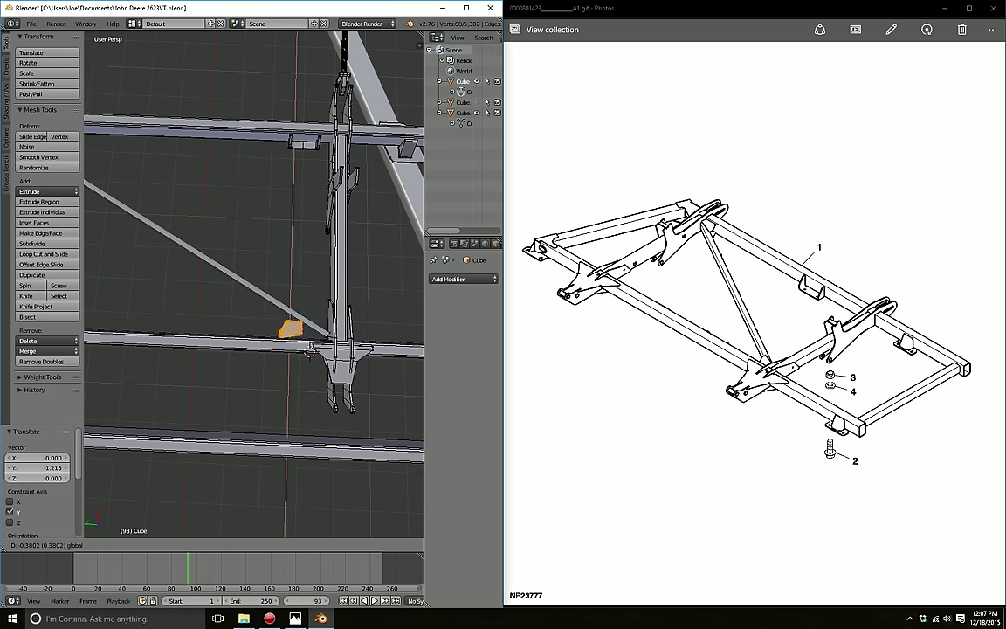
key(Return)
key(ctrl+space)
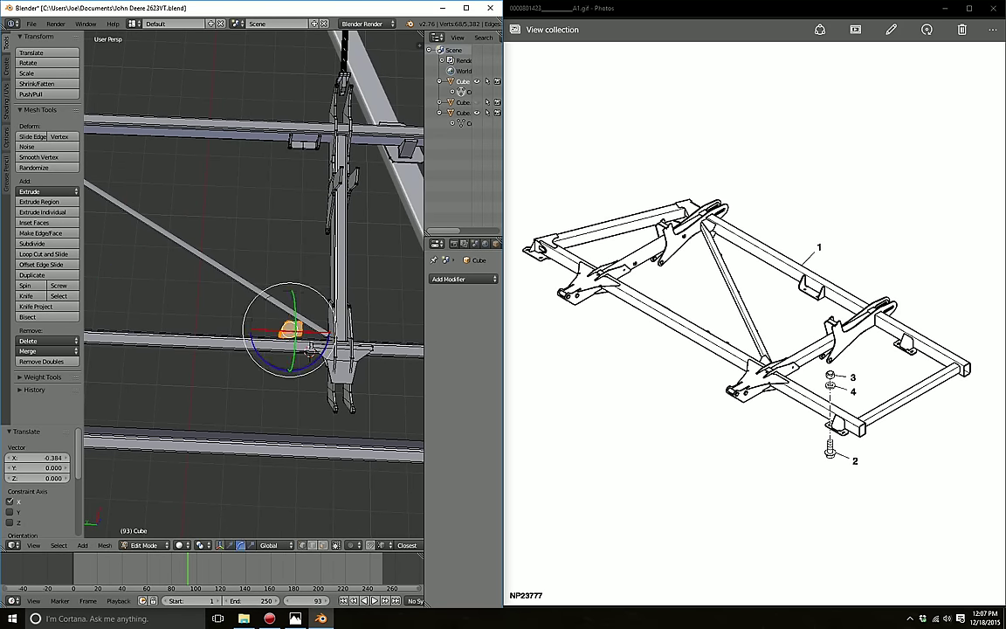
key(r)
key(y)
key(Return)
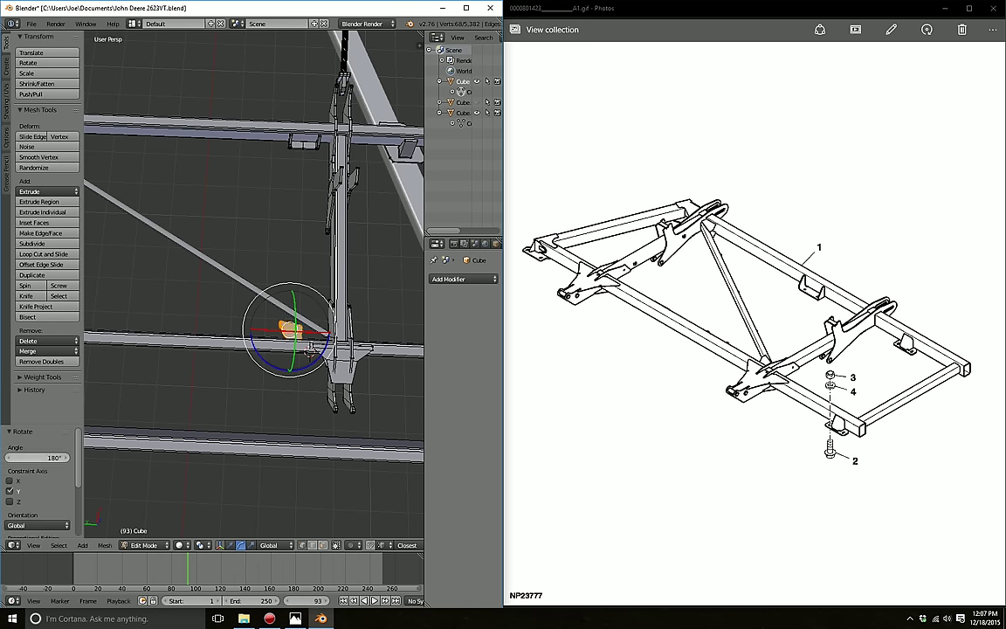
mouse_move(311, 350)
middle_down()
mouse_move(375, 417)
mouse_move(377, 496)
mouse_move(305, 393)
mouse_move(295, 317)
middle_up()
Step: Slide the bracket along Y and nudge it along X until it sits under the crossbeam, then deselect
click(230, 545)
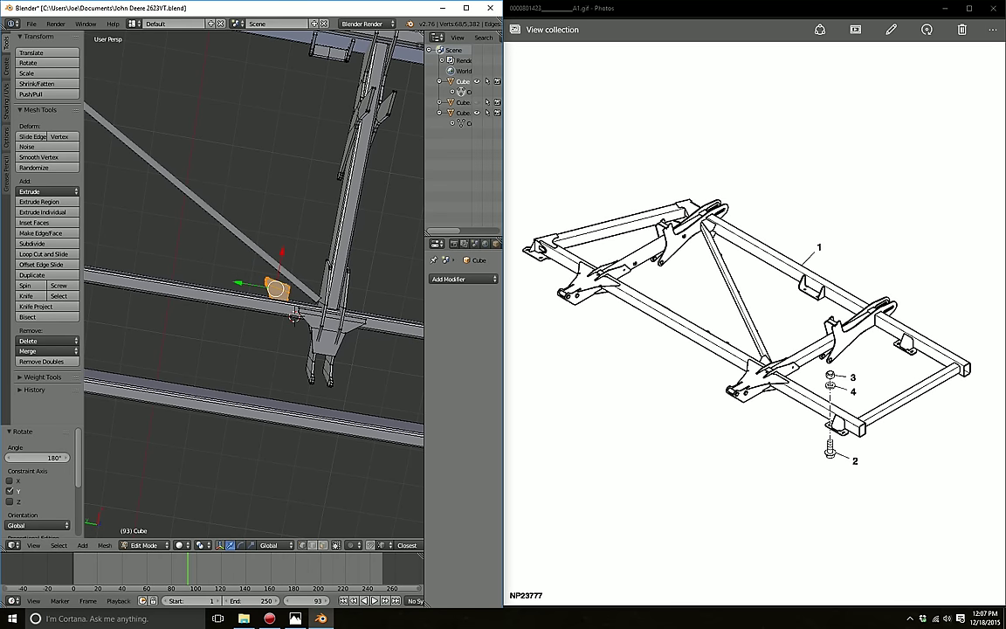
drag(239, 284, 282, 293)
mouse_move(283, 293)
middle_down()
mouse_move(262, 288)
mouse_move(350, 301)
middle_up()
scroll(253, 288, up, 3)
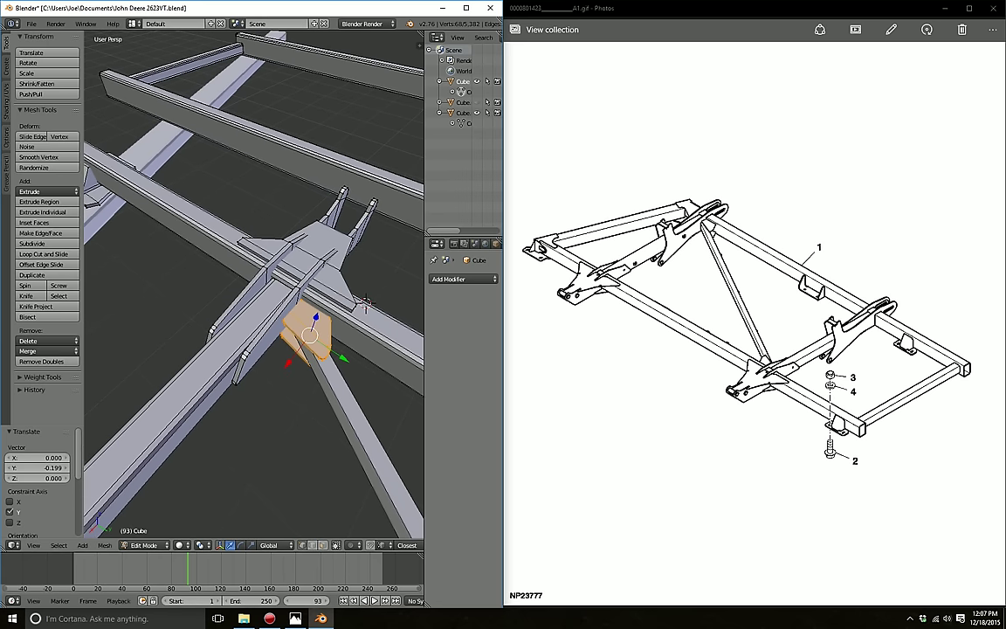
drag(362, 306, 365, 304)
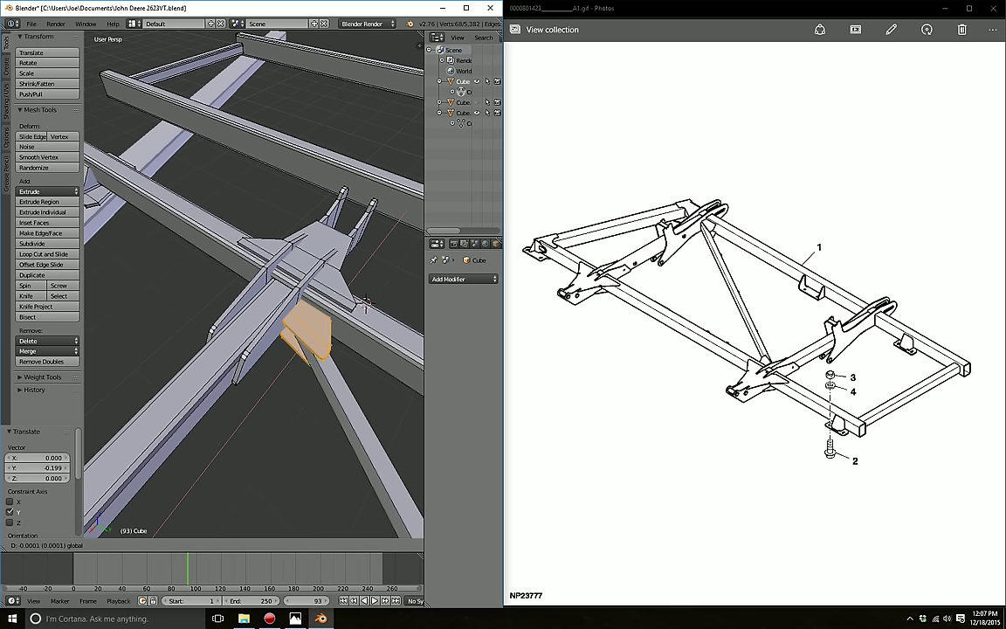
drag(365, 303, 365, 303)
key(a)
scroll(365, 304, down, 3)
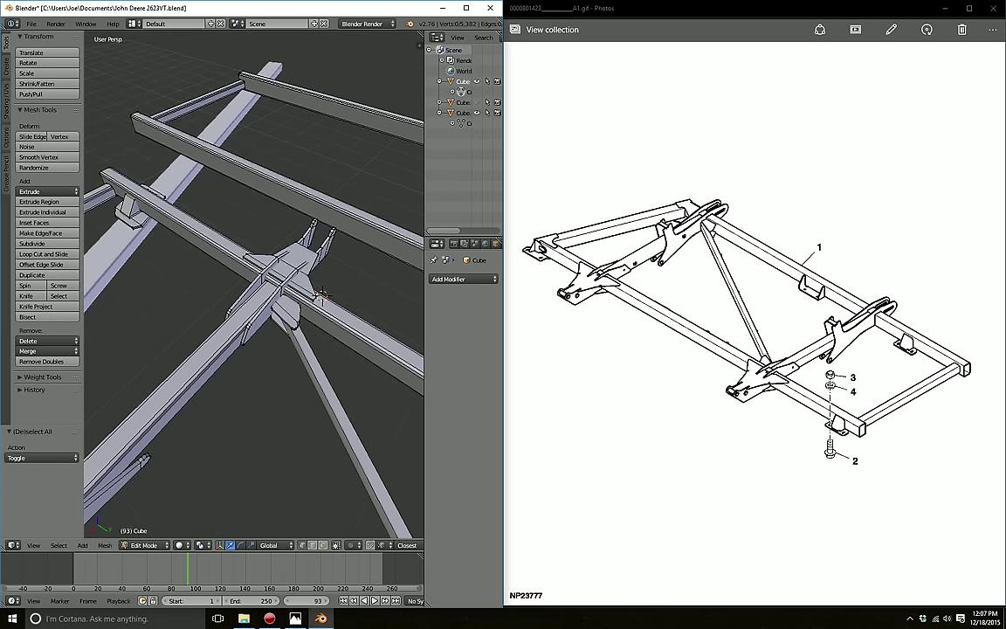
mouse_move(365, 304)
middle_down()
mouse_move(88, 251)
mouse_move(203, 239)
mouse_move(231, 220)
middle_up()
scroll(88, 251, down, 3)
scroll(93, 251, up, 2)
scroll(93, 251, up, 2)
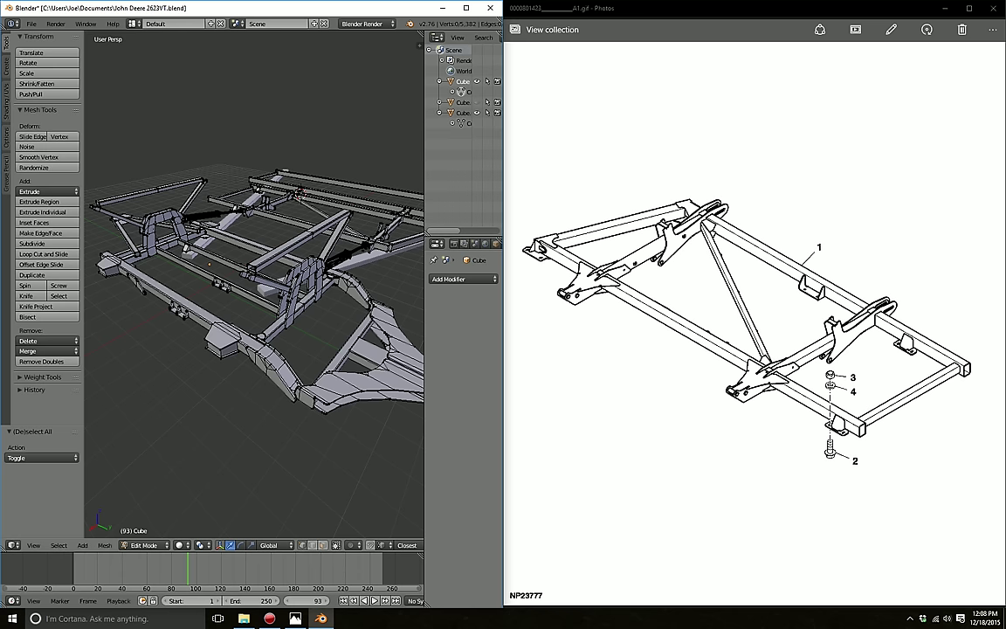
middle_drag(253, 305, 340, 295)
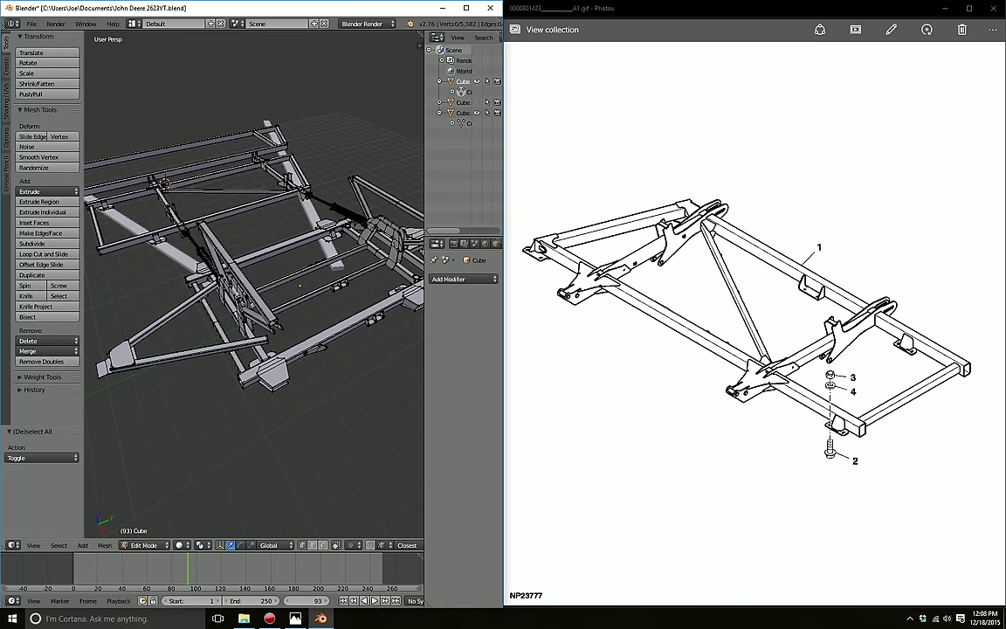
mouse_move(253, 306)
middle_down()
mouse_move(323, 270)
mouse_move(330, 201)
mouse_move(323, 227)
middle_up()
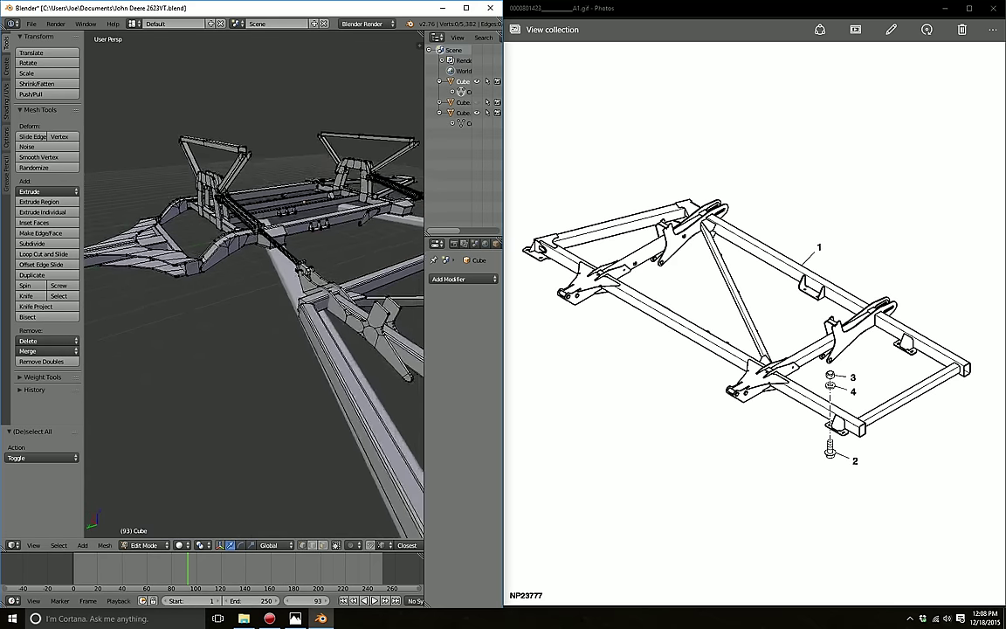
scroll(253, 288, down, 5)
middle_drag(253, 288, 271, 270)
Step: Circle-select the cylinder rod's end vertices and move them 0.173 along Y
scroll(253, 289, up, 1)
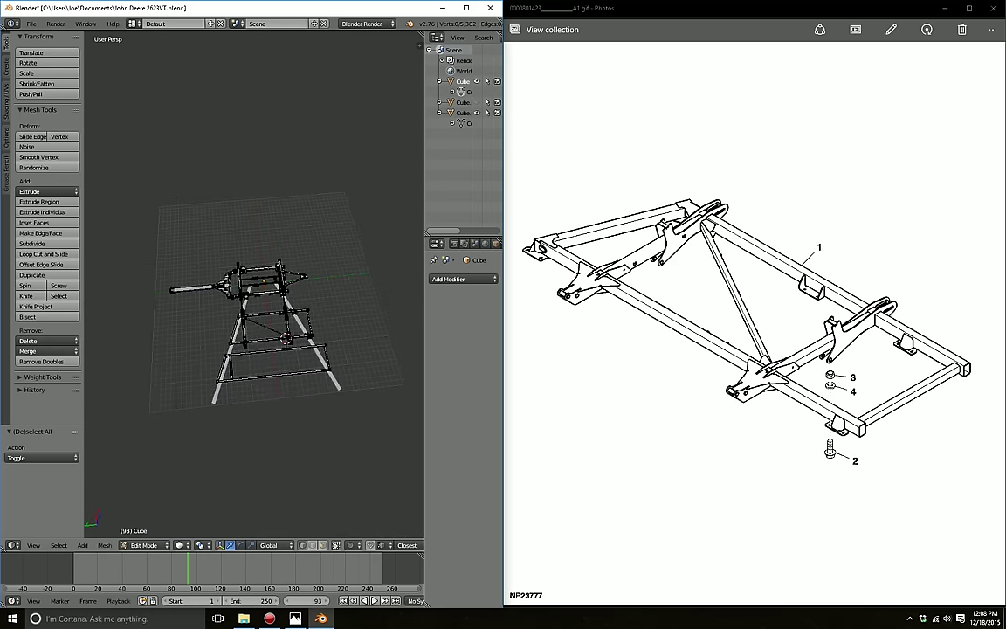
scroll(253, 288, up, 2)
scroll(253, 288, up, 2)
scroll(253, 288, up, 1)
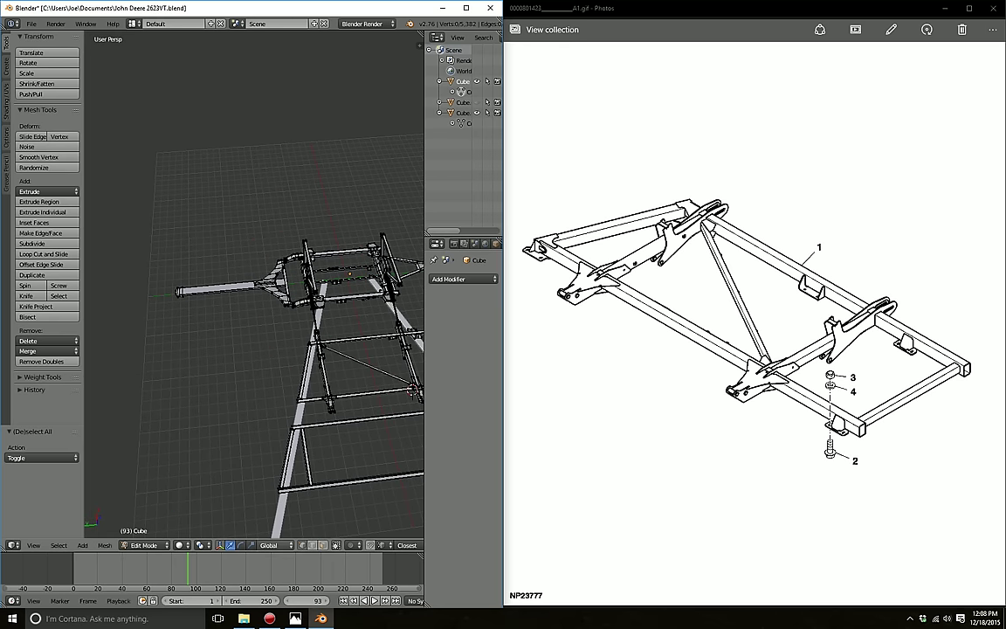
key(c)
click(177, 297)
key(Escape)
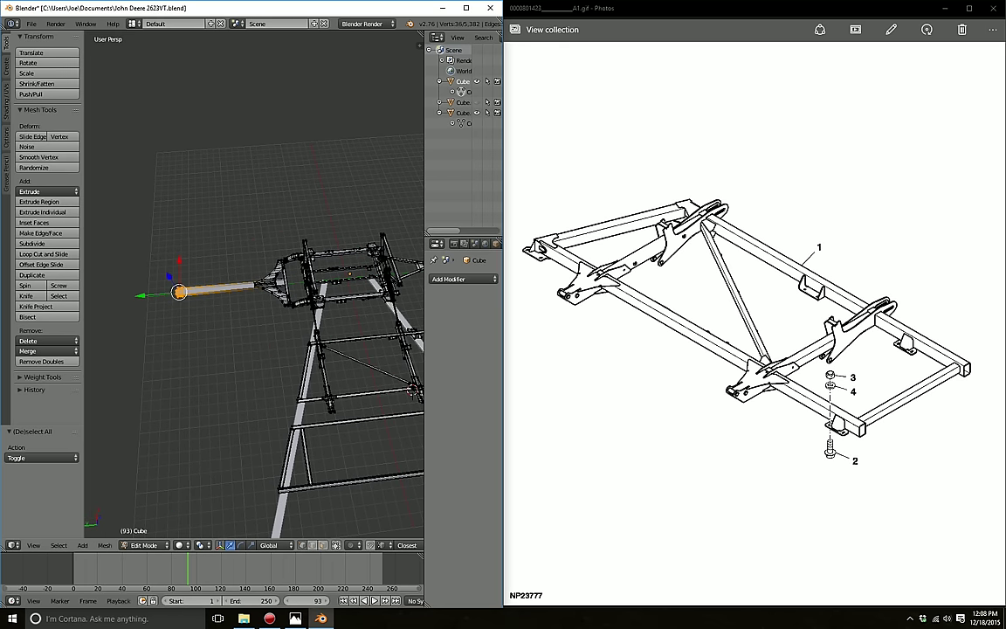
key(g)
key(Return)
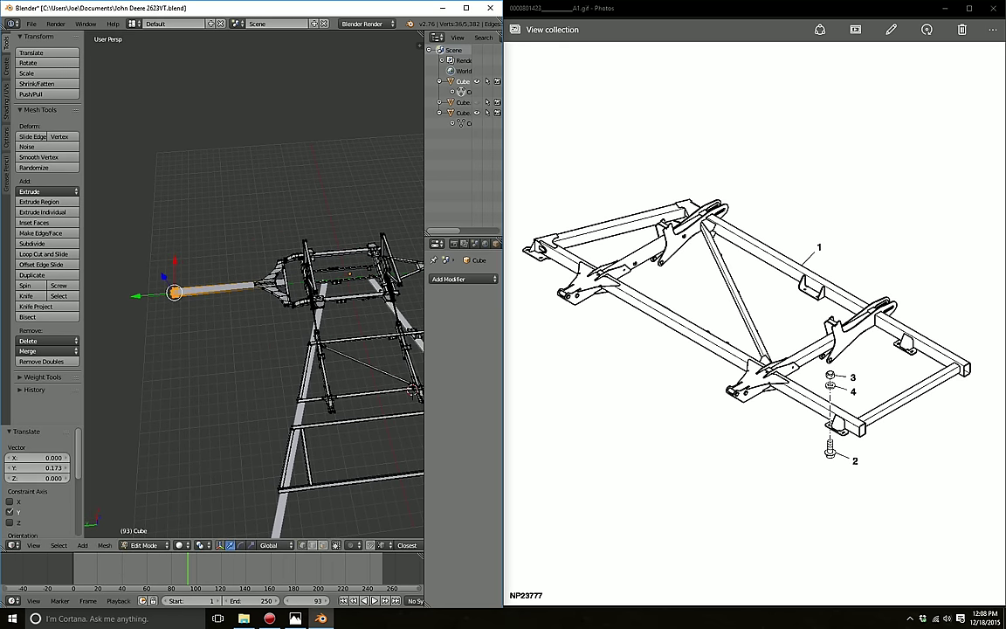
key(a)
middle_drag(262, 367, 222, 384)
mouse_move(253, 288)
middle_down()
mouse_move(218, 314)
mouse_move(236, 271)
mouse_move(219, 262)
mouse_move(244, 279)
mouse_move(210, 240)
mouse_move(210, 279)
mouse_move(227, 271)
middle_up()
scroll(253, 288, up, 2)
scroll(253, 288, up, 2)
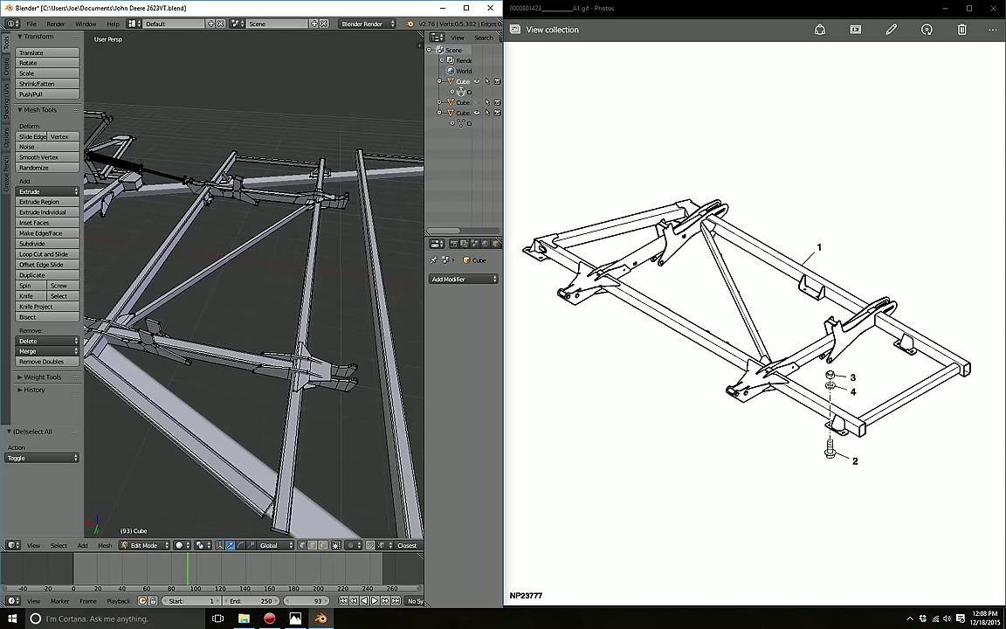
Step: Zoom out over the whole frame and advance the Photos viewer to parts diagram NP23775
scroll(253, 279, down, 3)
scroll(254, 280, down, 4)
mouse_move(253, 279)
middle_down()
mouse_move(279, 262)
mouse_move(85, 203)
mouse_move(118, 266)
middle_up()
scroll(253, 280, down, 2)
scroll(254, 262, up, 2)
scroll(253, 261, up, 5)
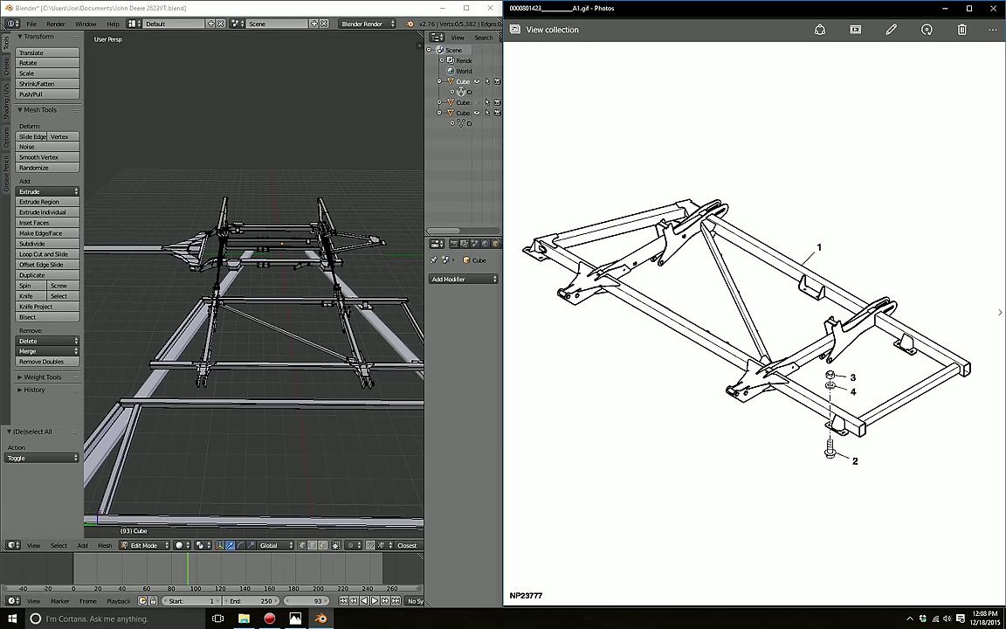
key(Right)
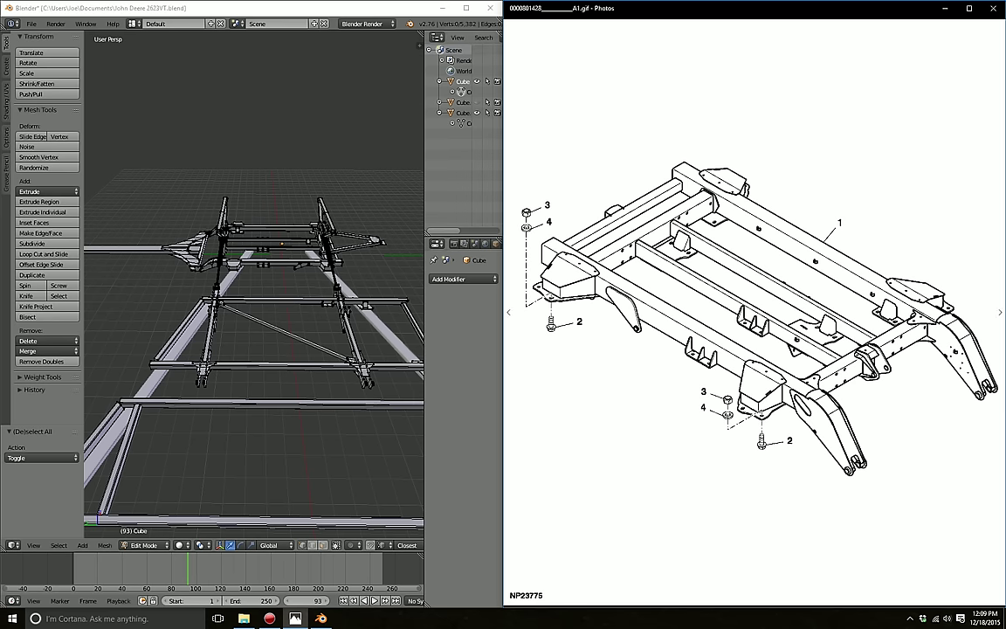
middle_drag(253, 288, 192, 234)
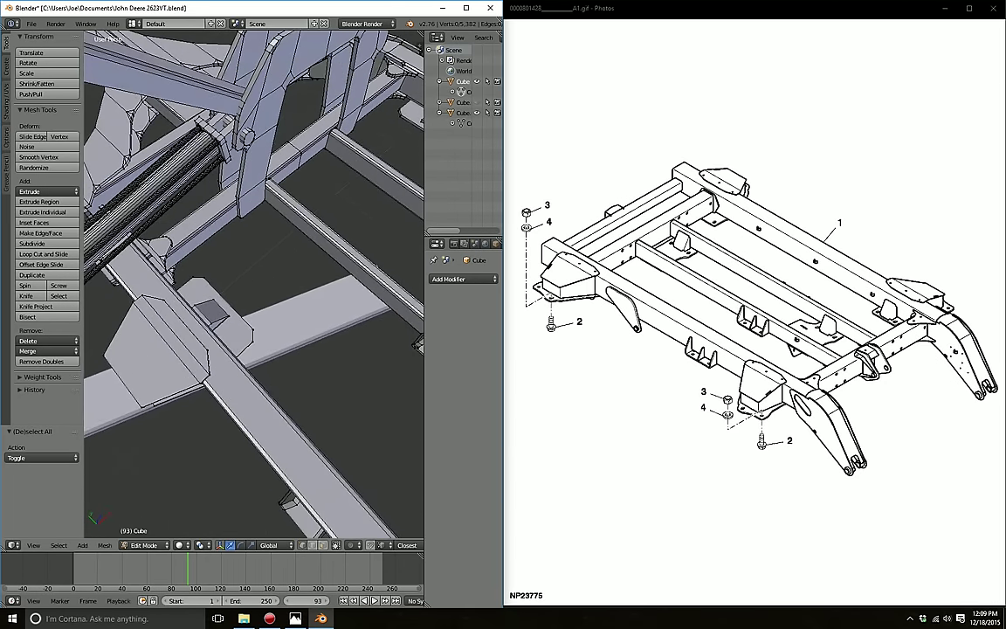
Step: Duplicate the small plate and slide the copy along X onto the crossmember
key(l)
key(shift+d)
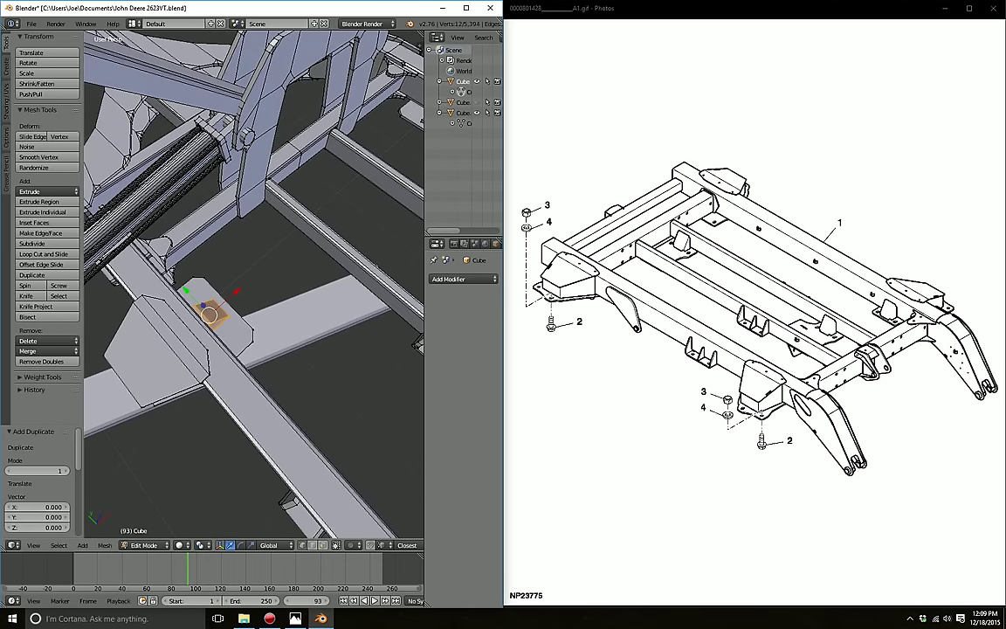
middle_drag(210, 262, 236, 236)
key(g)
key(x)
key(Return)
key(g)
key(x)
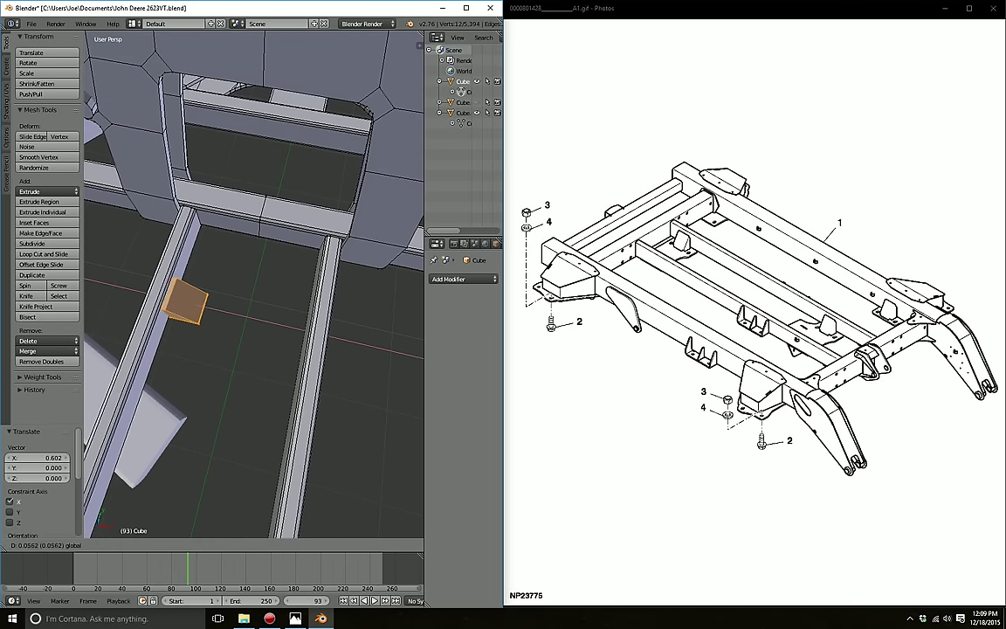
key(Return)
middle_drag(254, 288, 297, 262)
Step: Duplicate the plate again and shift the new copy along X
key(shift+d)
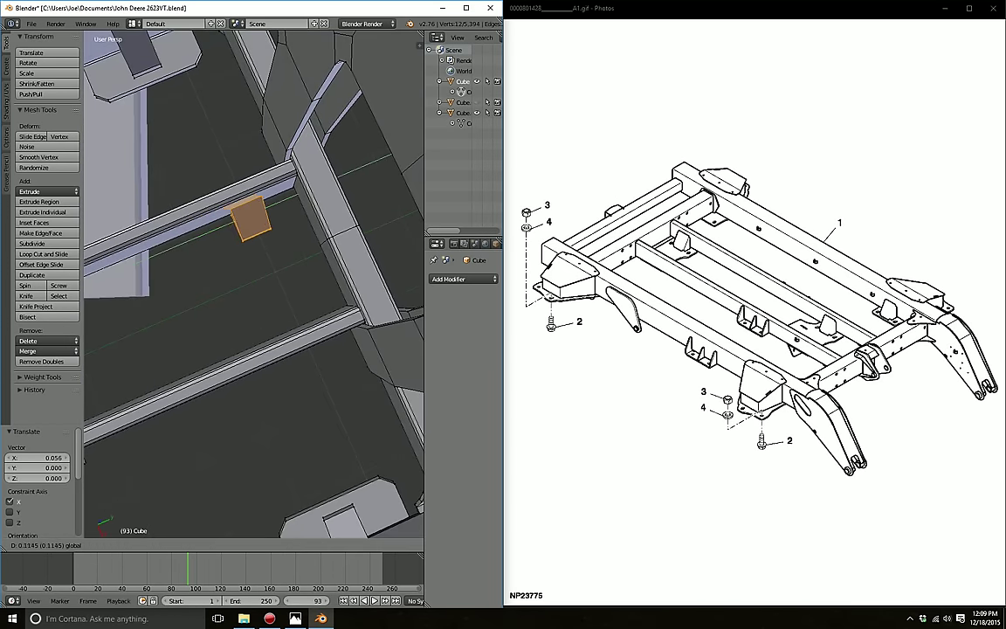
key(Return)
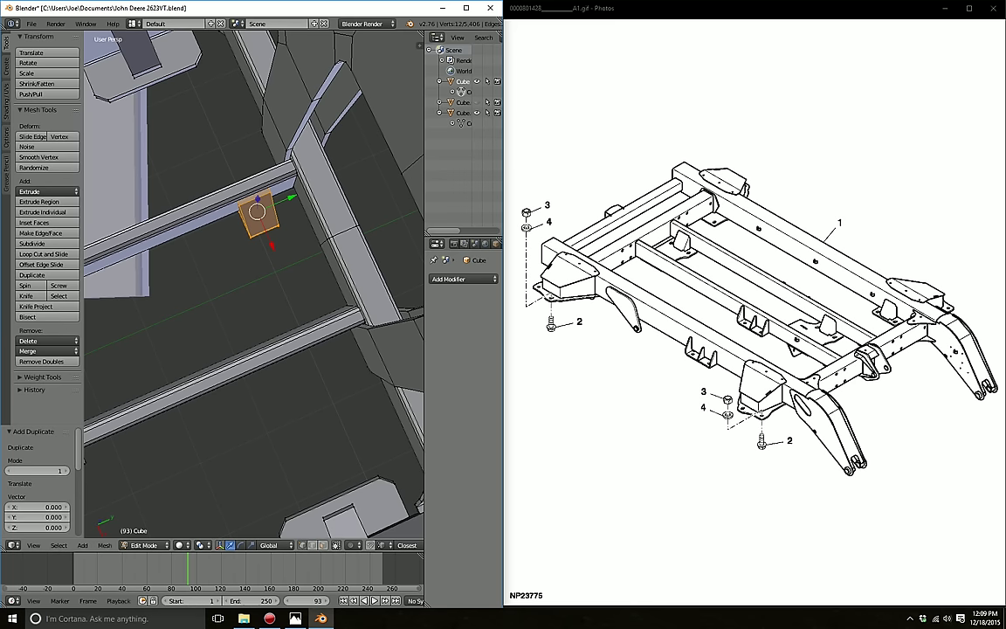
key(g)
key(x)
key(Return)
Step: Rotate the new copy 180° about Z via the Rotate panel's Angle field
click(241, 545)
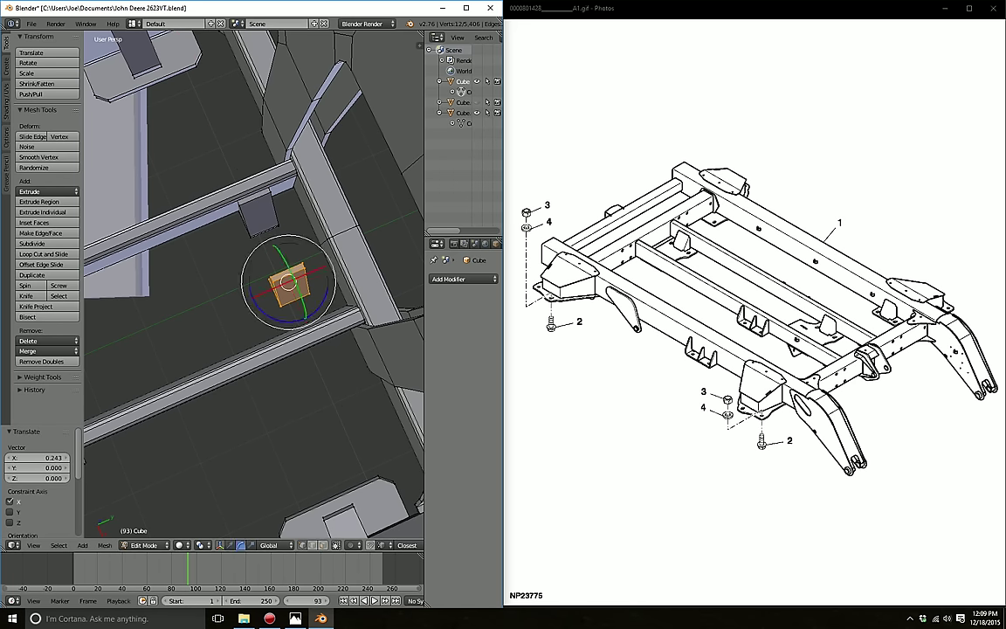
drag(251, 296, 269, 242)
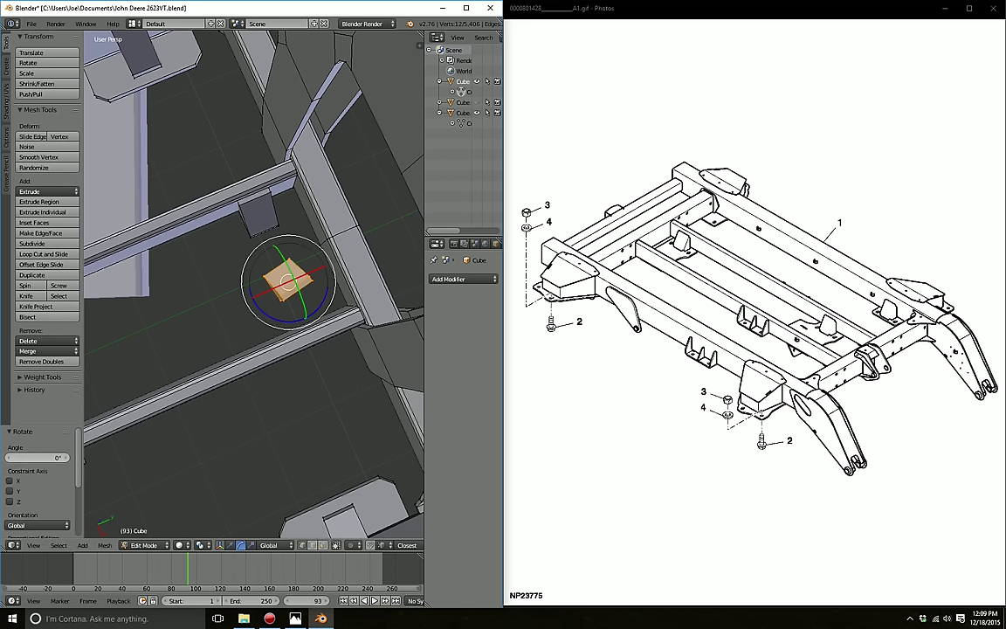
key(ctrl+z)
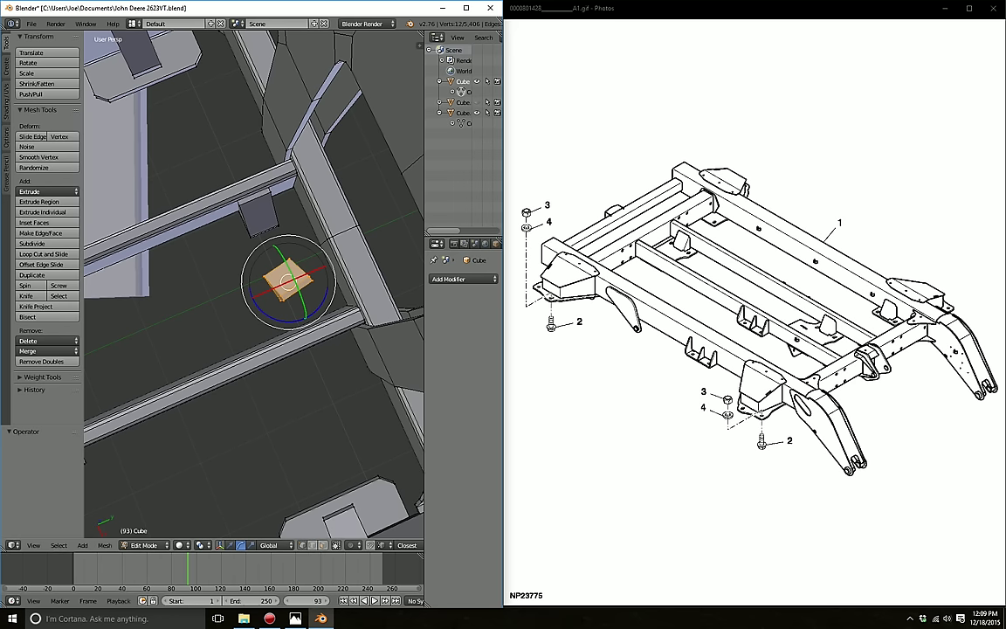
key(ctrl+z)
key(ctrl+shift+z)
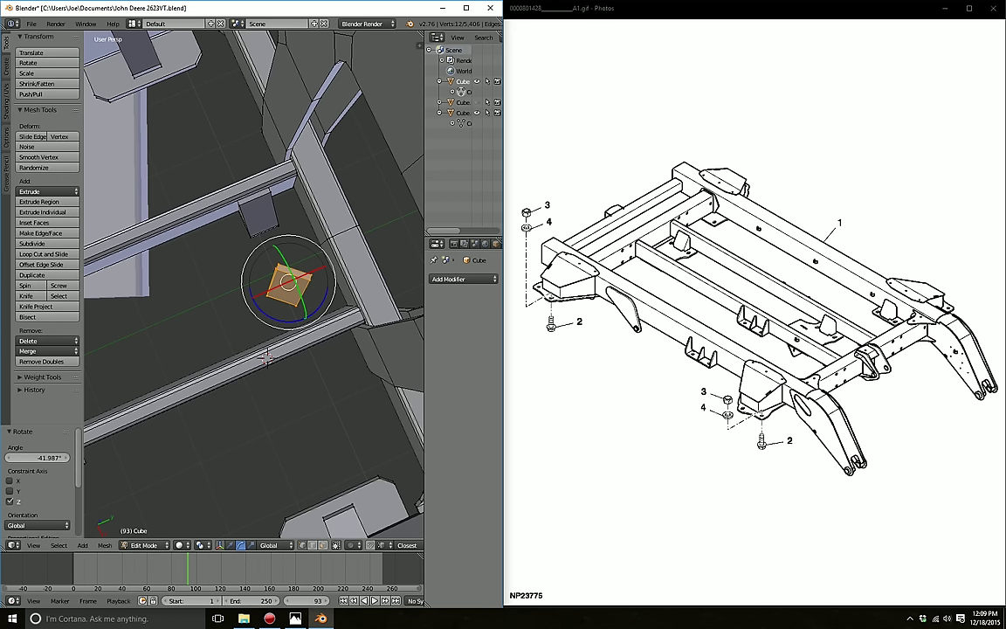
click(37, 457)
text(80)
key(Return)
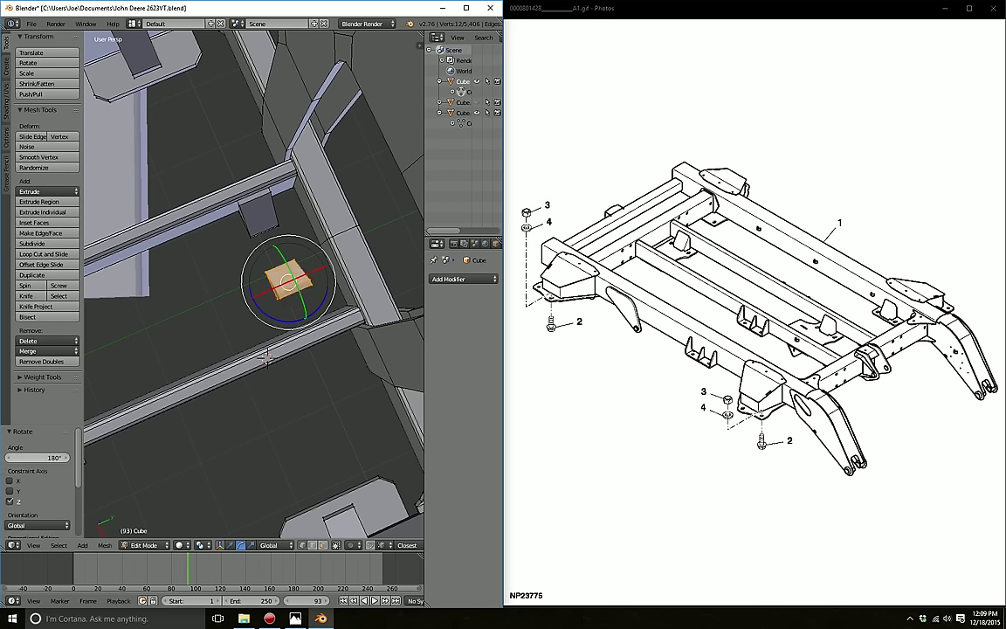
Step: Slide the face 0.106 along X toward the lower cross beam and deselect
click(231, 544)
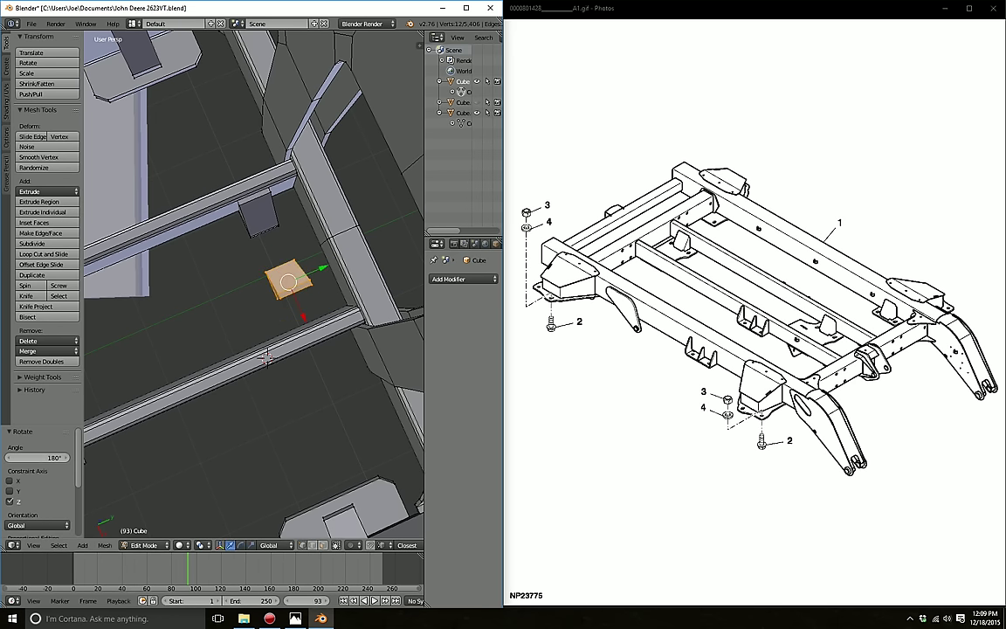
drag(302, 316, 315, 346)
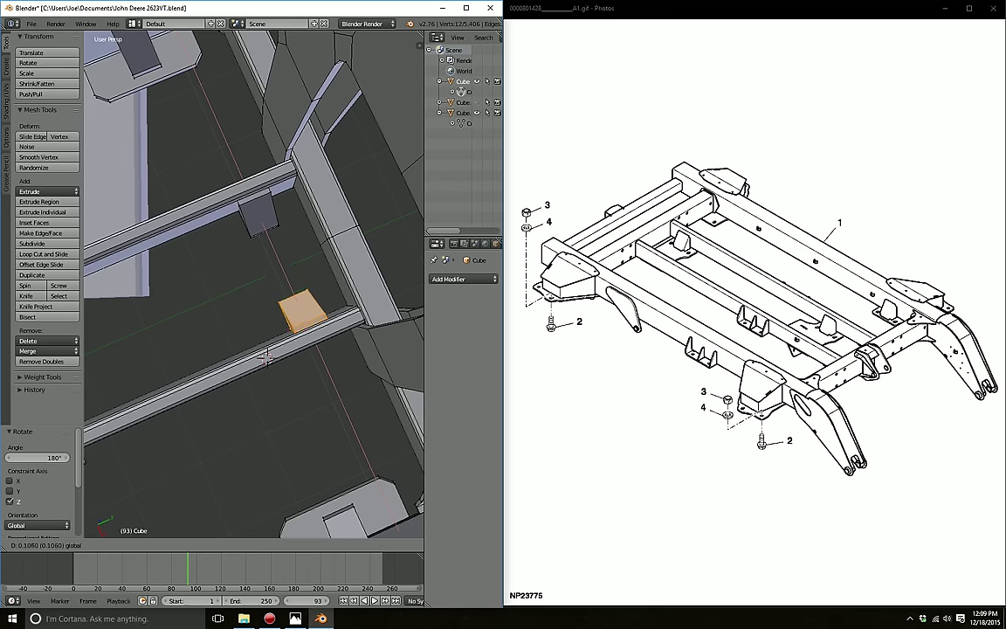
key(a)
mouse_move(267, 356)
middle_down()
mouse_move(308, 303)
mouse_move(341, 321)
mouse_move(370, 310)
middle_up()
Step: Duplicate an edge of the slanted face and offset the copy 0.352 along X
scroll(340, 321, up, 5)
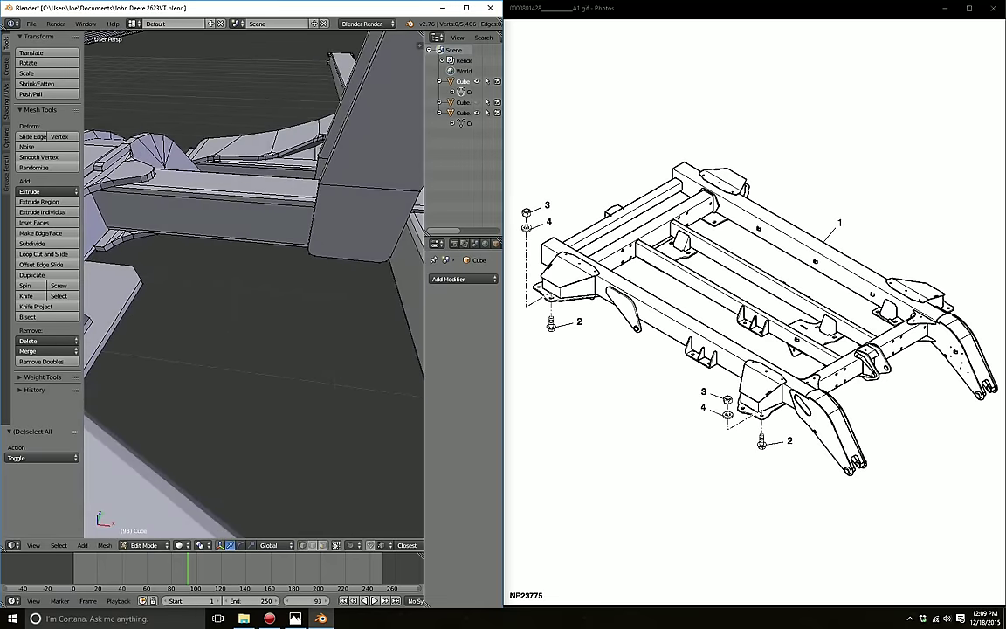
right_click(110, 323)
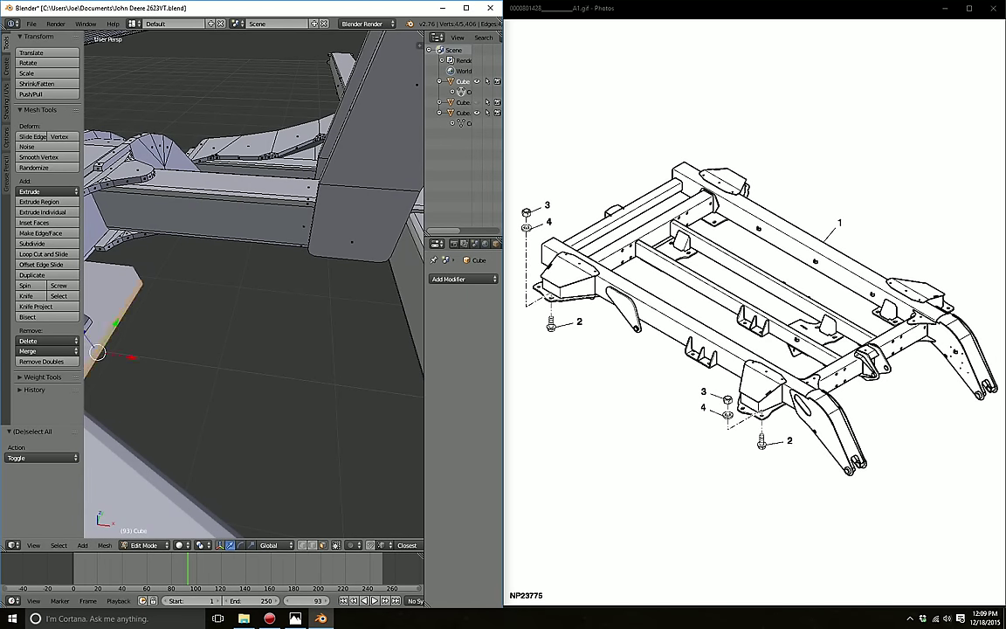
key(shift+d)
key(g)
key(x)
key(Return)
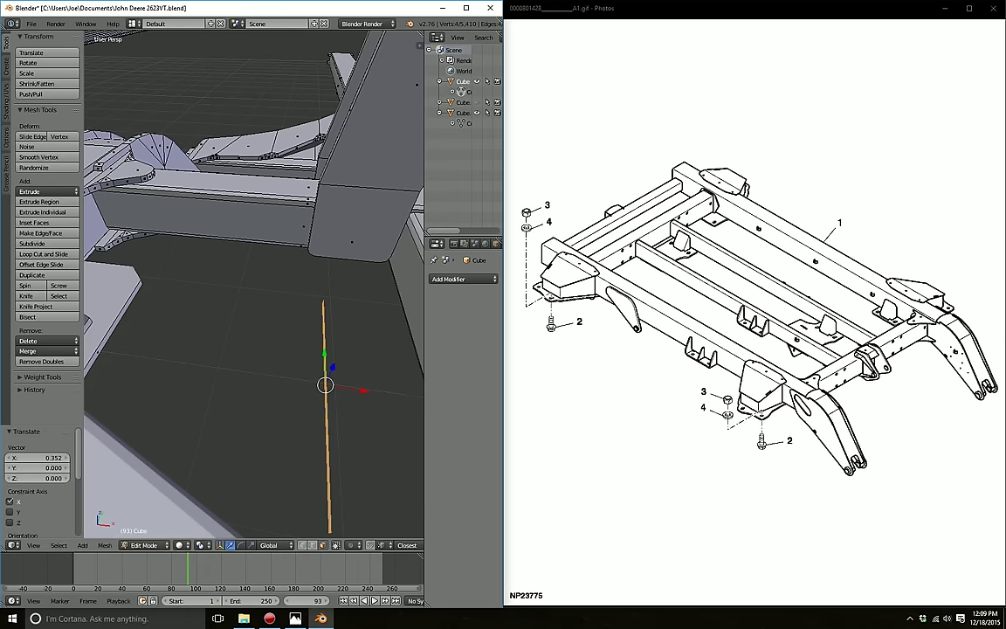
mouse_move(262, 306)
middle_down()
mouse_move(288, 262)
mouse_move(235, 366)
mouse_move(288, 305)
mouse_move(288, 243)
middle_up()
Step: Extrude the copied edge and move the new edge 0.251 along X
key(e)
key(Return)
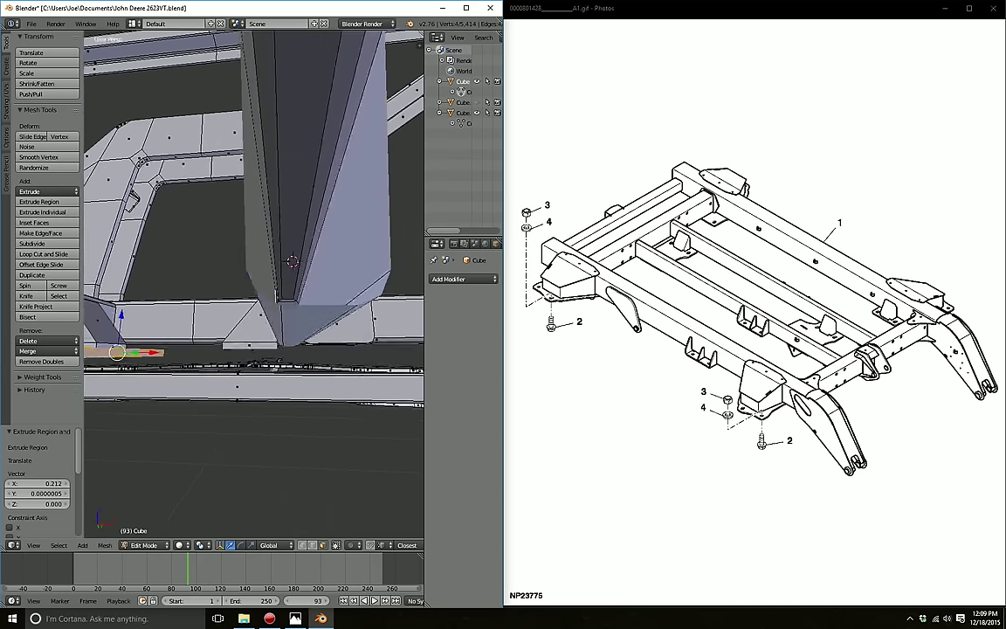
key(g)
key(x)
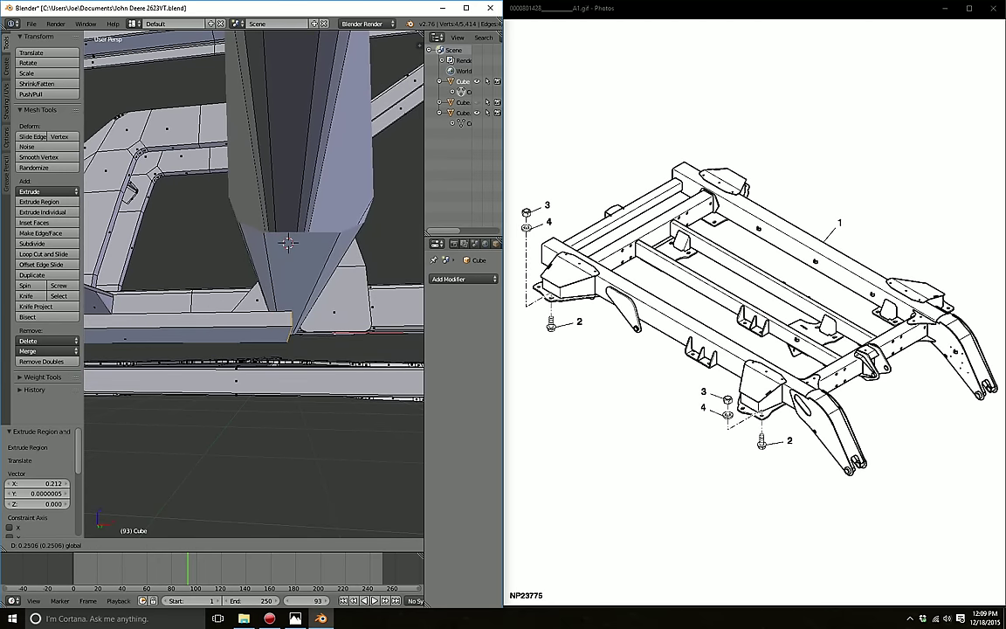
key(Return)
middle_drag(262, 262, 262, 218)
middle_drag(187, 237, 306, 203)
Step: Bevel the lower plate's corner edges with 3 segments
key(a)
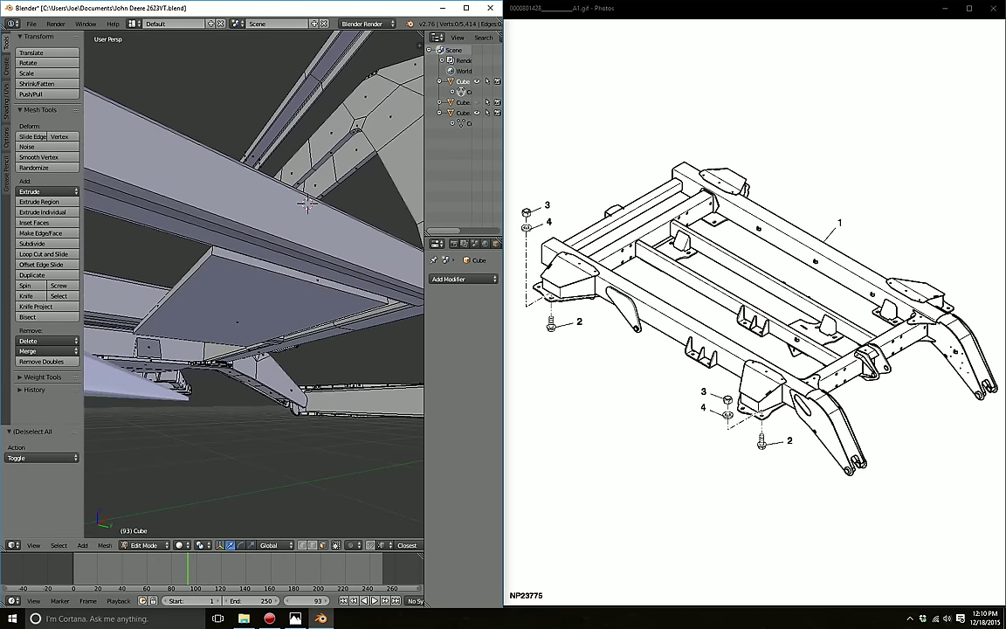
key(l)
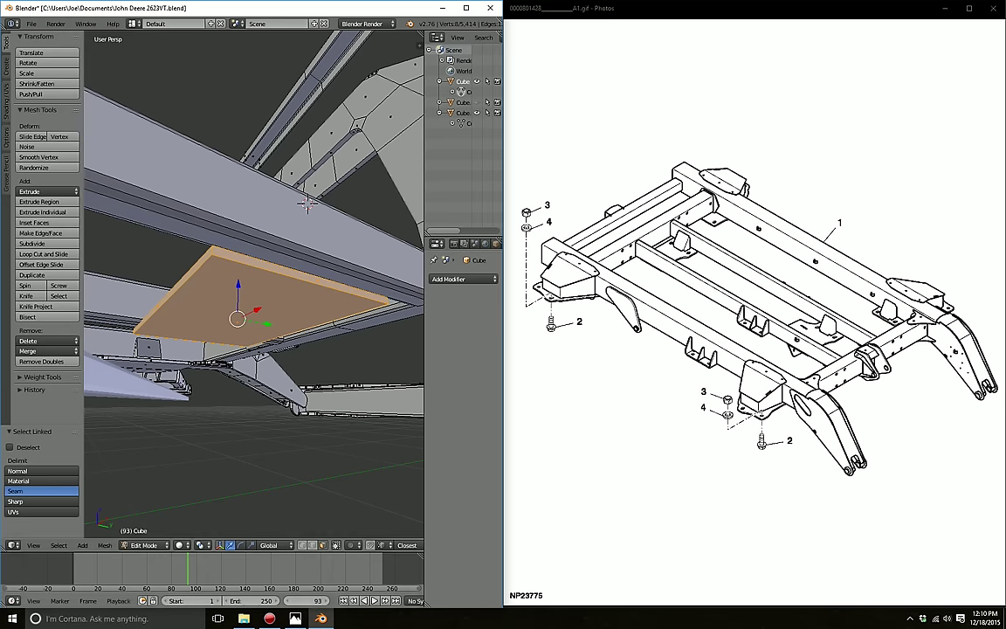
key(z)
mouse_move(305, 203)
middle_down()
mouse_move(269, 190)
mouse_move(343, 252)
mouse_move(332, 255)
middle_up()
key(z)
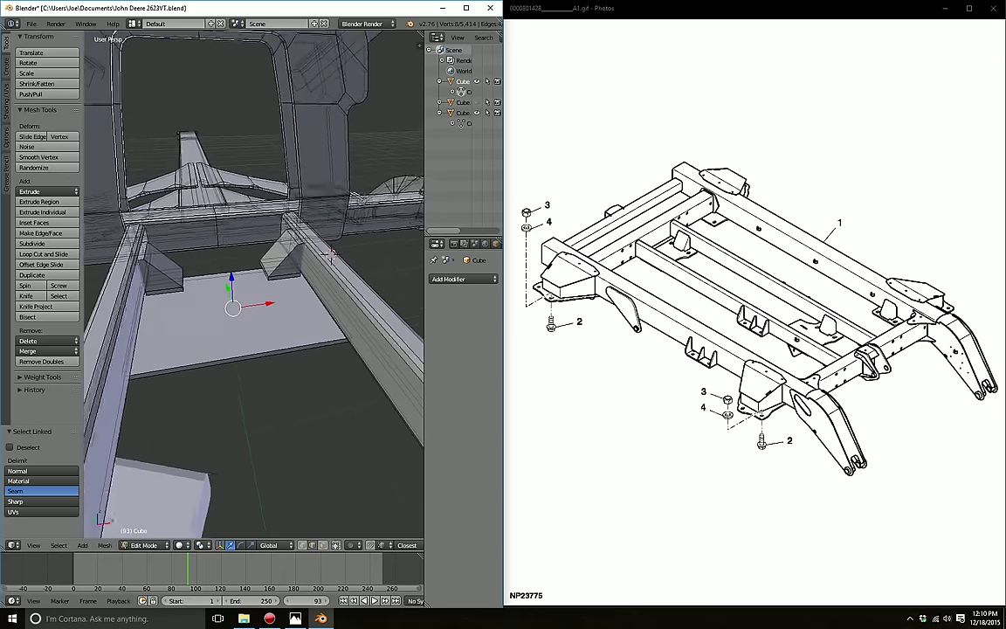
key(ctrl+b)
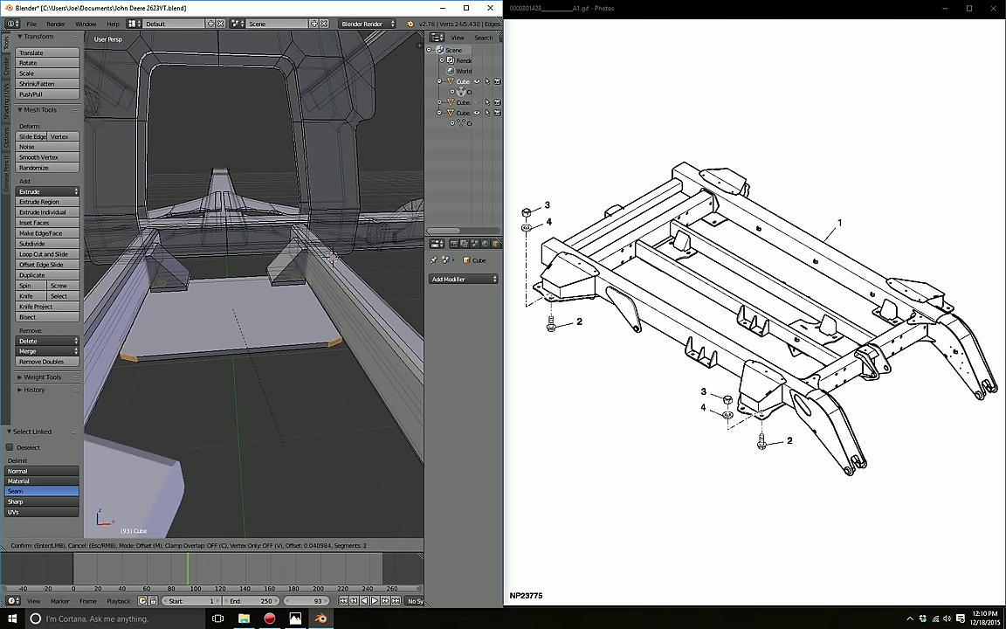
scroll(332, 255, up, 1)
click(333, 255)
key(a)
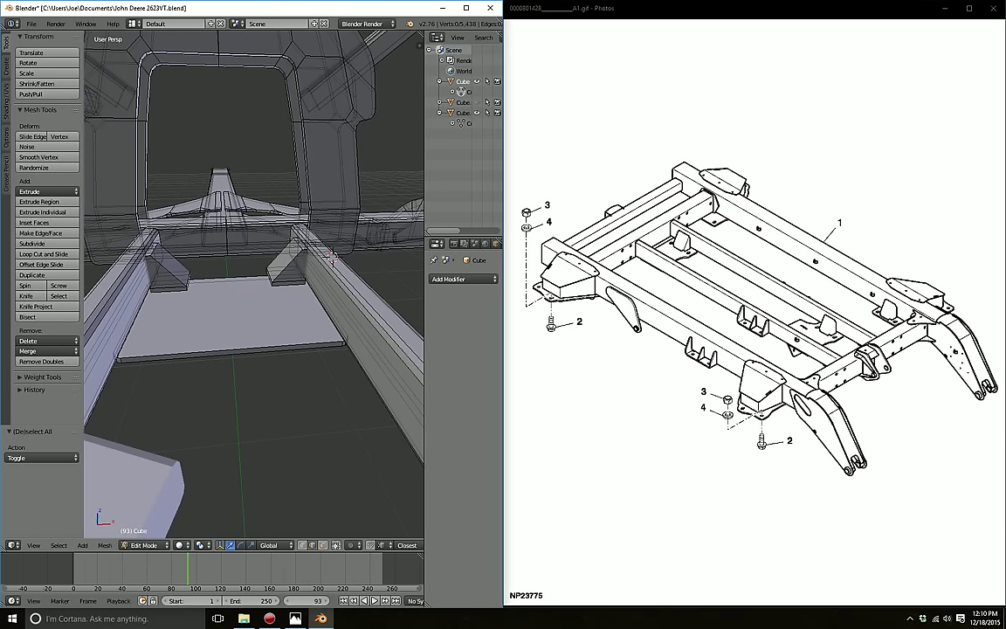
middle_drag(332, 257, 233, 364)
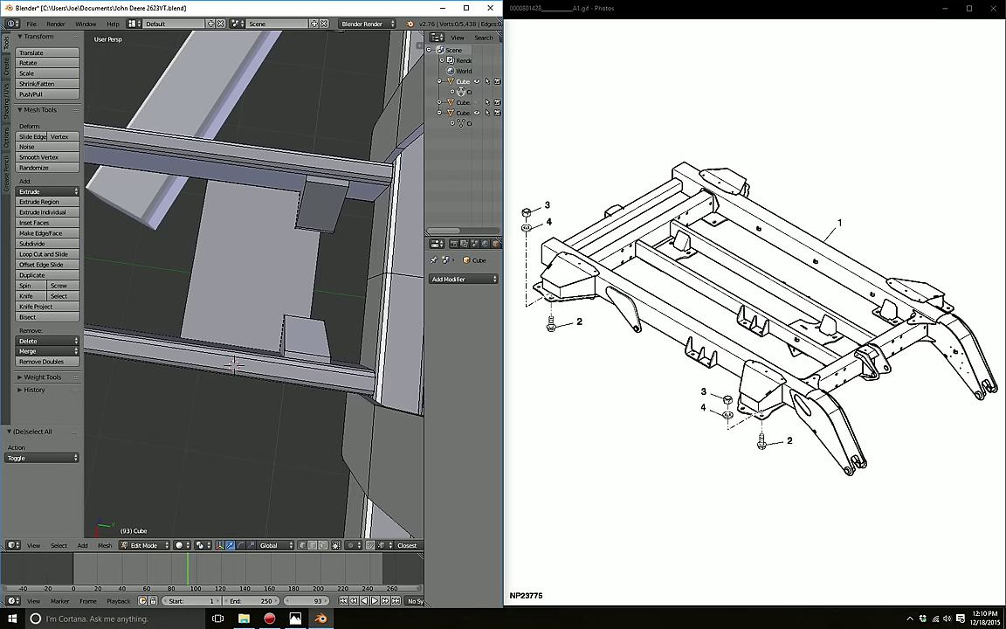
middle_drag(233, 364, 310, 201)
Step: Shift the underside plate about 0.139 along Y between the rails and deselect
key(l)
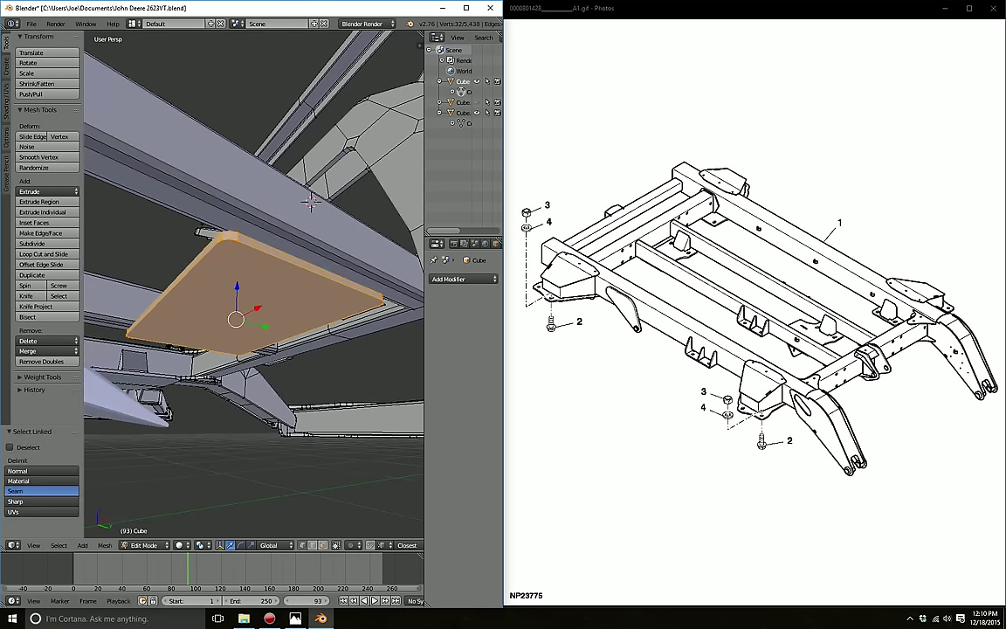
middle_drag(262, 288, 252, 368)
key(g)
key(y)
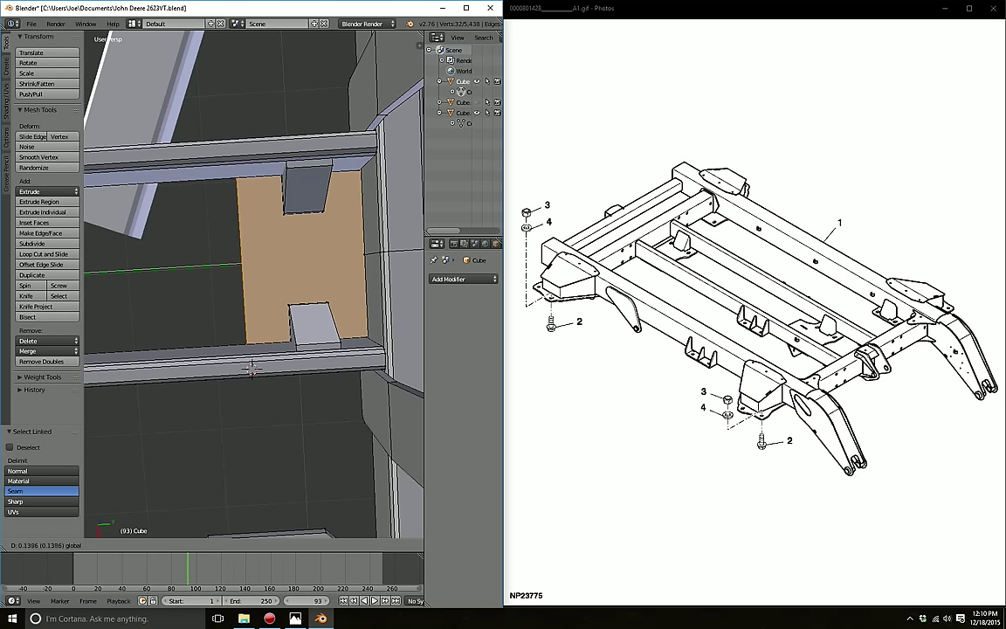
click(251, 370)
key(a)
mouse_move(252, 370)
middle_down()
mouse_move(306, 220)
mouse_move(240, 294)
mouse_move(220, 276)
mouse_move(176, 281)
middle_up()
Step: Add a centred pair of lengthwise edge loops across the bottom slab
scroll(219, 280, down, 3)
scroll(218, 279, down, 3)
scroll(251, 288, up, 4)
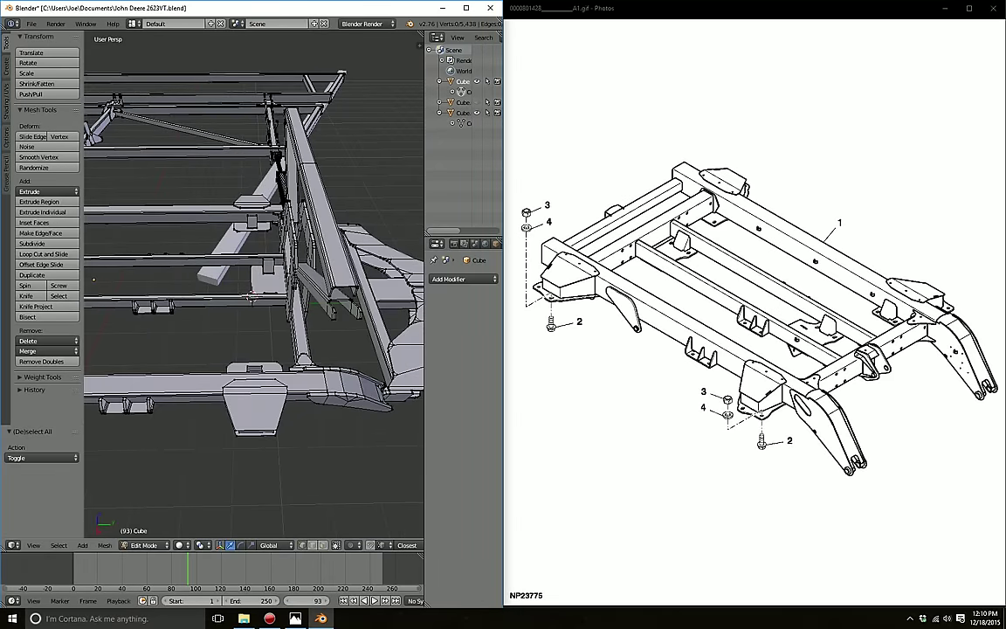
mouse_move(250, 297)
middle_down()
mouse_move(232, 286)
mouse_move(354, 249)
middle_up()
right_click(354, 251)
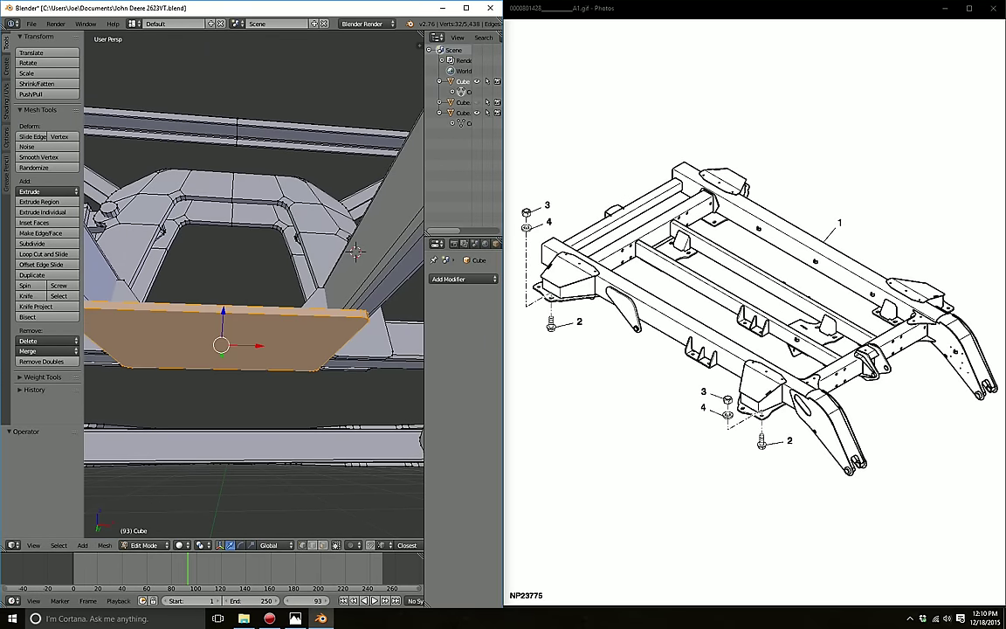
right_click(355, 251)
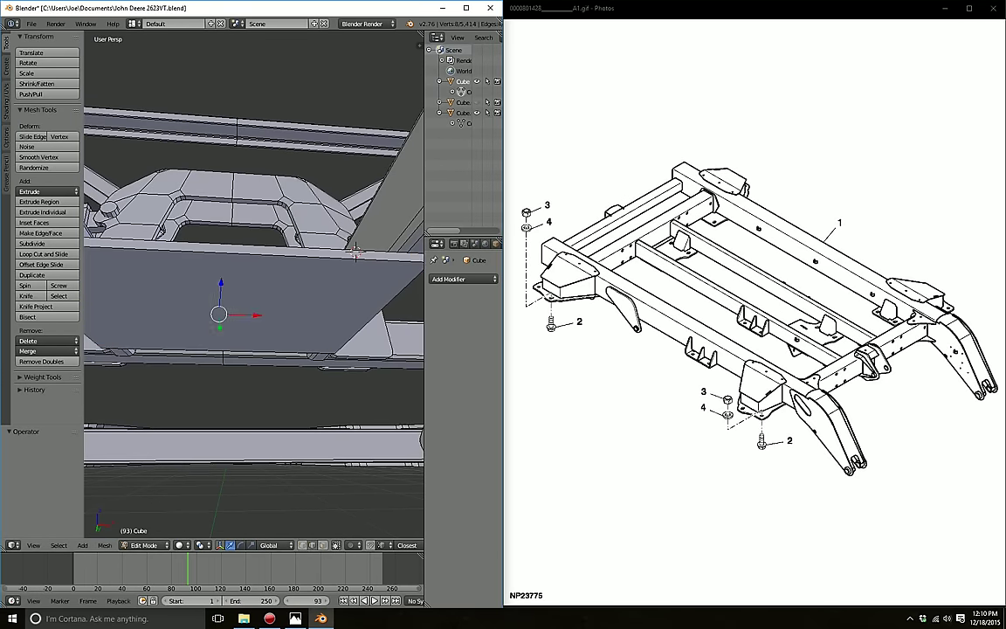
middle_drag(355, 252, 313, 263)
key(ctrl+r)
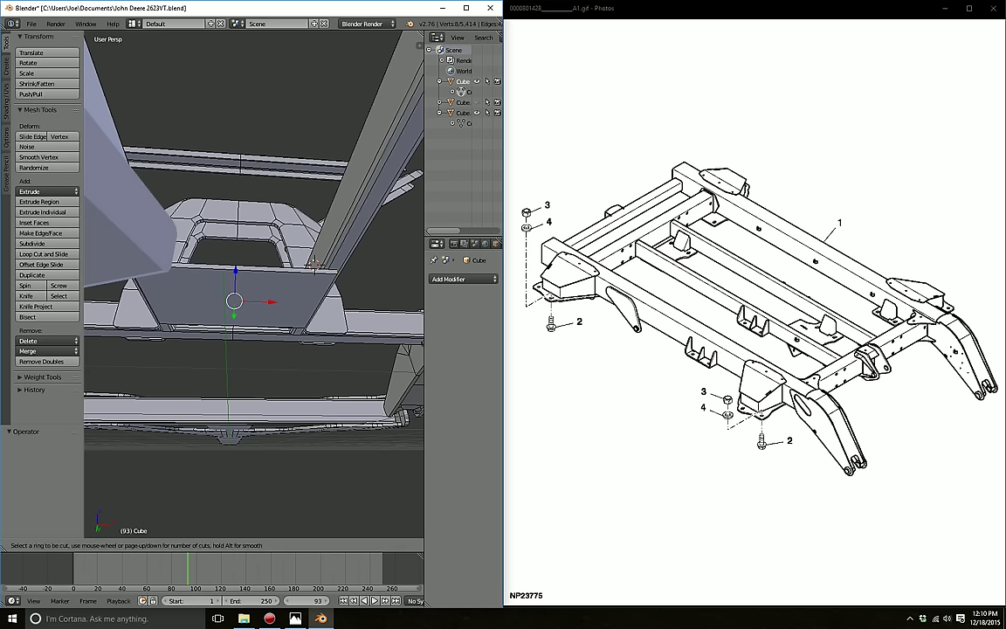
scroll(314, 262, up, 1)
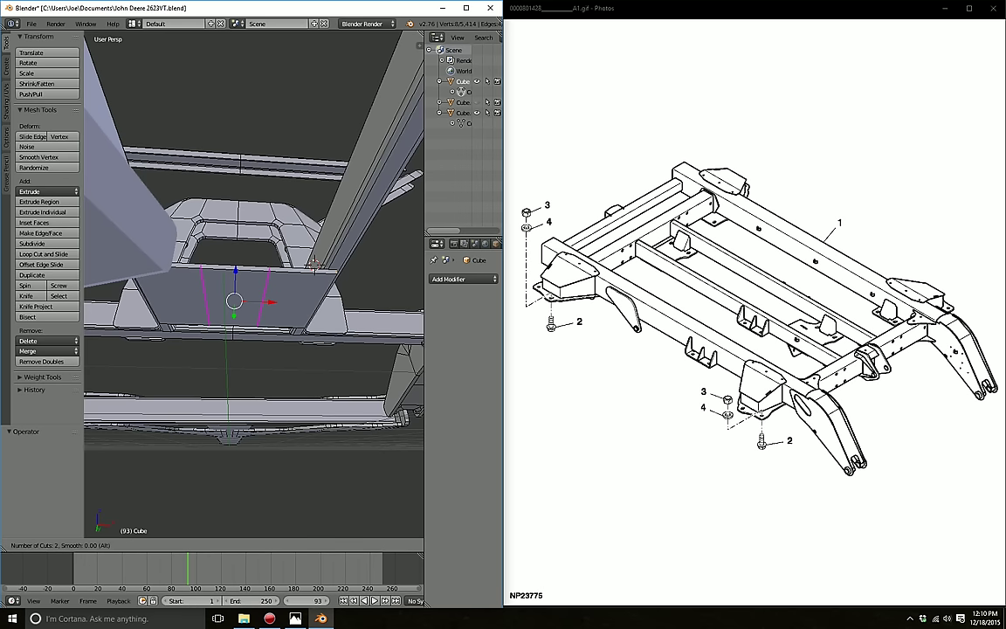
click(315, 262)
right_click(314, 262)
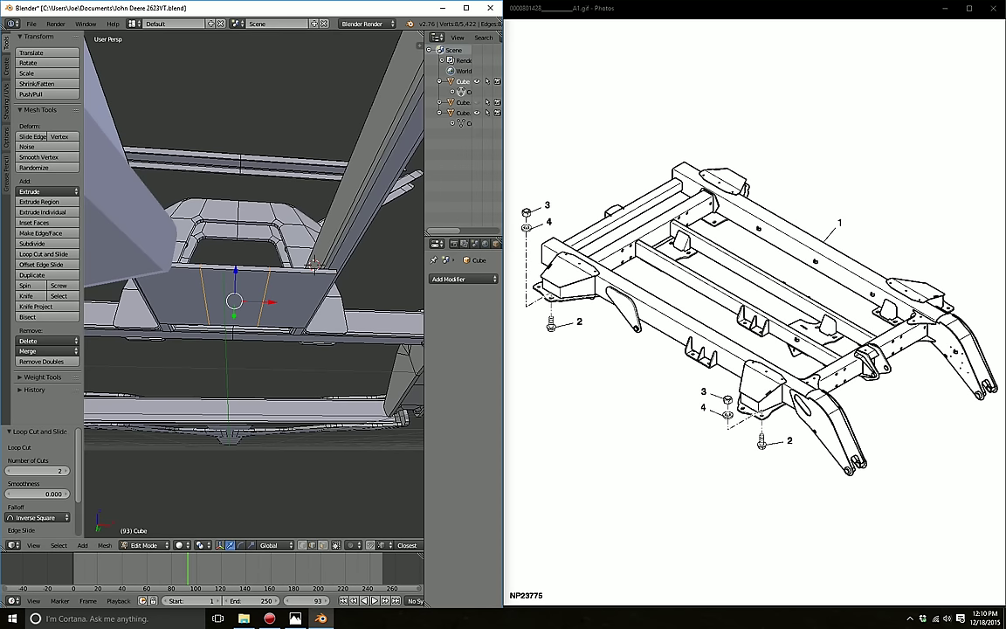
key(a)
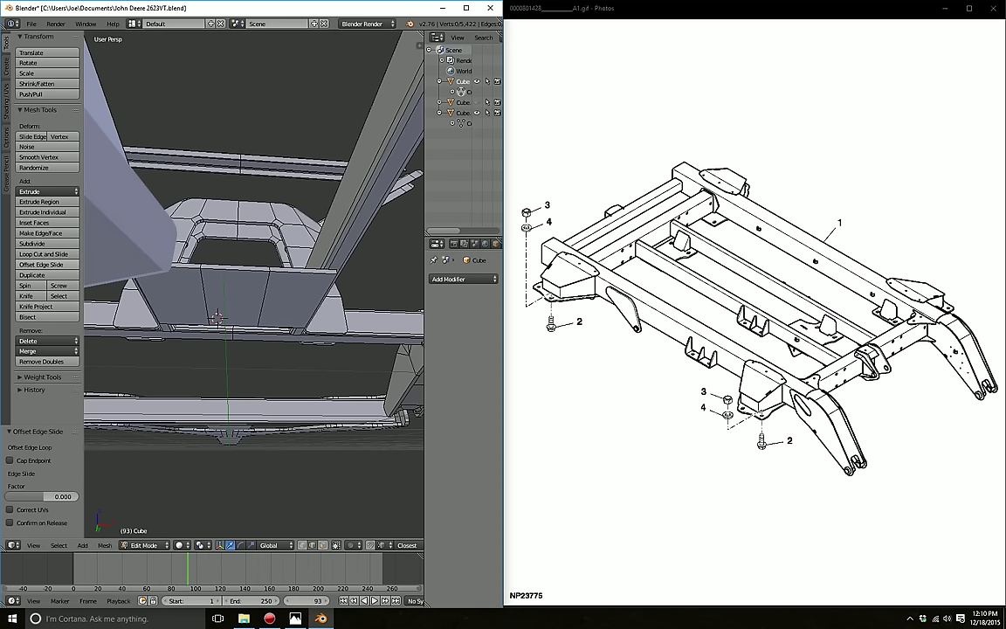
Step: Add a second centred loop pair and scale it apart by 1.6994
click(42, 264)
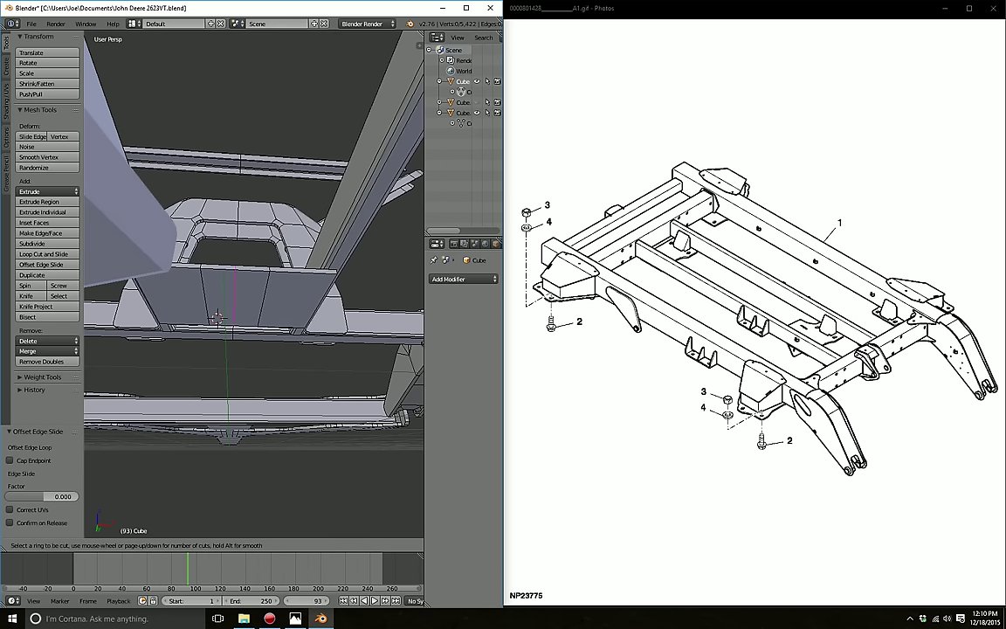
click(236, 297)
right_click(236, 297)
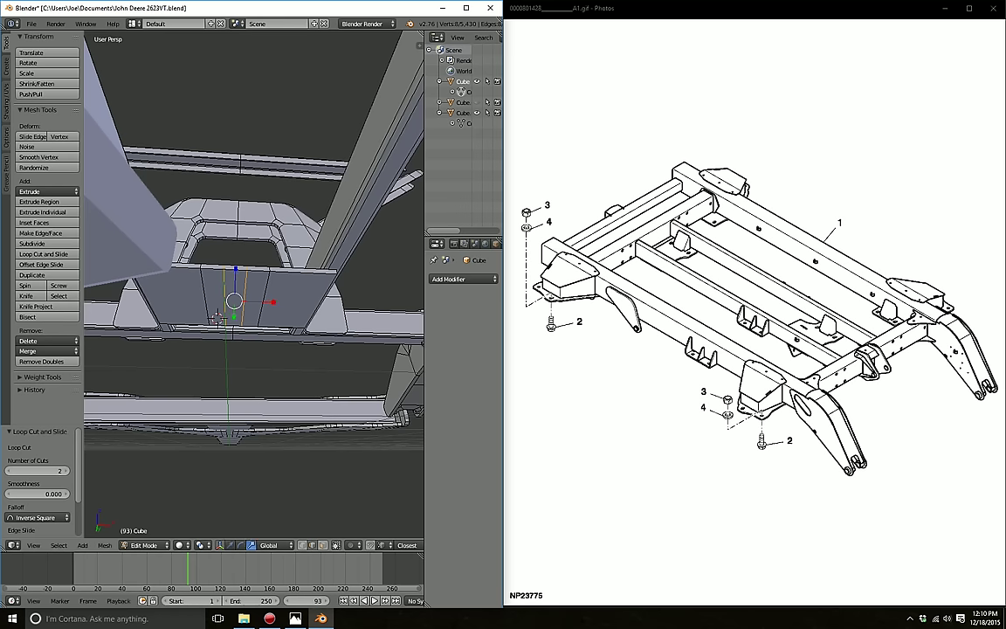
key(s)
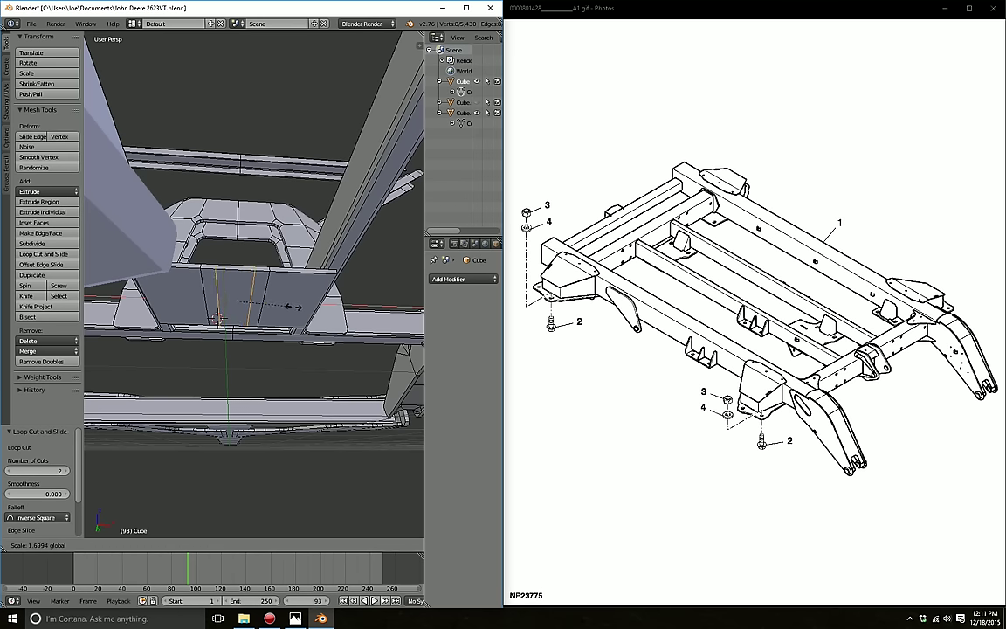
click(219, 319)
key(a)
middle_drag(218, 318, 207, 291)
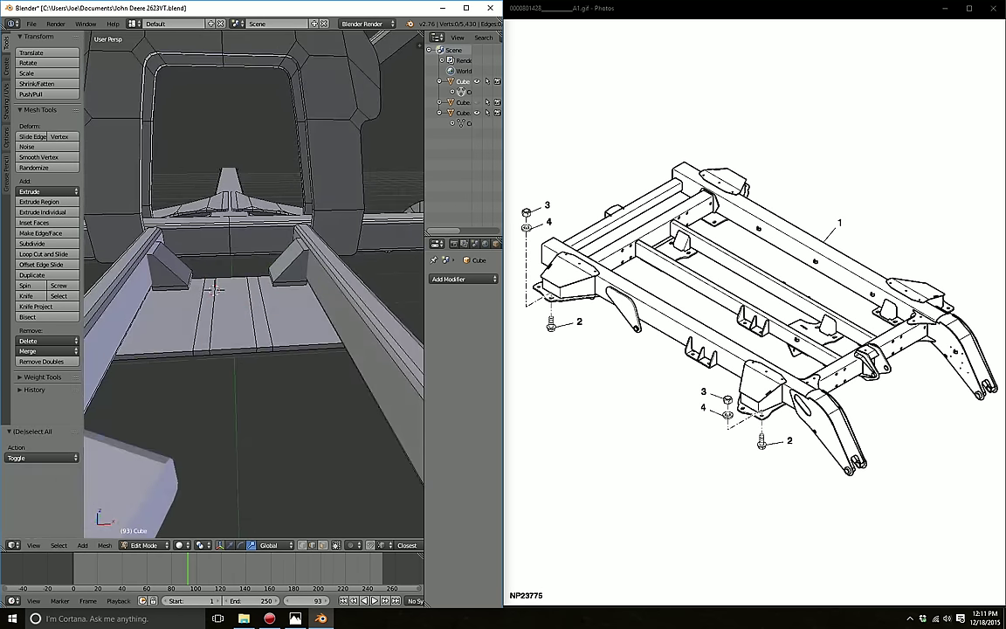
right_click(227, 367)
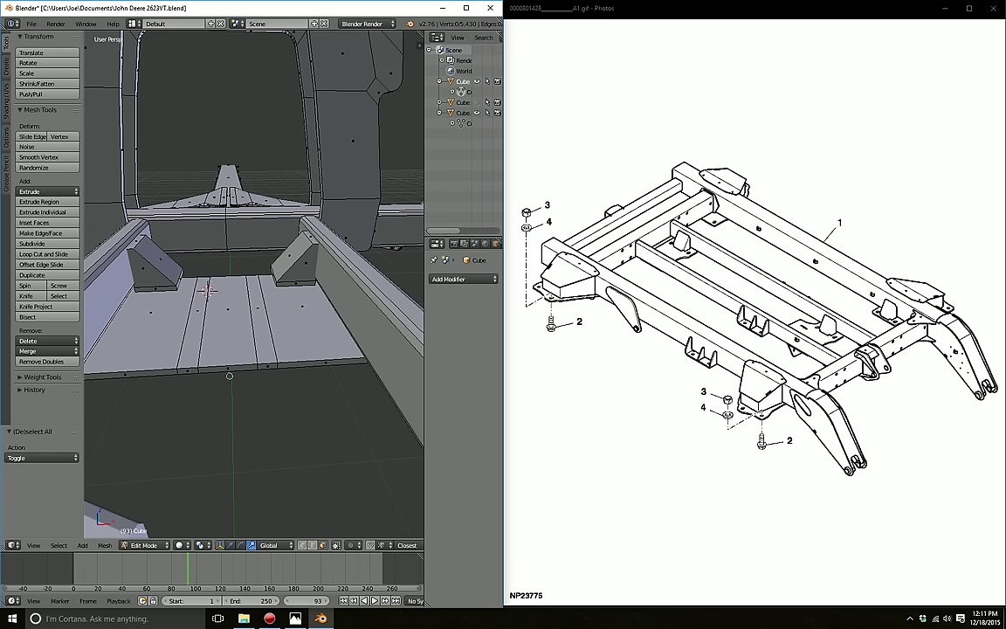
Step: Shift the tray's front rim edge along the Y axis
mouse_move(207, 291)
middle_down()
mouse_move(188, 300)
mouse_move(193, 292)
middle_up()
key(g)
key(y)
click(189, 300)
key(a)
Step: In X-ray view, circle-select a strip of floor faces and scale it larger
key(z)
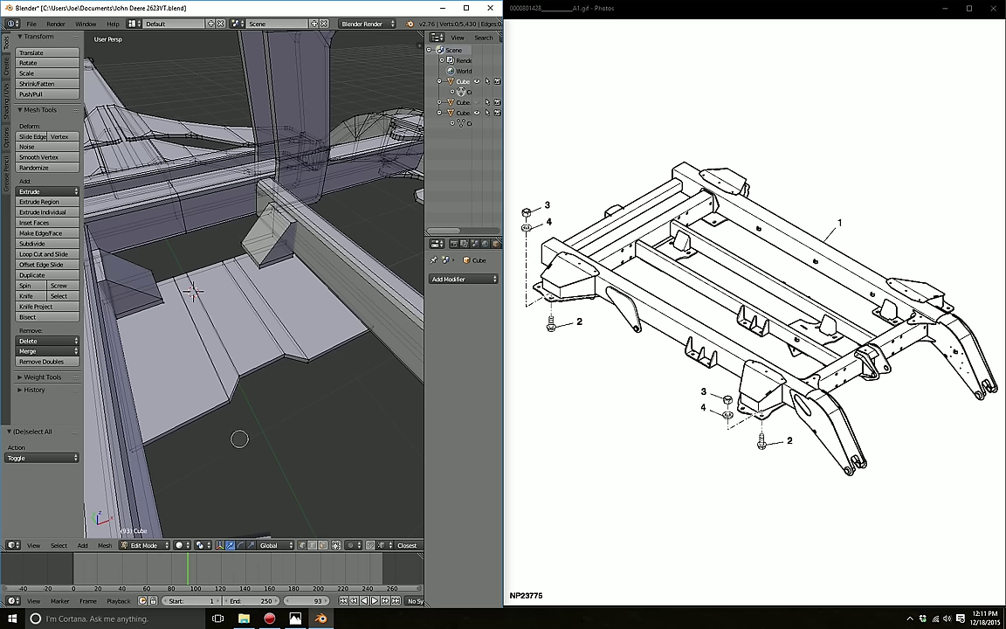
key(c)
mouse_move(219, 397)
mouse_down()
mouse_move(177, 285)
mouse_move(280, 305)
mouse_up()
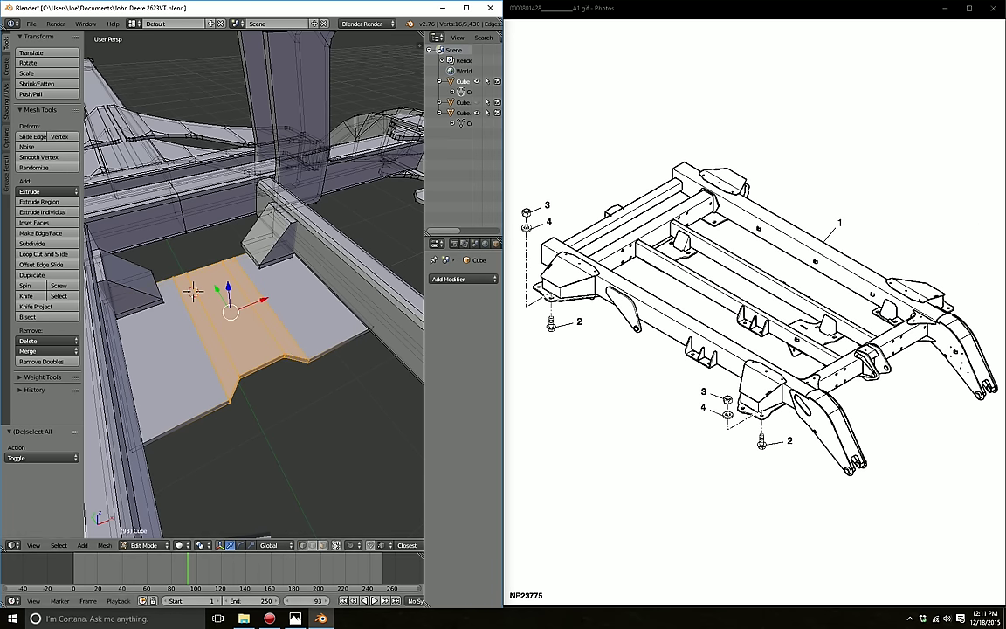
key(s)
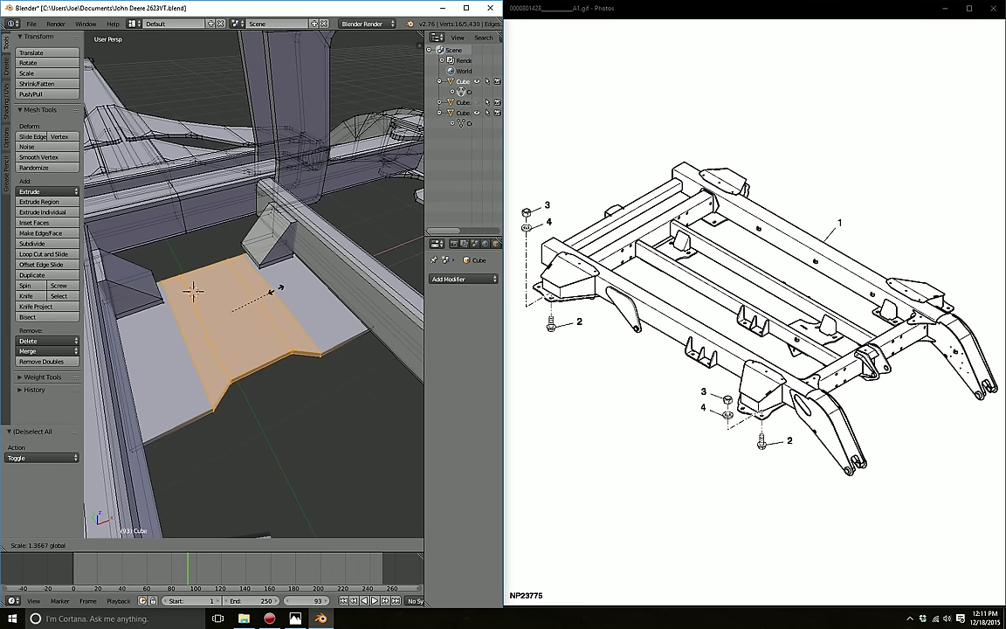
click(194, 288)
key(a)
Step: Select the linked bottom plate piece and shift it 0.157 along Y
middle_drag(194, 288, 280, 247)
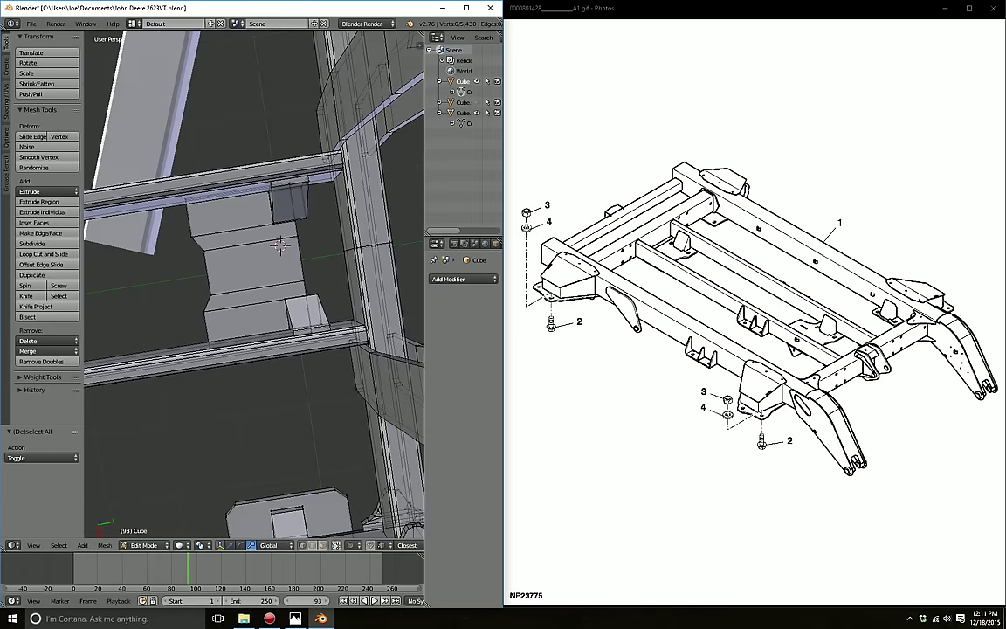
key(l)
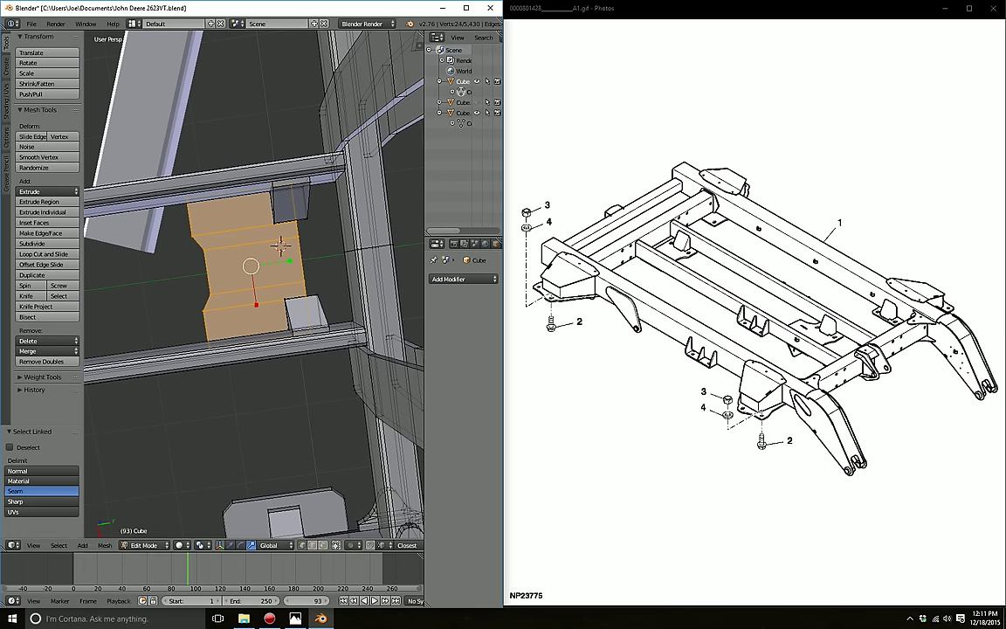
key(g)
key(y)
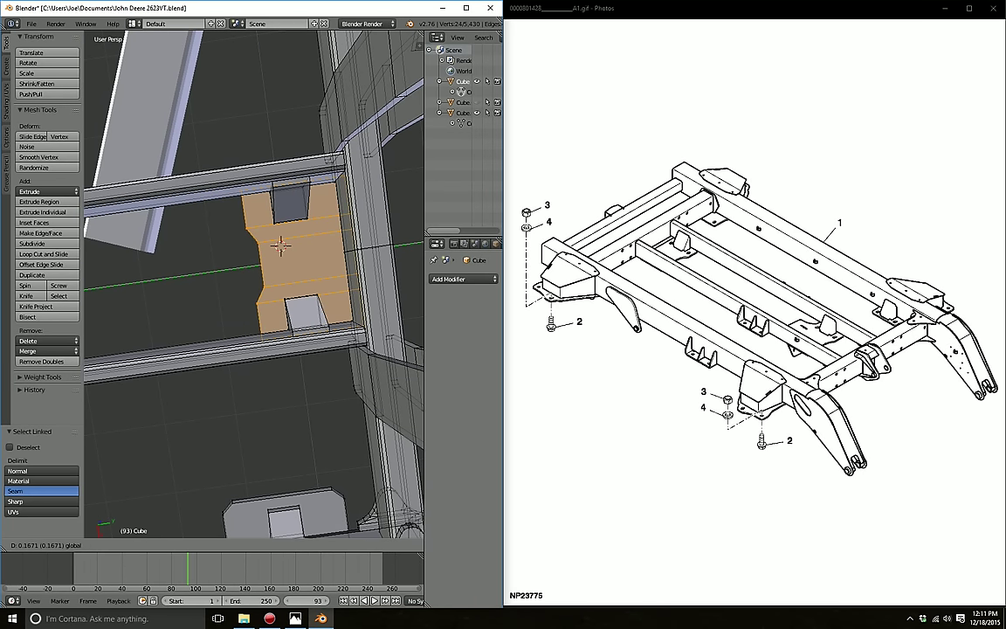
key(Return)
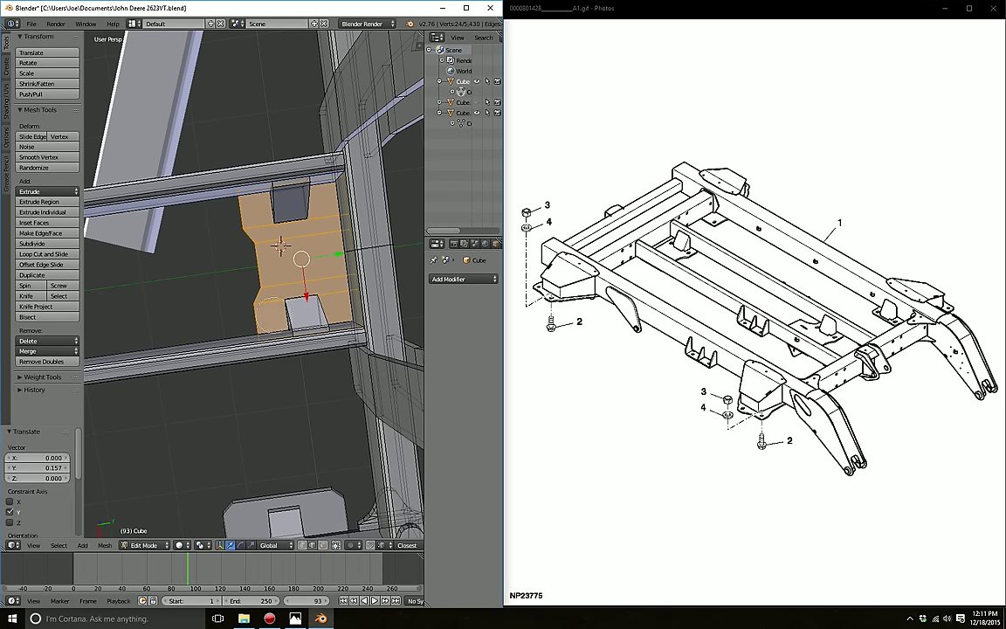
Step: Deselect the plate's middle faces and start a one-segment bevel on its edge
mouse_move(229, 277)
middle_down()
mouse_move(265, 233)
mouse_move(292, 298)
mouse_move(287, 396)
middle_up()
key(c)
key(Escape)
mouse_move(288, 349)
middle_down()
mouse_move(285, 297)
mouse_move(266, 244)
mouse_move(260, 253)
middle_up()
key(ctrl+b)
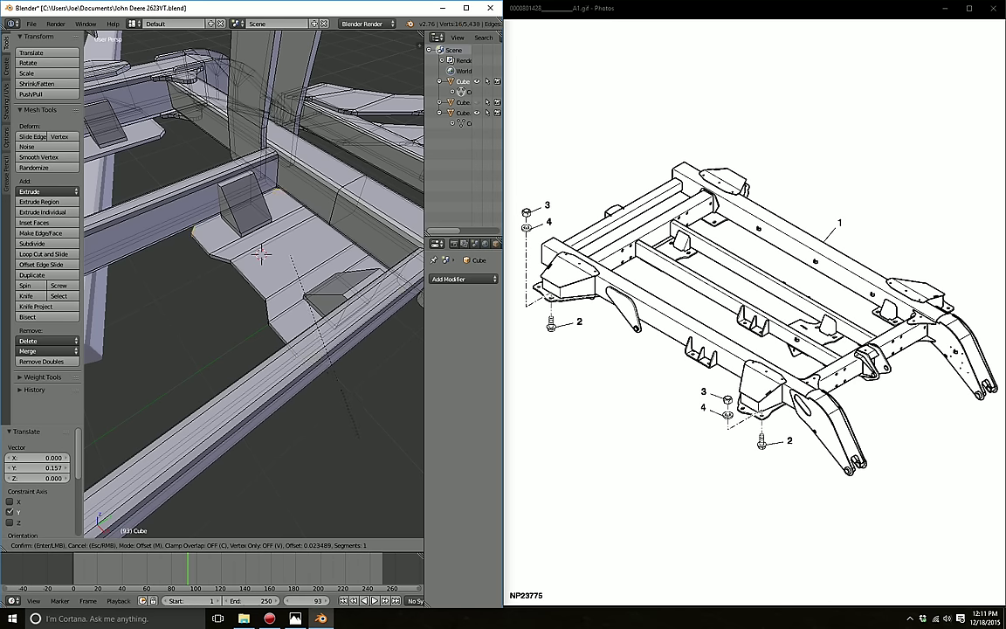
Step: Bevel the selected plate edge with three segments at about 0.021 offset
click(260, 253)
key(a)
right_click(260, 254)
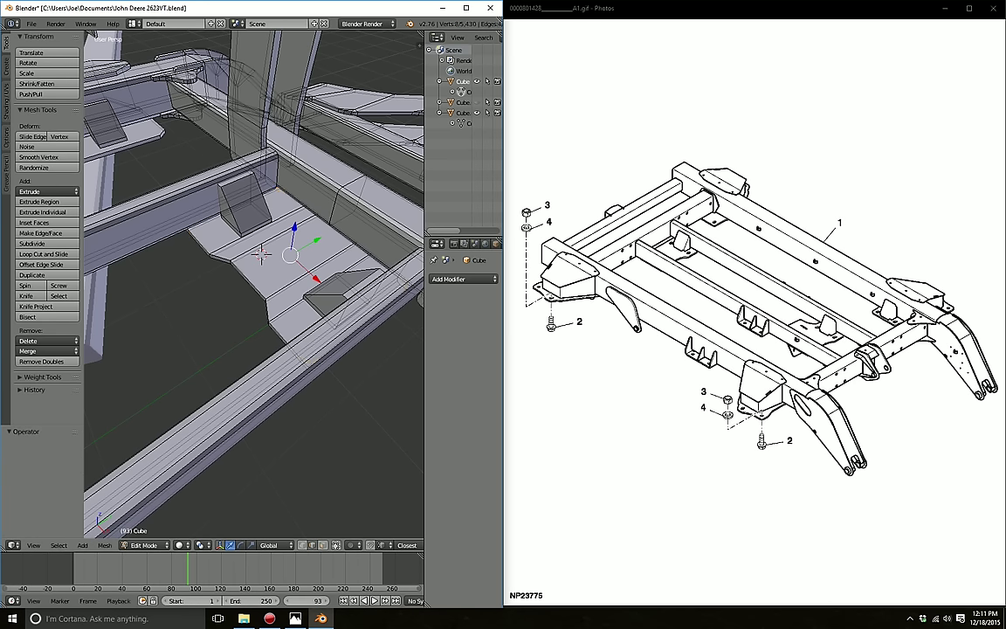
key(ctrl+b)
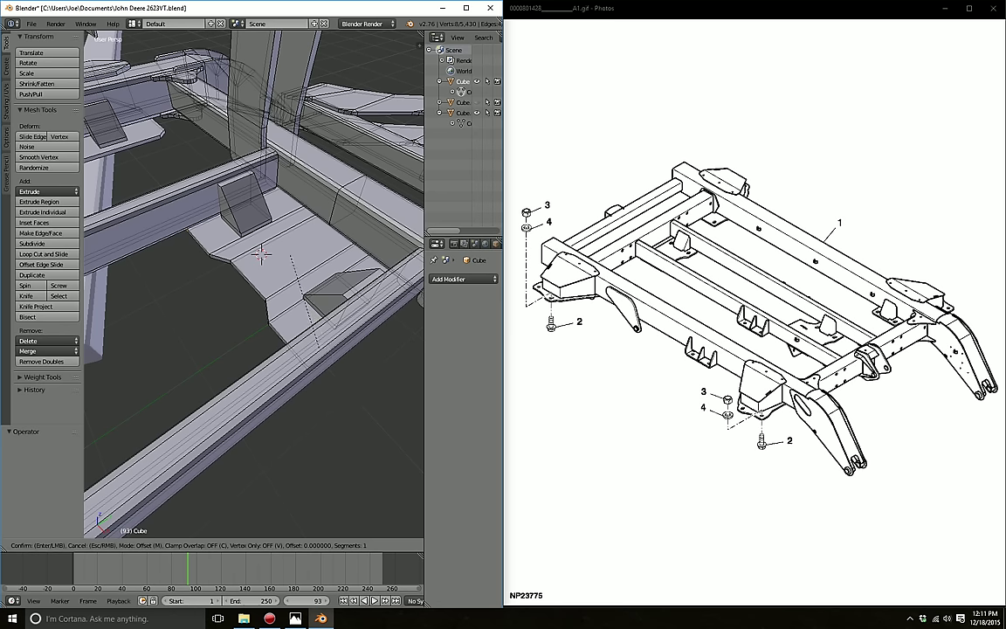
click(260, 253)
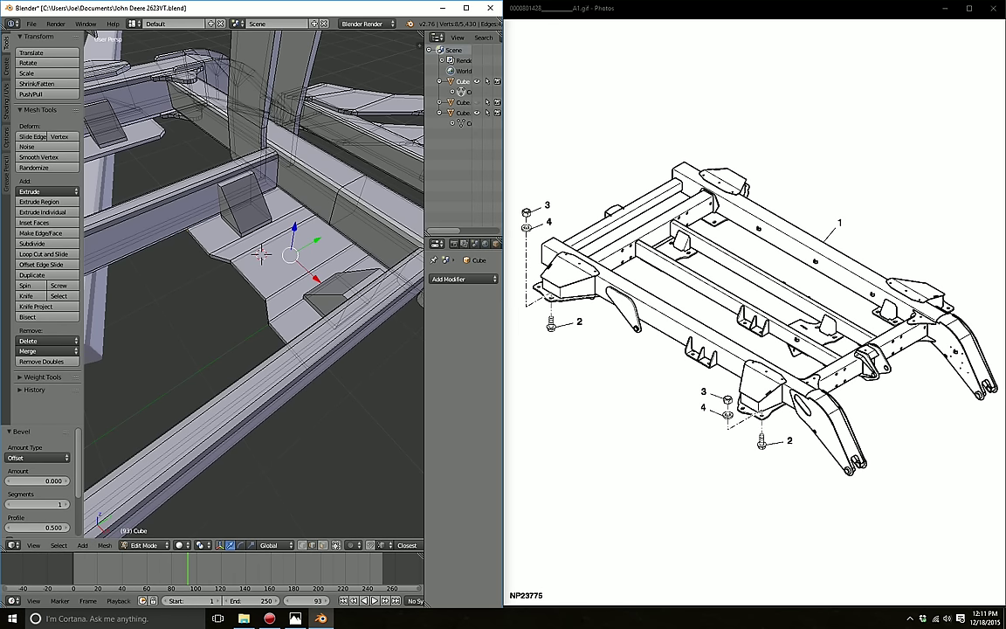
key(ctrl+b)
key(Escape)
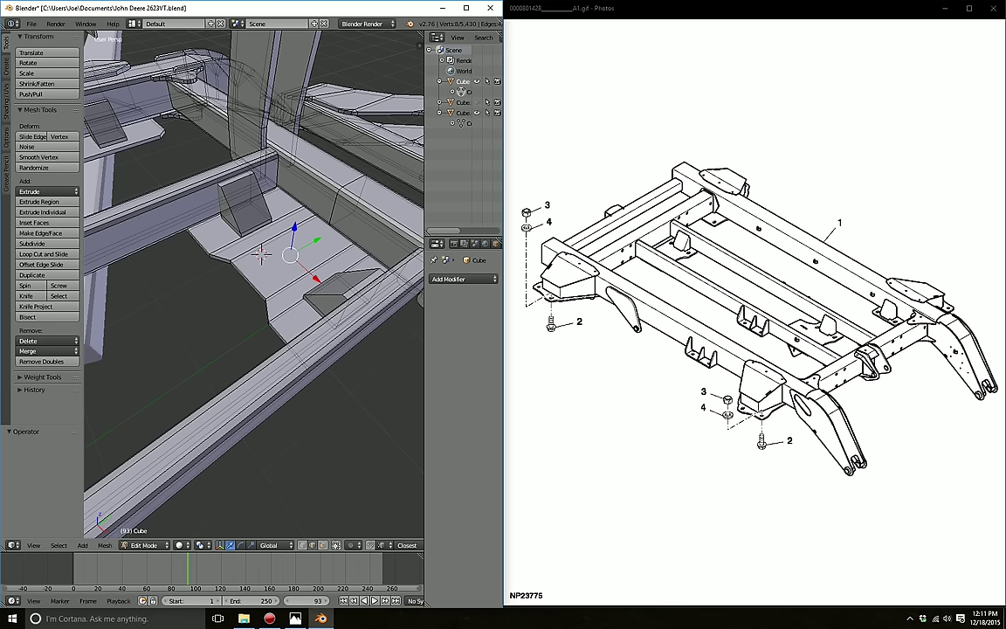
key(ctrl+b)
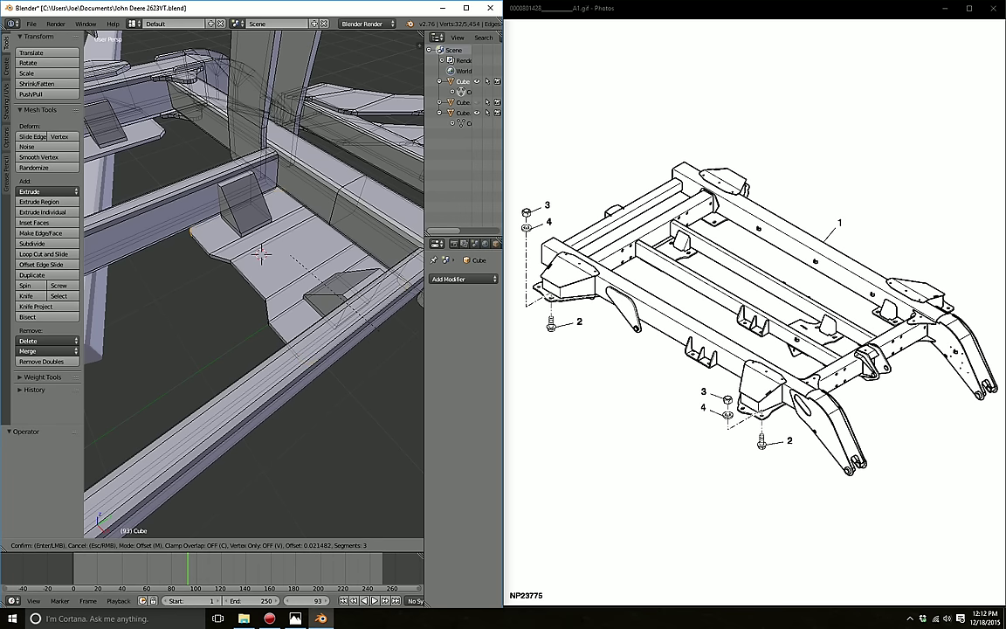
click(260, 254)
key(a)
mouse_move(260, 253)
middle_down()
mouse_move(237, 270)
mouse_move(190, 263)
mouse_move(227, 341)
mouse_move(223, 325)
middle_up()
scroll(238, 270, down, 5)
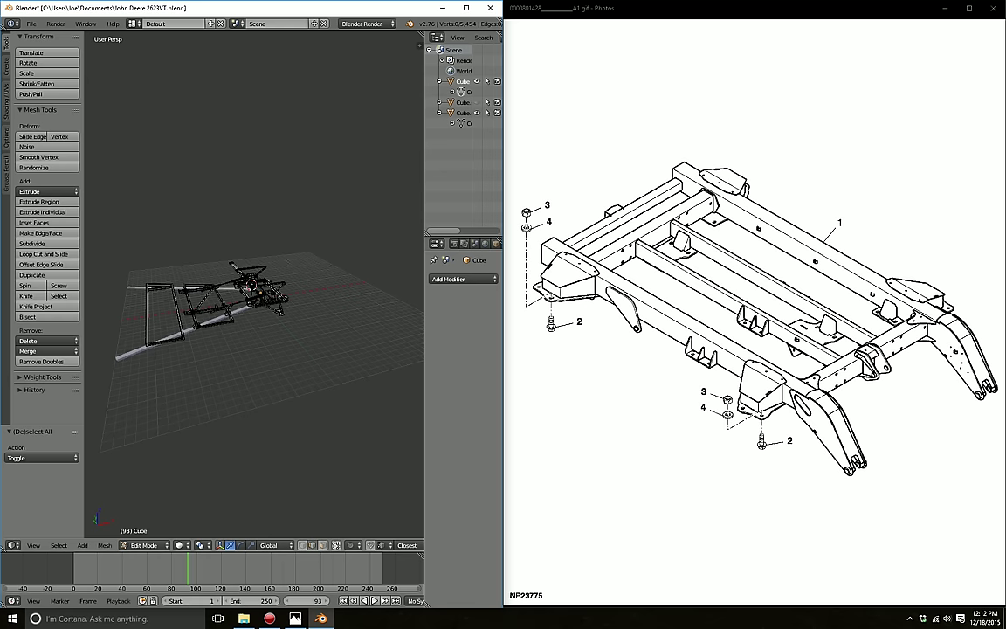
Step: Orbit and zoom around the frame model from low and high angles
mouse_move(253, 288)
middle_down()
mouse_move(262, 227)
mouse_move(253, 262)
mouse_move(236, 249)
mouse_move(209, 280)
middle_up()
scroll(254, 288, up, 5)
scroll(227, 262, down, 3)
scroll(227, 262, up, 4)
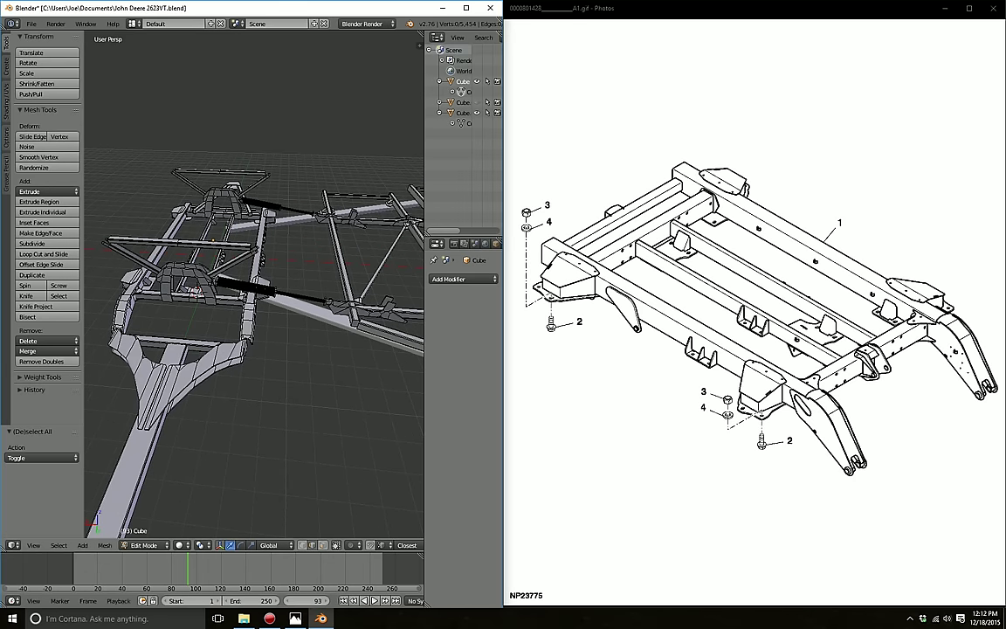
middle_drag(210, 279, 297, 227)
scroll(253, 288, up, 5)
mouse_move(253, 288)
middle_down()
mouse_move(280, 262)
mouse_move(262, 301)
mouse_move(288, 341)
mouse_move(262, 283)
mouse_move(288, 270)
mouse_move(262, 280)
middle_up()
scroll(254, 288, up, 2)
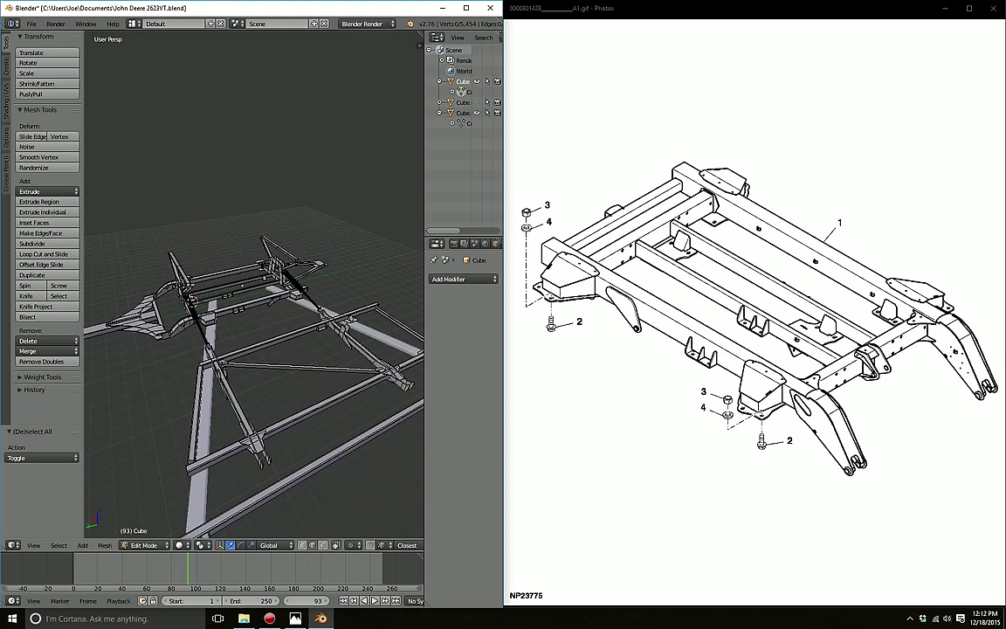
scroll(254, 288, up, 2)
scroll(254, 288, up, 2)
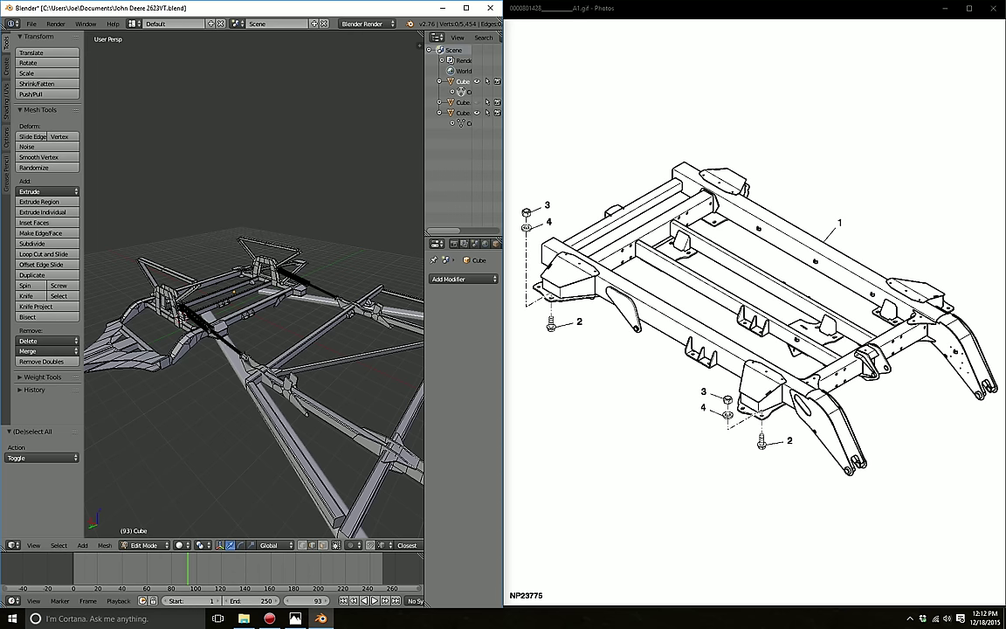
Step: Inspect the rear frame rails up close, then show parts diagram NP23780
middle_drag(253, 349, 174, 296)
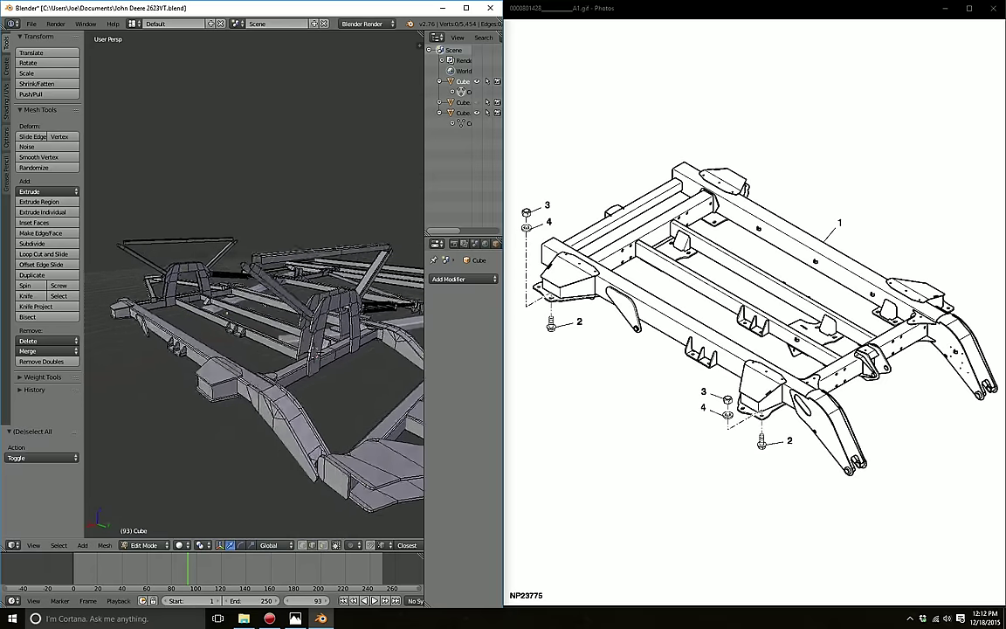
middle_drag(253, 332, 218, 314)
scroll(254, 284, down, 6)
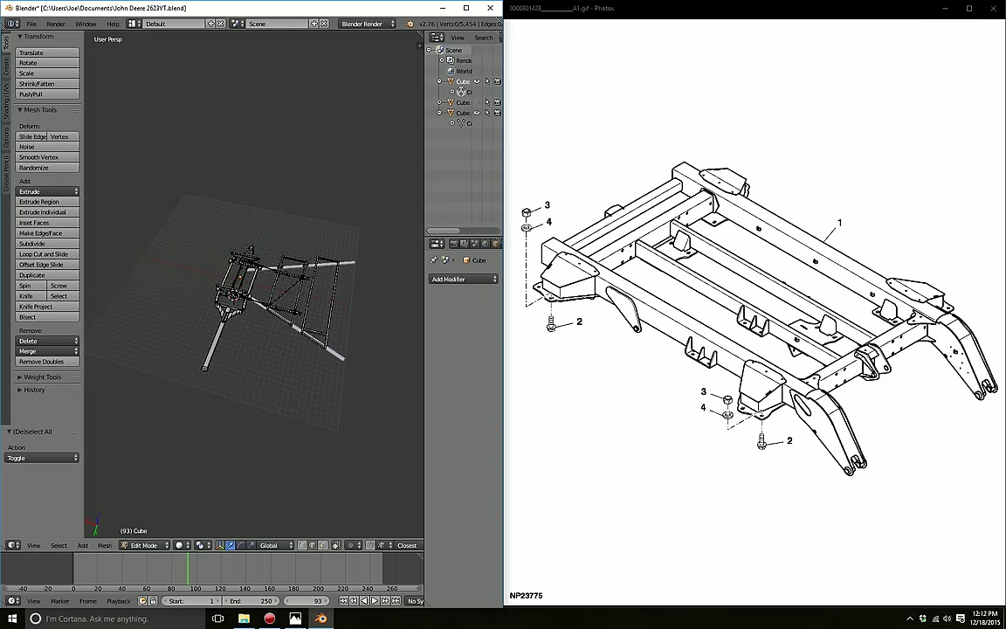
scroll(254, 283, up, 2)
scroll(254, 283, up, 4)
scroll(254, 284, up, 2)
scroll(254, 284, up, 2)
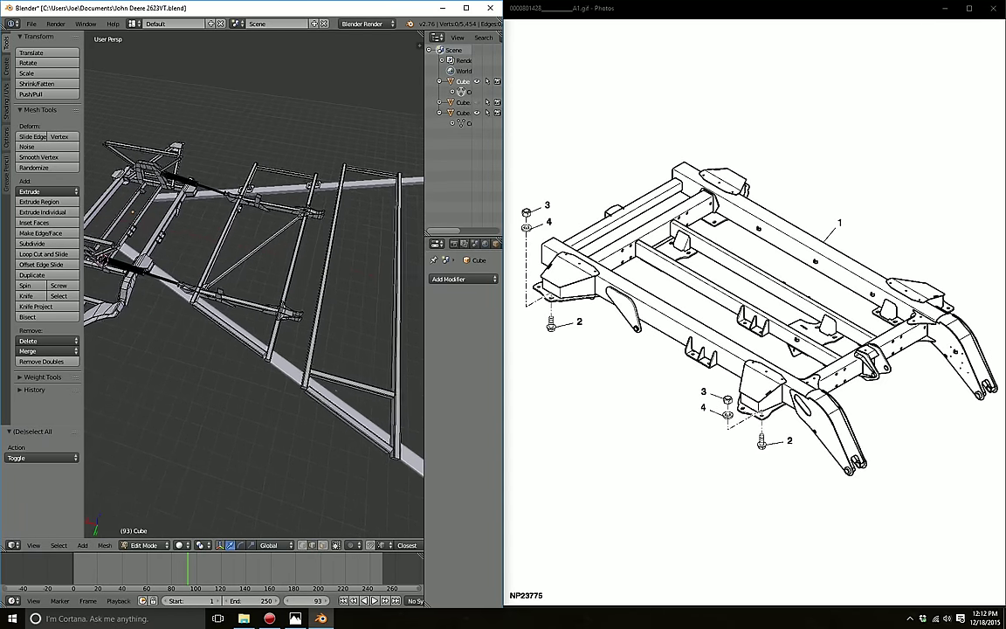
middle_drag(253, 305, 231, 254)
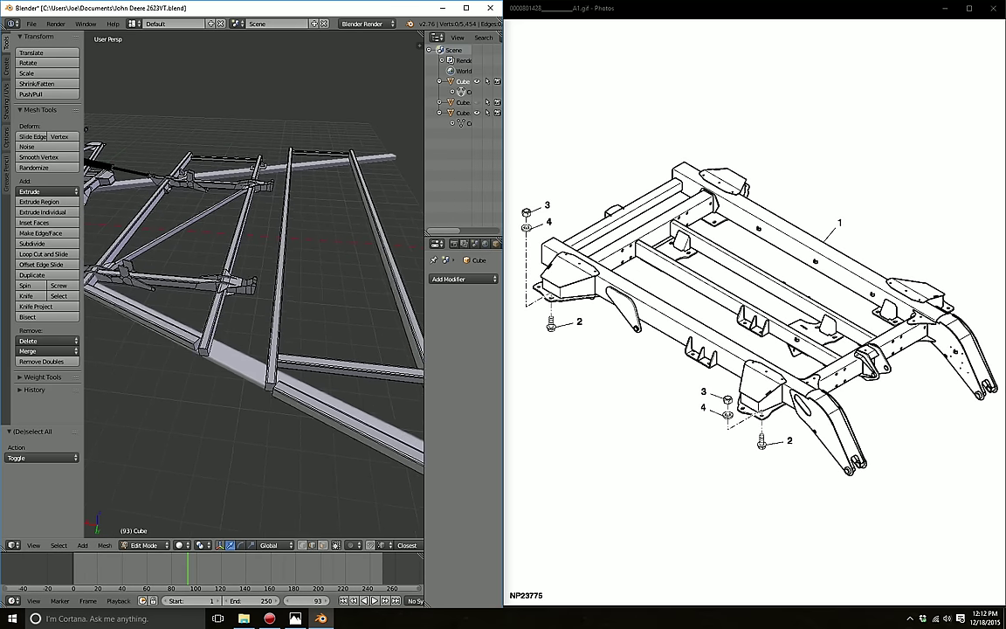
key(Right)
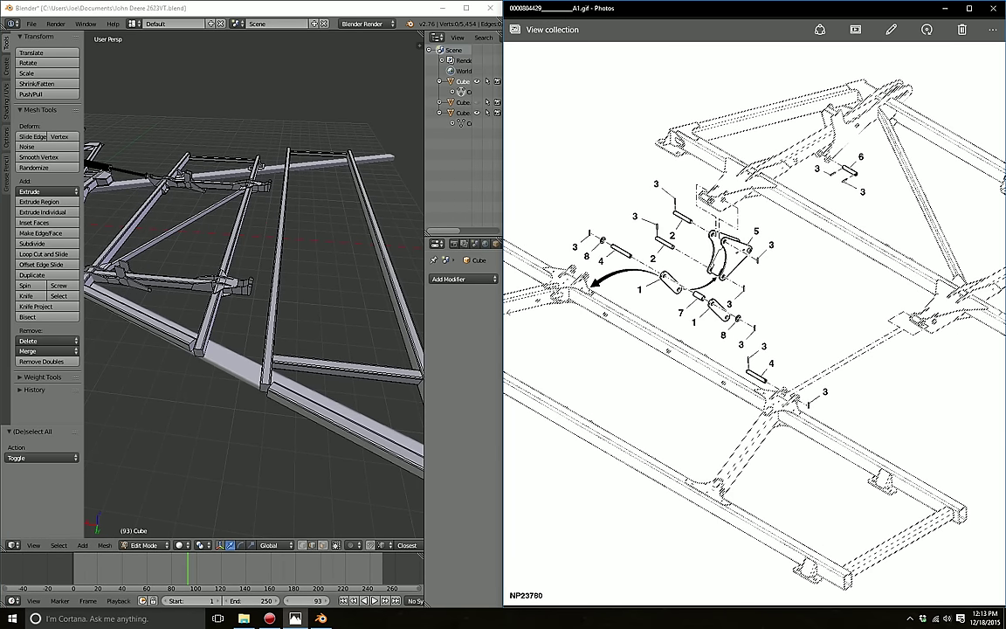
middle_drag(253, 305, 205, 279)
middle_drag(253, 332, 253, 266)
middle_drag(253, 306, 201, 299)
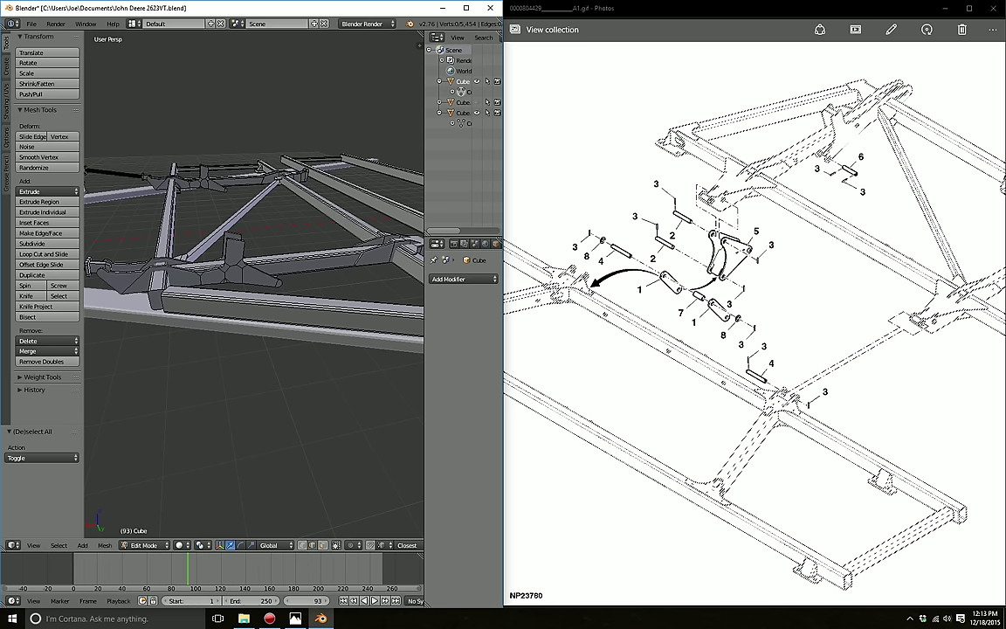
mouse_move(253, 288)
middle_down()
mouse_move(288, 218)
mouse_move(253, 271)
middle_up()
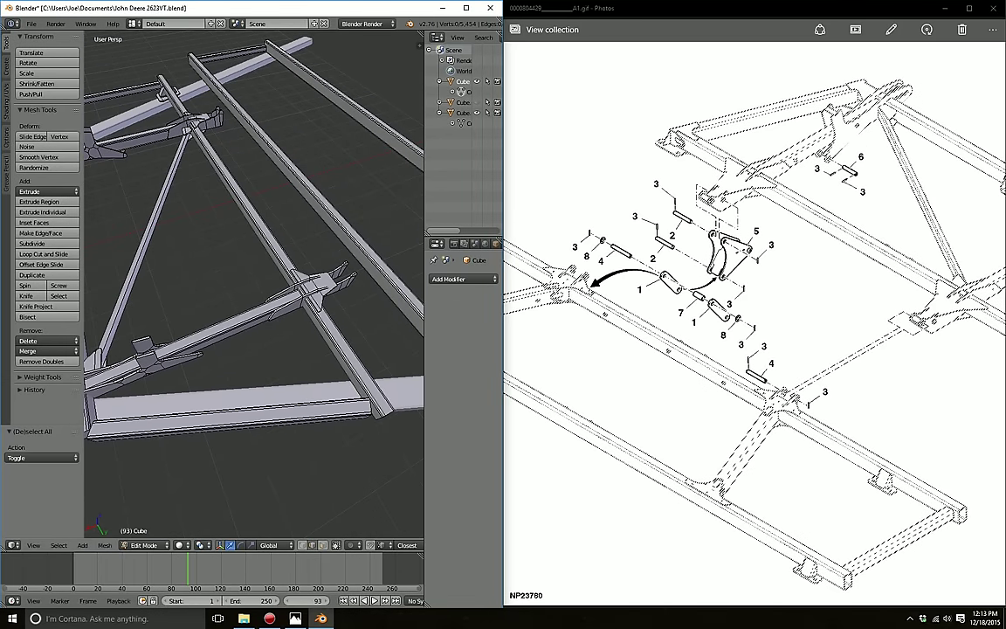
mouse_move(254, 271)
middle_down()
mouse_move(223, 302)
mouse_move(285, 266)
mouse_move(249, 283)
mouse_move(262, 288)
middle_up()
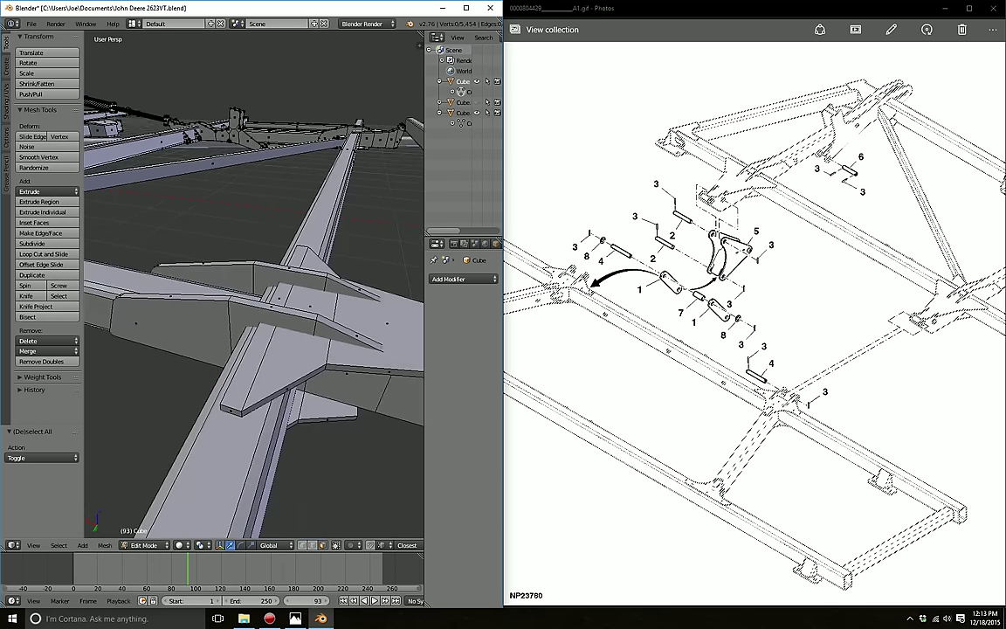
Step: Duplicate a beam edge and extrude it upward into a new face
right_click(275, 308)
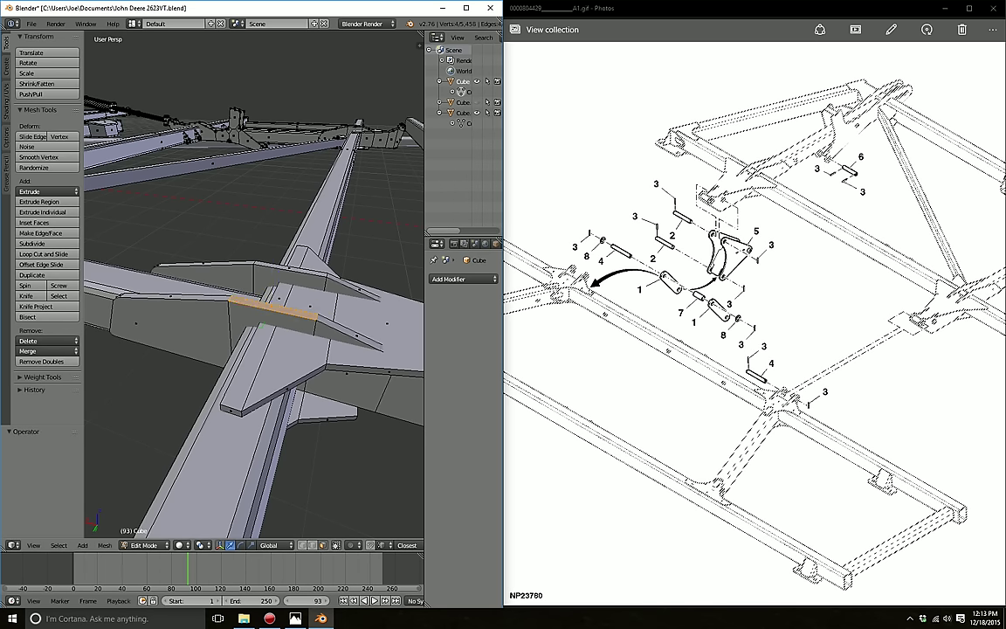
key(shift+d)
key(Escape)
key(e)
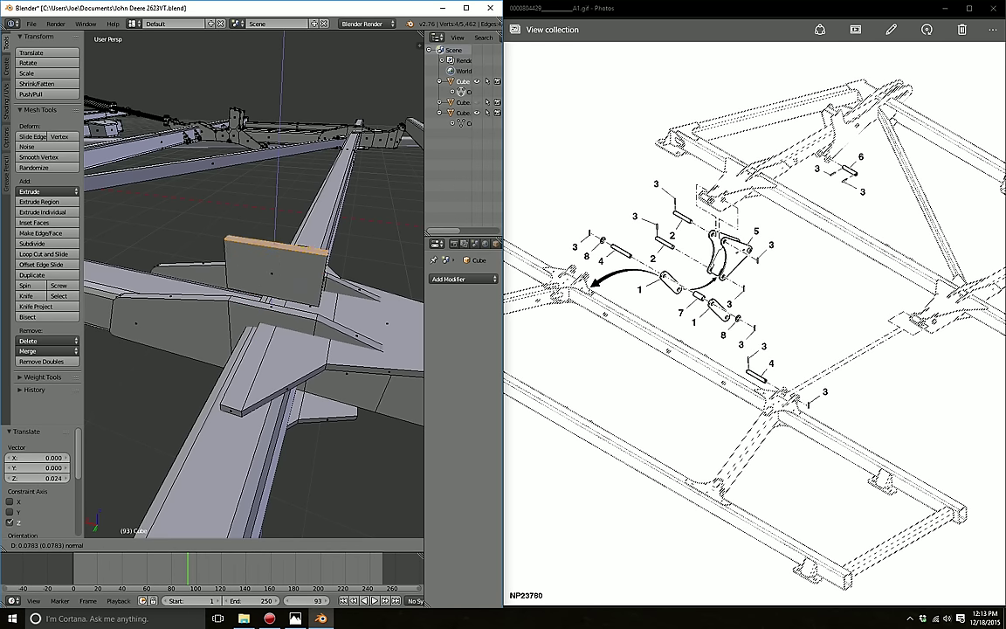
click(276, 182)
key(ctrl+l)
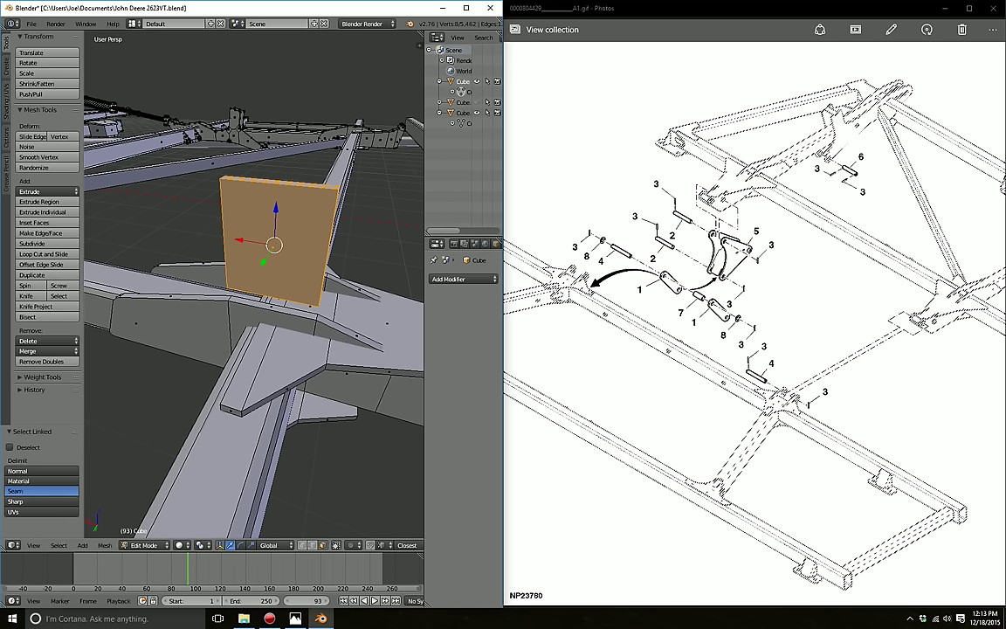
Step: Lower the new face along Z and shift it -0.2 along X
middle_drag(276, 181, 84, 163)
scroll(84, 164, up, 4)
key(g)
key(z)
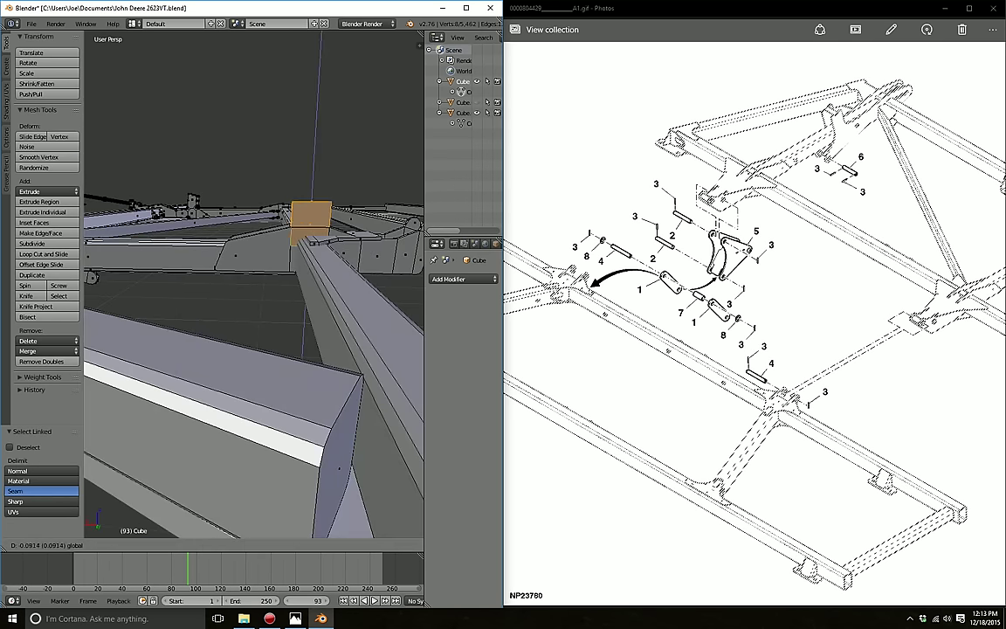
key(Return)
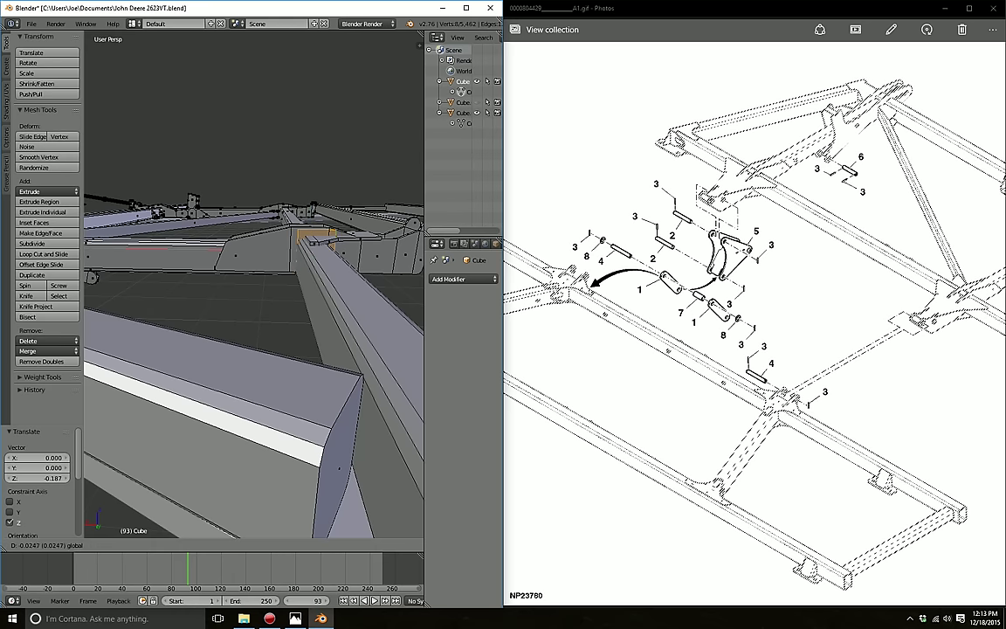
text(gx-.2)
key(Return)
Step: Fine-tune the face's X position beside the rail, then show diagram NP23783
key(KP_4)
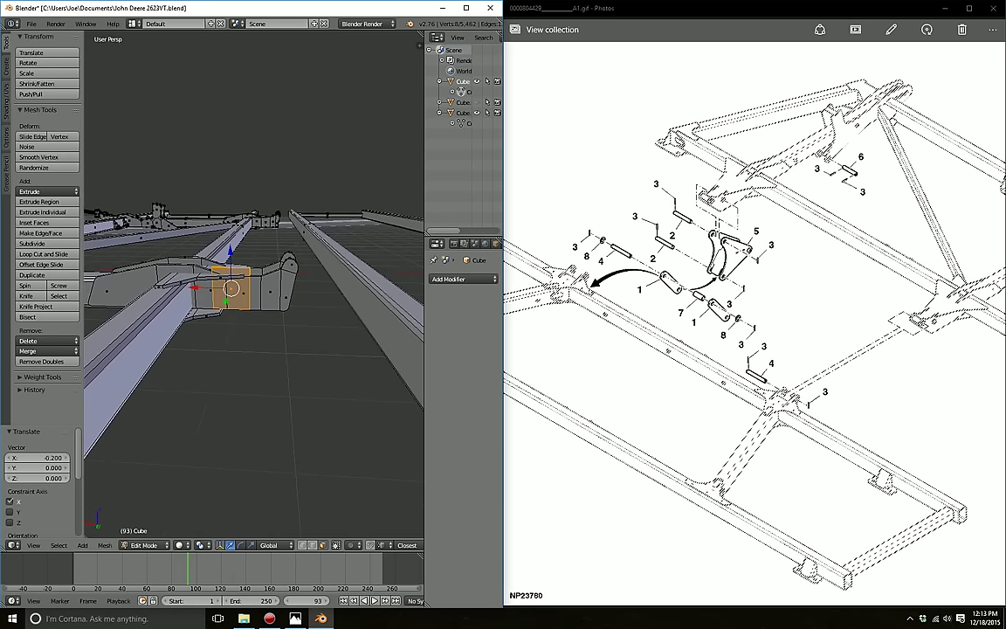
key(g)
key(x)
key(Return)
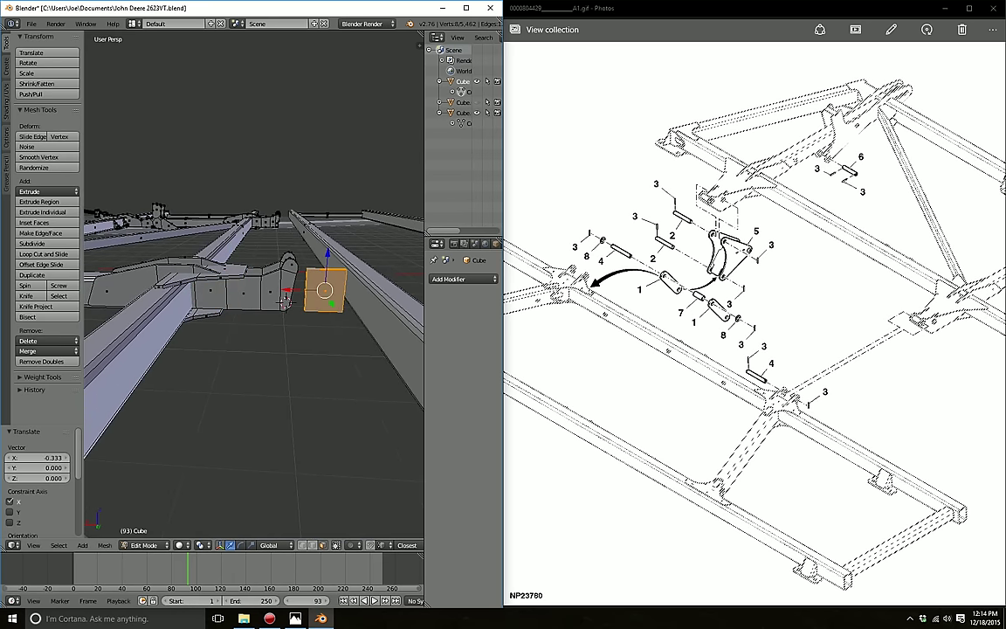
scroll(253, 288, down, 5)
mouse_move(262, 288)
middle_down()
mouse_move(262, 336)
mouse_move(244, 313)
middle_up()
scroll(262, 314, up, 6)
key(g)
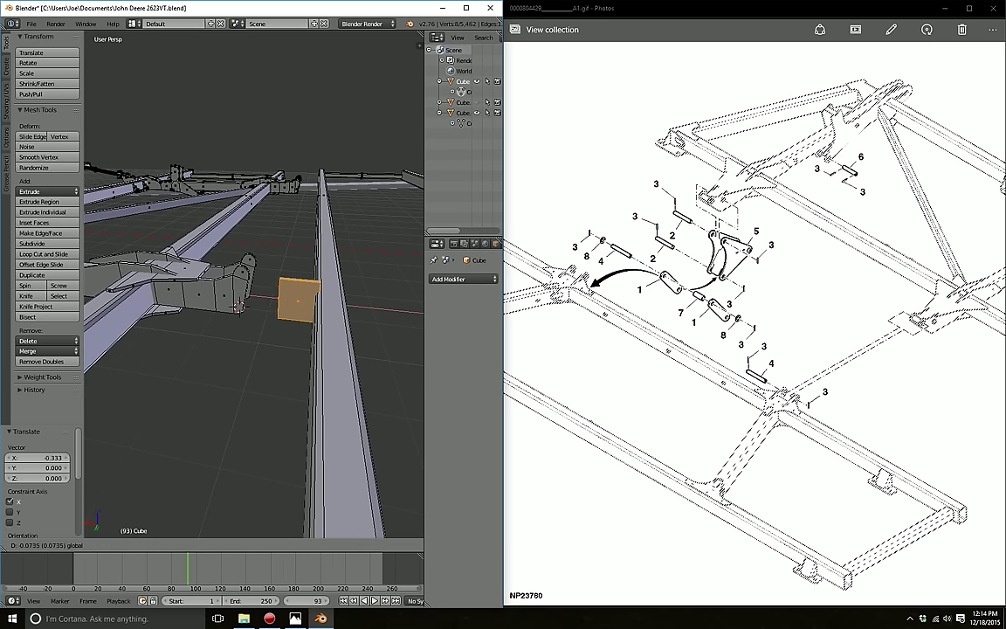
key(x)
key(Return)
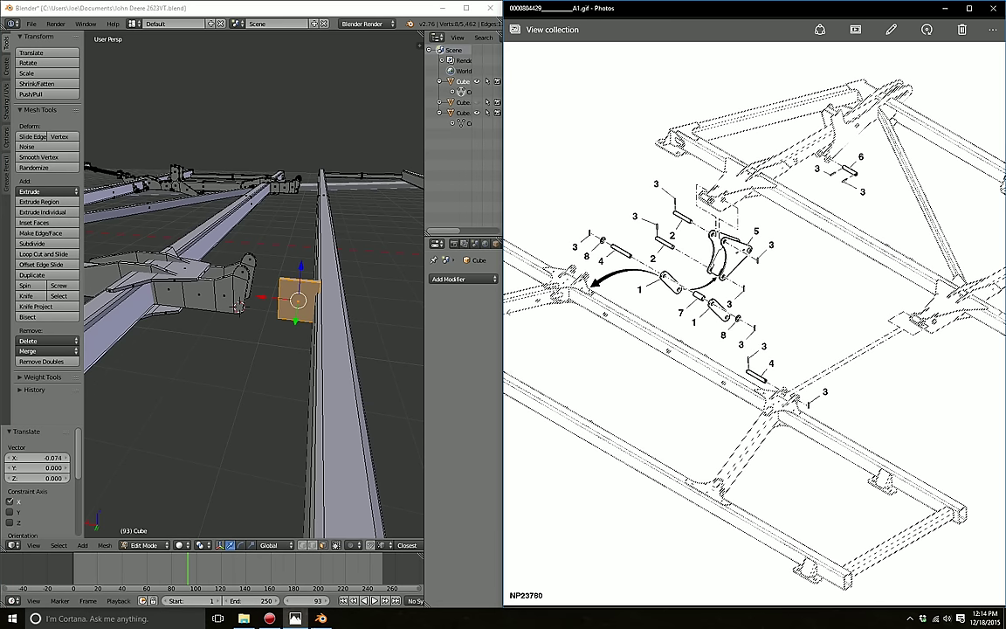
key(Right)
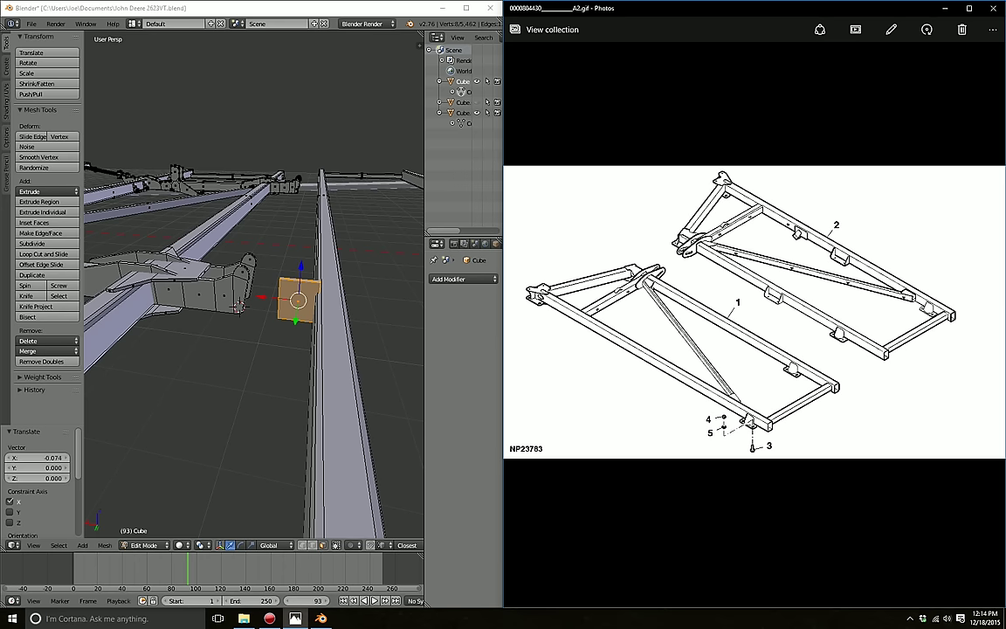
Step: Step through the Photos diagrams to NP23780 with the hinge links and pins
key(Right)
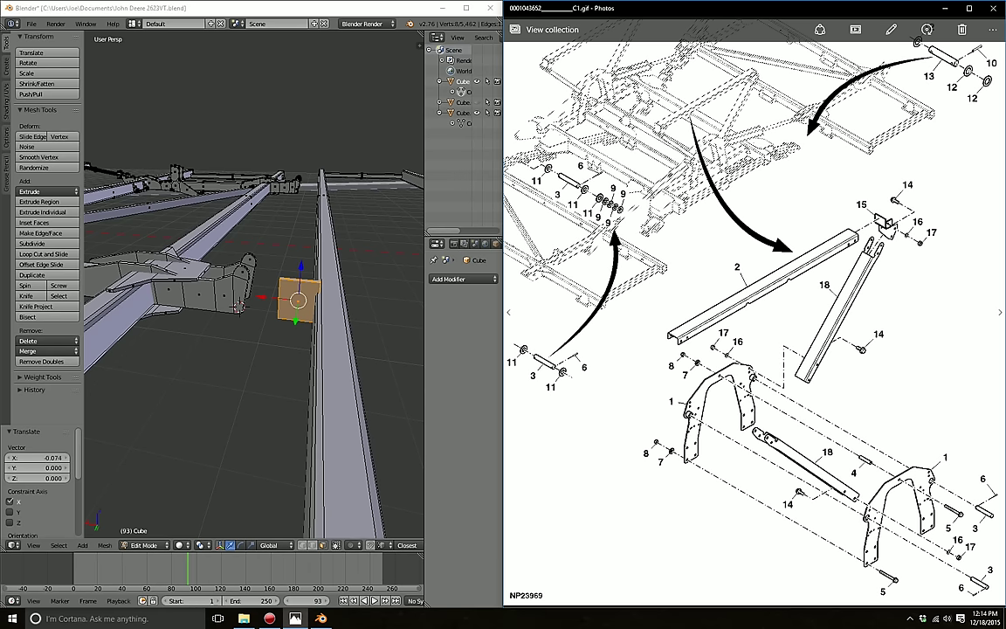
key(Left)
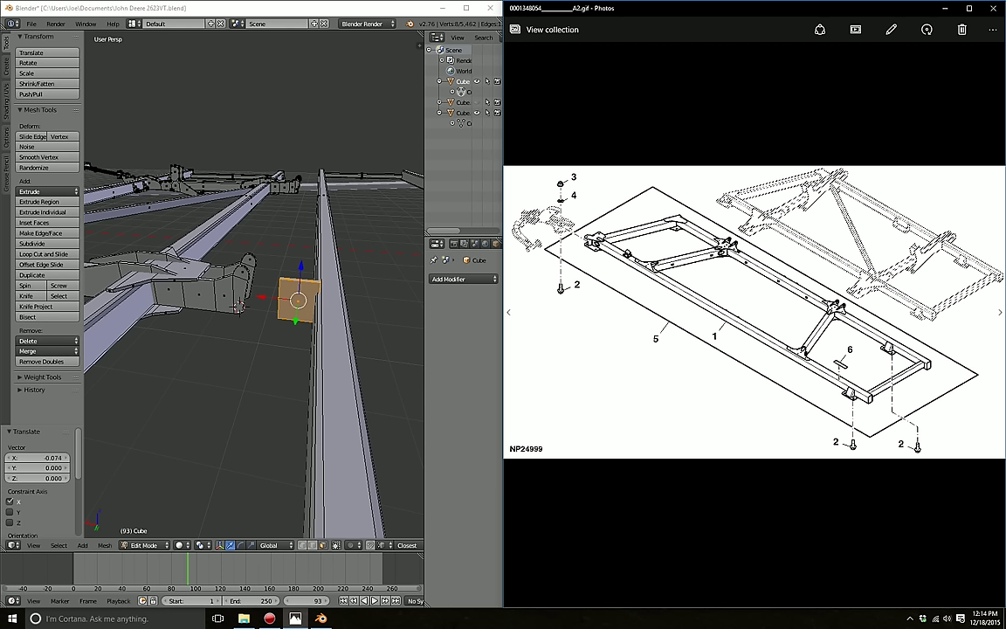
key(Right)
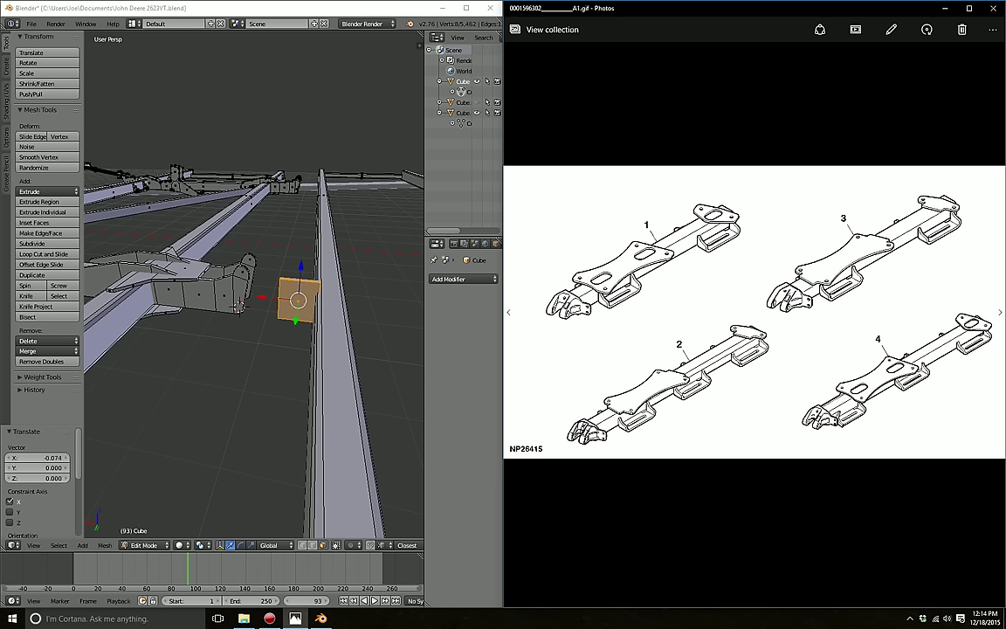
key(Left)
key(Right)
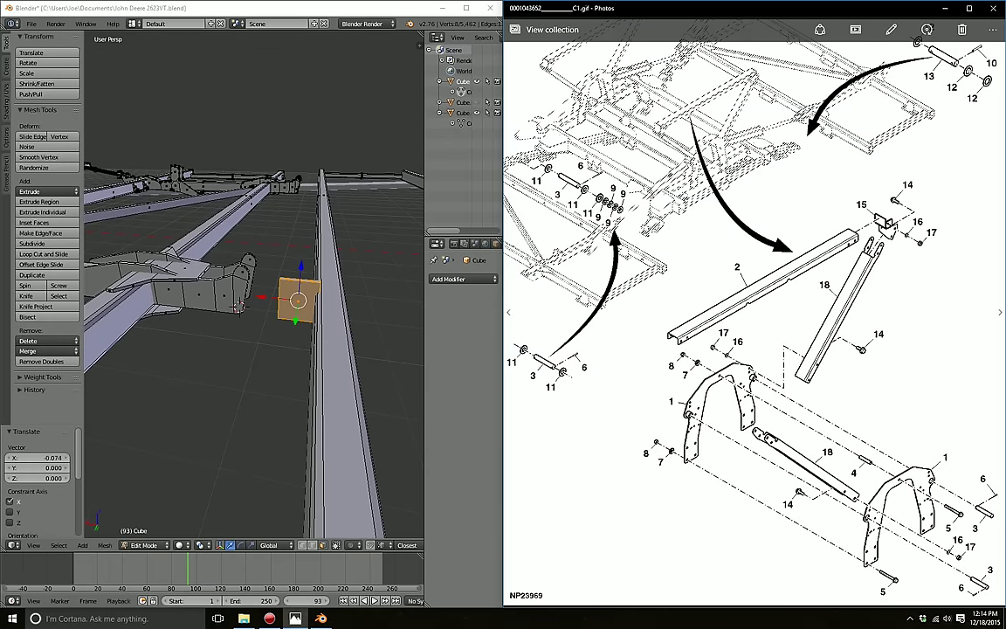
key(Right)
key(Right)
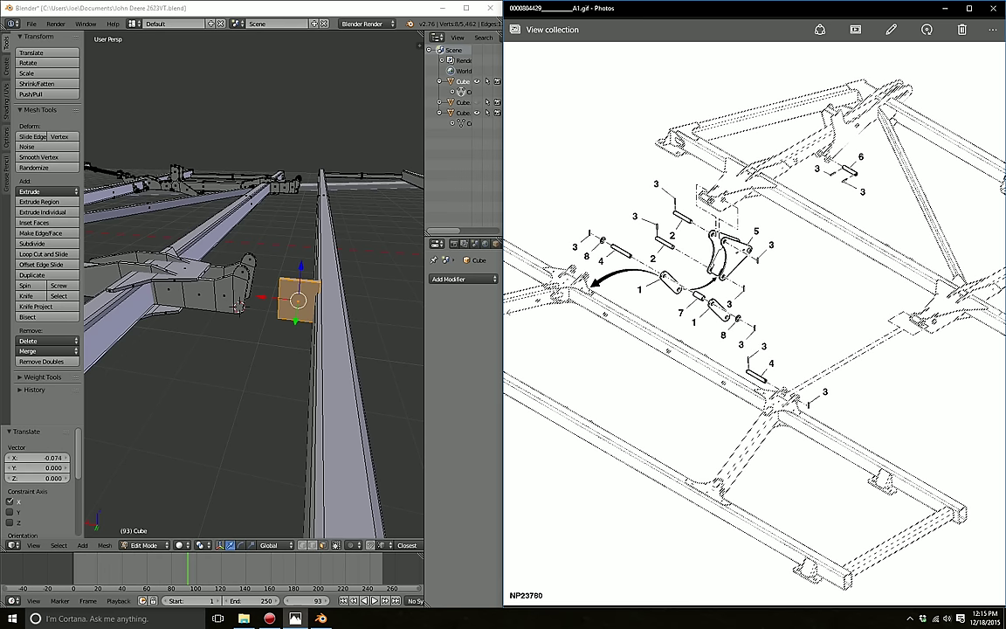
Step: Browse diagrams NP23777, NP24999, NP26680, NP26415 and NP26684 in Photos
key(Left)
key(Left)
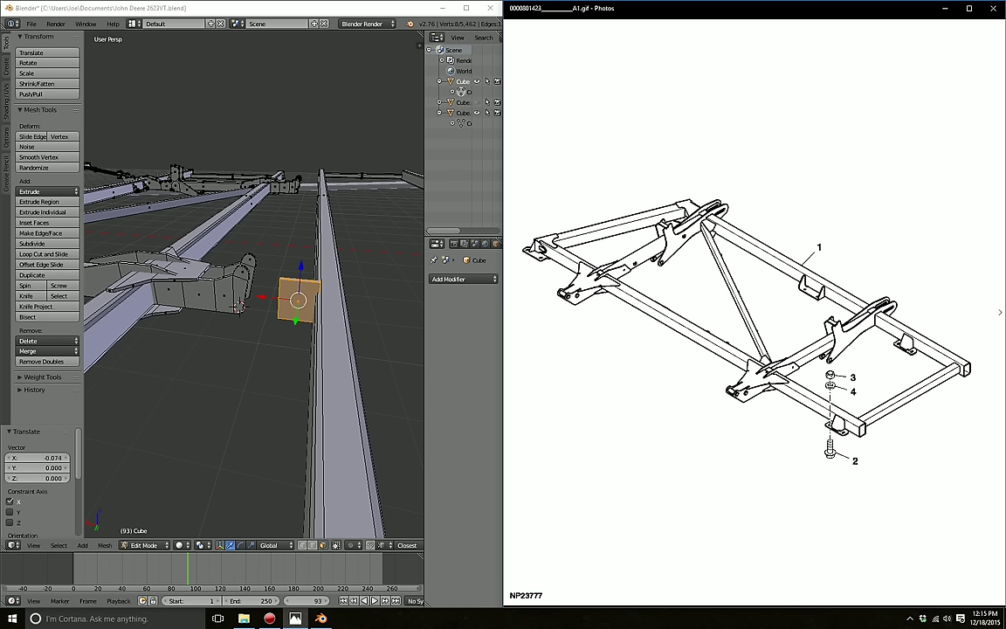
key(Left)
key(Right)
key(Right)
key(Right)
key(Right)
key(Right)
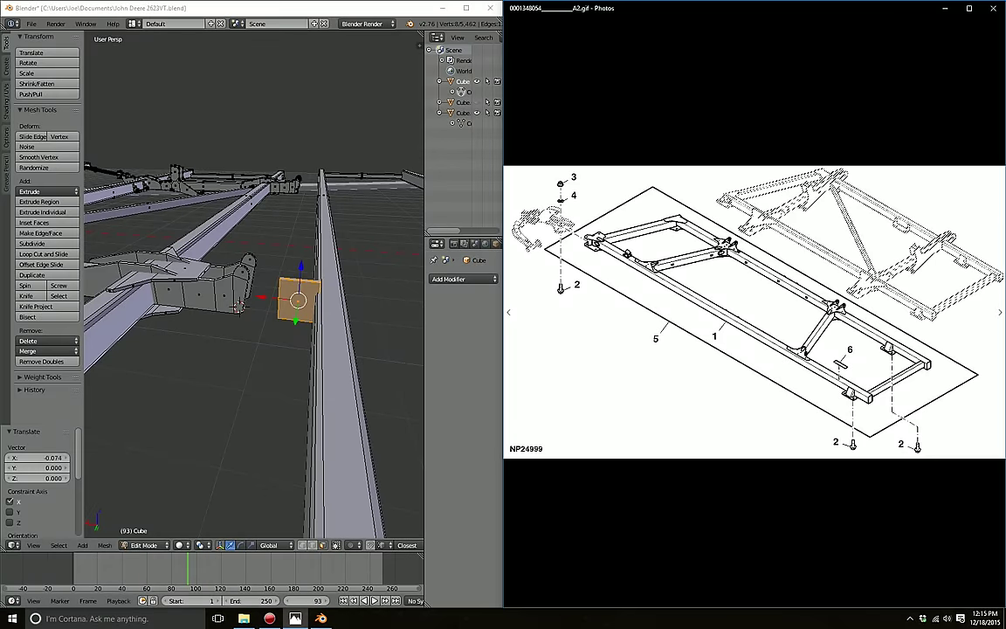
key(Right)
key(Right)
key(Right)
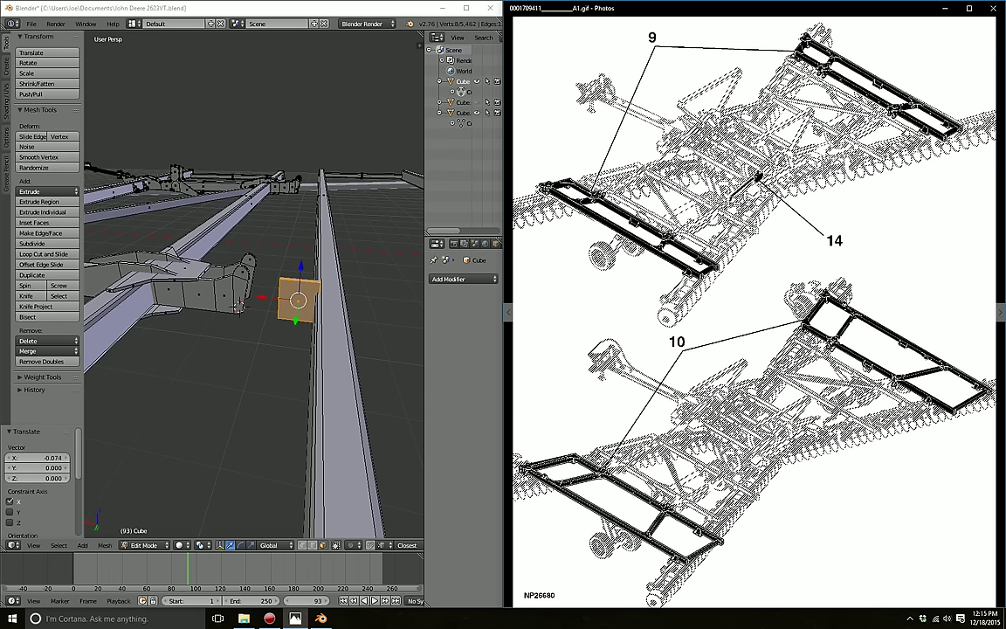
key(Right)
key(Left)
key(Right)
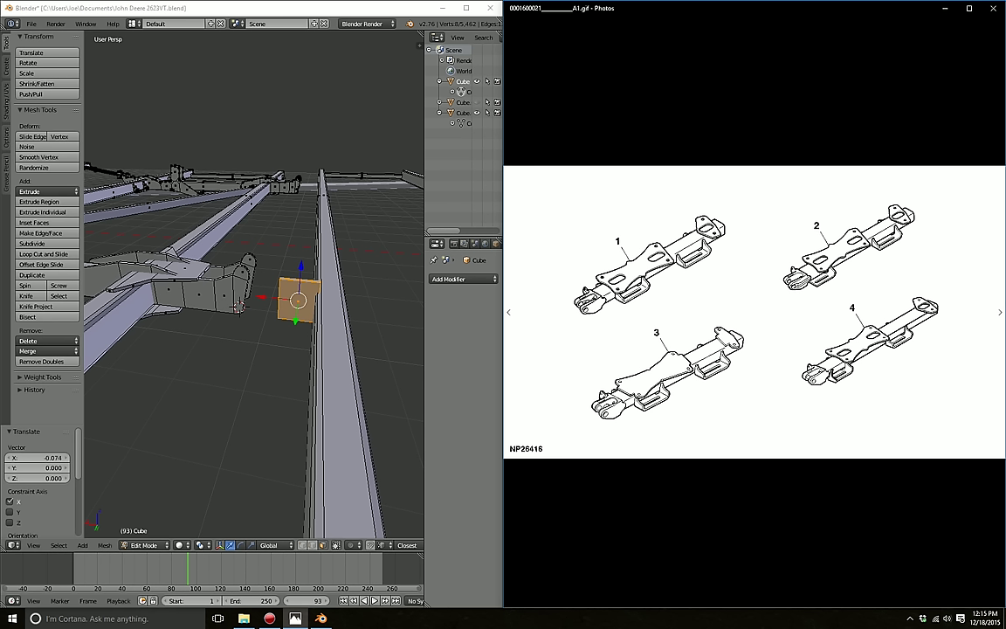
key(Right)
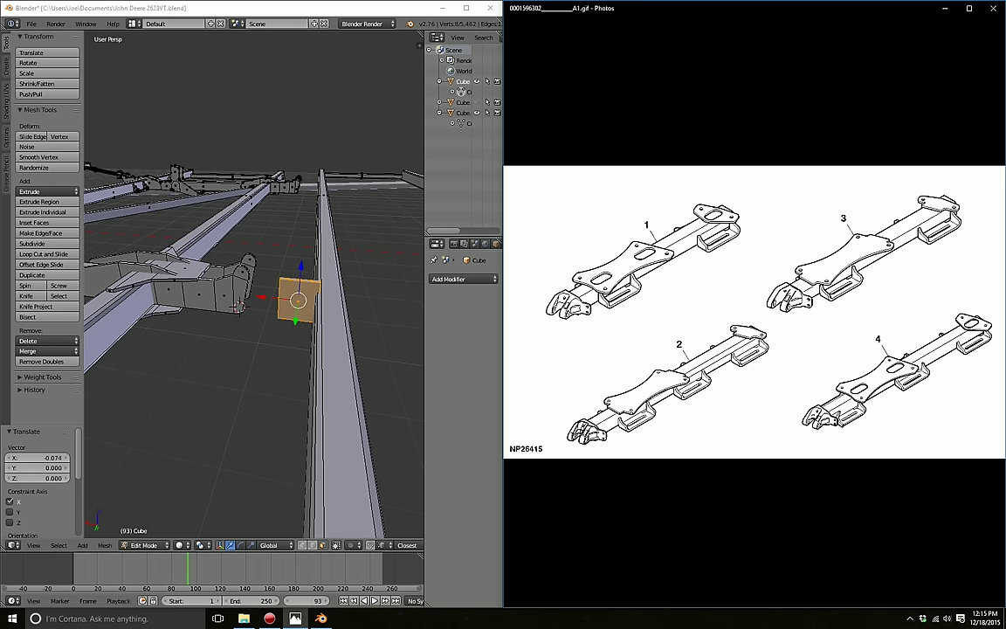
key(Right)
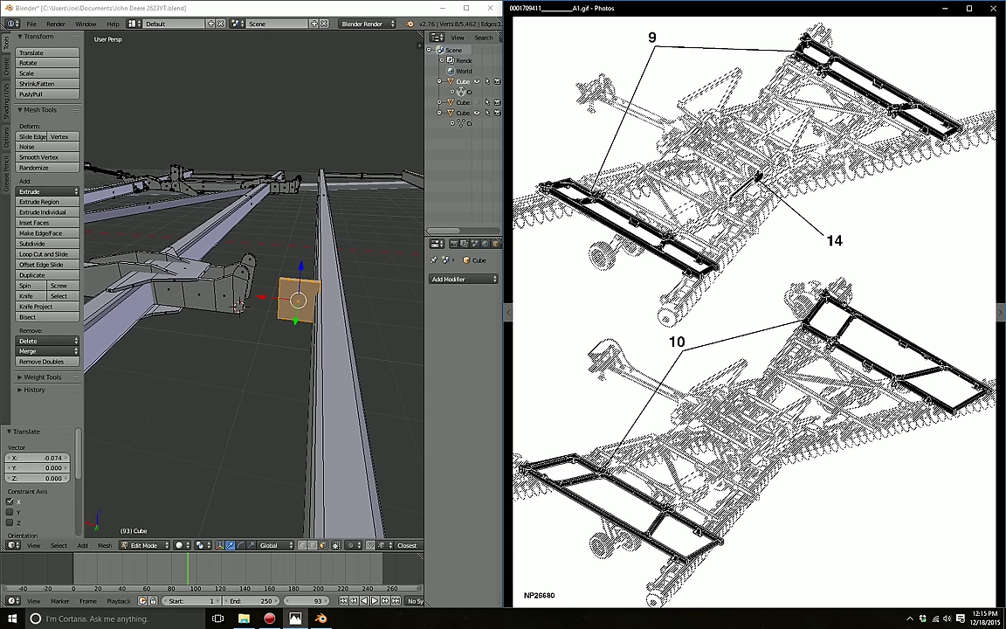
key(Left)
key(Right)
key(Right)
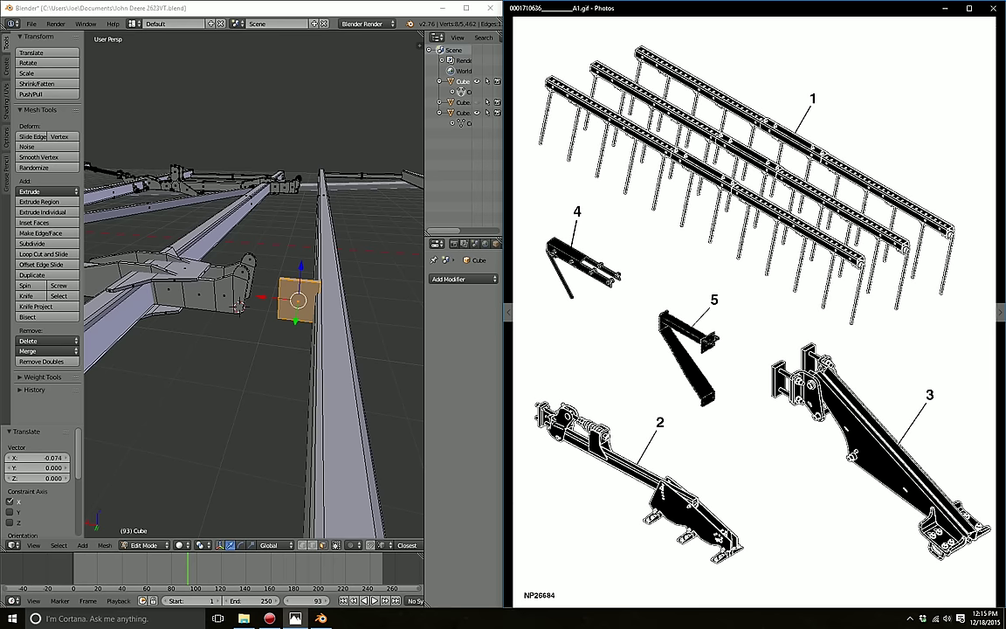
key(Right)
key(Right)
key(Right)
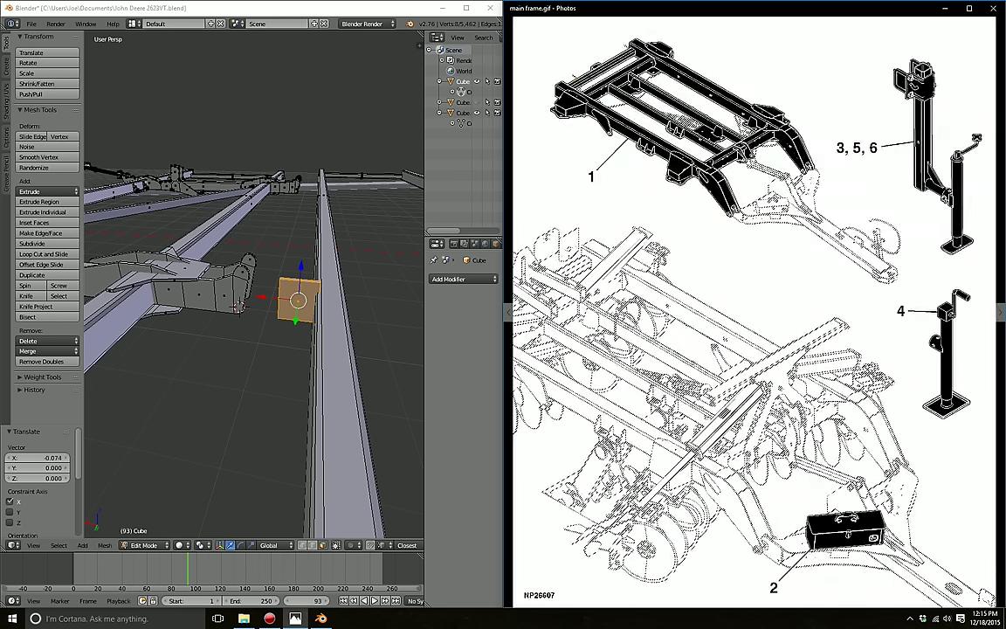
Step: Flip through the seven-rail sheet, harrow frame, NP26416 four-rail drawing and tractor photo
key(Left)
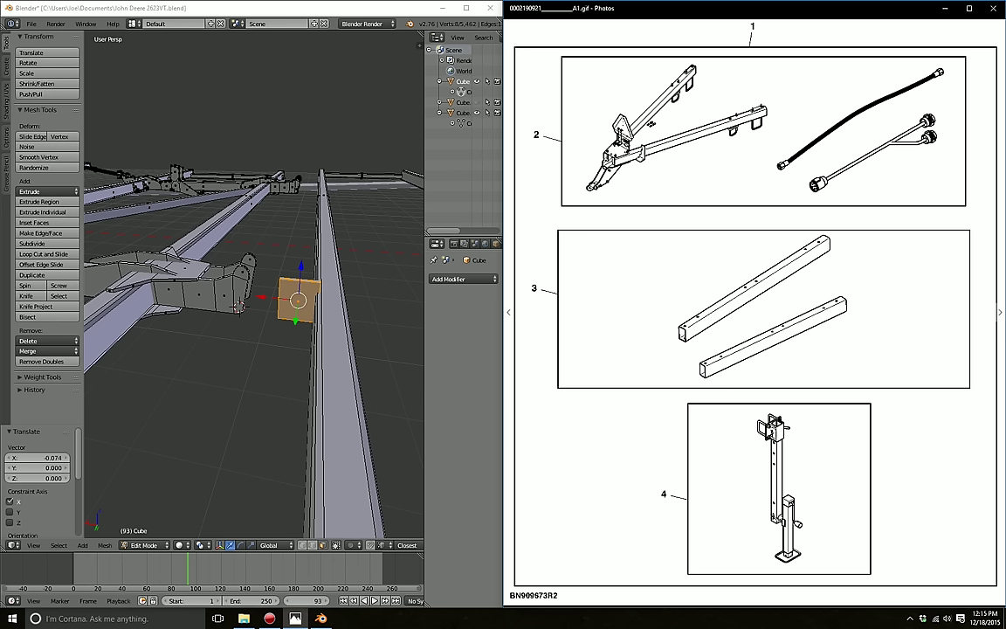
key(Left)
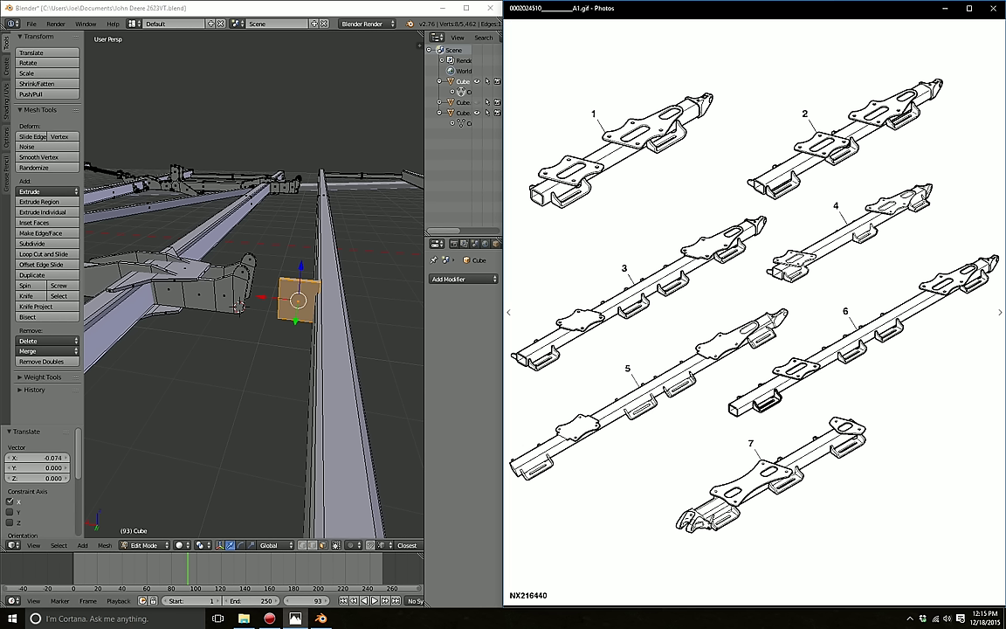
key(Right)
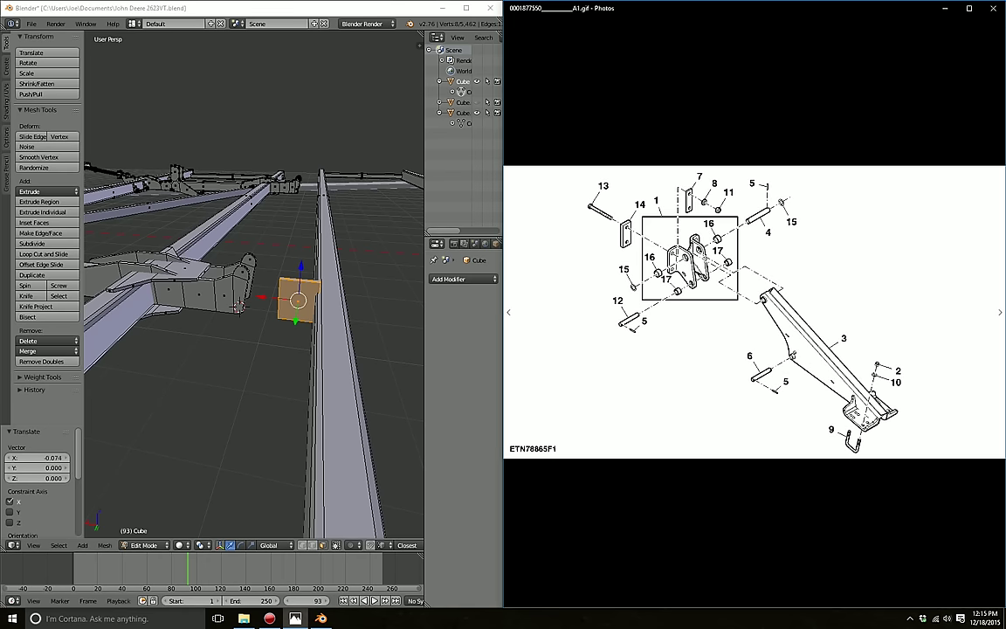
key(Right)
key(Right)
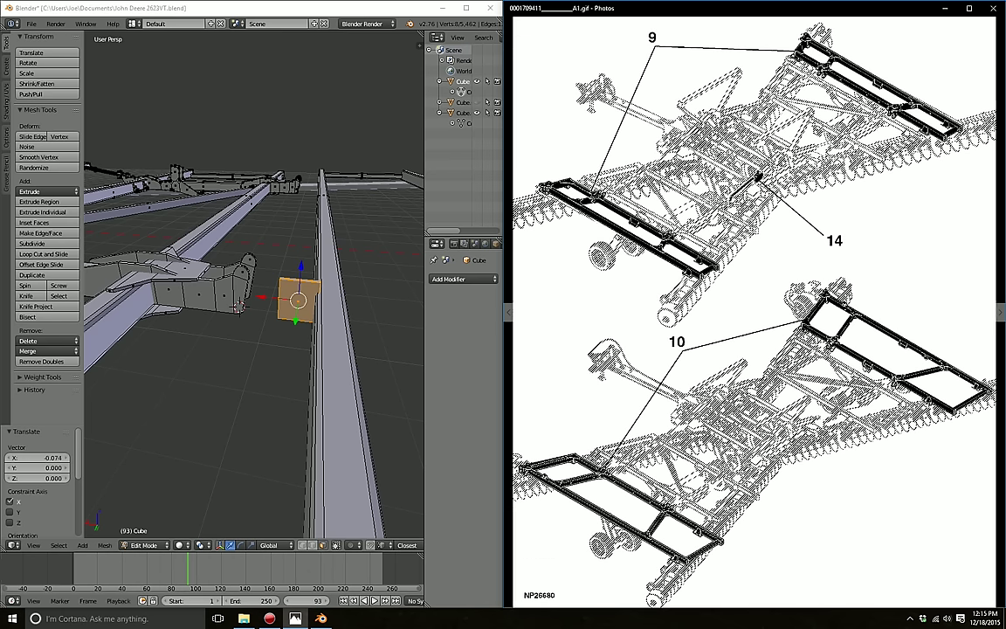
key(Right)
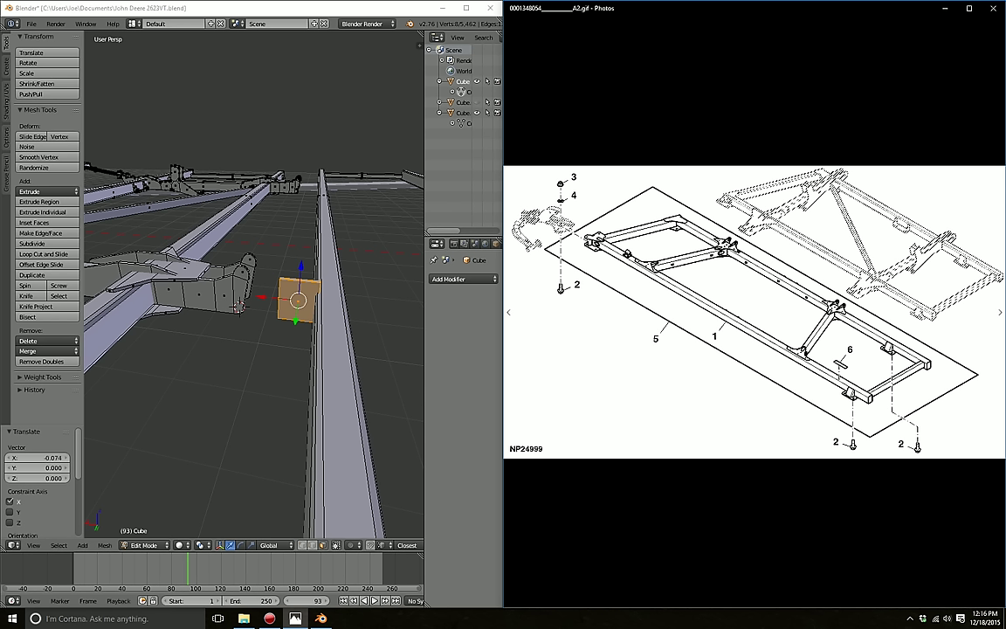
key(Right)
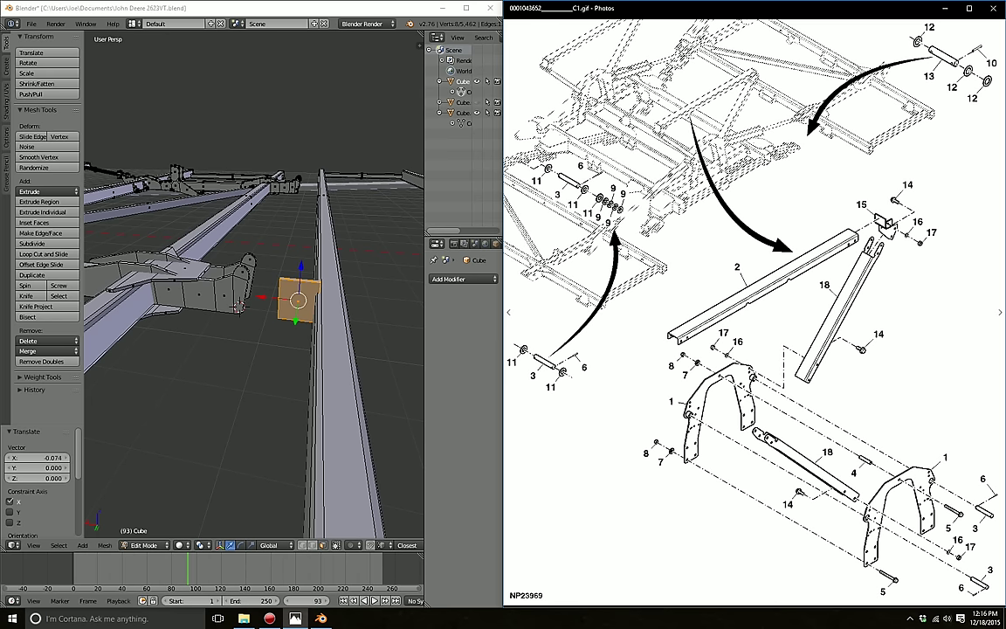
key(Left)
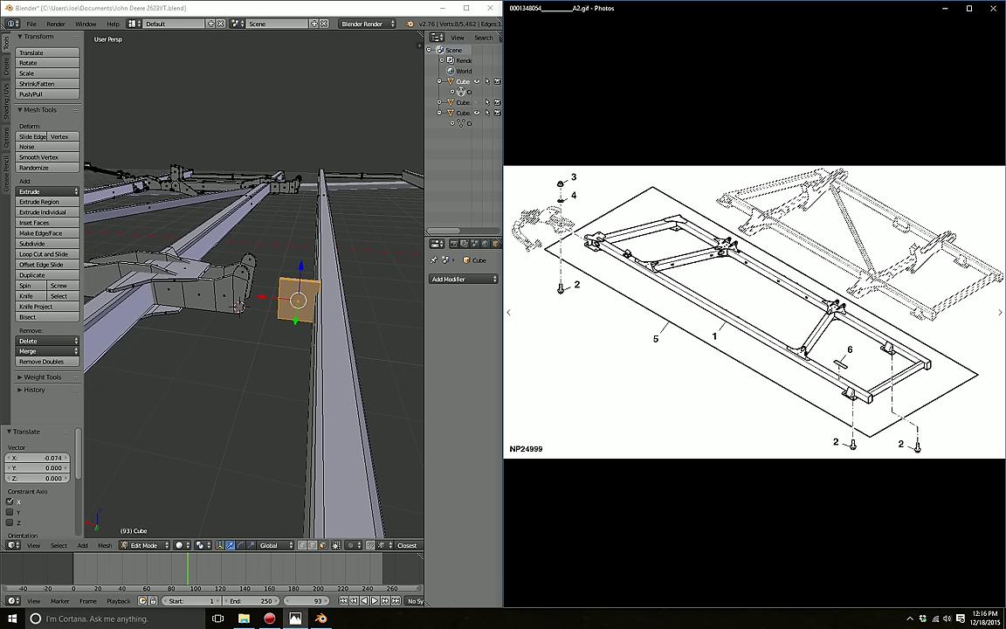
key(Left)
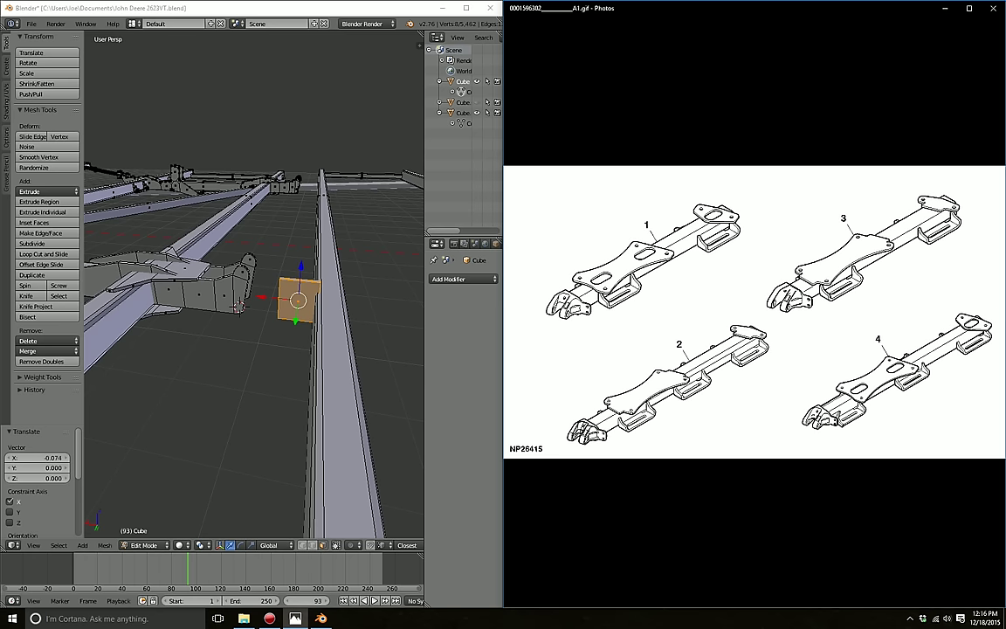
key(Right)
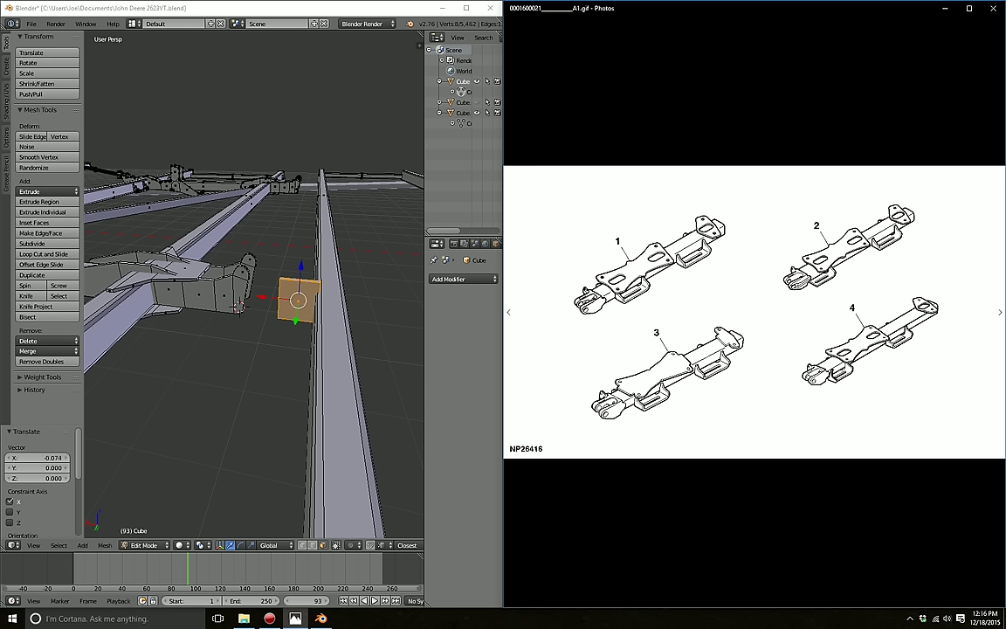
key(Right)
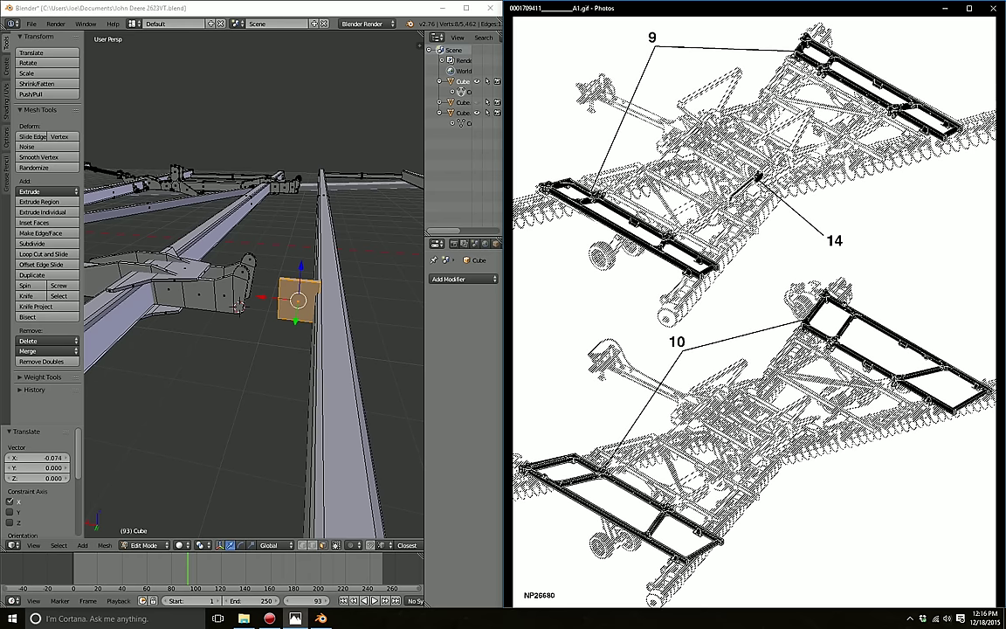
key(Right)
key(Right)
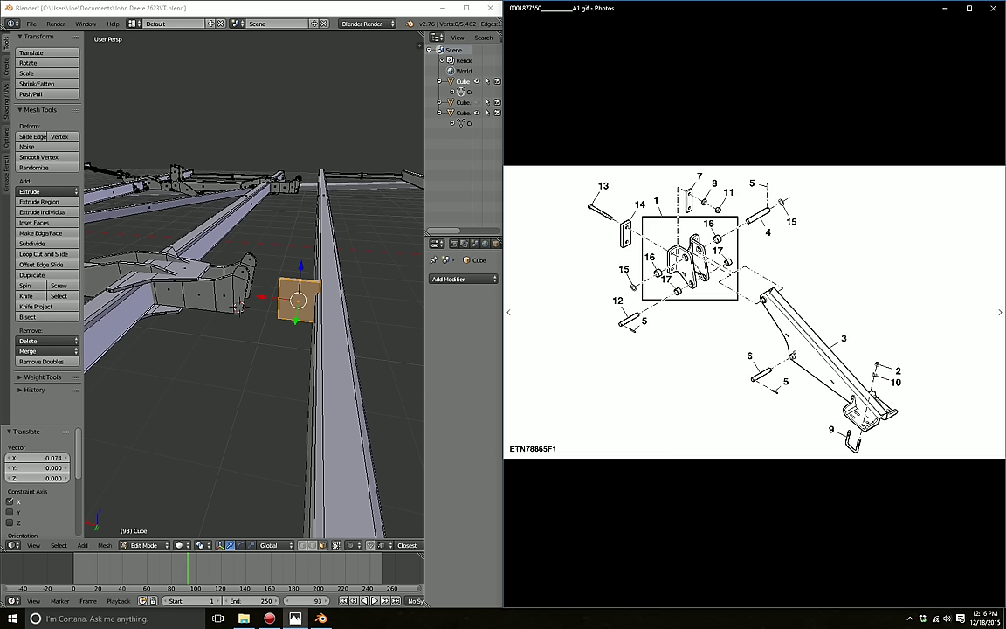
key(Right)
key(Right)
key(Right)
Step: Return through NP25969, NP23783 and NP23780 to the NP23777 frame diagram
key(Left)
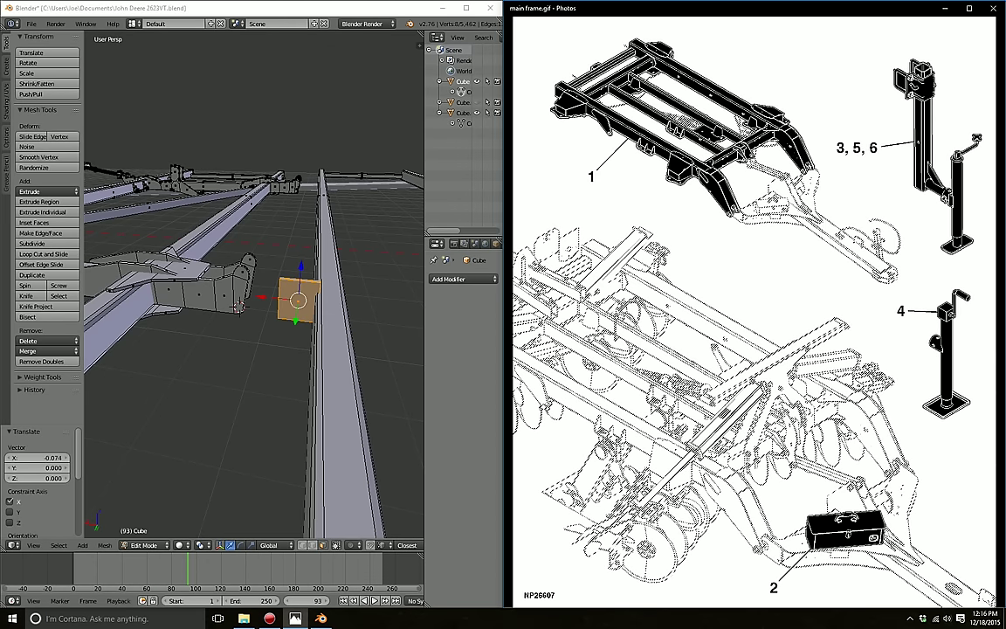
key(Right)
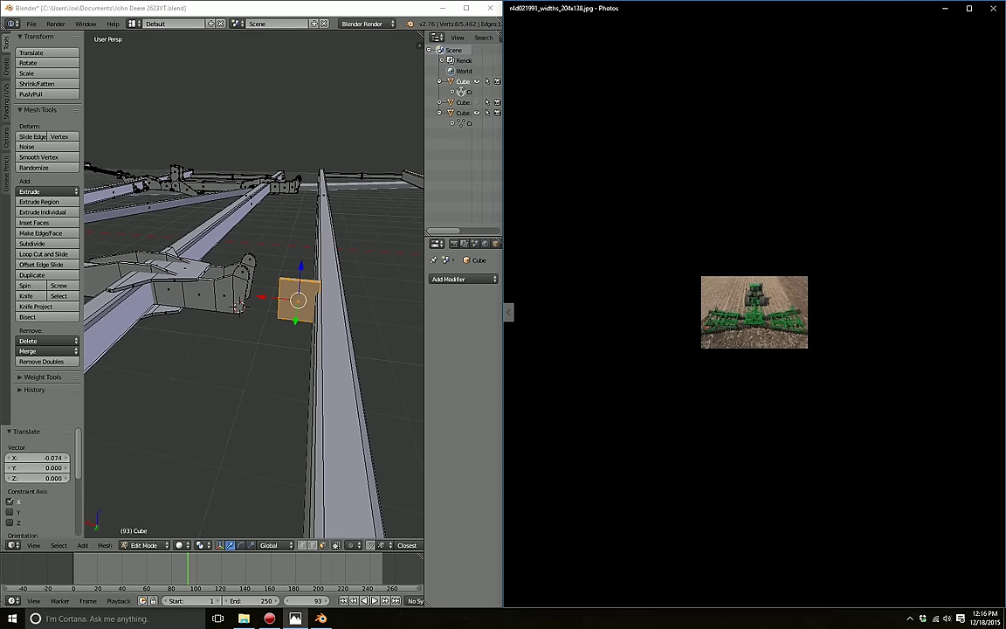
key(Left)
key(Left)
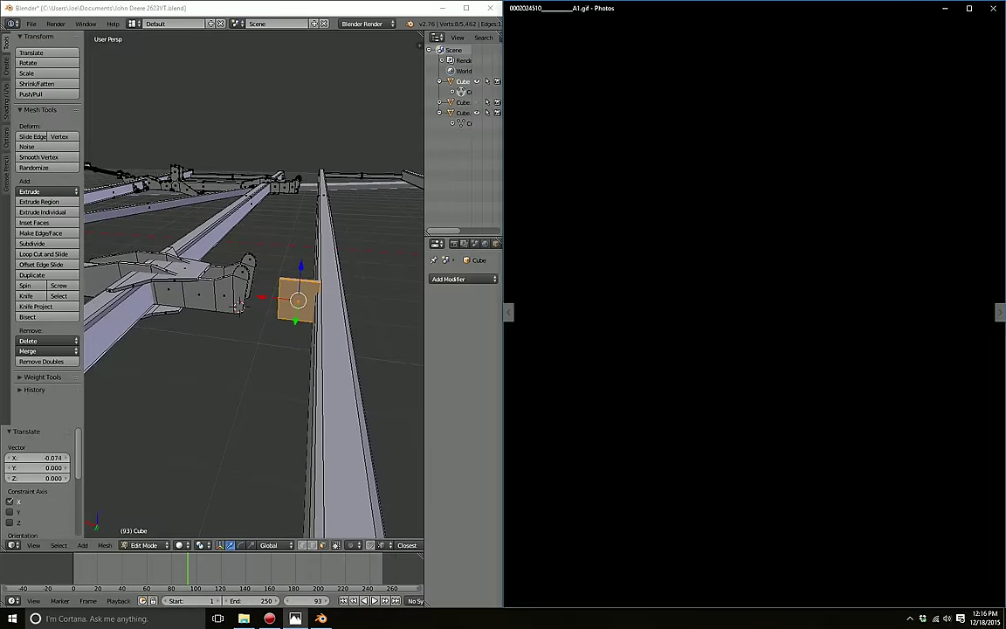
key(Left)
key(Left)
key(Left)
key(Left)
key(Left)
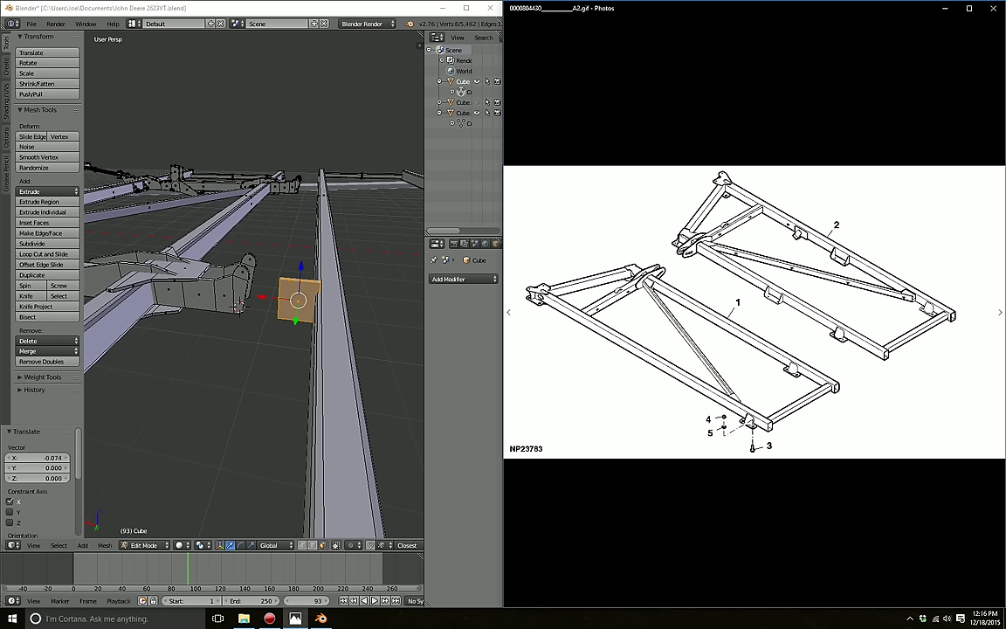
key(Left)
key(Right)
key(Left)
key(Left)
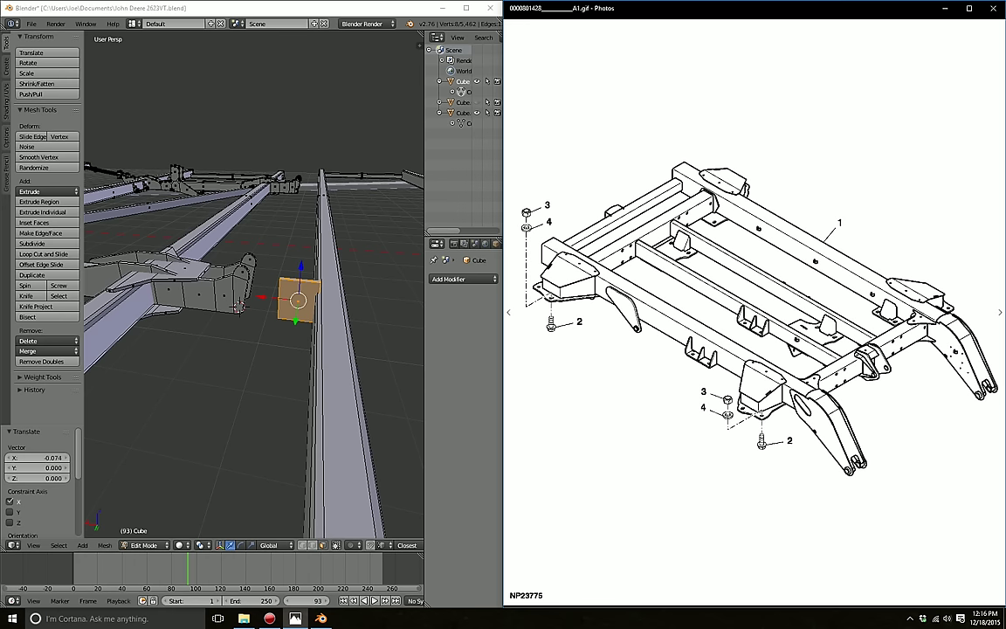
key(Left)
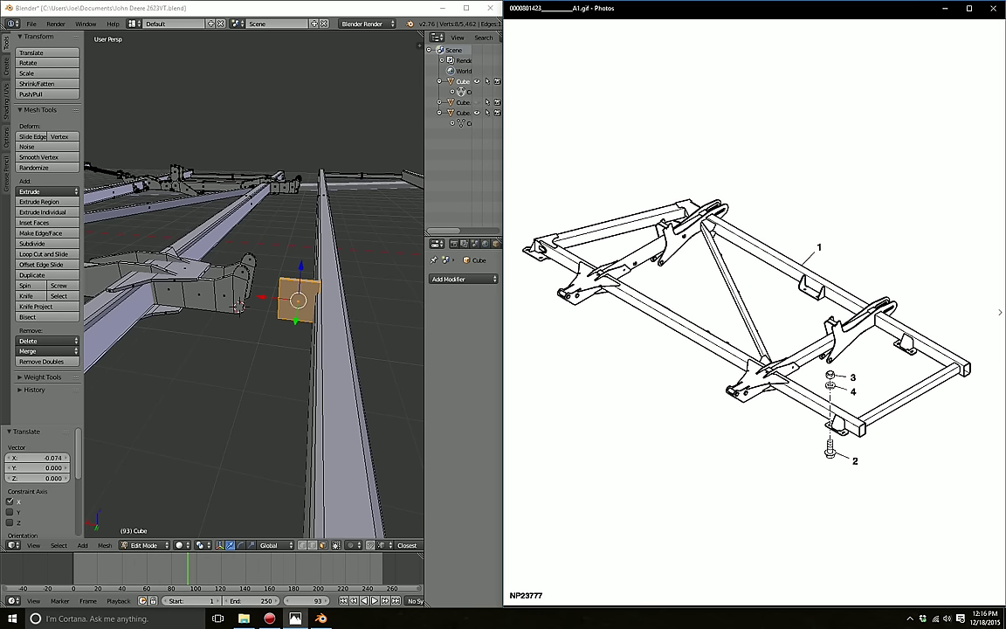
key(Left)
key(Right)
key(Right)
key(Right)
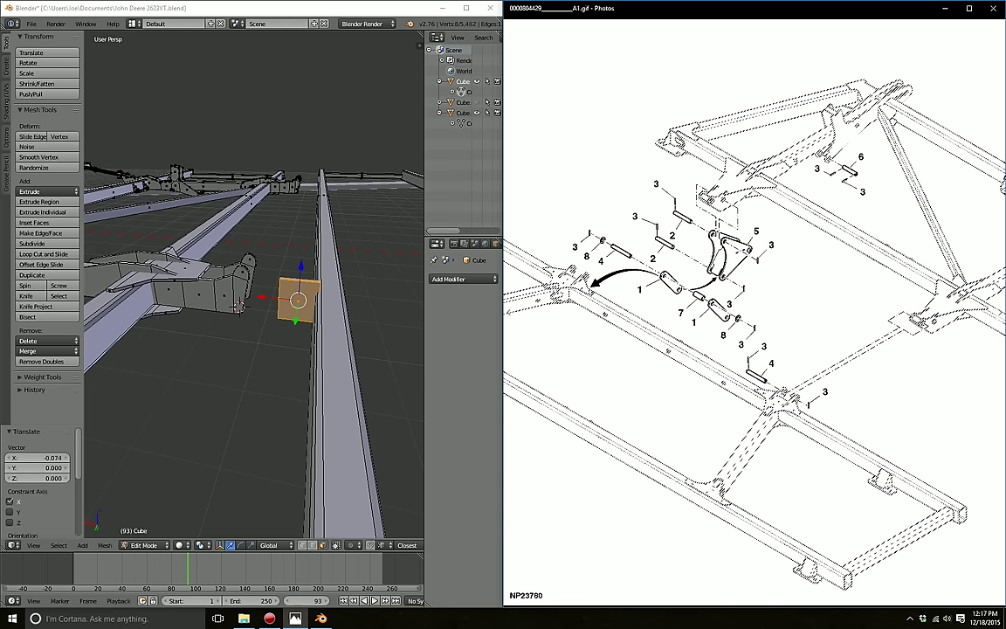
Step: Flip Photos forward to diagram NP23969 with the pivot brackets, rails and braces
key(Right)
key(Left)
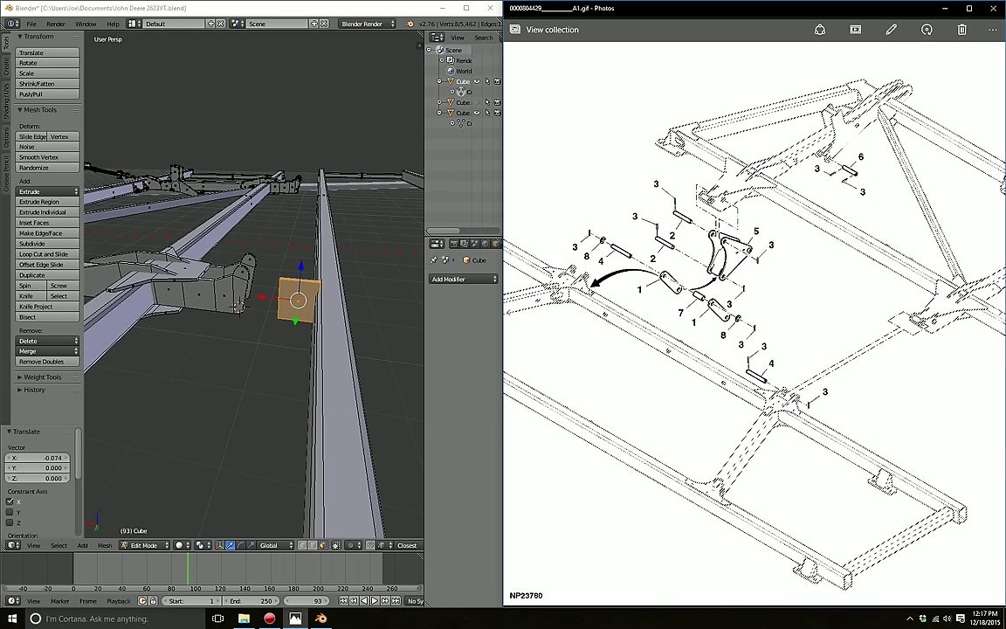
key(Right)
key(Right)
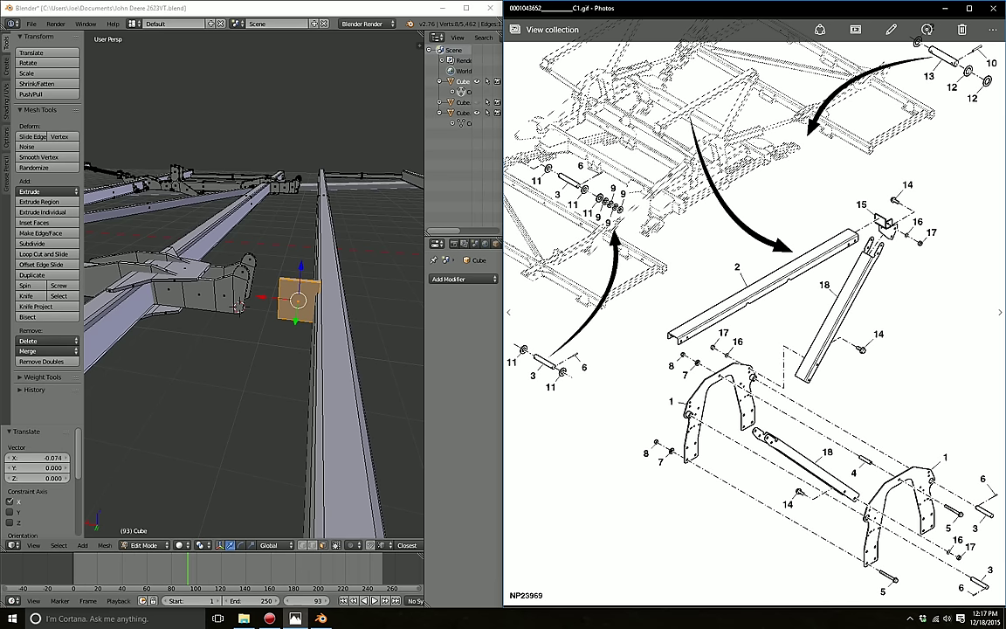
key(Right)
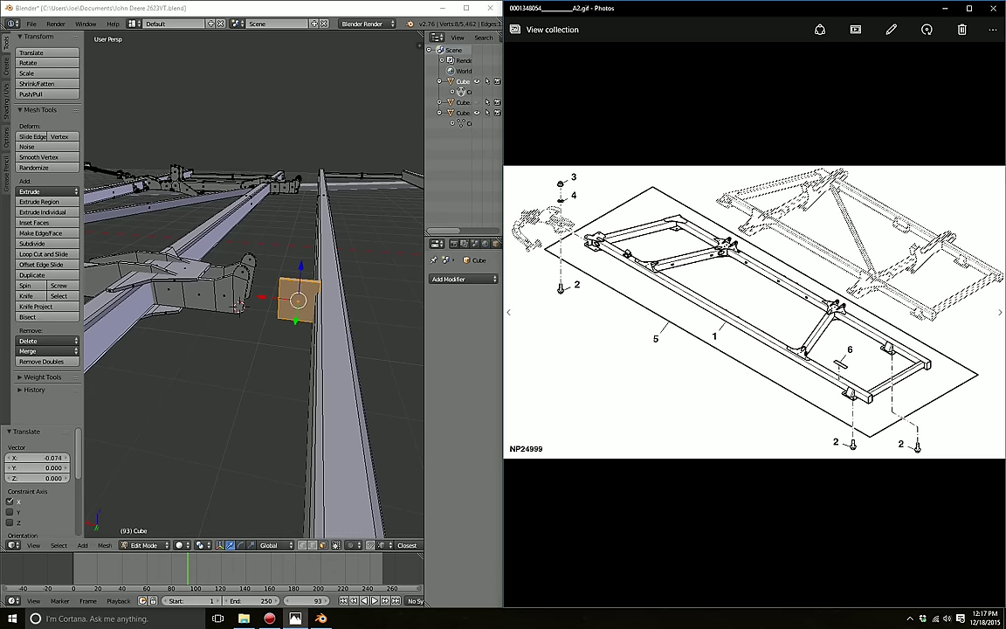
Step: Slide the square face left along X beside the rail brackets
mouse_move(253, 349)
middle_down()
mouse_move(270, 314)
mouse_move(253, 332)
middle_up()
scroll(253, 289, up, 2)
scroll(253, 288, up, 2)
scroll(253, 288, up, 2)
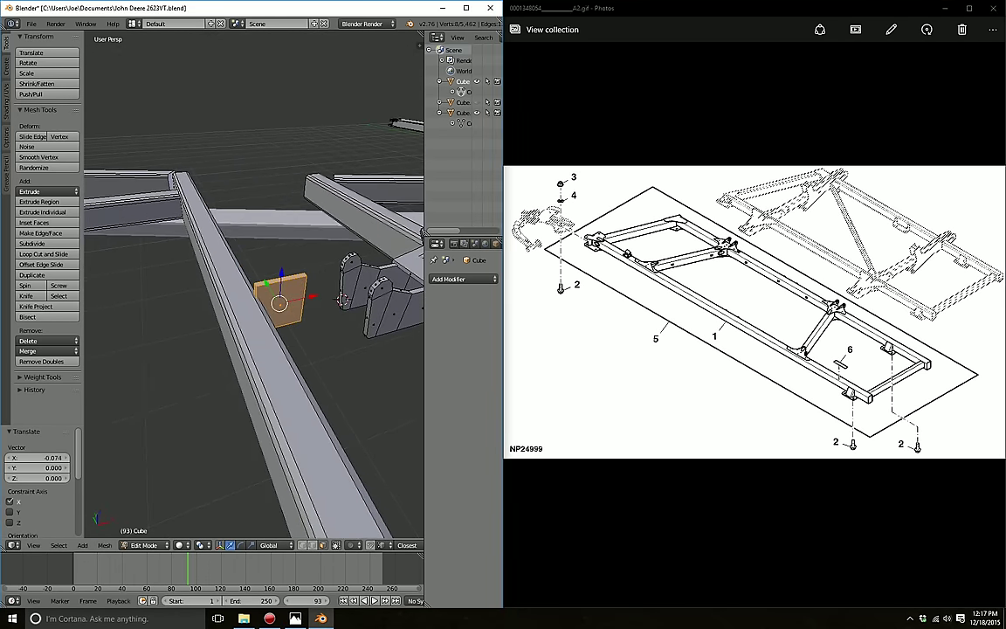
scroll(253, 288, up, 2)
drag(314, 300, 168, 337)
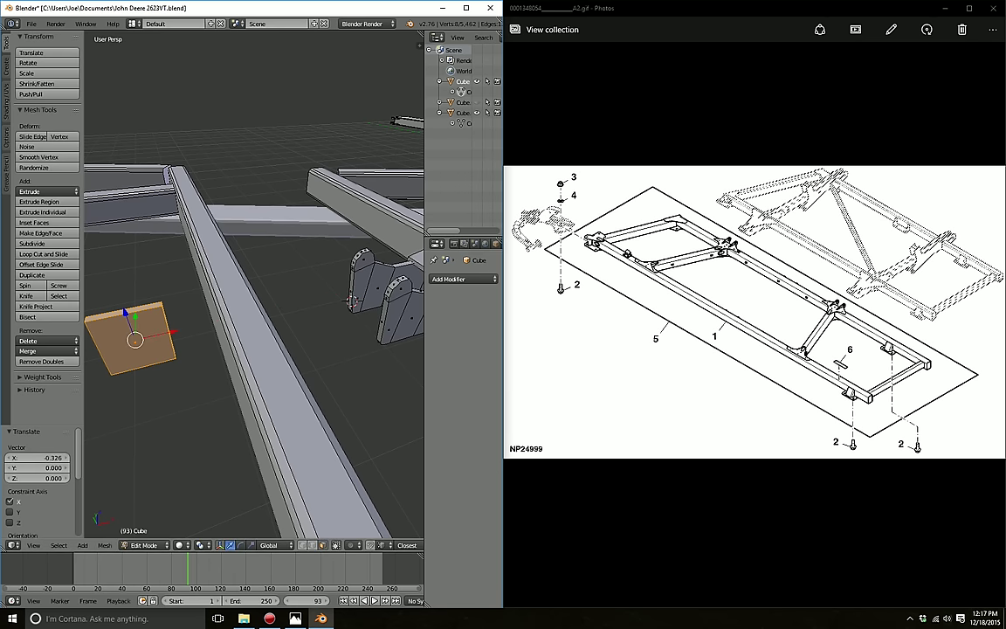
middle_drag(168, 336, 197, 319)
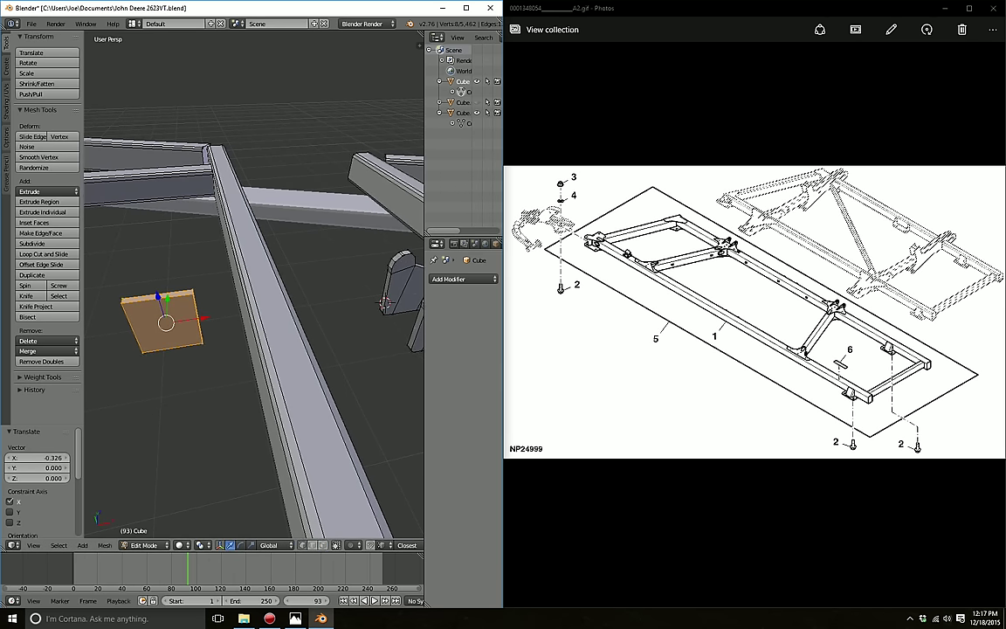
Step: Narrow the face by moving its right edge, then extrude a second panel
right_click(137, 343)
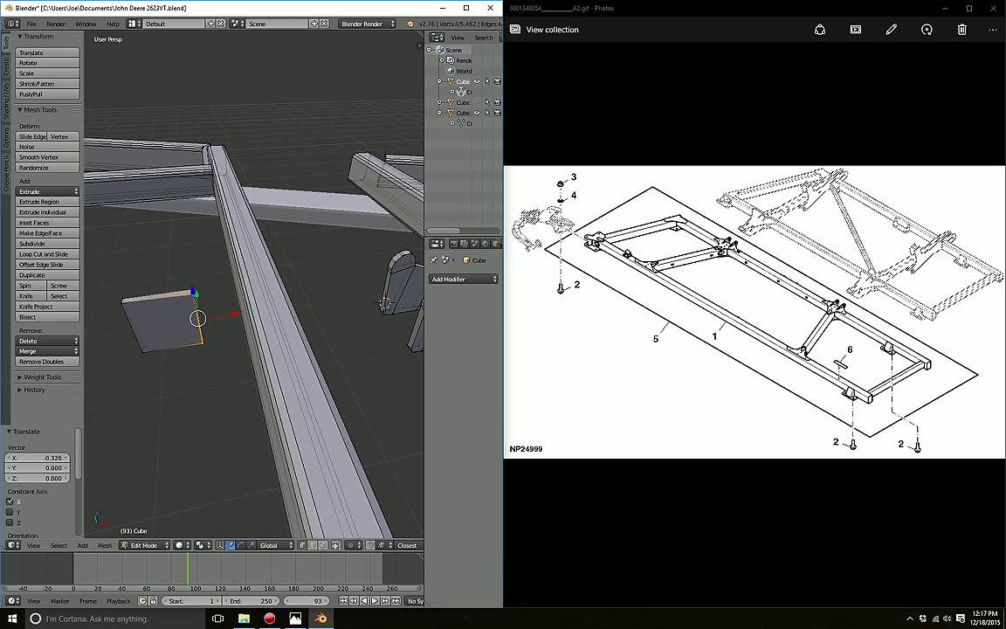
drag(232, 314, 203, 318)
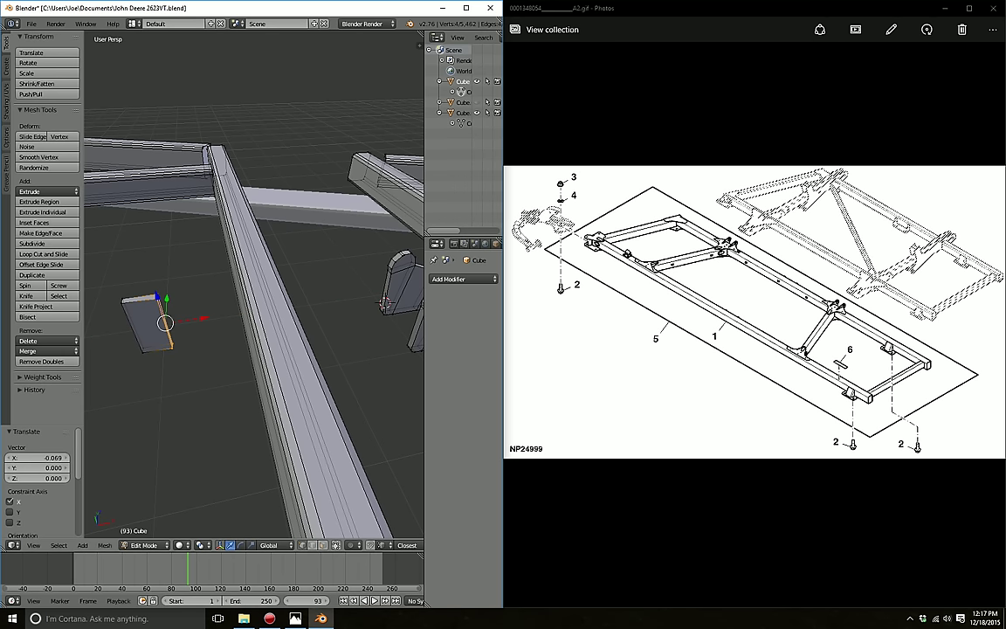
key(e)
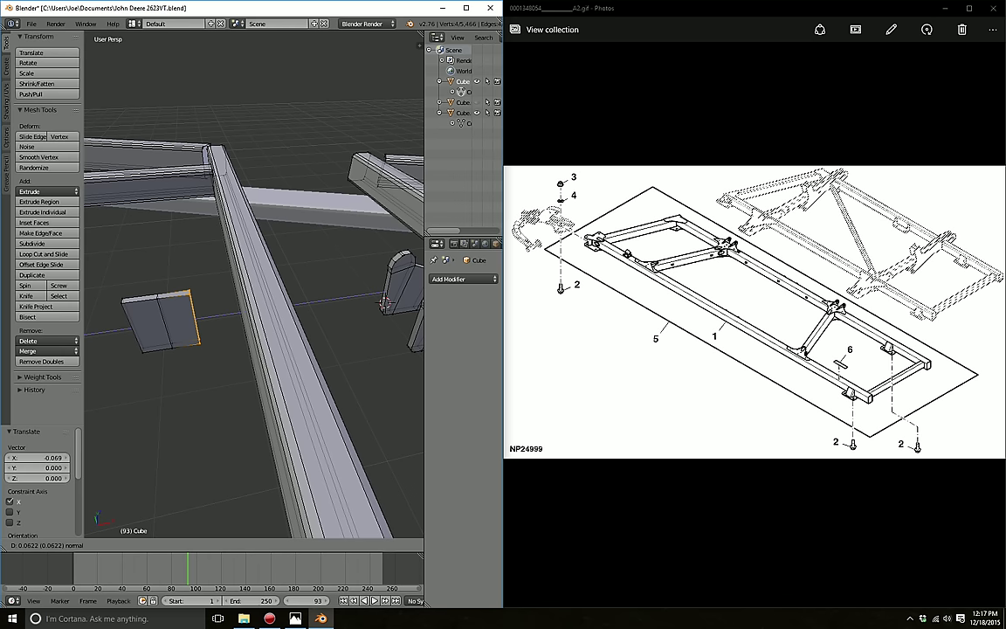
click(196, 320)
key(a)
Step: Raise the plate's top edge by extruding it 0.034 along Z
key(c)
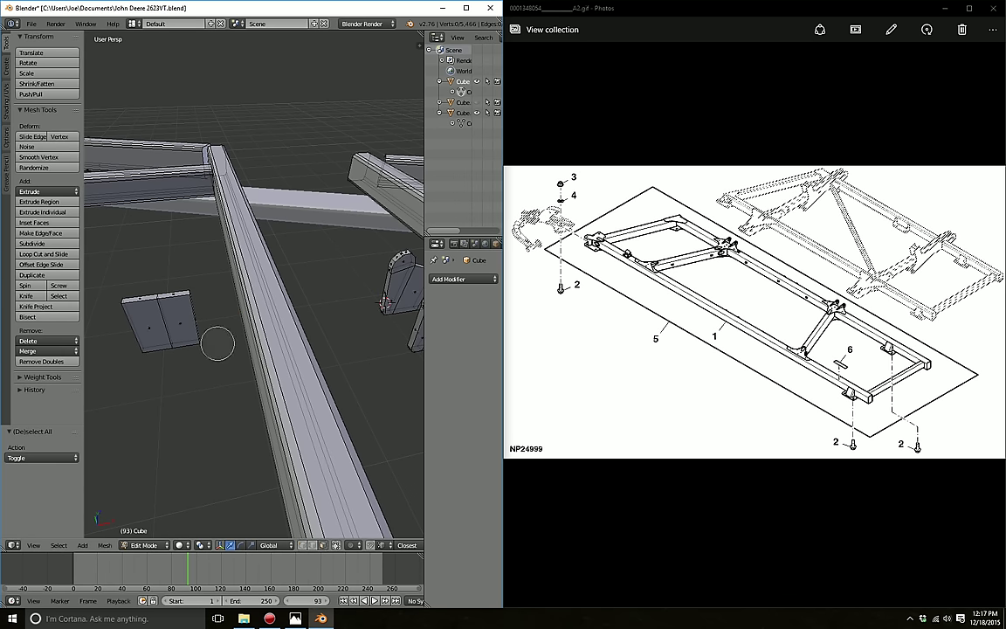
click(157, 293)
key(Escape)
key(e)
key(z)
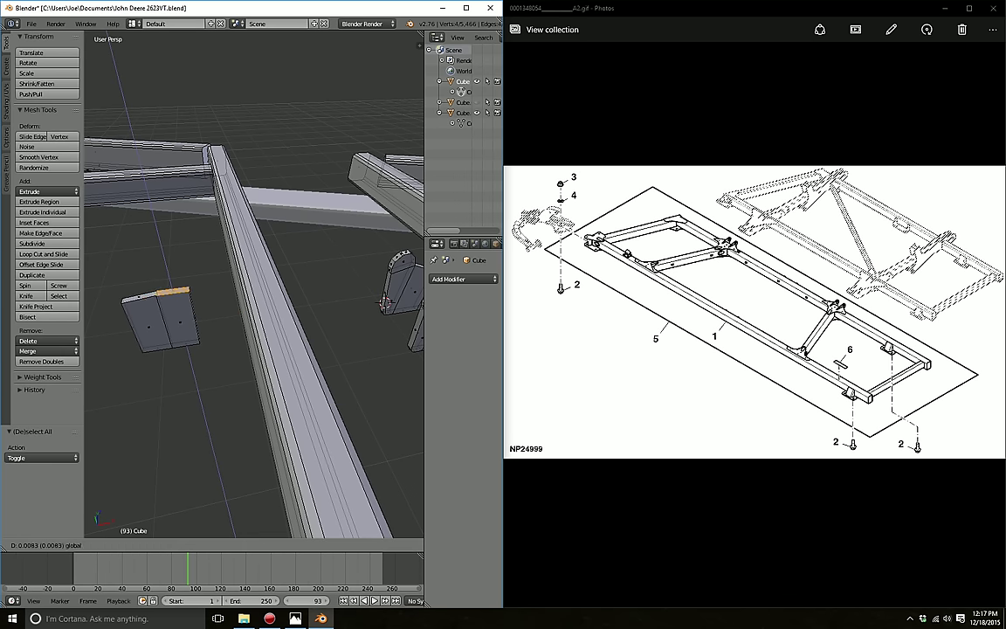
key(Return)
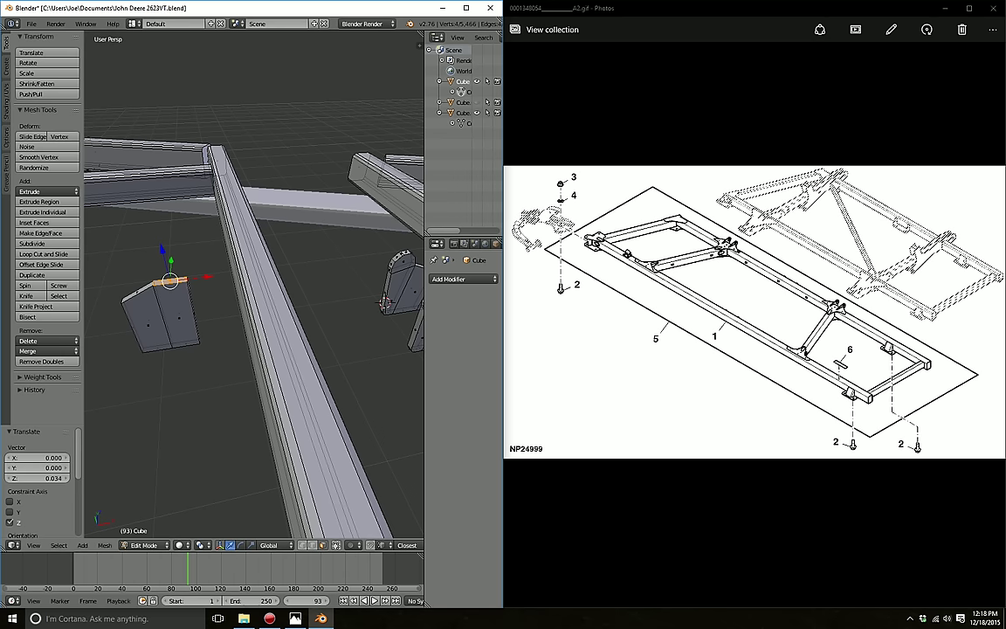
Step: Lower the plate's top-right vertex along Z to give the plate a peaked top
key(c)
middle_drag(139, 271, 151, 266)
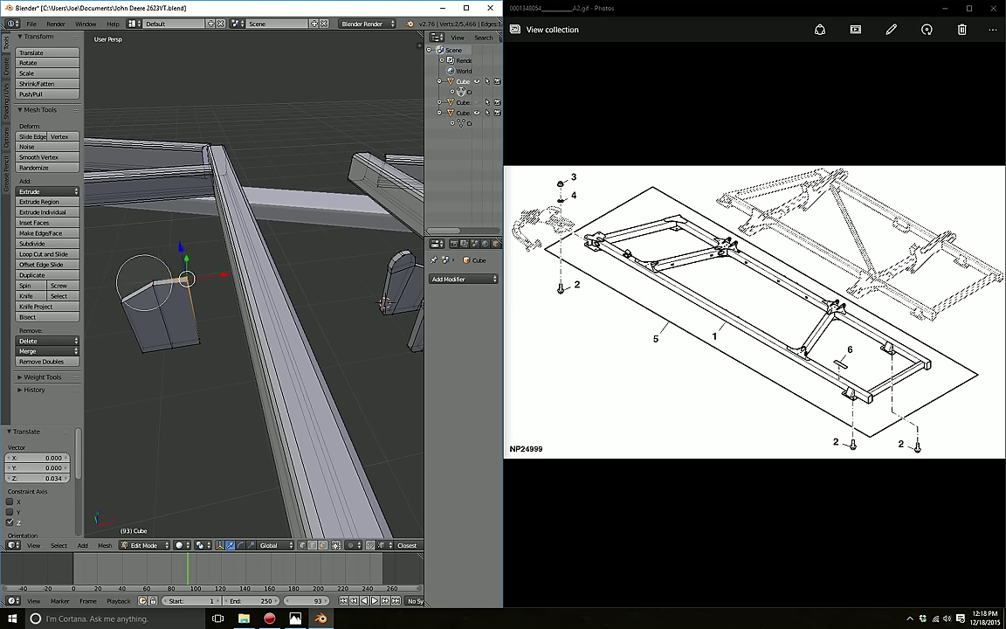
key(Escape)
key(g)
key(z)
key(Return)
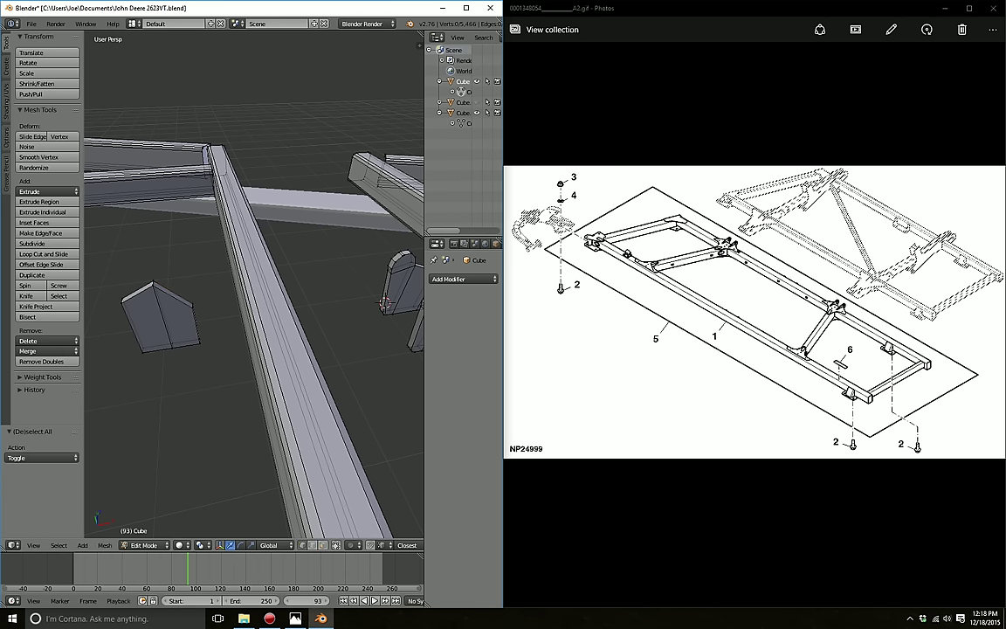
key(a)
Step: Extrude the plate's top-left edge into an angled face
key(c)
drag(160, 249, 175, 278)
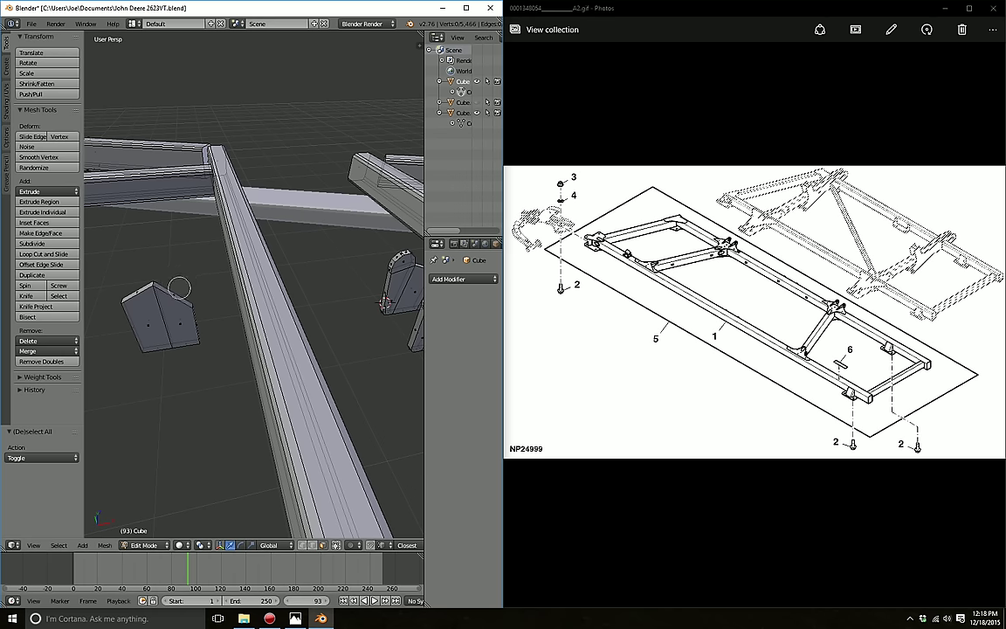
key(Escape)
key(e)
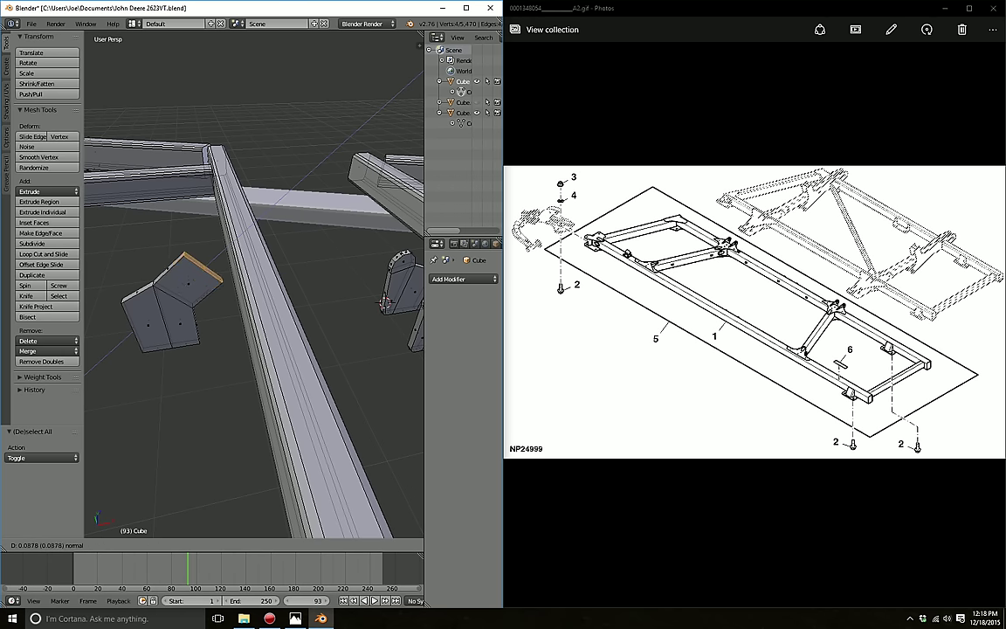
key(Return)
key(KP_8)
key(KP_8)
key(KP_8)
key(KP_8)
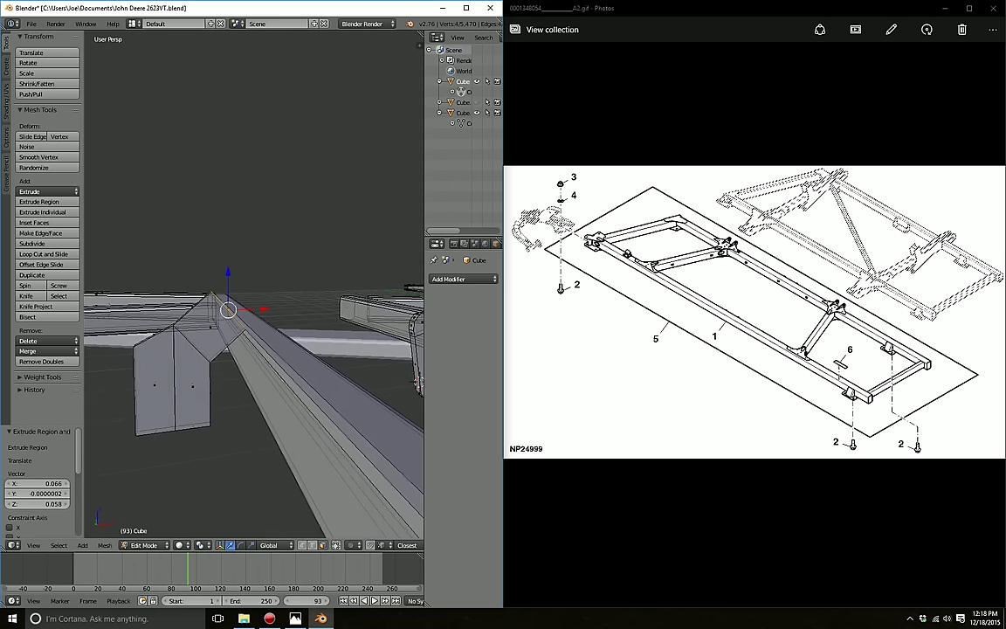
key(KP_8)
key(a)
key(KP_8)
key(KP_8)
key(KP_8)
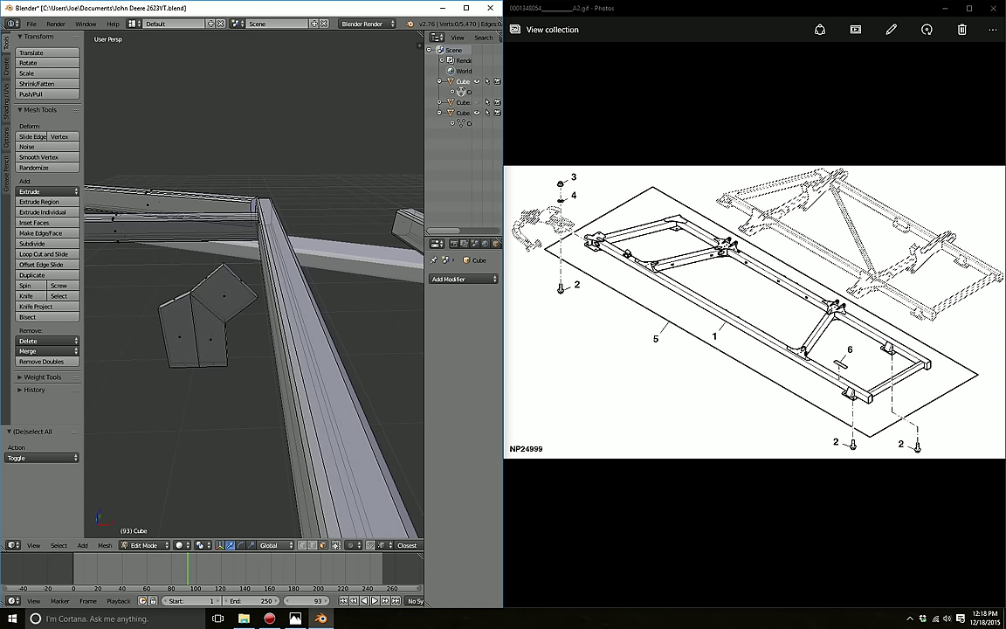
Step: Round the plate's two top edges with a three-segment bevel and dissolve a stray left-edge vertex
right_click(207, 274)
shift+right_click(248, 284)
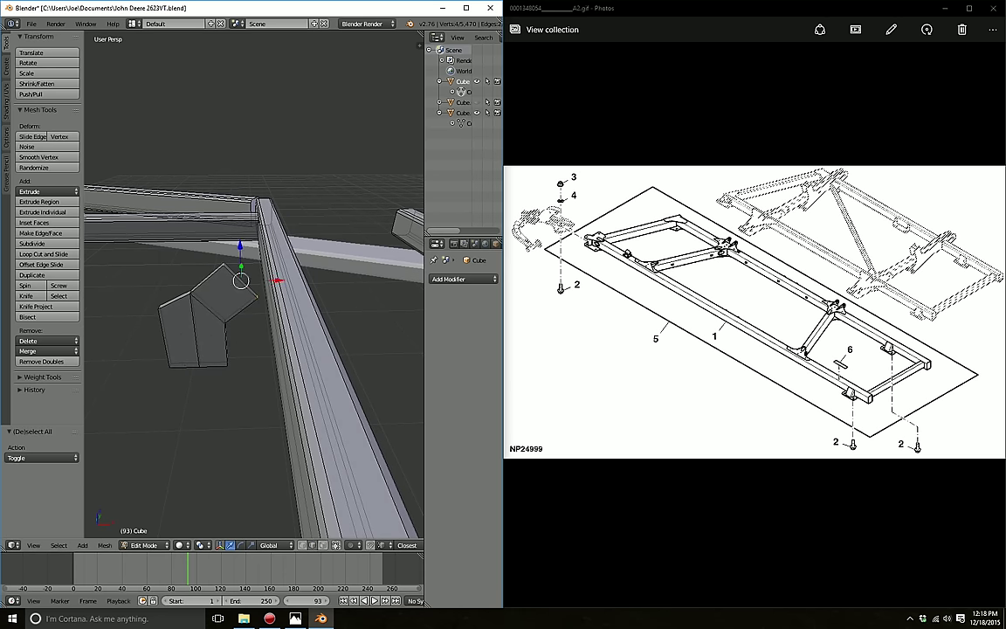
key(ctrl+b)
scroll(222, 266, up, 2)
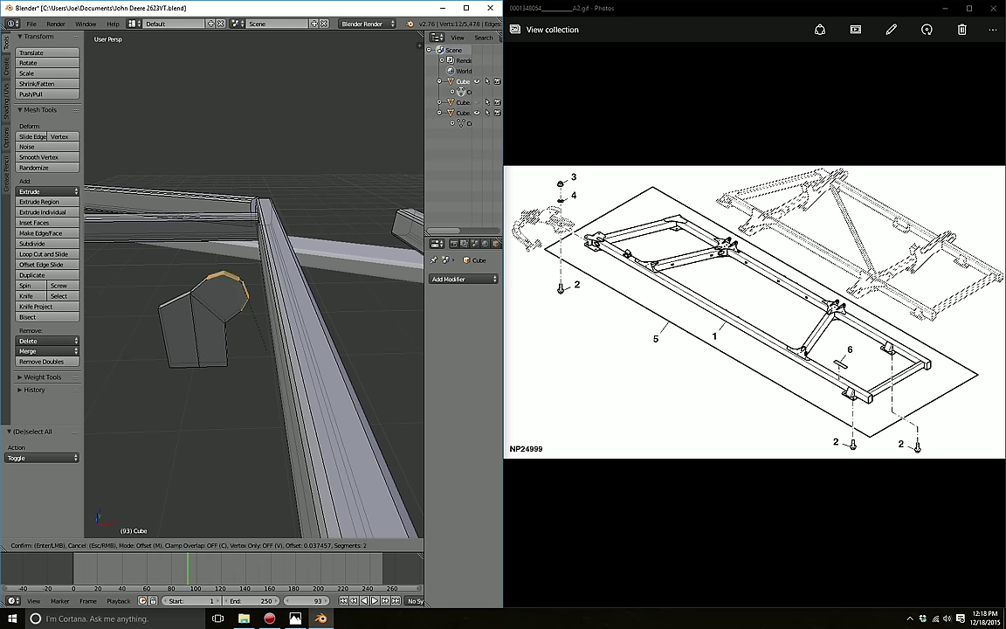
key(Return)
key(a)
middle_drag(350, 349, 418, 358)
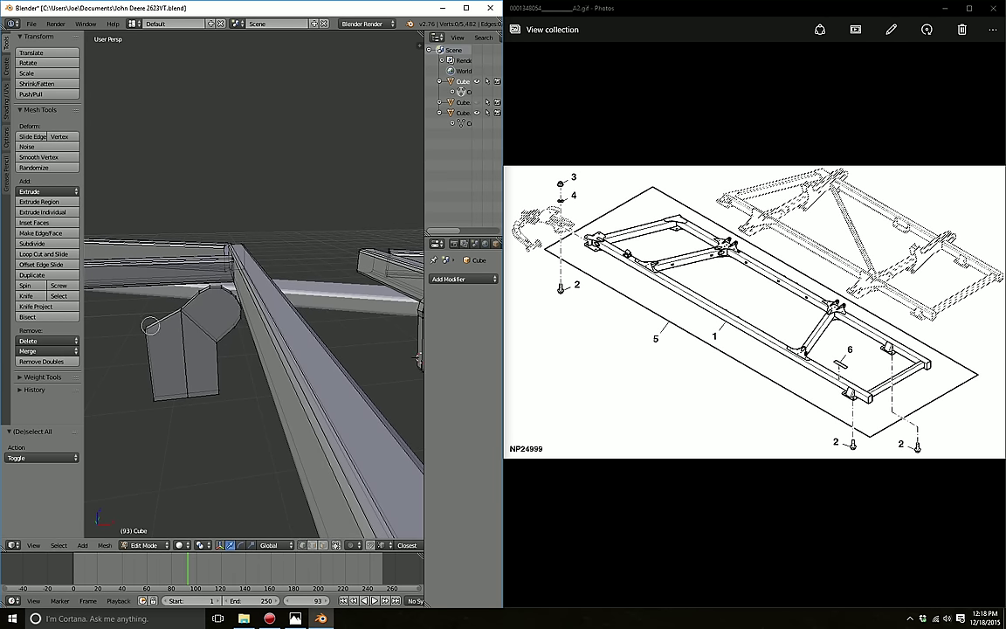
right_click(146, 328)
key(ctrl+x)
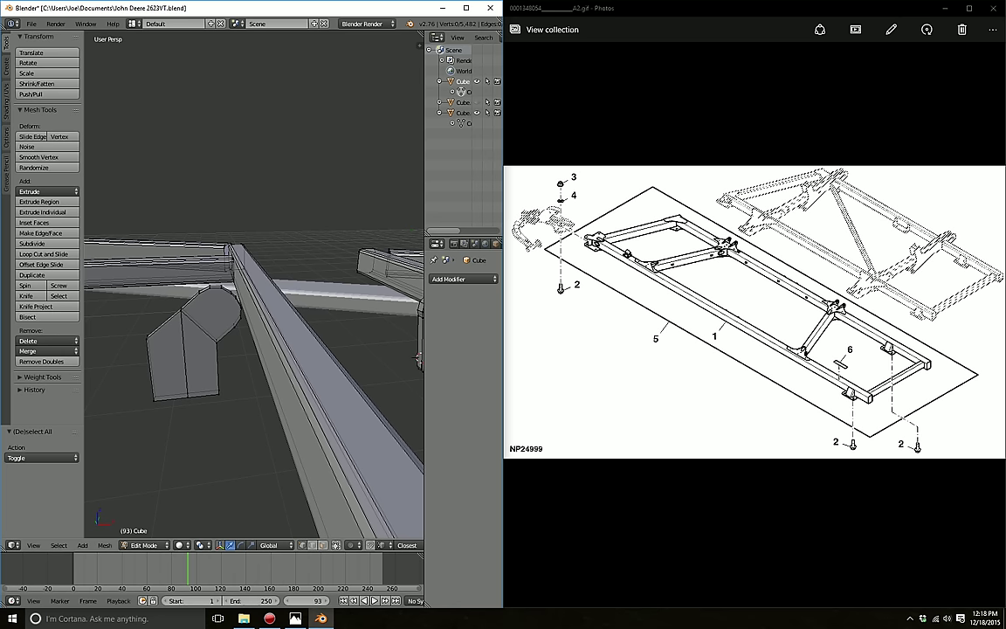
Step: Select the whole bent plate and slide it along X onto the beam
key(l)
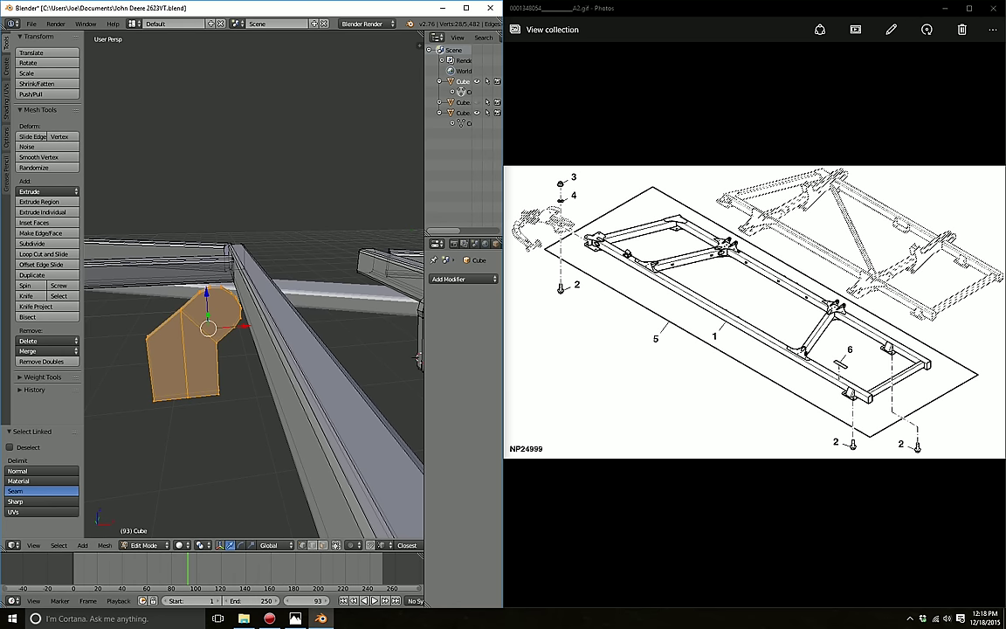
key(g)
key(x)
key(Return)
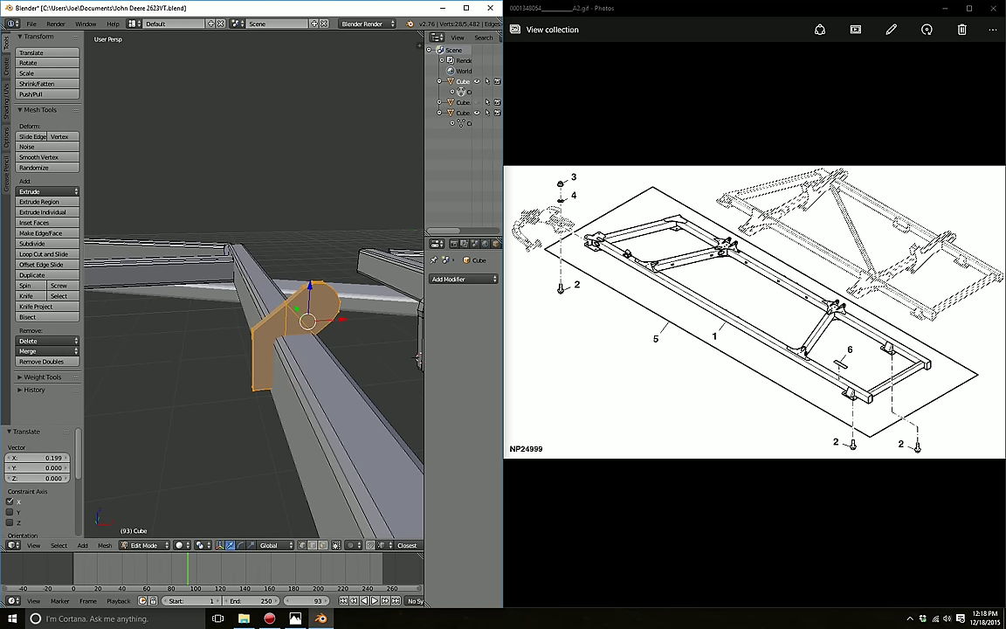
mouse_move(417, 358)
middle_down()
mouse_move(269, 337)
mouse_move(284, 375)
middle_up()
key(g)
key(x)
key(Return)
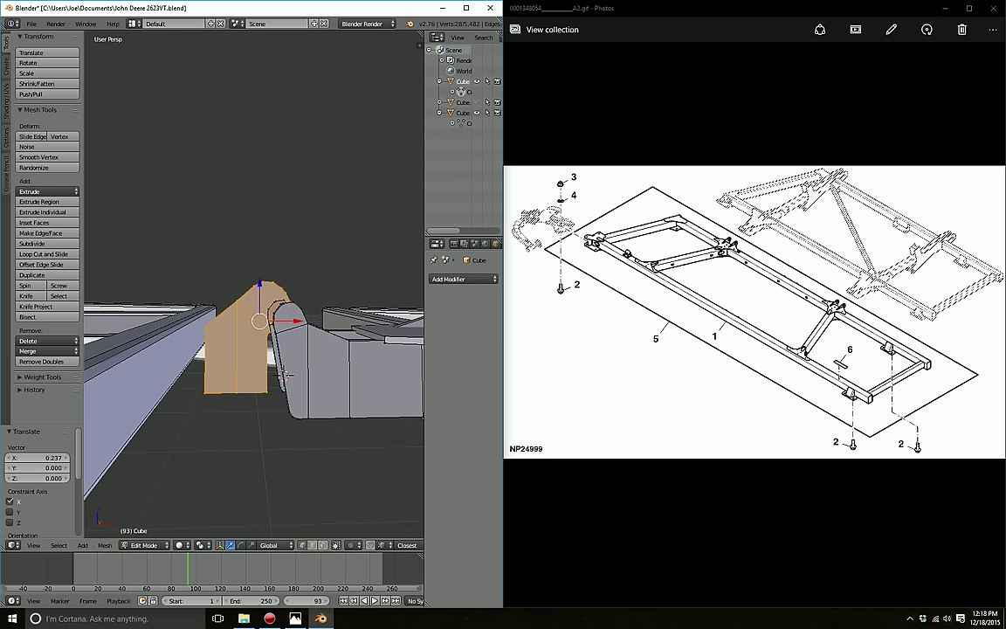
Step: Slide the plate left along X and nudge it slightly down along Z
key(g)
key(x)
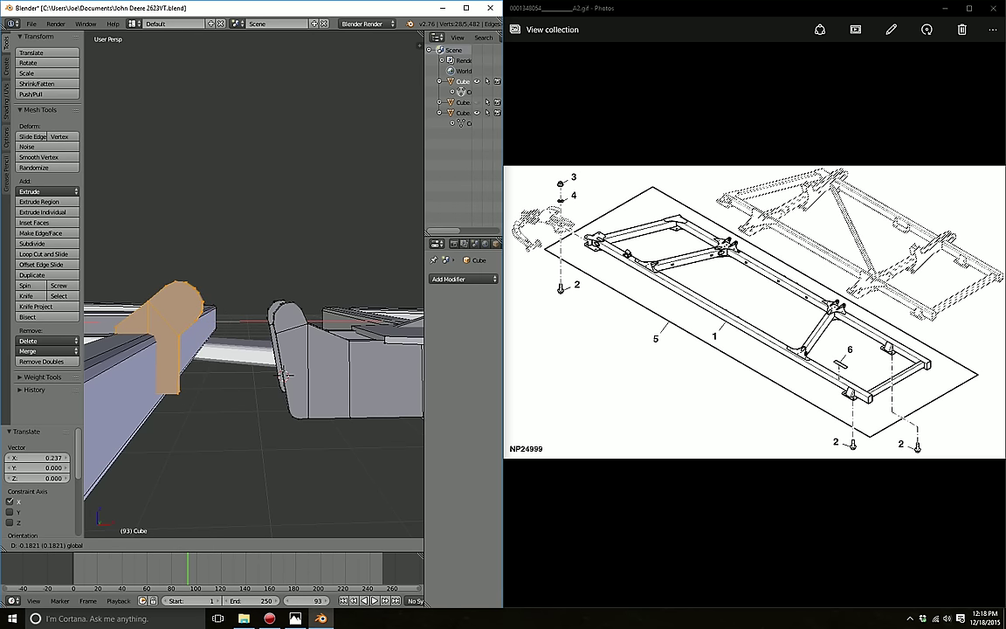
key(Return)
middle_drag(286, 373, 223, 356)
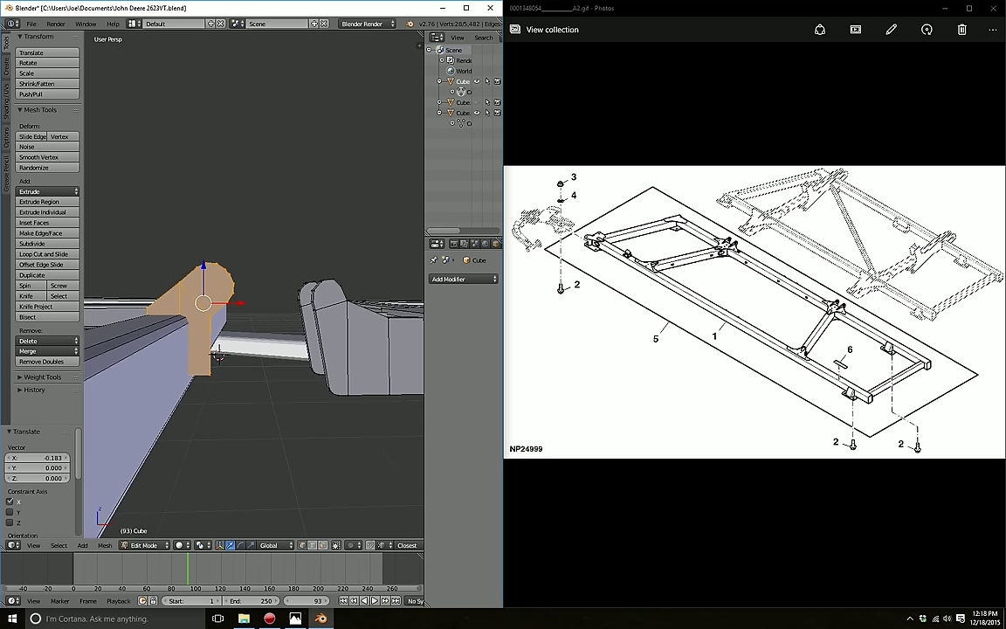
key(g)
key(z)
key(Return)
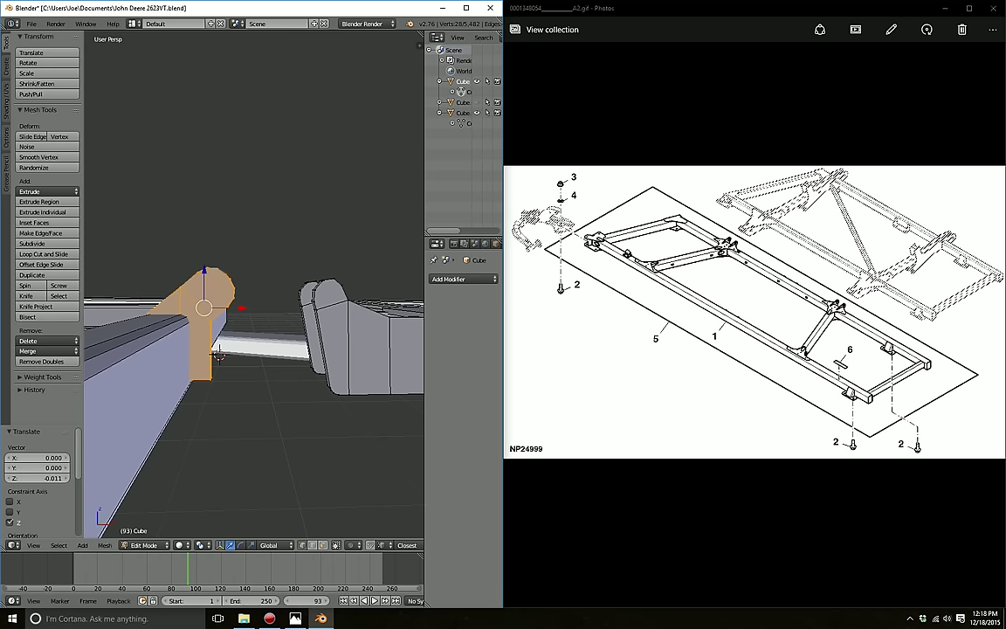
mouse_move(218, 355)
middle_down()
mouse_move(222, 301)
mouse_move(287, 334)
mouse_move(350, 437)
mouse_move(289, 349)
middle_up()
Step: Rescale the plate, shrinking it to 0.698 and then enlarging it to 1.199
key(s)
click(332, 418)
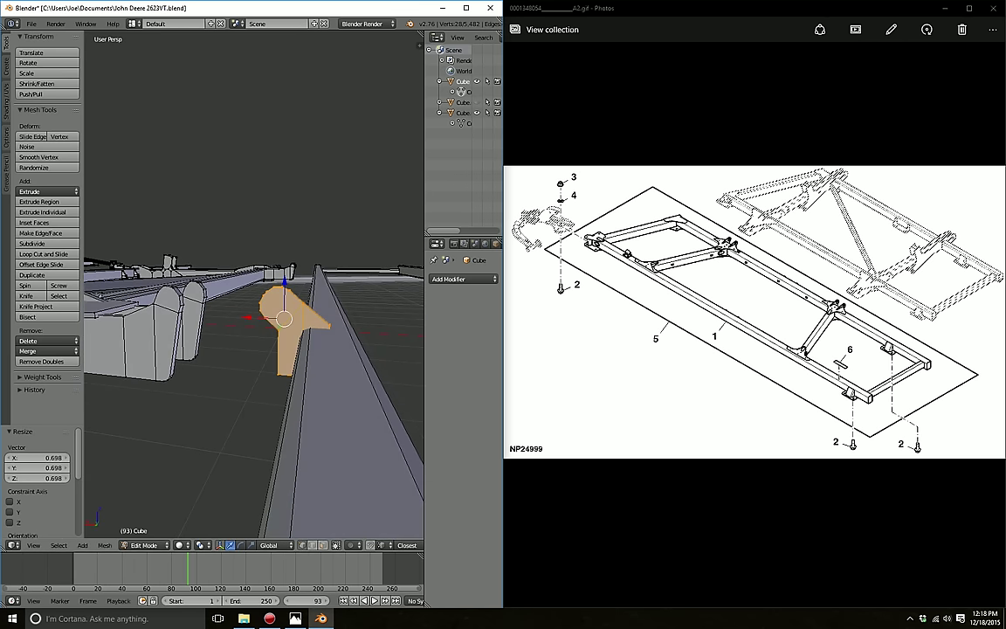
key(s)
click(288, 340)
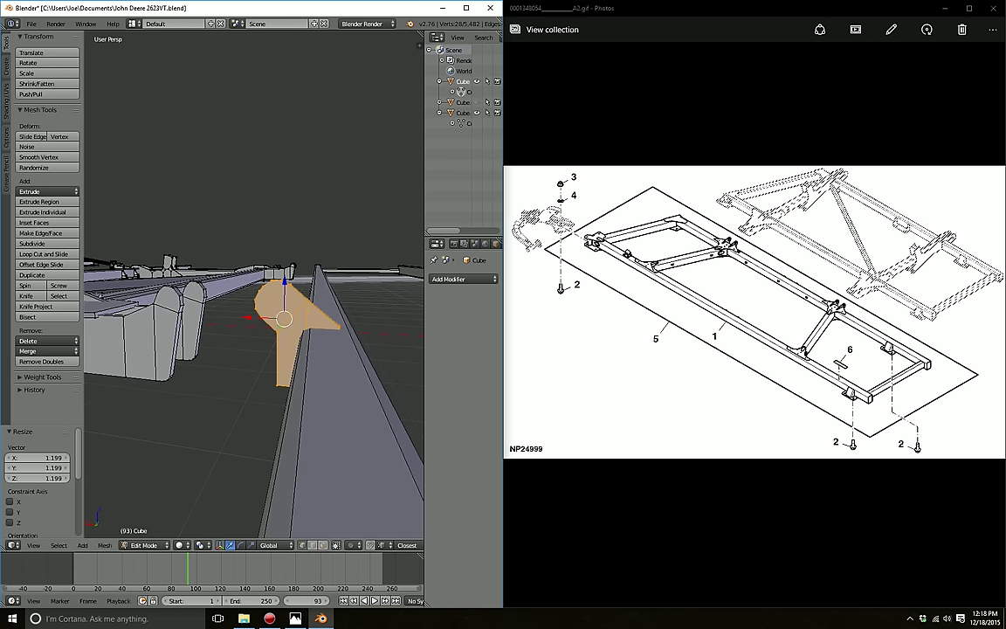
middle_drag(288, 340, 297, 349)
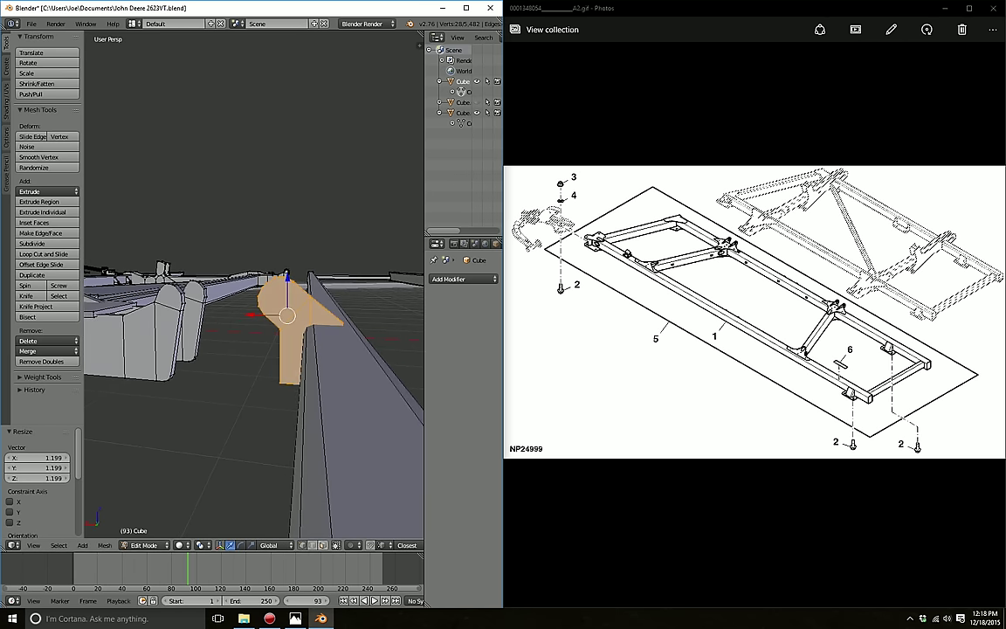
Step: Enable see-through selection and select the bracket faces, leaving out the rounded upper part
key(c)
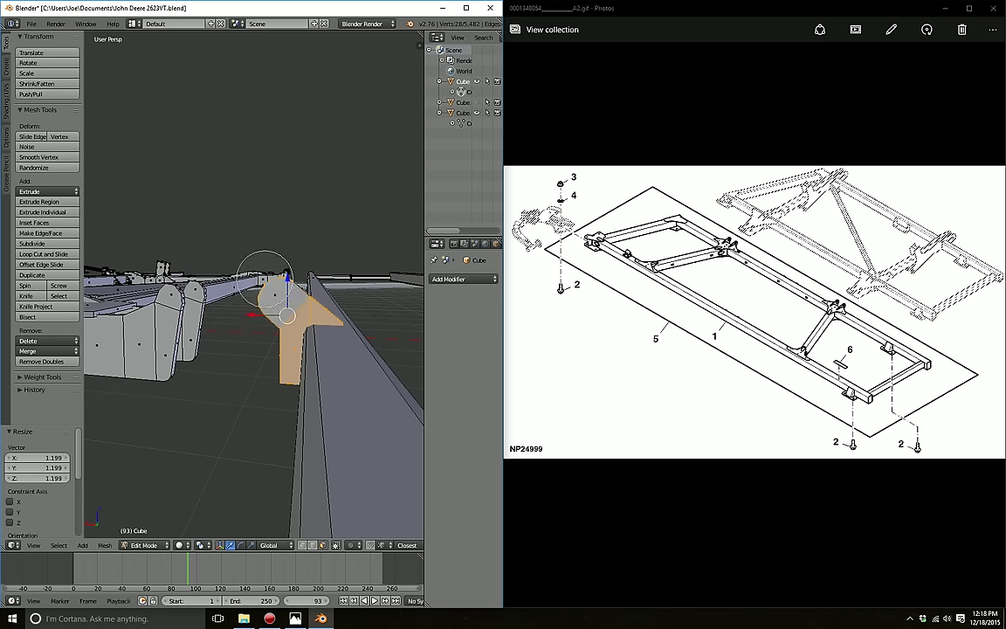
key(Escape)
click(322, 545)
key(c)
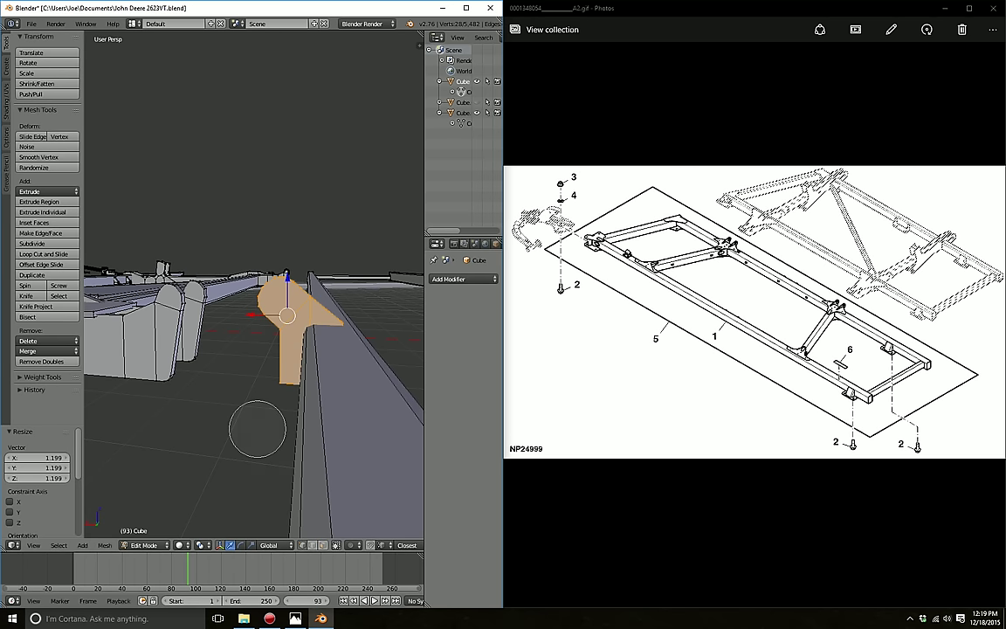
middle_drag(245, 292, 269, 314)
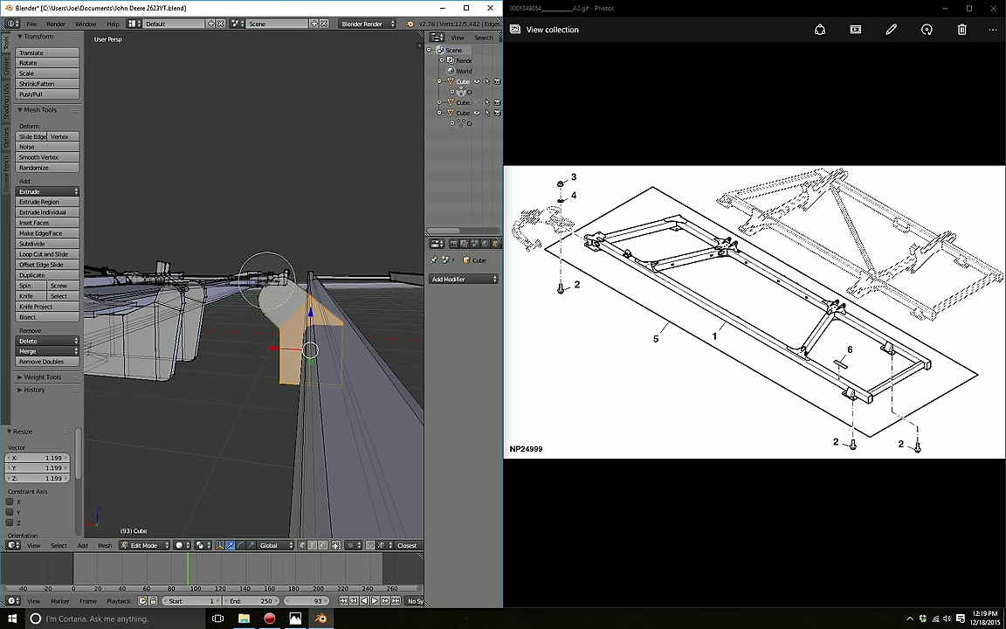
Step: Shift the selected bracket faces -0.013 along X, then deselect everything
key(Escape)
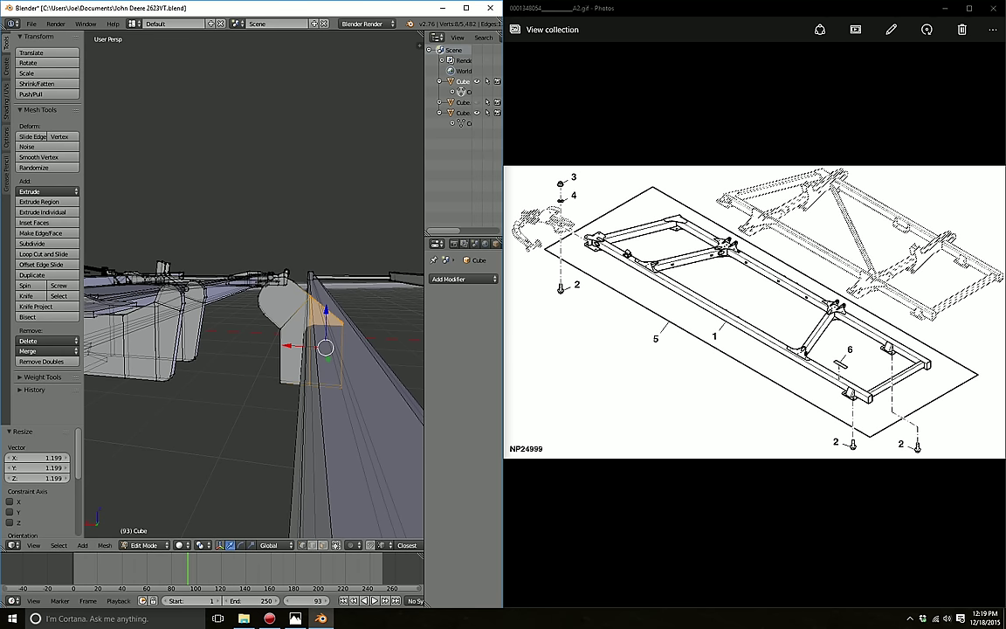
key(g)
key(x)
key(Return)
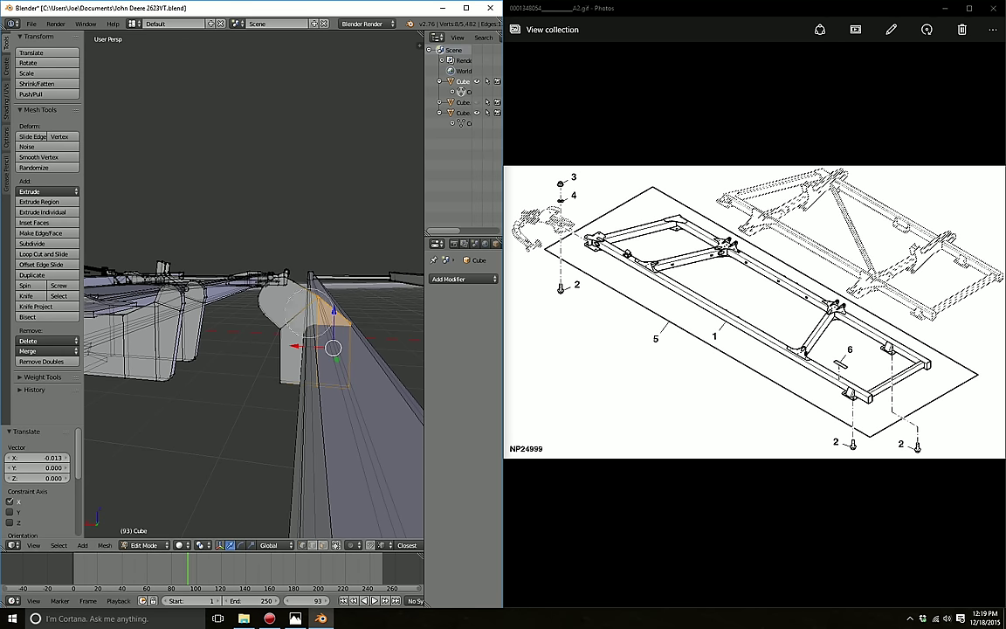
middle_drag(262, 350, 288, 367)
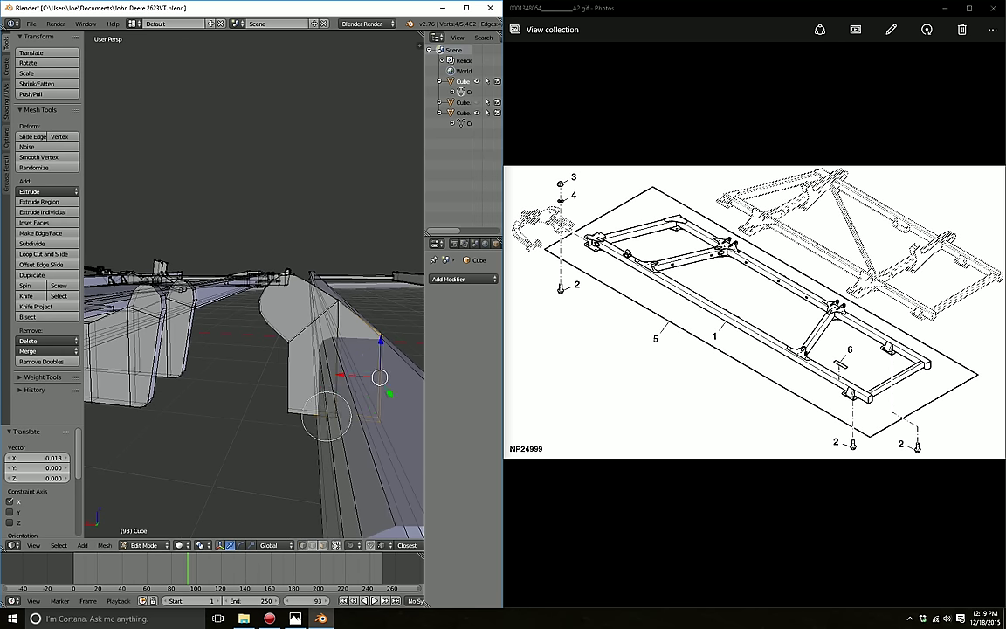
key(g)
key(x)
key(Return)
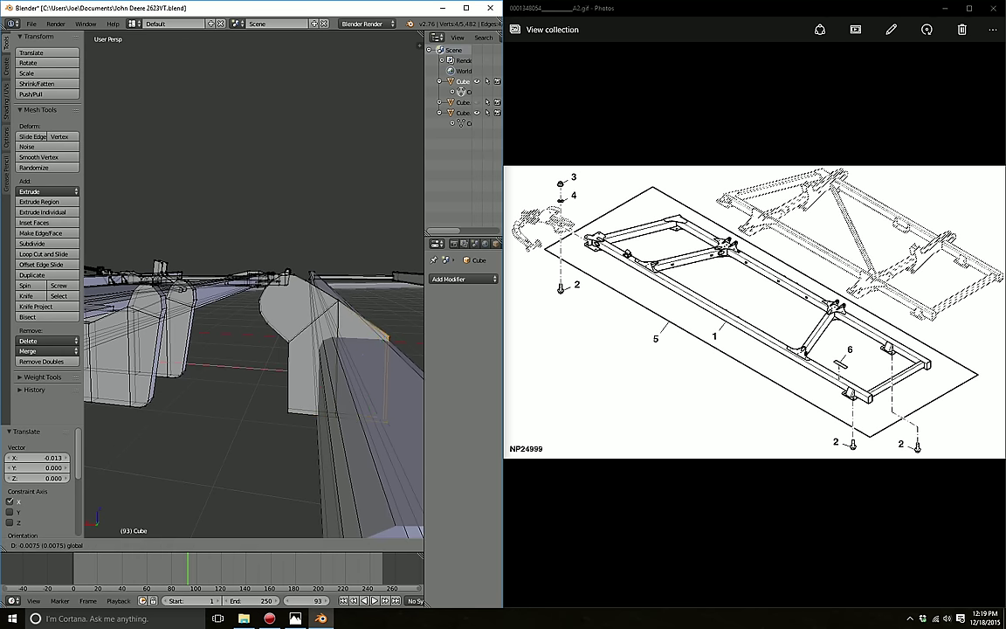
key(a)
middle_drag(271, 349, 295, 359)
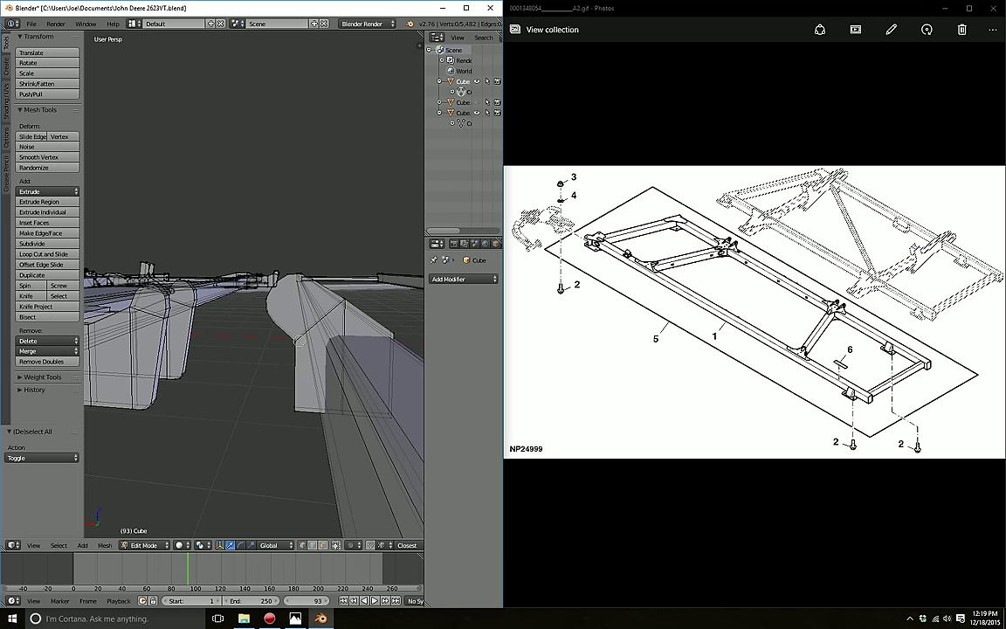
Step: Raise the bracket's top edge slightly along Z
right_click(293, 338)
key(g)
key(z)
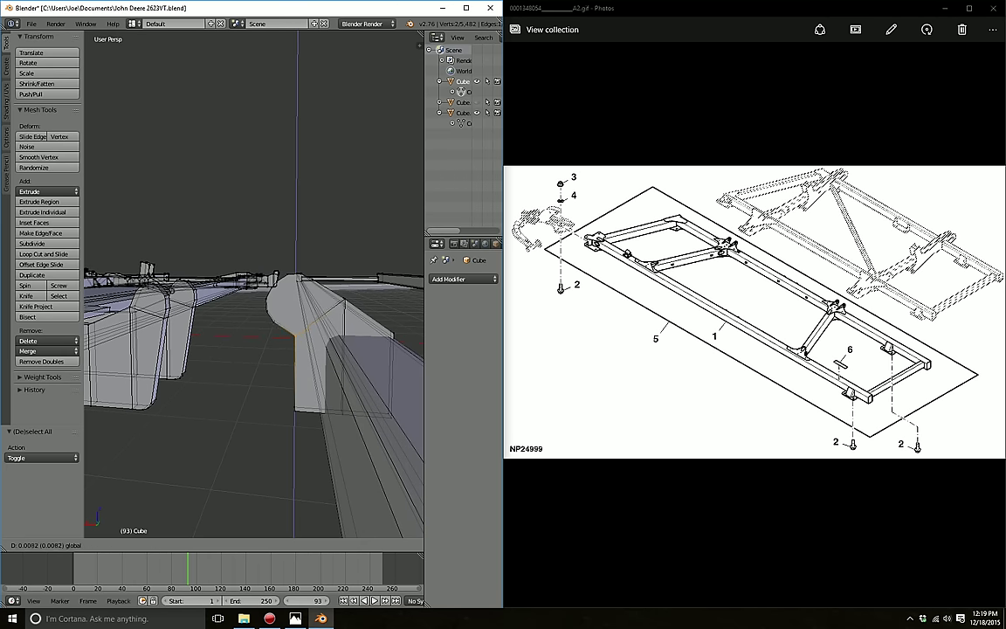
key(Return)
middle_drag(296, 340, 306, 344)
key(a)
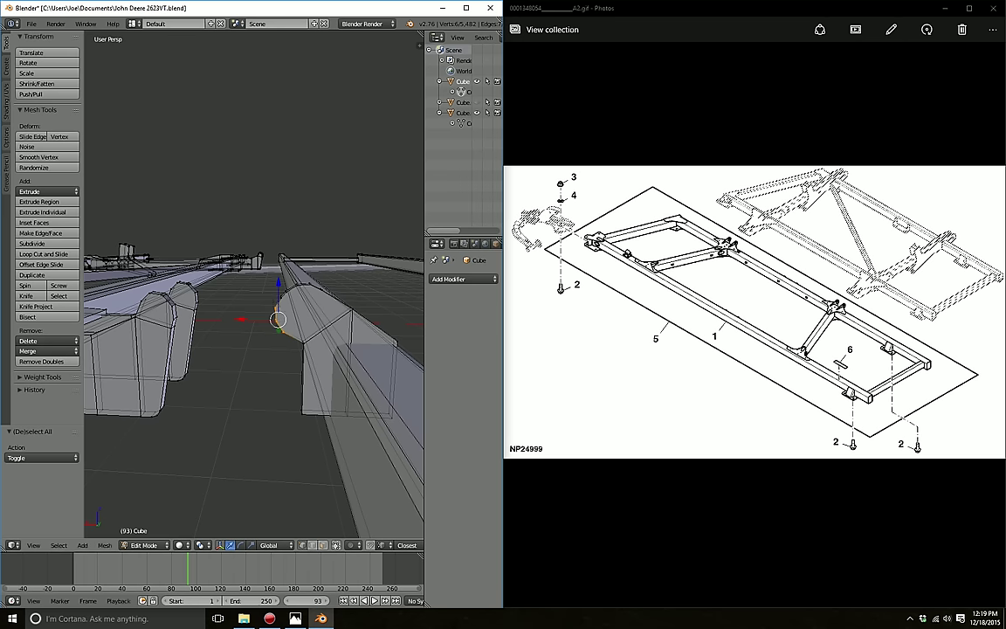
Step: Adjust a corner vertex along Z and X, then select the whole loose plate piece
key(g)
key(z)
key(Return)
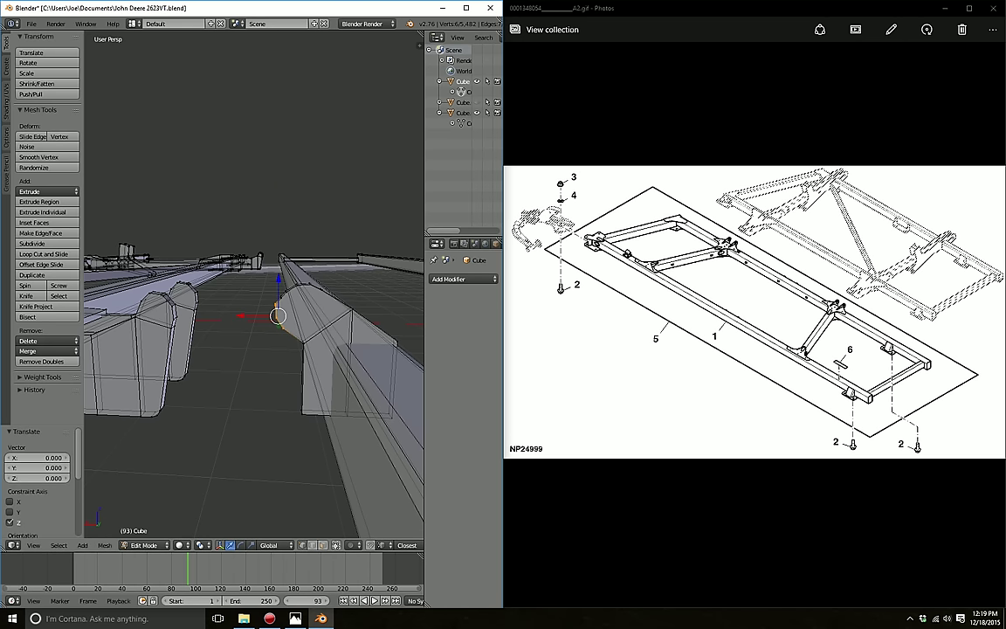
key(g)
key(x)
key(Return)
key(a)
mouse_move(254, 349)
middle_down()
mouse_move(297, 332)
mouse_move(306, 314)
middle_up()
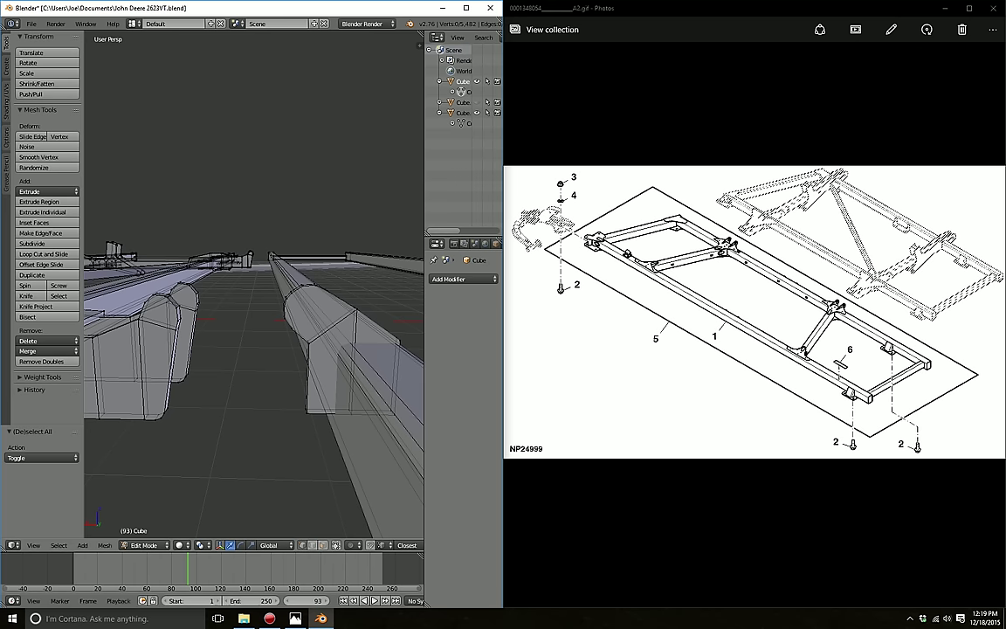
key(l)
middle_drag(306, 314, 271, 366)
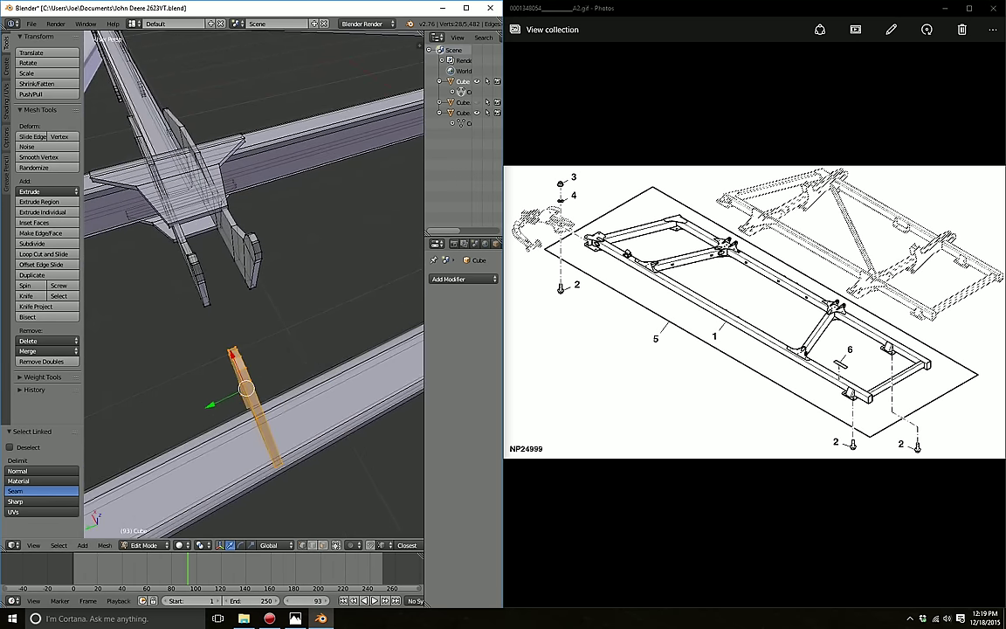
Step: Zoom to the plate piece and shift it with a free move, then small Y and X moves
key(KP_Decimal)
mouse_move(253, 288)
middle_down()
mouse_move(288, 279)
mouse_move(261, 262)
mouse_move(262, 332)
mouse_move(279, 296)
middle_up()
key(g)
key(Return)
key(g)
key(y)
key(Return)
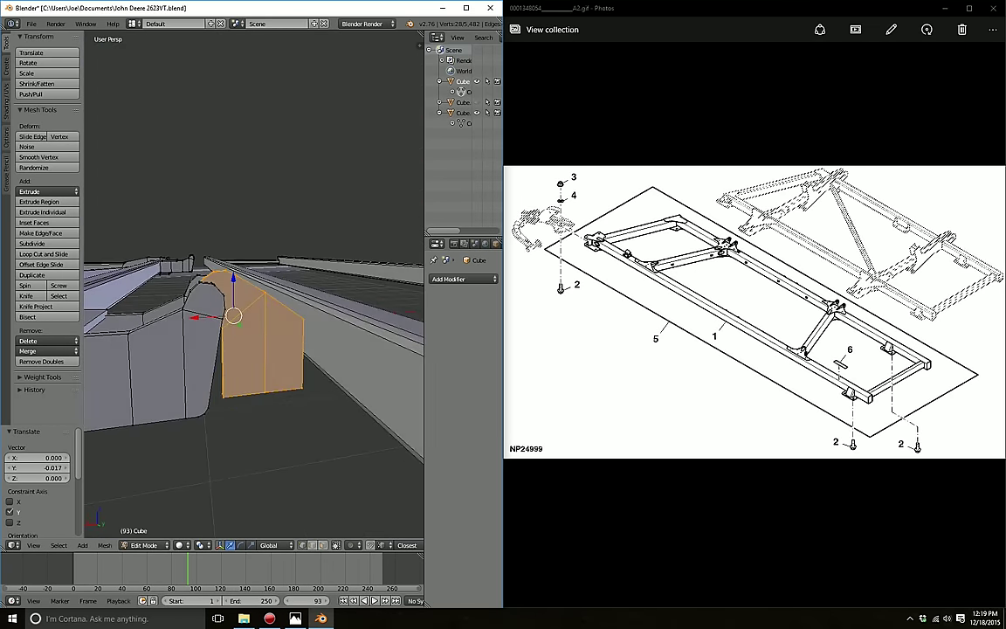
middle_drag(185, 323, 175, 310)
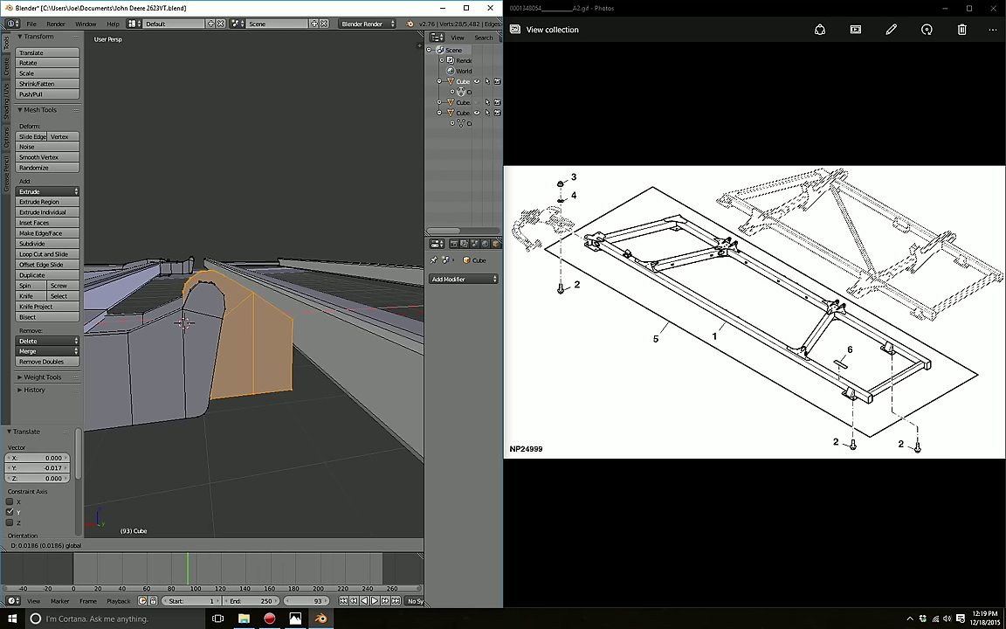
key(g)
key(x)
key(Return)
Step: Slide the plate along X beside the side rail and lower it along Z
key(g)
key(x)
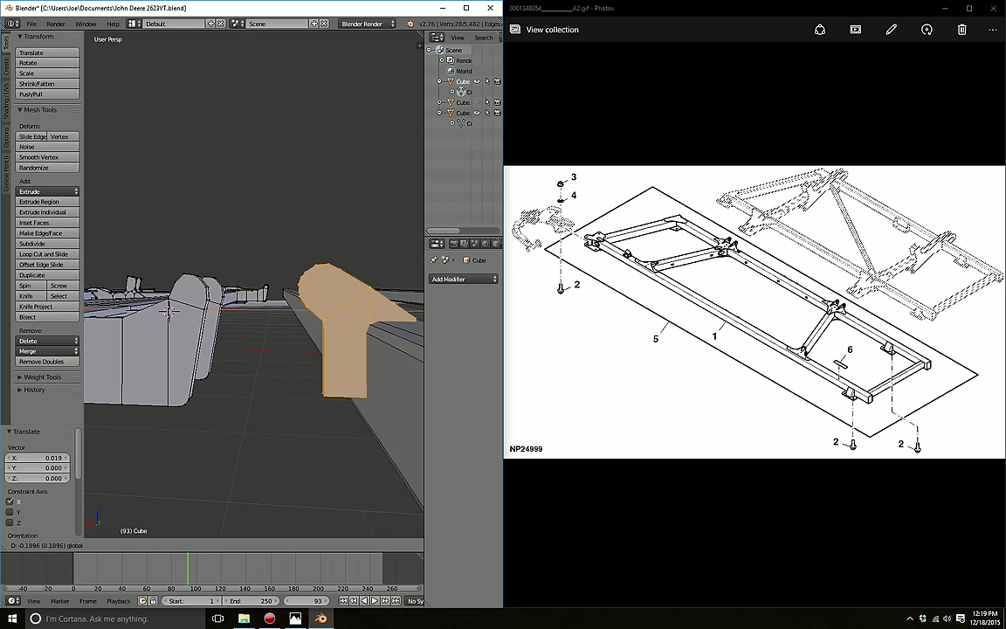
click(169, 310)
mouse_move(169, 310)
middle_down()
mouse_move(175, 296)
mouse_move(218, 288)
middle_up()
key(g)
key(z)
key(Return)
Step: Fine-tune the plate's placement with small X shifts and a slight raise along Z
middle_drag(108, 285, 87, 323)
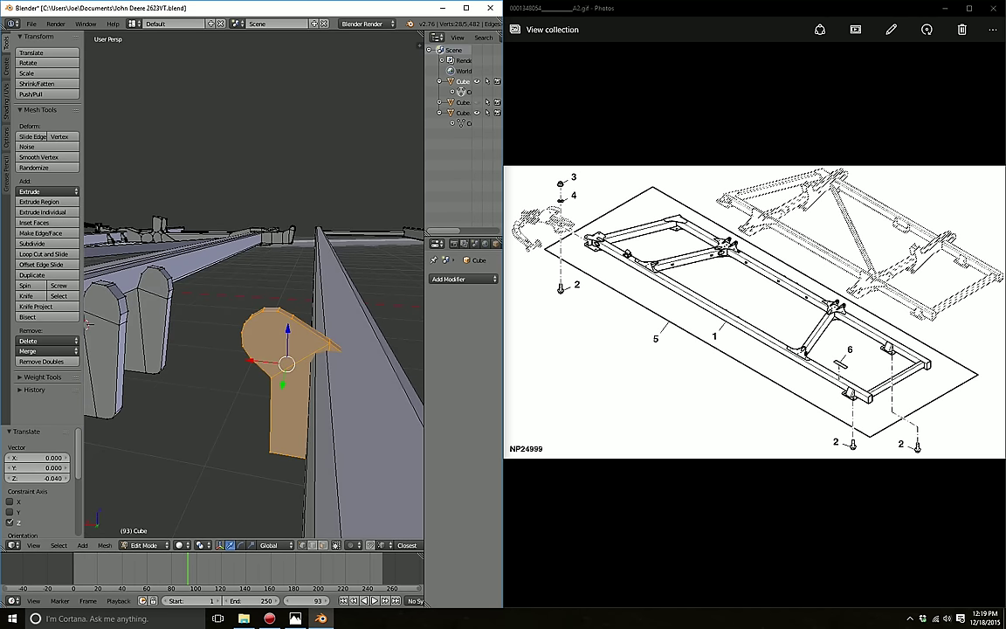
key(g)
key(x)
key(Return)
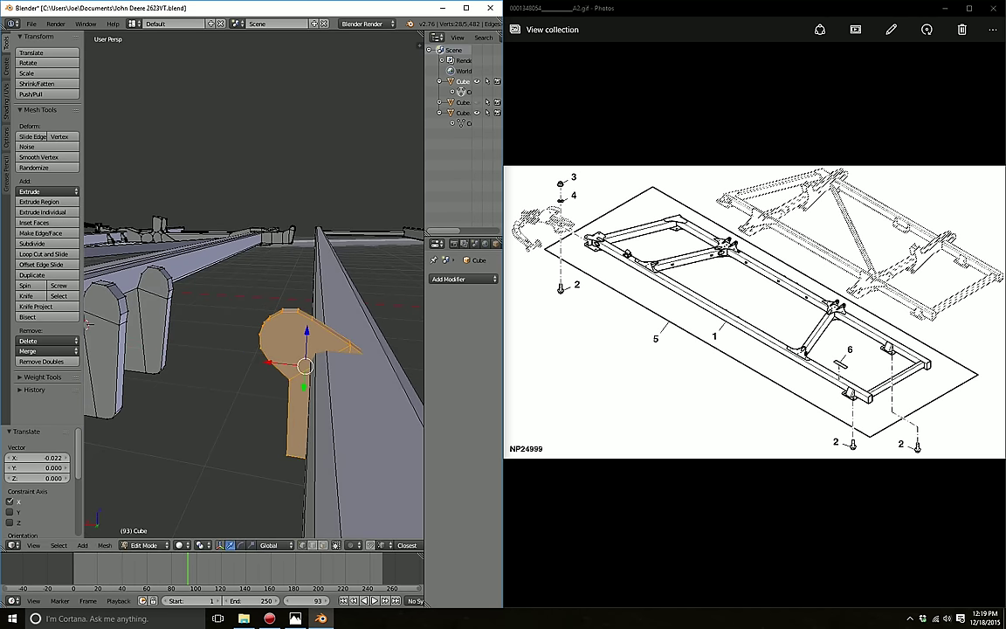
key(g)
key(z)
key(Return)
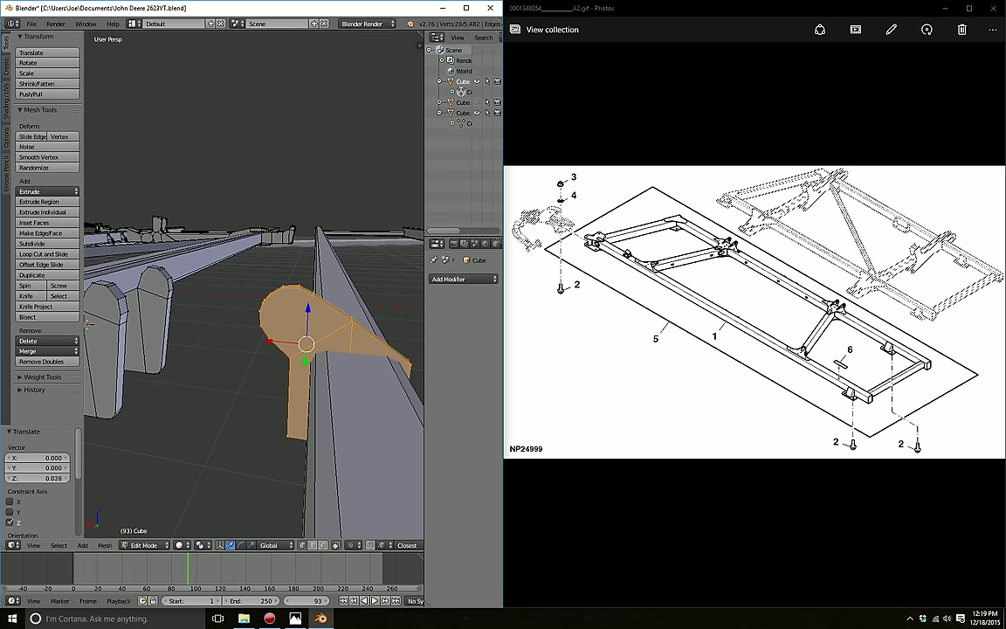
key(g)
key(x)
key(Return)
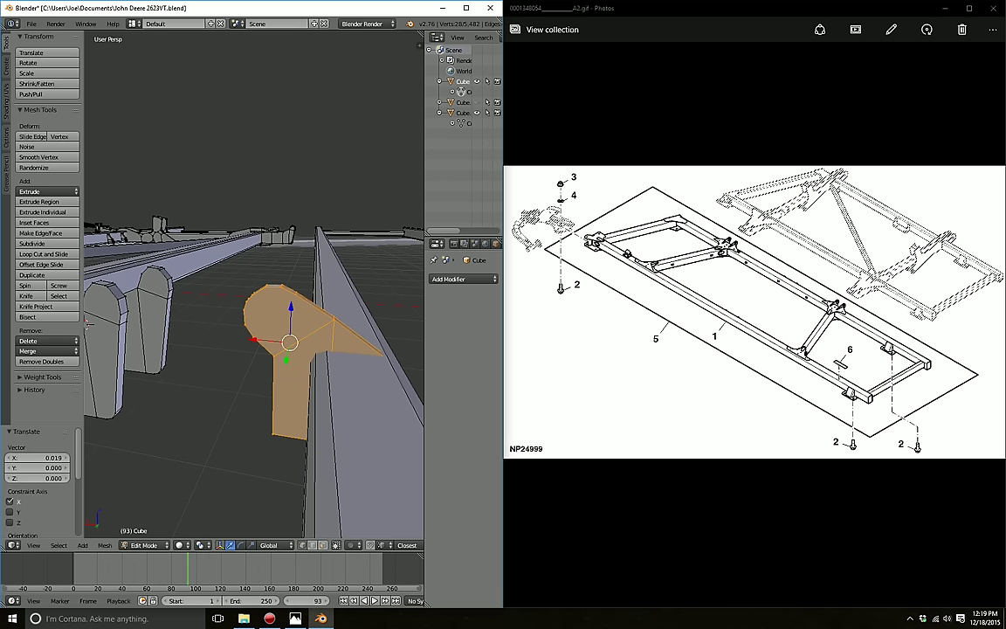
Step: Scale the plate down to about 0.917, nudge it along X and raise it 0.007 along Z
middle_drag(288, 393, 314, 410)
key(s)
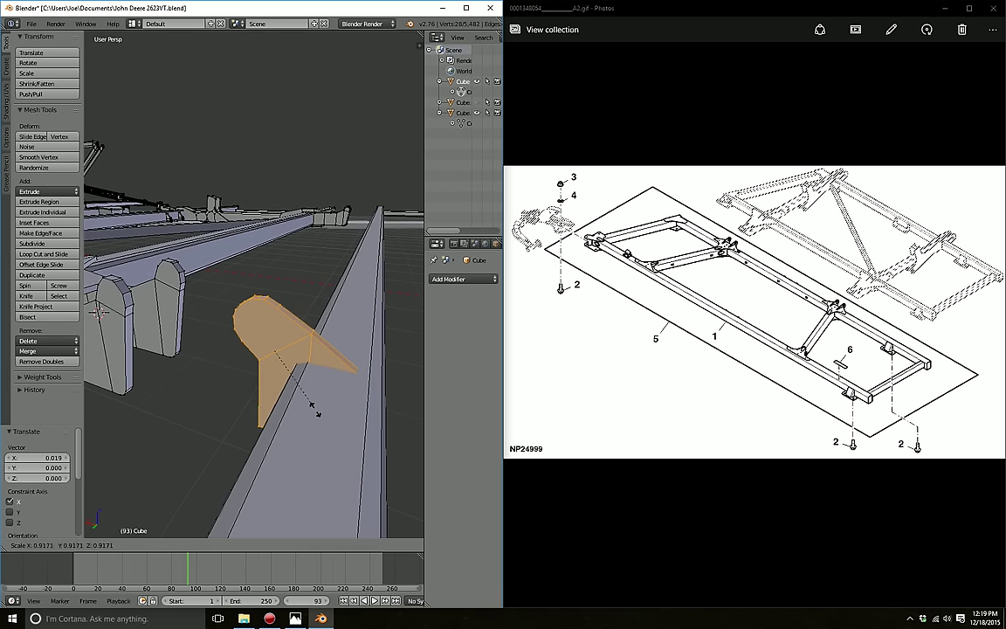
key(Return)
key(g)
key(x)
key(Return)
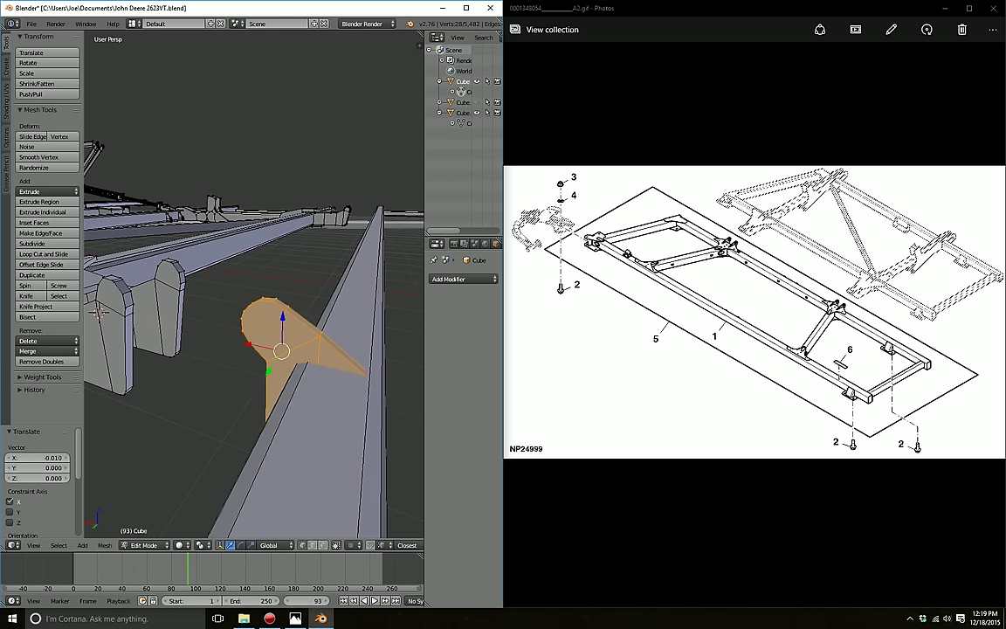
key(g)
key(x)
key(z)
key(Return)
middle_drag(98, 312, 174, 262)
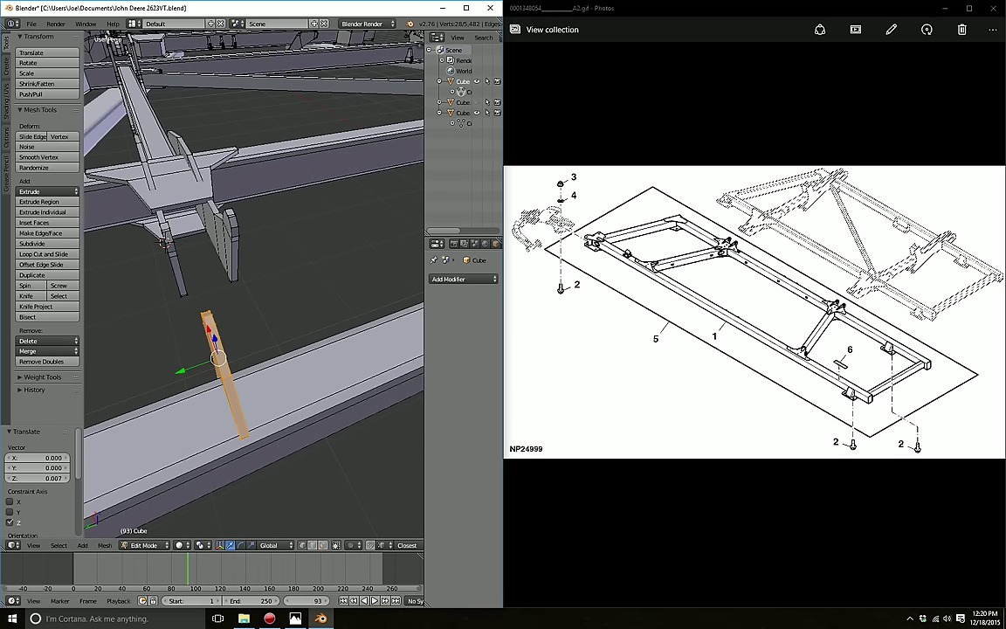
Step: Stretch the plate 1.15 along Y and shift it 0.204 along X beside the bracket
key(s)
key(y)
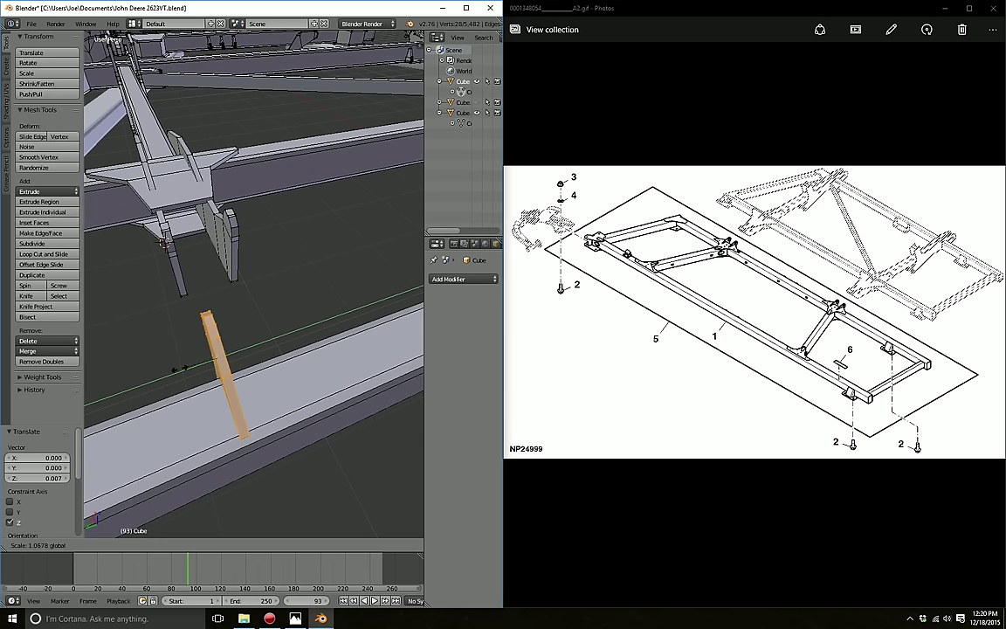
key(Return)
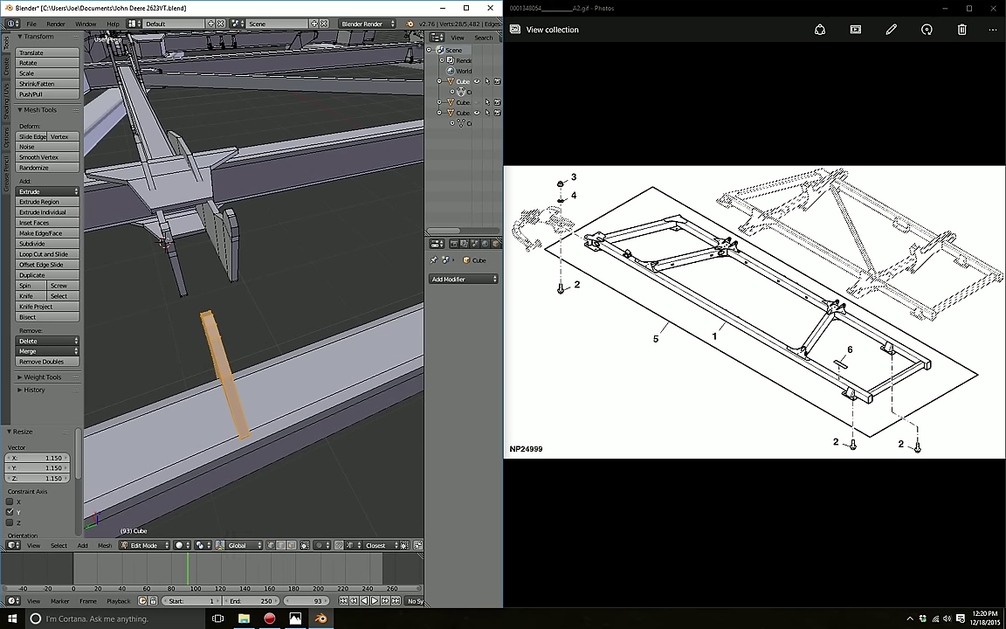
mouse_move(253, 288)
middle_down()
mouse_move(174, 262)
mouse_move(227, 279)
mouse_move(201, 262)
middle_up()
key(g)
key(x)
key(Return)
middle_drag(122, 273, 140, 295)
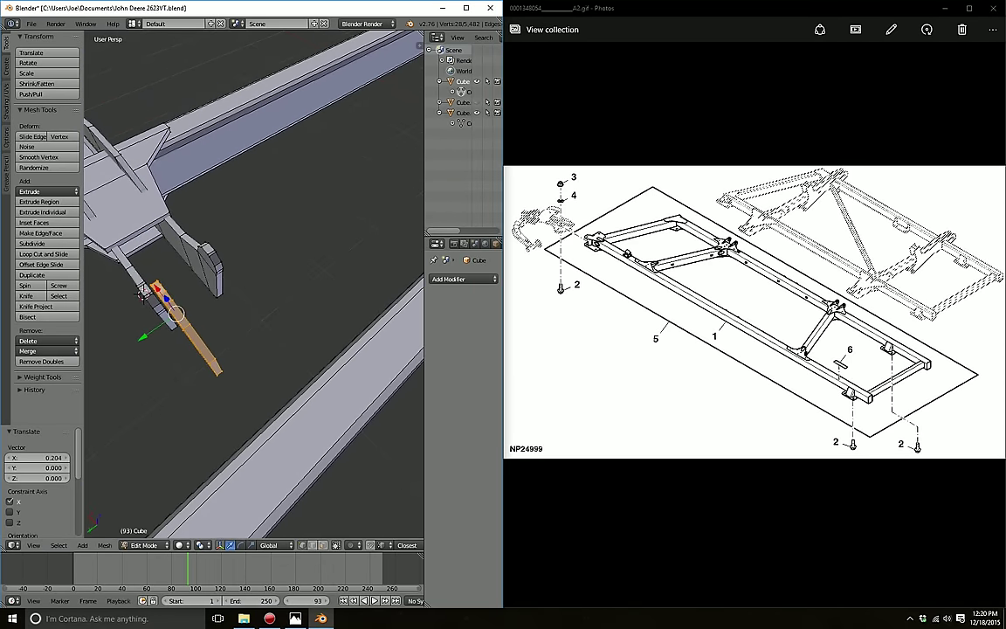
Step: Nudge the peaked plate slightly on Y, then slide it along the side rail on X
key(g)
key(y)
key(Return)
middle_drag(253, 288, 227, 280)
scroll(253, 288, up, 3)
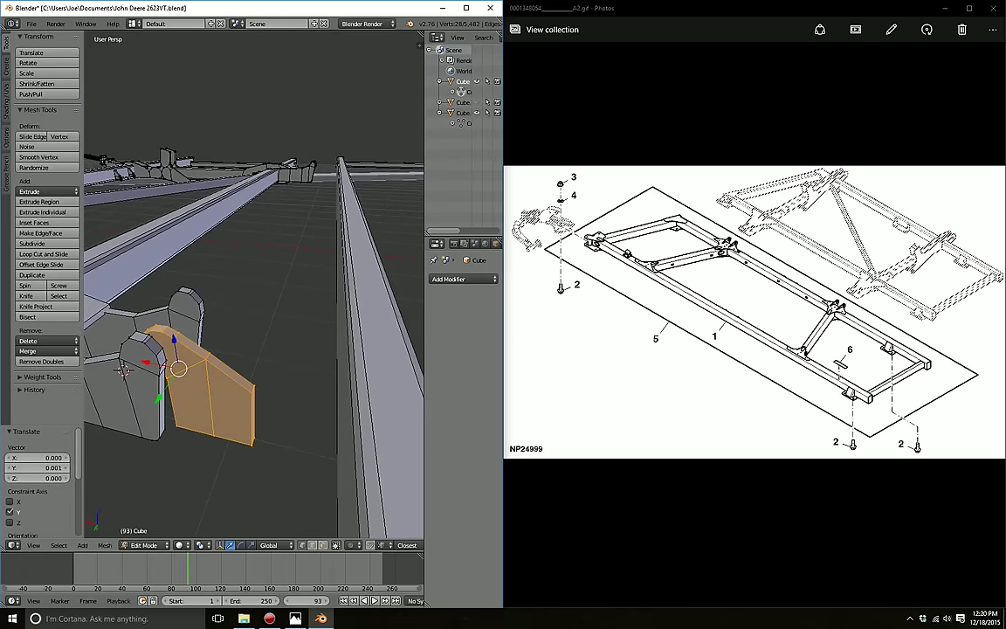
key(g)
key(x)
key(Return)
scroll(123, 369, down, 5)
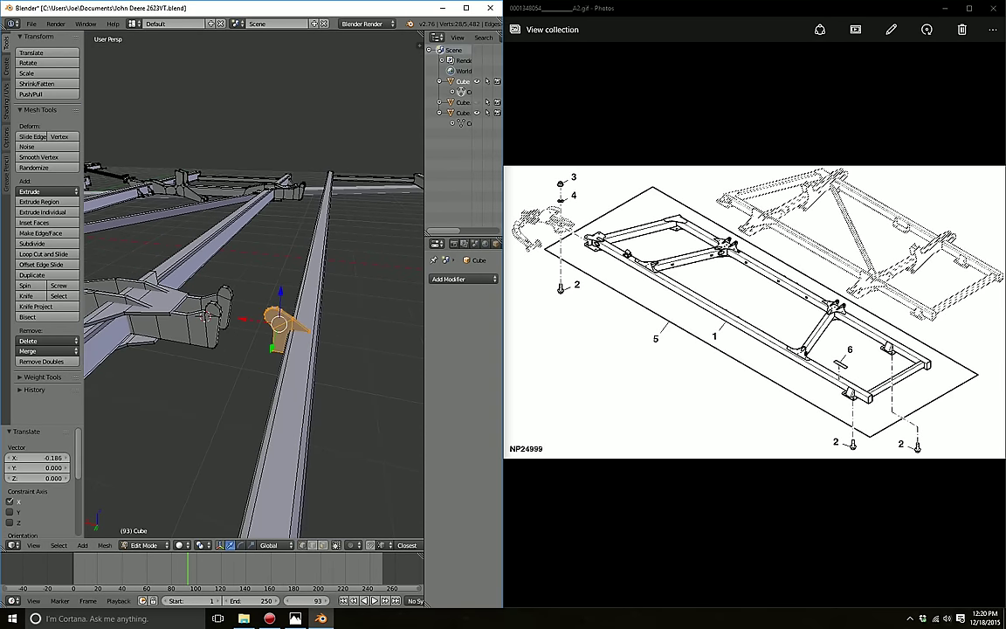
middle_drag(123, 368, 210, 340)
scroll(210, 340, up, 4)
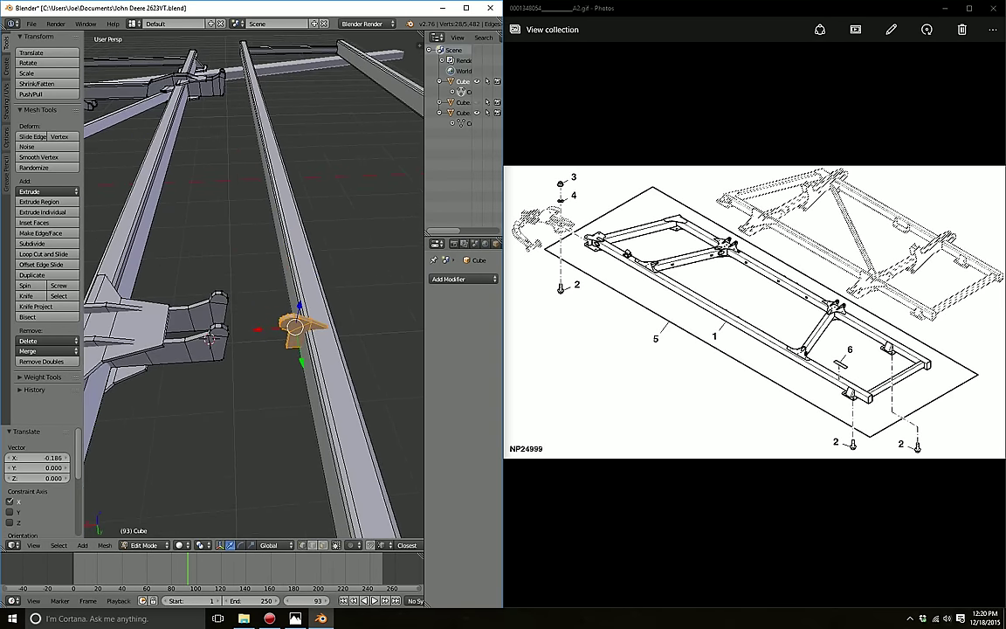
Step: Fine-tune the plate's X position back along the rail, checking it from a low angle
key(g)
key(x)
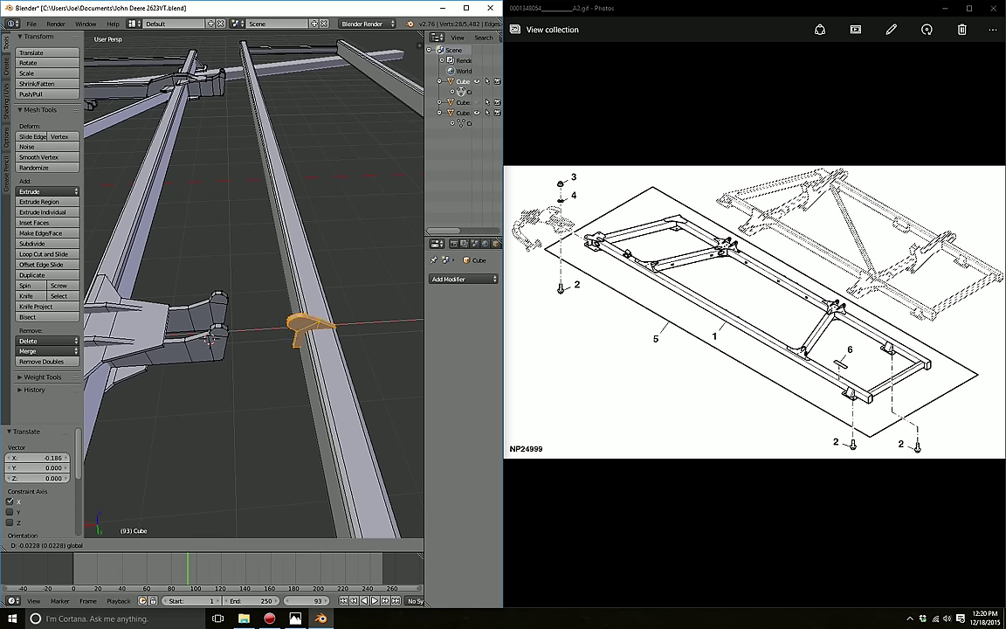
key(Return)
middle_drag(254, 289, 284, 231)
key(g)
key(x)
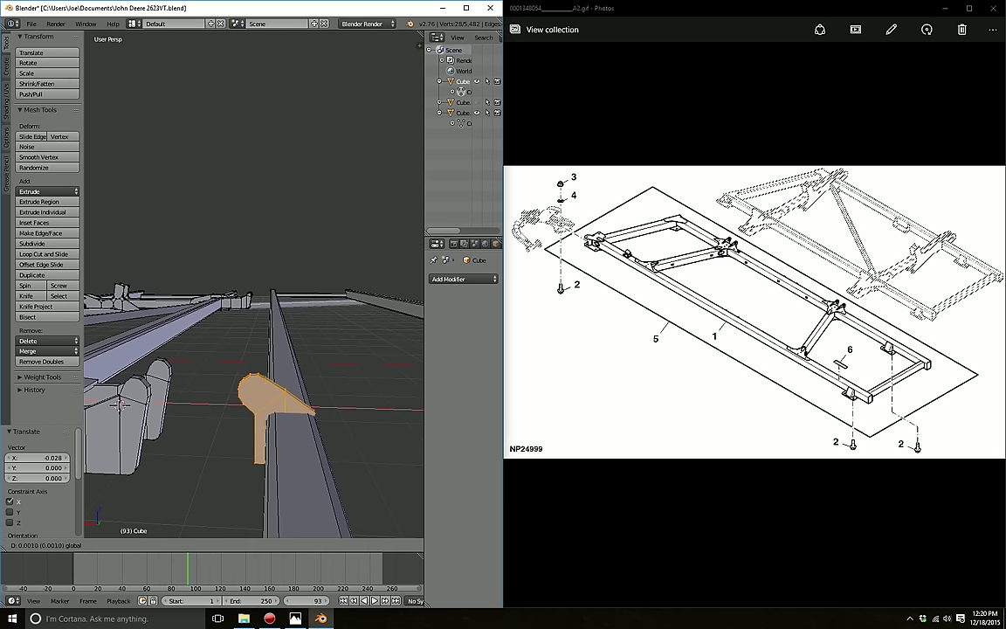
key(Return)
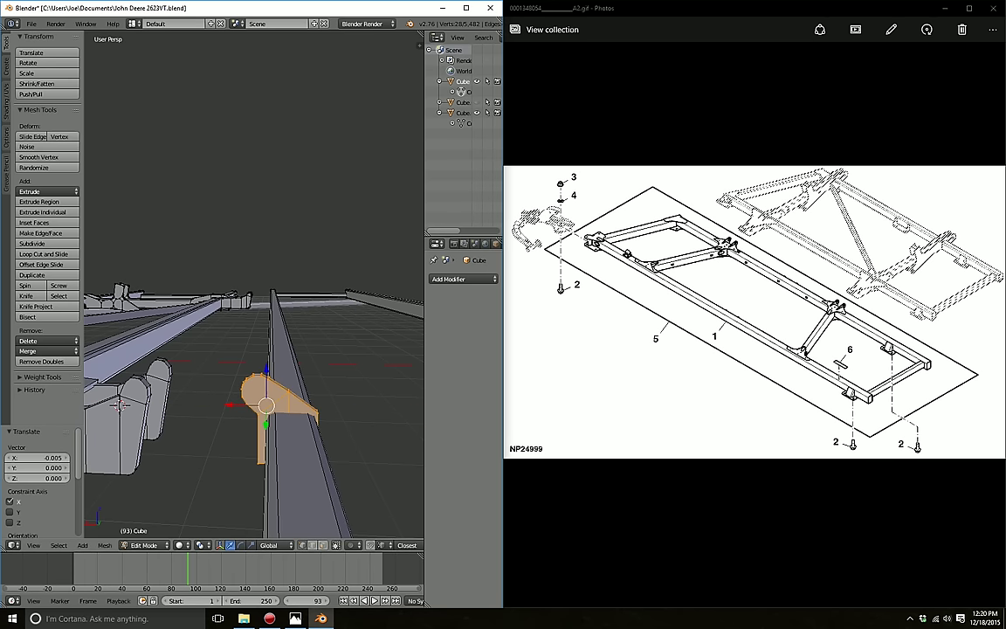
mouse_move(261, 393)
middle_down()
mouse_move(284, 397)
mouse_move(315, 454)
mouse_move(332, 393)
middle_up()
Step: Drop the plate 0.029 along Z so its foot sits level with the rail's underside
key(g)
key(z)
key(Return)
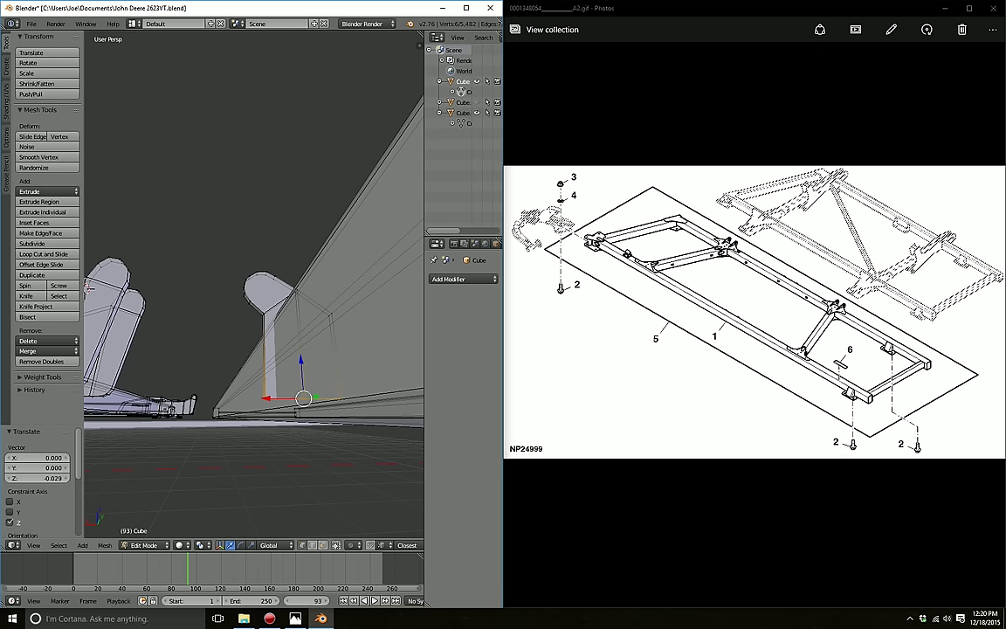
key(g)
key(z)
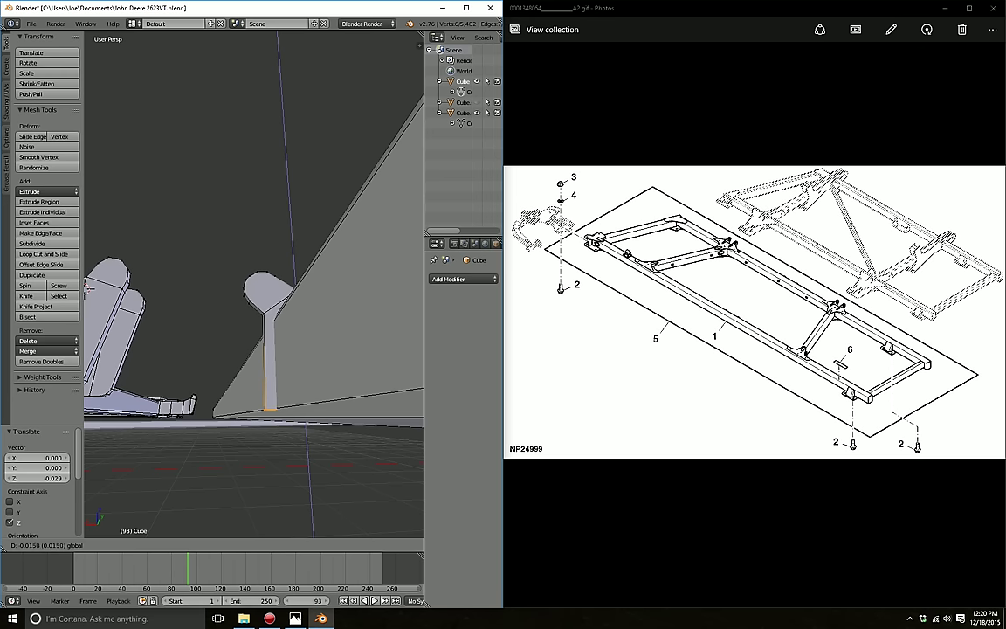
Step: Confirm the slight lowering, then select both linked upright bracket plates
click(88, 287)
middle_drag(88, 287, 288, 230)
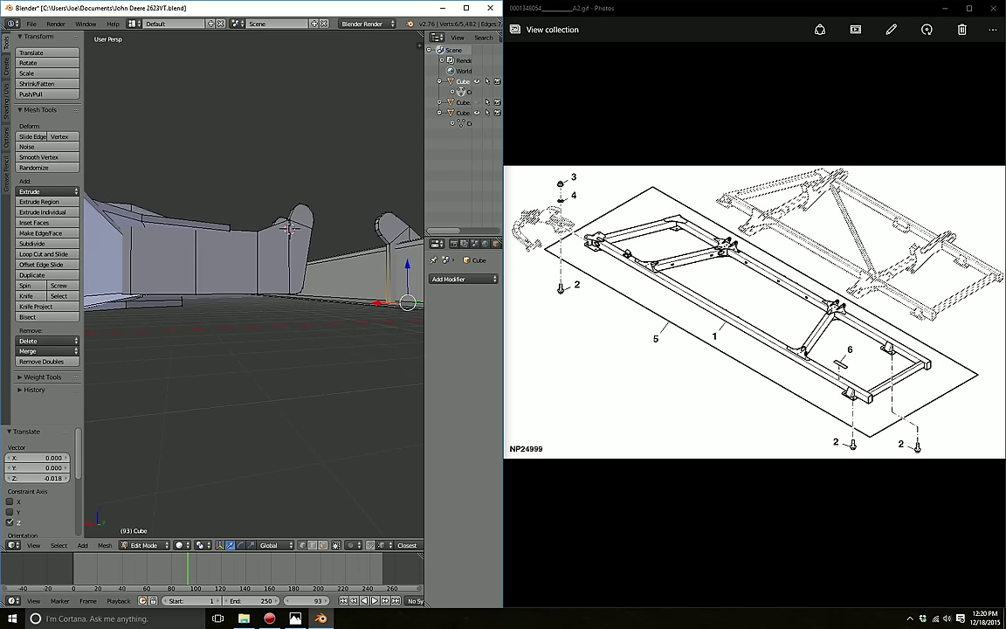
key(a)
key(l)
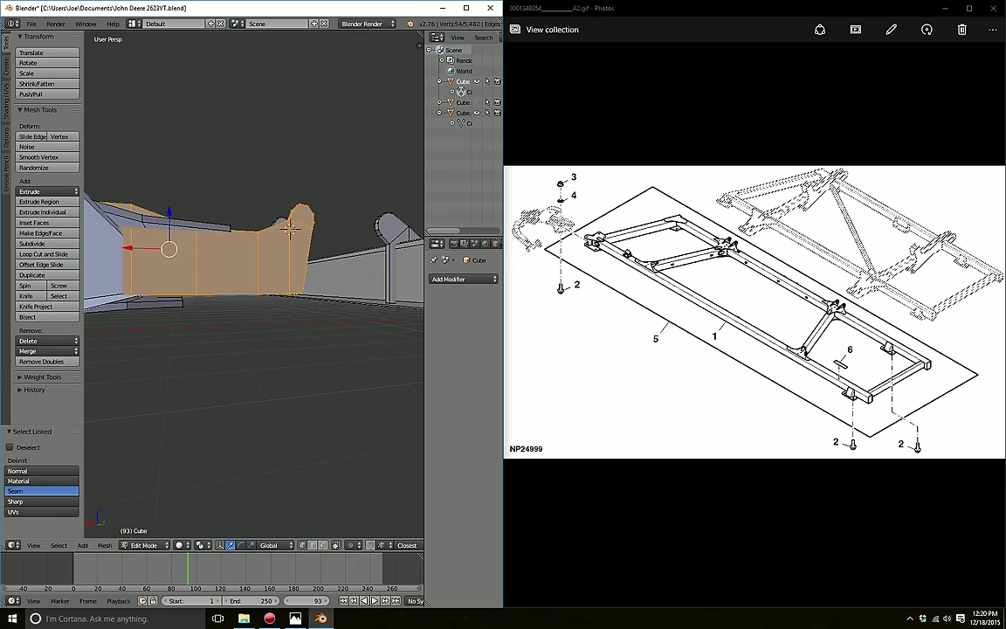
mouse_move(289, 228)
middle_down()
mouse_move(246, 266)
mouse_move(288, 218)
middle_up()
key(l)
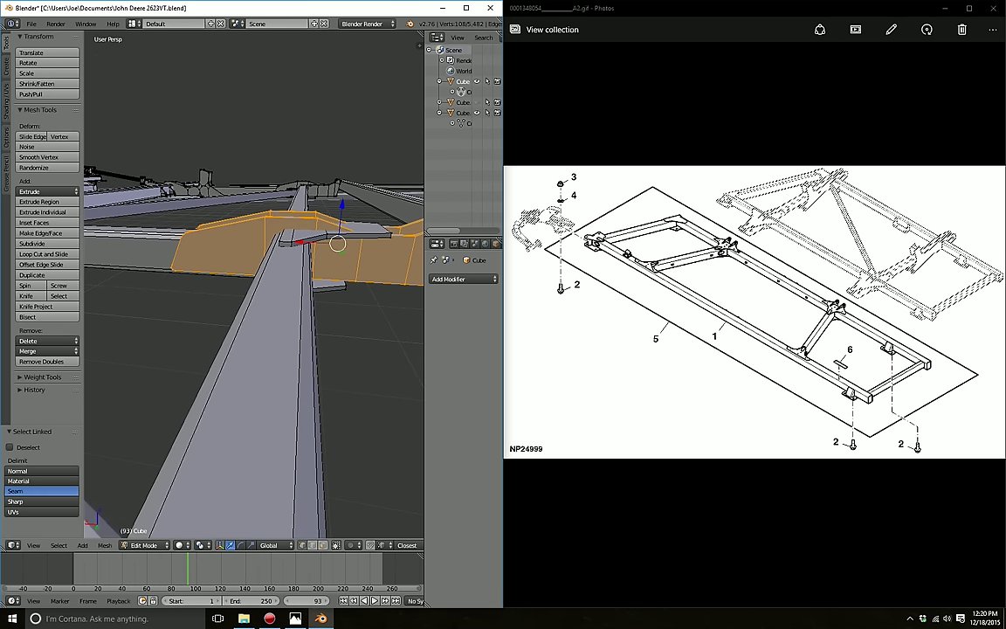
Step: Trim the plate selection in wireframe and lower the plates slightly along Z onto the rail
middle_drag(337, 244, 411, 218)
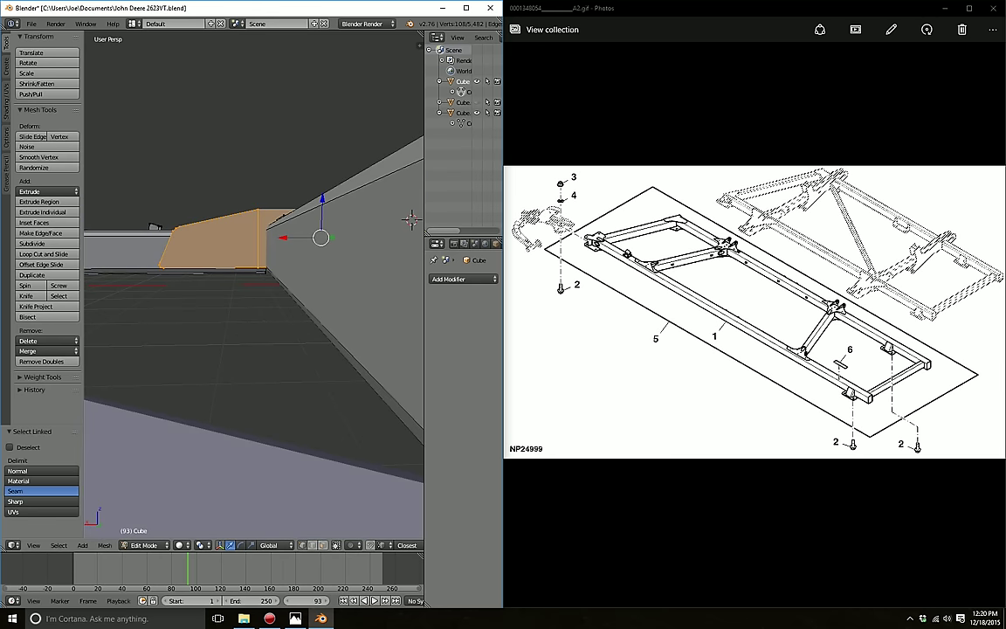
key(z)
key(c)
mouse_move(184, 218)
middle_down()
mouse_move(263, 197)
mouse_move(336, 207)
mouse_move(381, 197)
mouse_move(384, 220)
mouse_move(371, 218)
middle_up()
right_click(382, 197)
key(z)
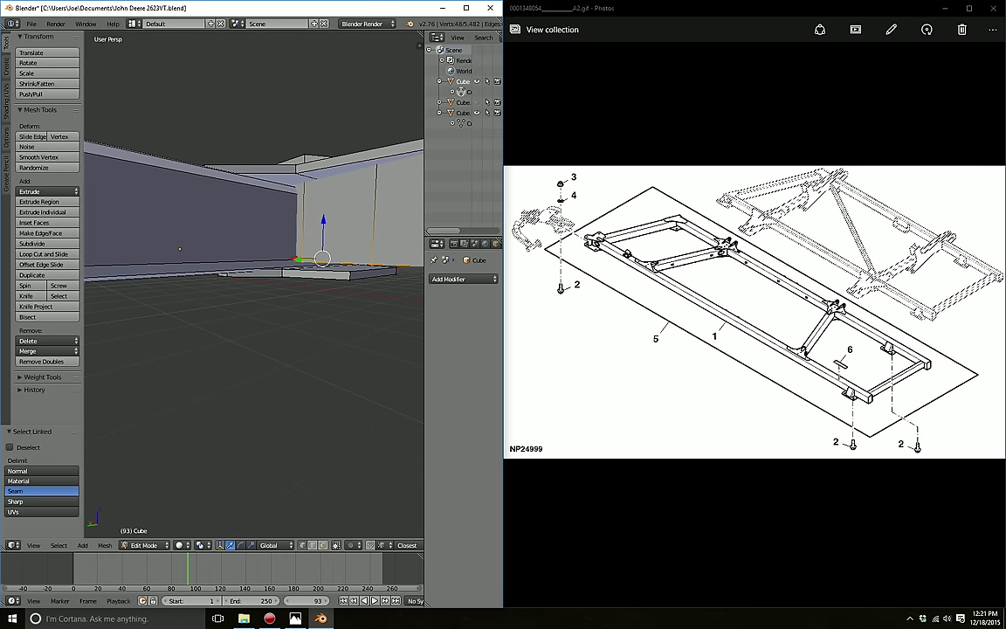
key(g)
key(z)
key(Return)
middle_drag(262, 210, 270, 195)
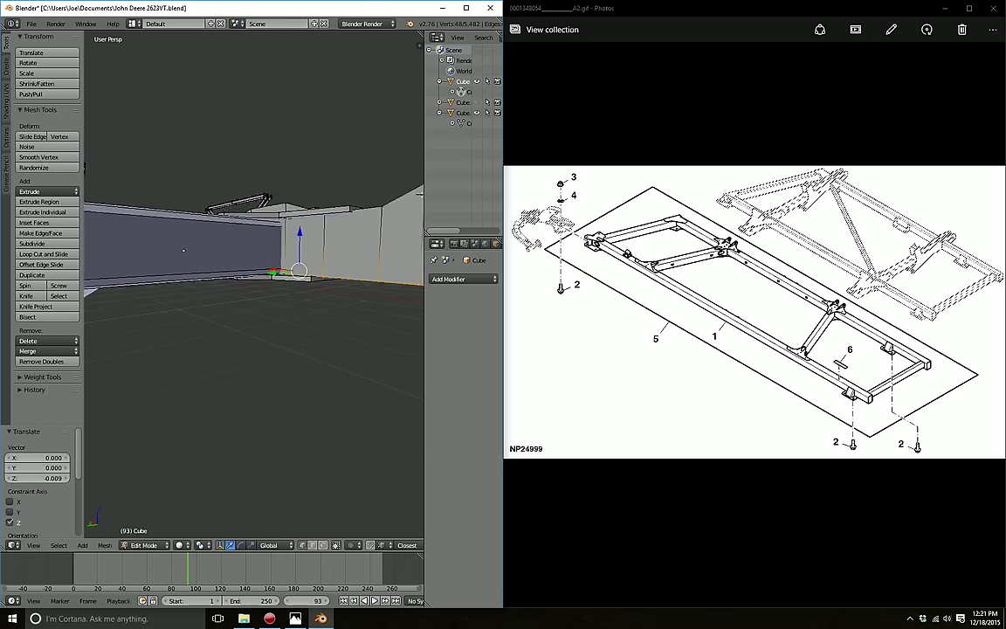
Step: Circle-select the bracket base vertices in wireframe view
key(z)
key(c)
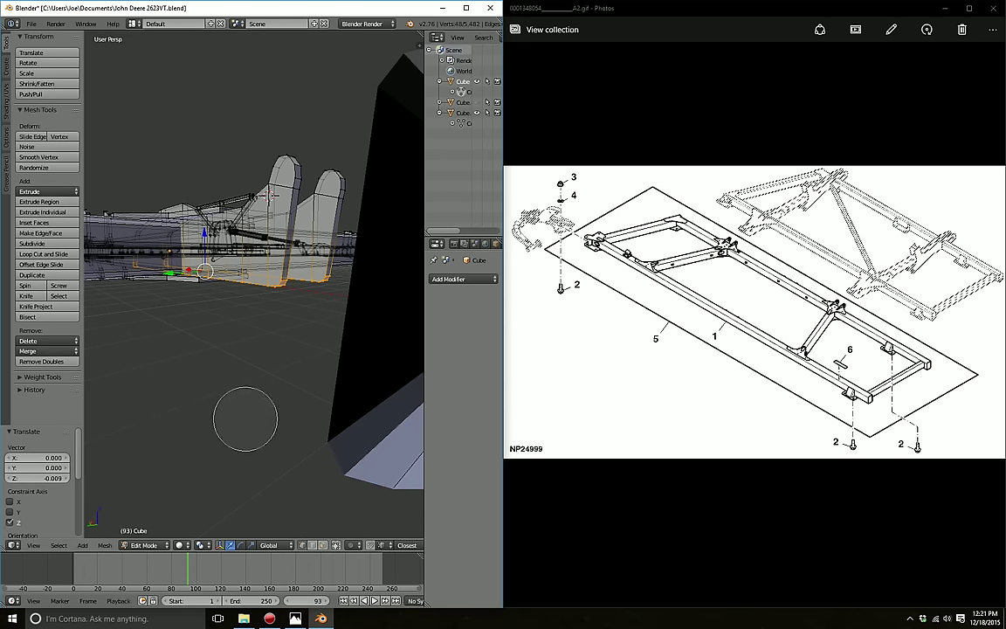
key(Escape)
mouse_move(337, 307)
middle_down()
mouse_move(236, 325)
mouse_move(229, 345)
mouse_move(338, 248)
mouse_move(268, 297)
mouse_move(254, 370)
middle_up()
scroll(225, 327, up, 3)
key(c)
mouse_move(253, 370)
mouse_down()
mouse_move(231, 376)
mouse_move(224, 335)
mouse_move(274, 291)
mouse_move(281, 314)
mouse_up()
key(Escape)
Step: Extrude the bracket base outward, then shift its remaining front edge along X
key(e)
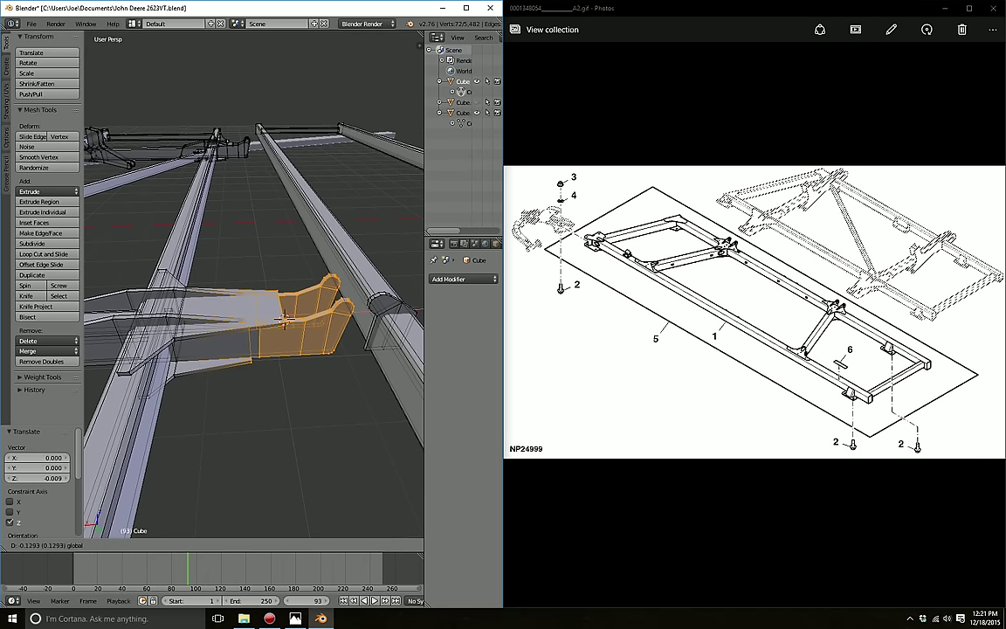
click(284, 323)
middle_drag(284, 323, 299, 320)
key(a)
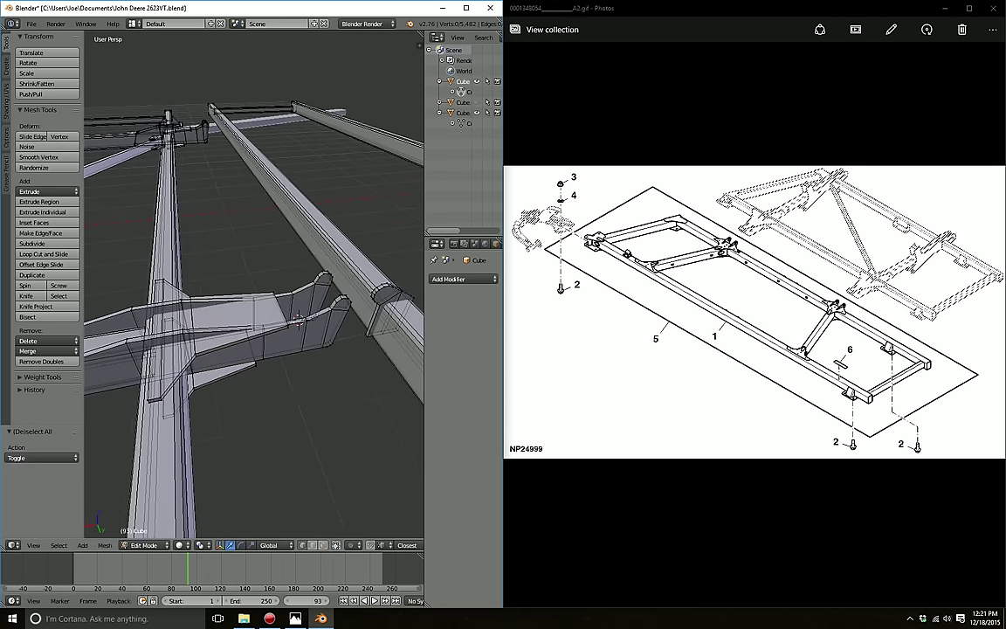
key(l)
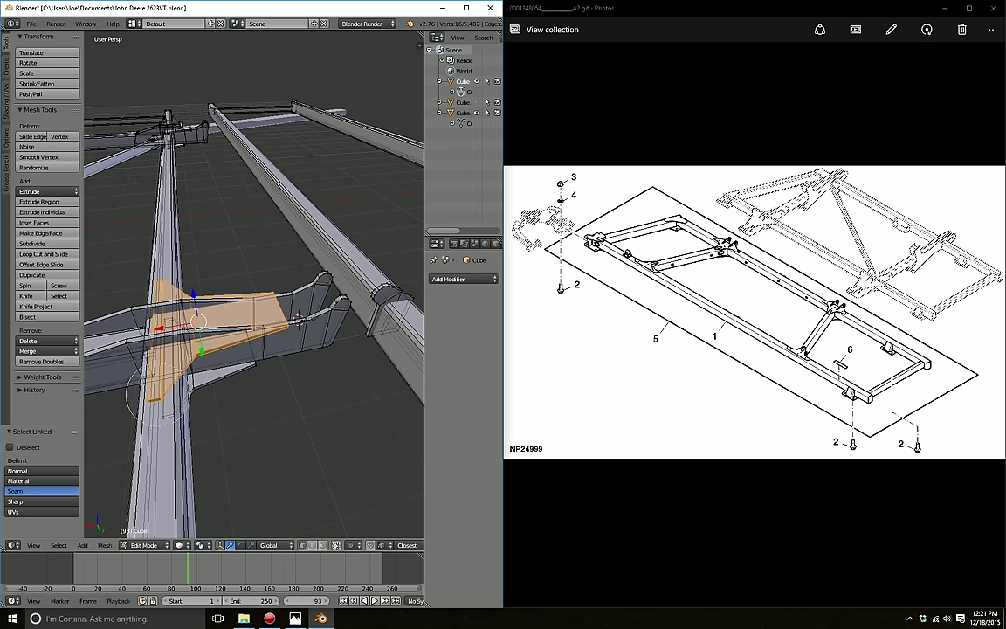
middle_drag(156, 395, 232, 251)
key(Escape)
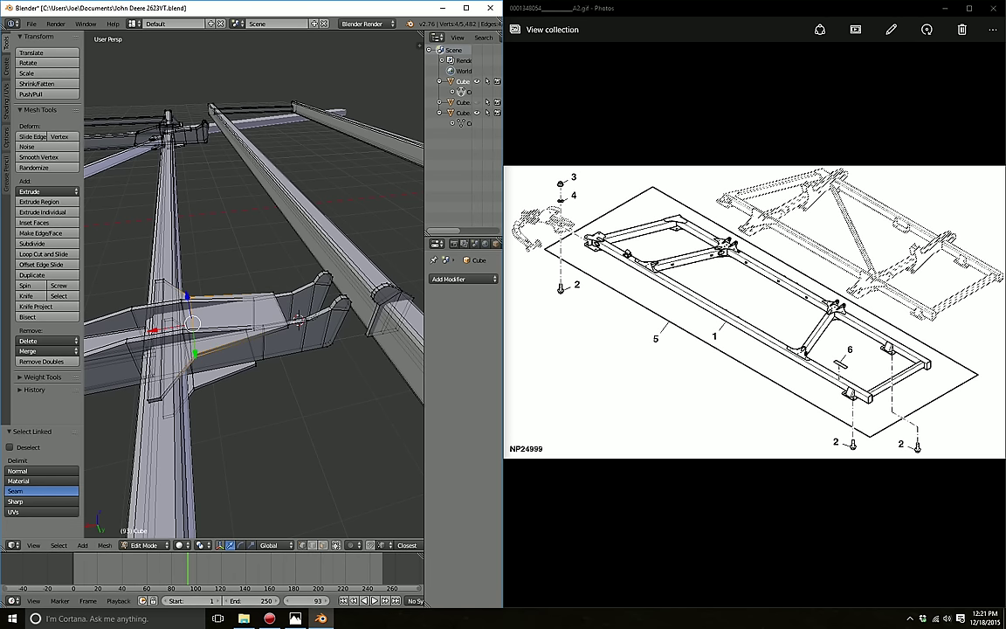
key(g)
key(Return)
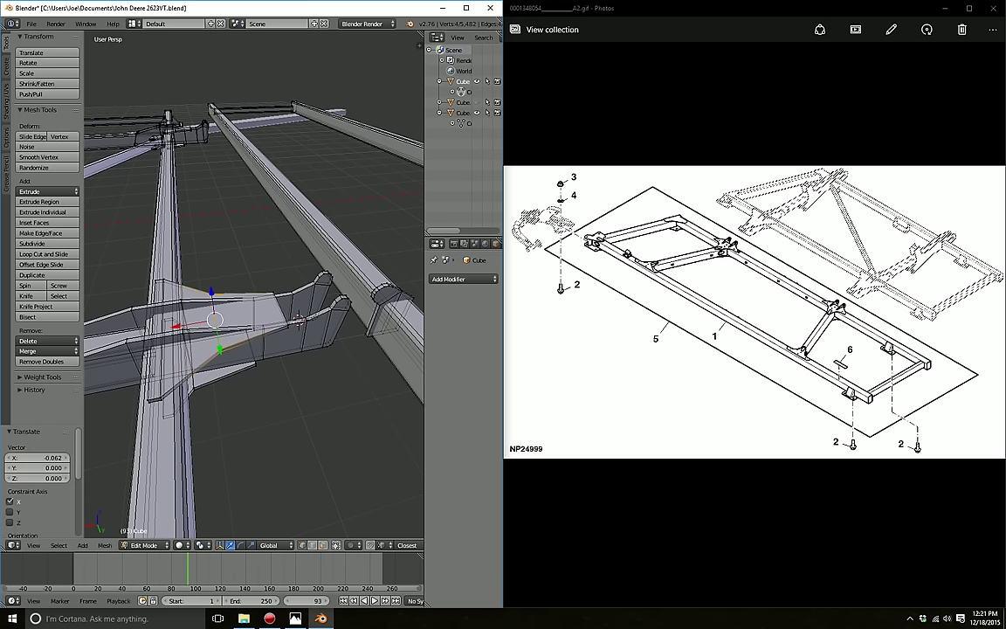
Step: Bevel the bracket's front edge into a rounded end
key(a)
middle_drag(299, 321, 163, 336)
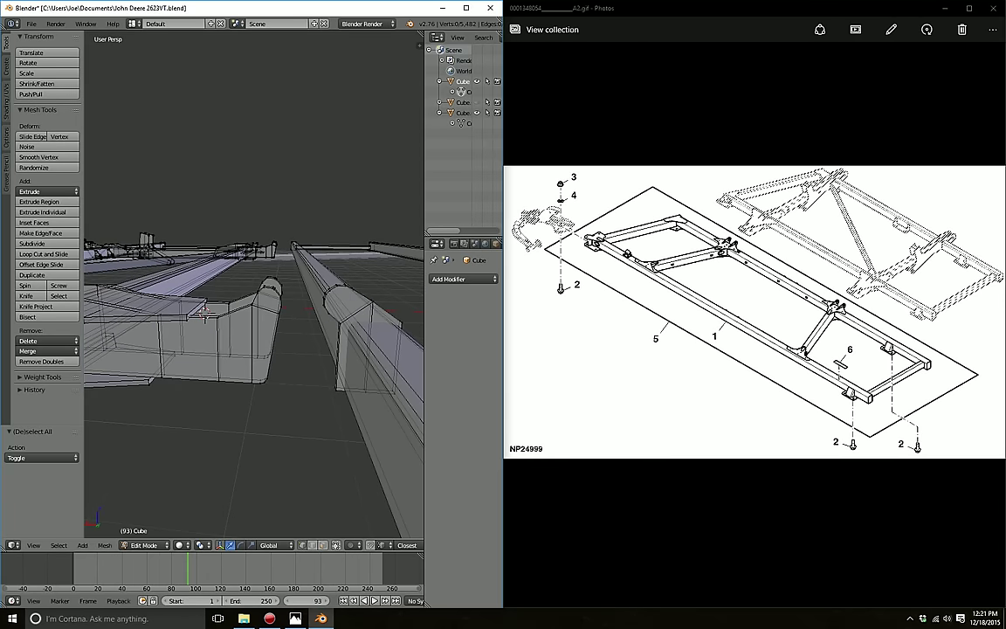
key(c)
drag(291, 467, 296, 289)
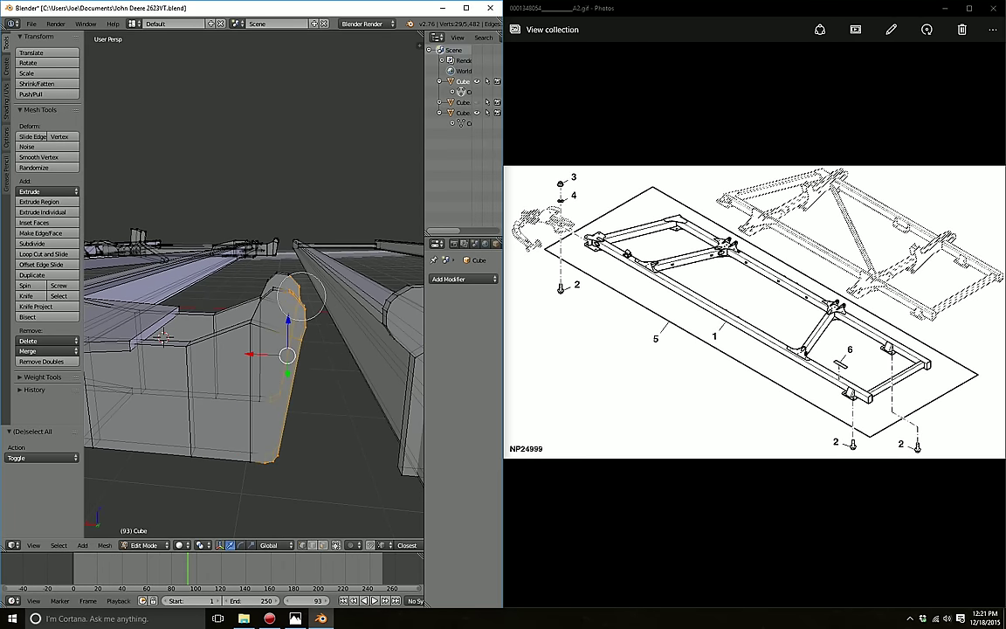
key(ctrl+b)
key(Return)
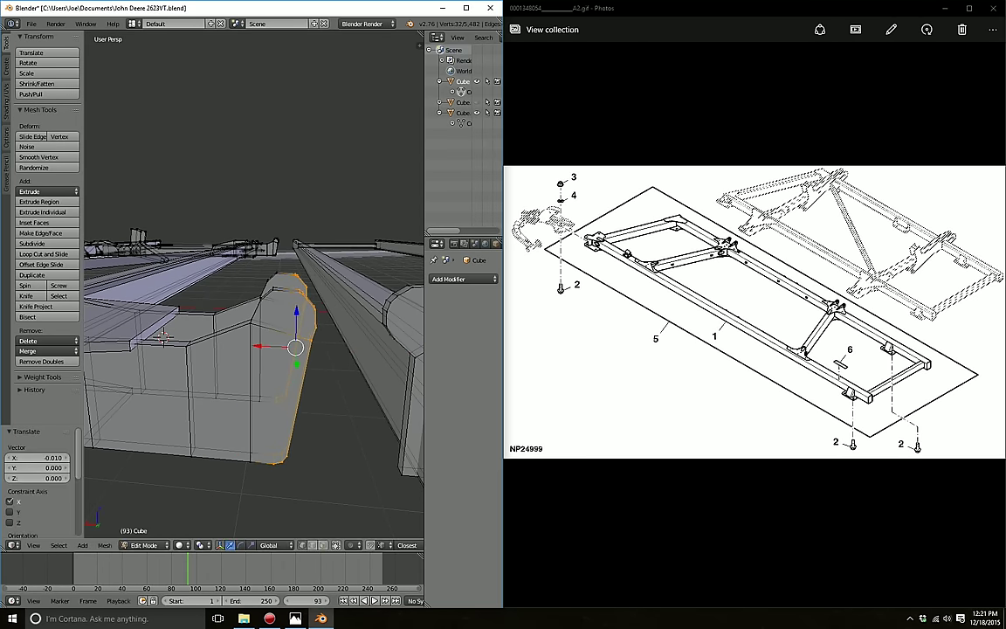
Step: Select the vertices on both bevelled arcs and delete them
key(a)
middle_drag(261, 350, 262, 332)
middle_drag(162, 315, 171, 331)
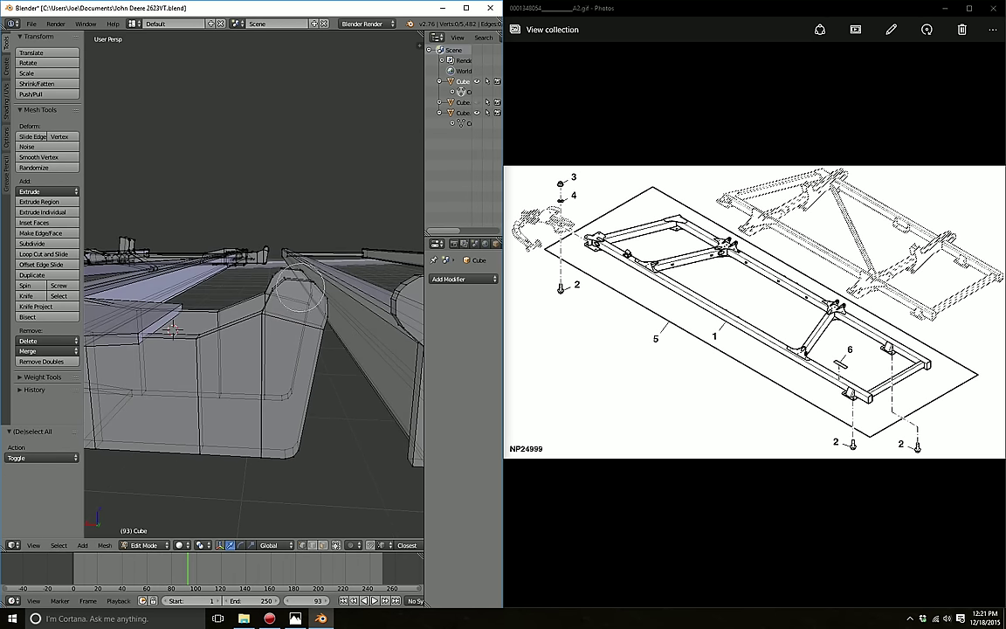
drag(297, 288, 306, 281)
middle_drag(306, 281, 285, 219)
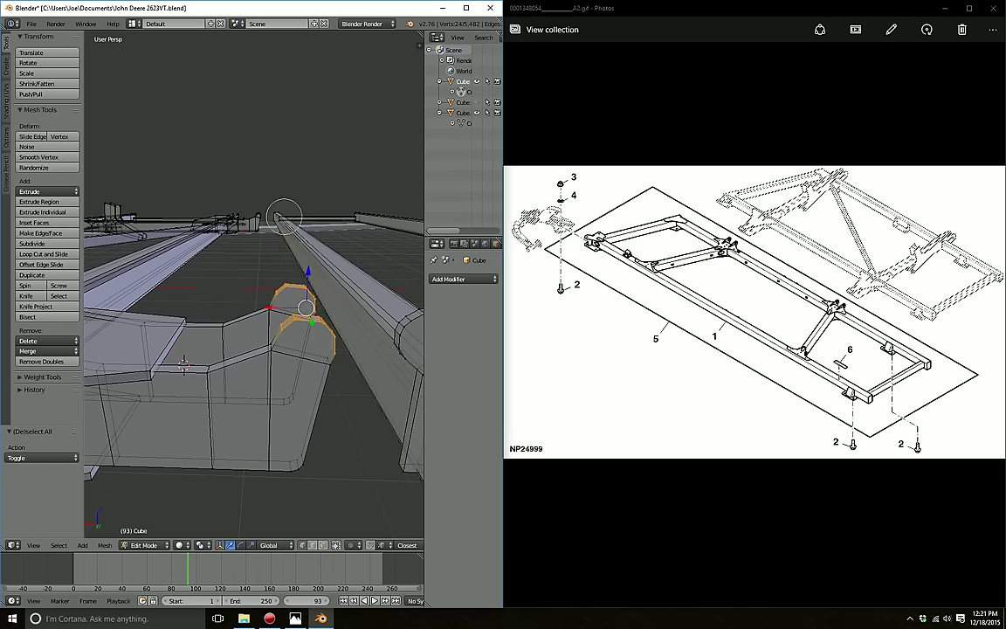
key(x)
click(314, 428)
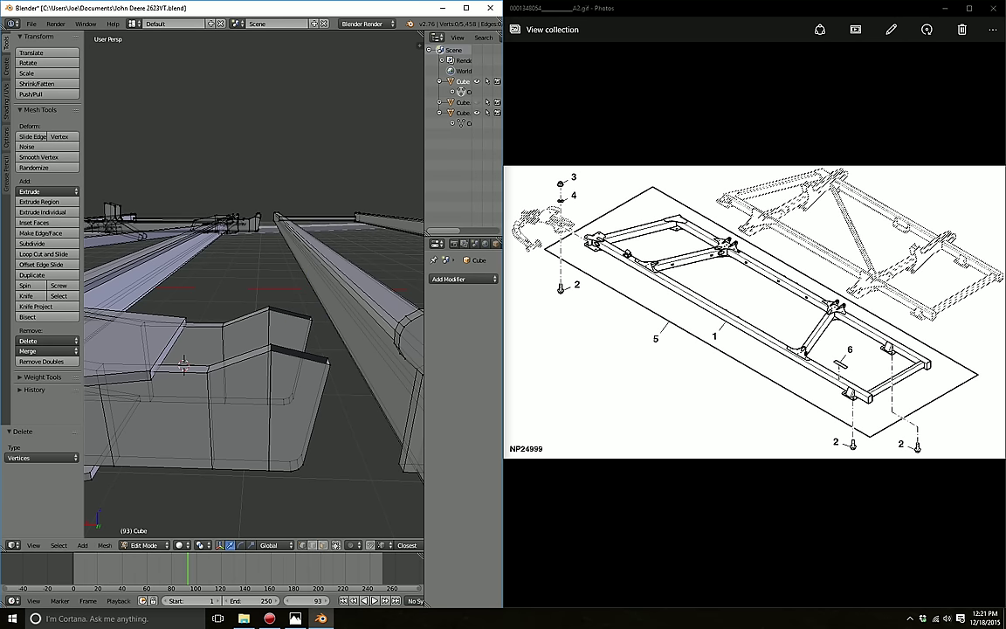
mouse_move(314, 429)
middle_down()
mouse_move(332, 401)
mouse_move(271, 365)
middle_up()
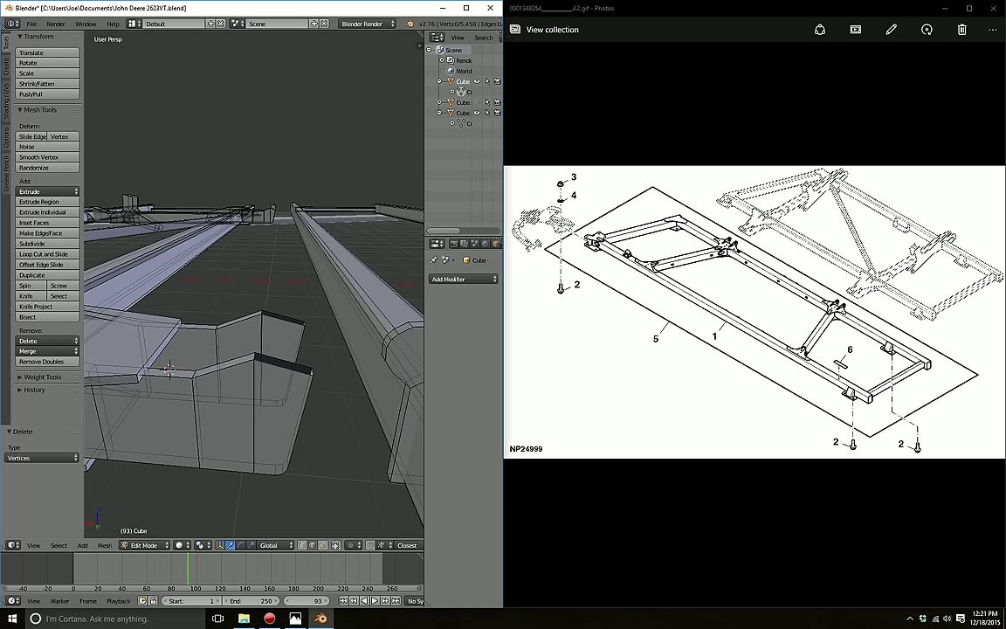
Step: Select the bracket's top edge and extrude it upward about 0.063 units
key(c)
key(a)
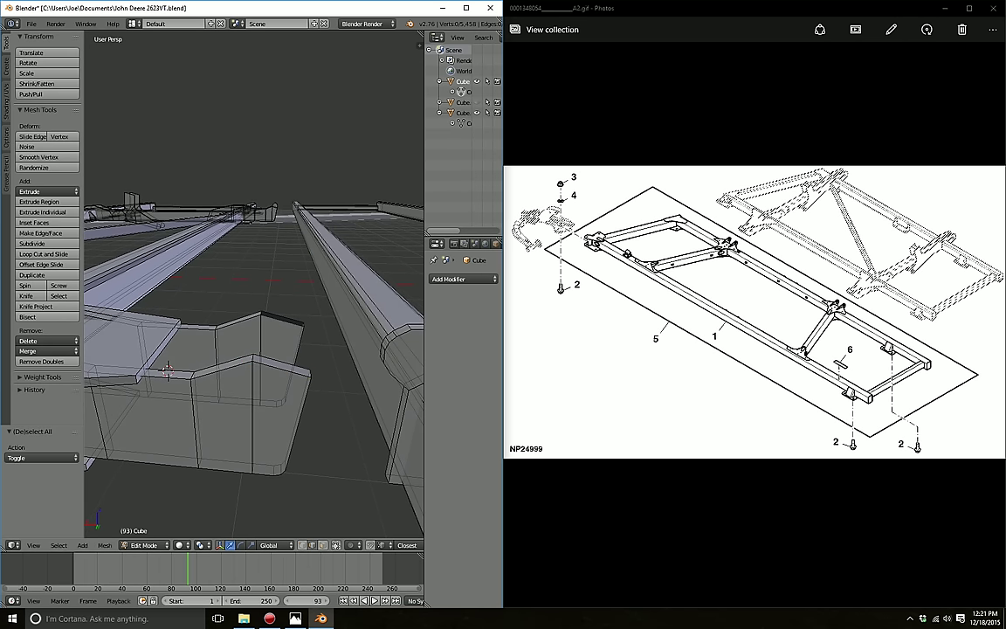
key(ctrl+KP_Add)
key(a)
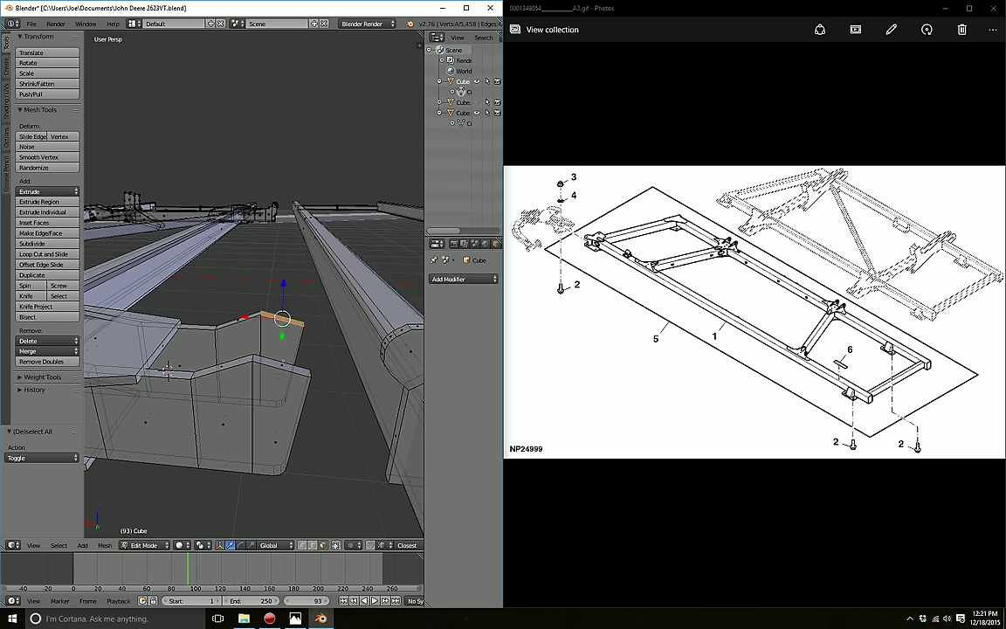
middle_drag(166, 371, 203, 339)
key(e)
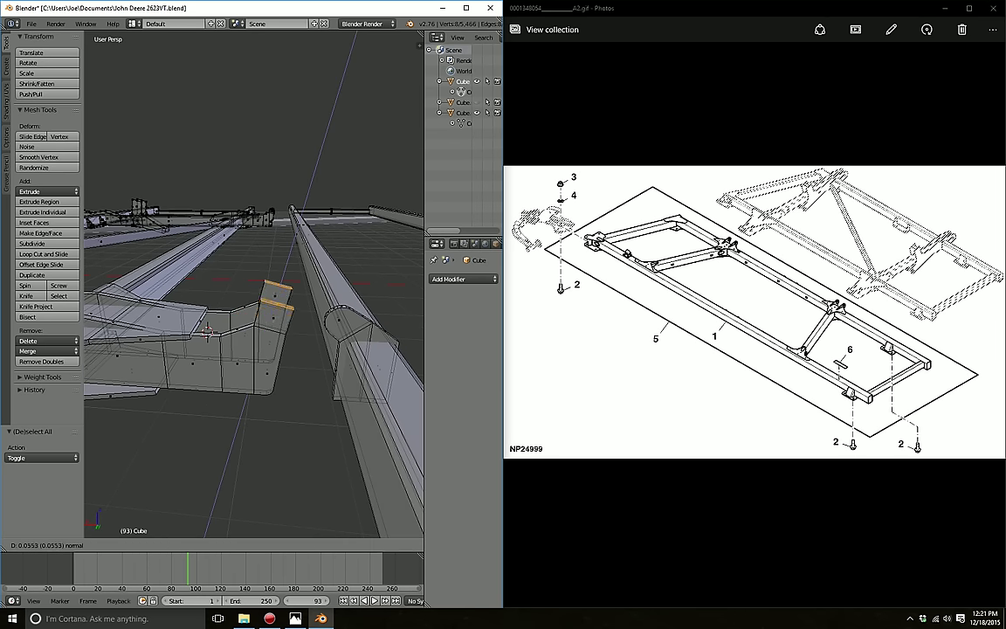
key(Return)
Step: Bevel the new upright's top edges into a rounded lobe
scroll(253, 349, up, 2)
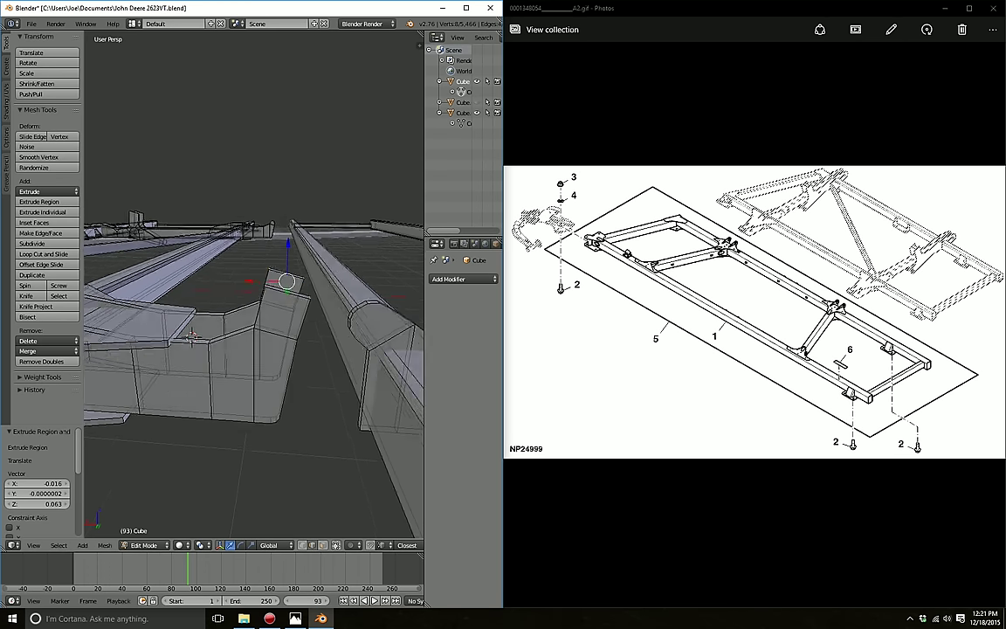
middle_drag(191, 348, 192, 319)
key(ctrl+b)
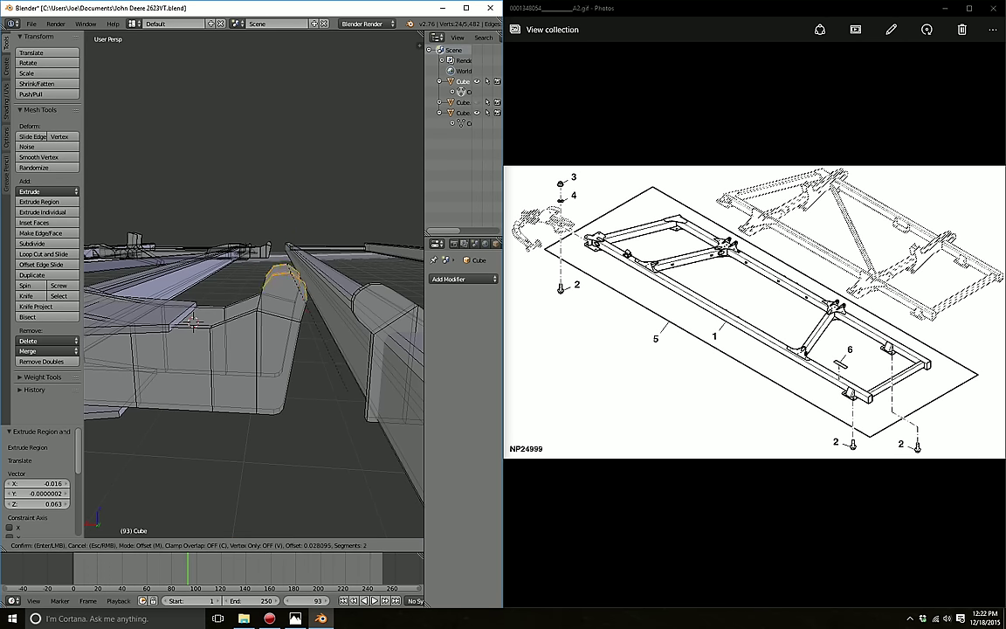
click(194, 321)
key(a)
middle_drag(194, 321, 179, 301)
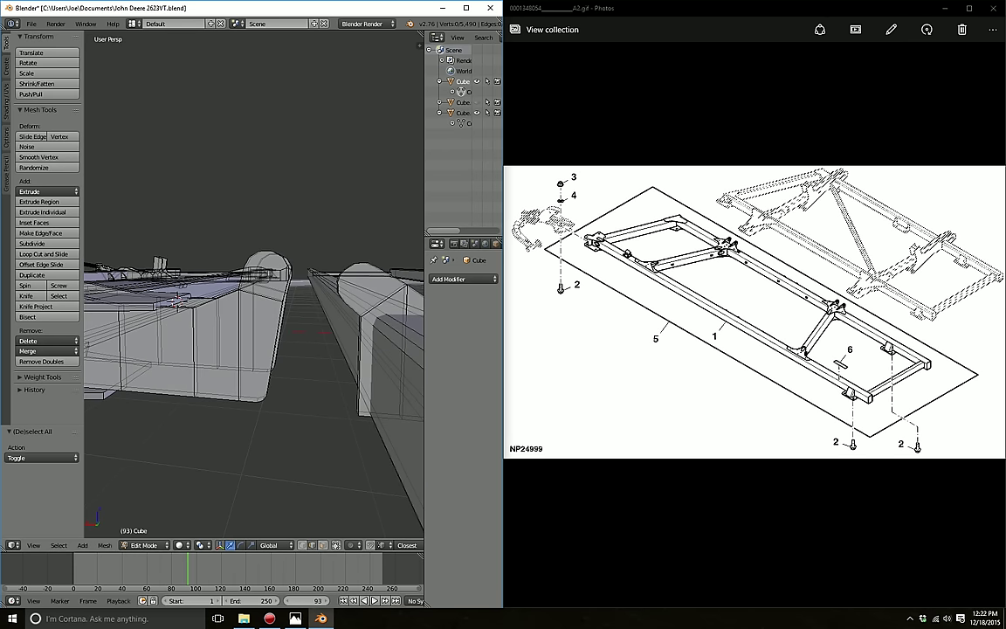
mouse_move(179, 302)
middle_down()
mouse_move(232, 299)
mouse_move(223, 362)
mouse_move(212, 303)
middle_up()
Step: Shift the upright bracket piece 0.018 along X
right_click(318, 292)
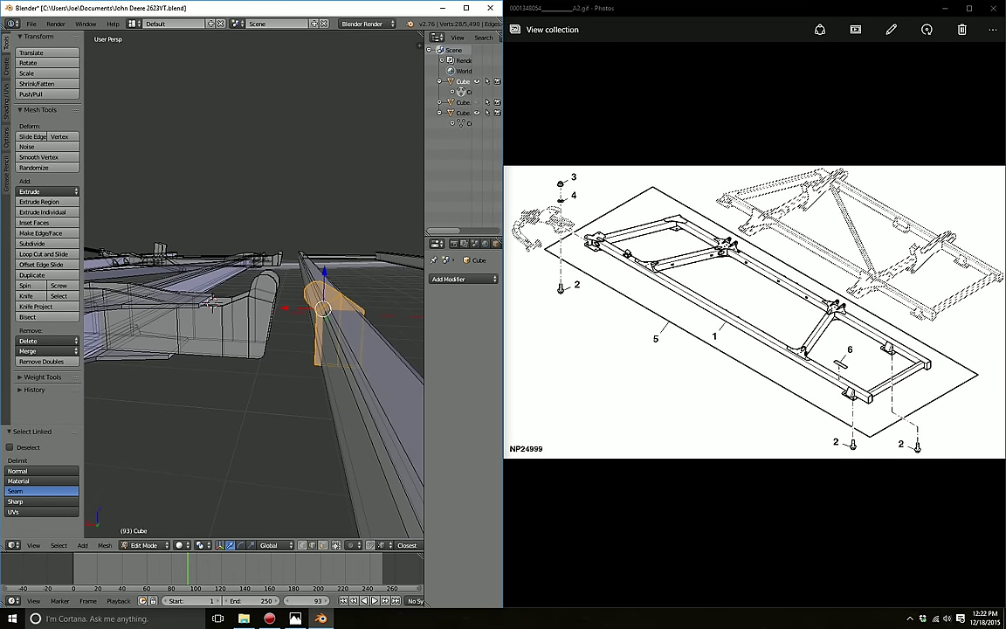
middle_drag(318, 293, 314, 297)
drag(278, 297, 285, 296)
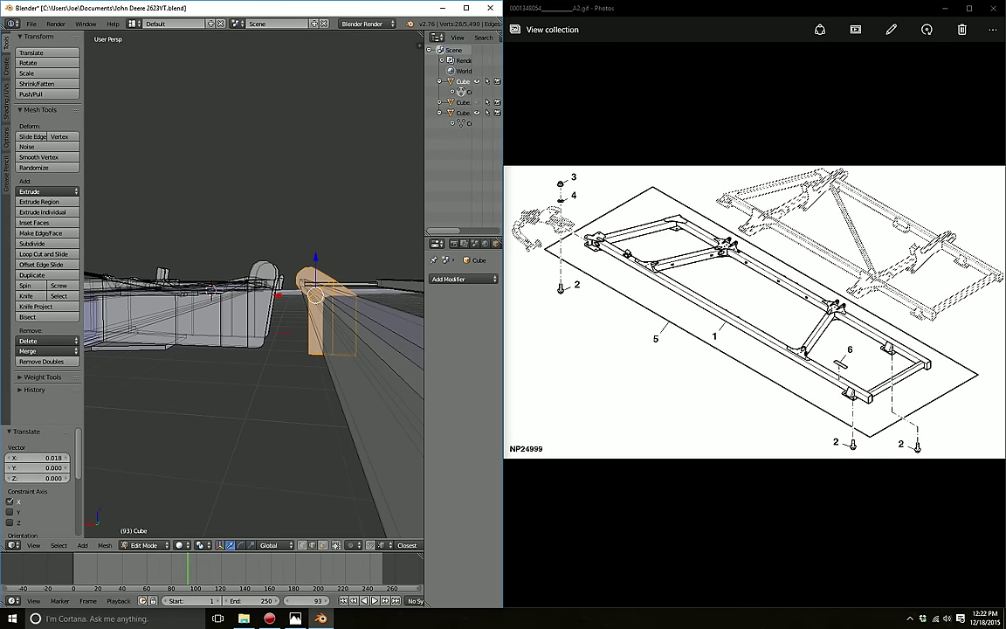
key(a)
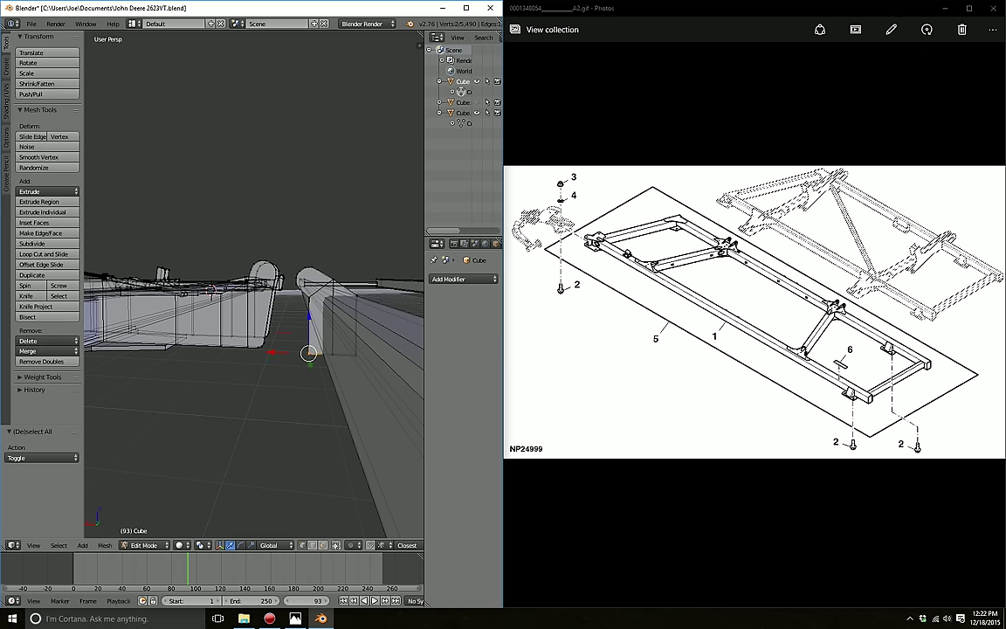
middle_drag(253, 349, 263, 214)
middle_drag(253, 301, 252, 313)
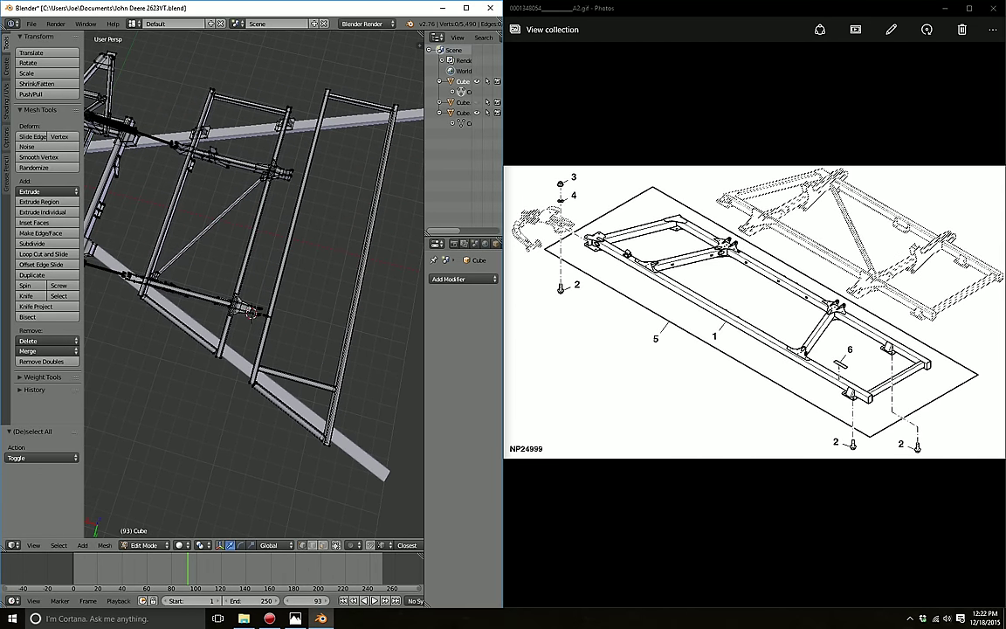
Step: Select a whole frame beam from its corner vertex and slide it sideways
right_click(326, 92)
key(l)
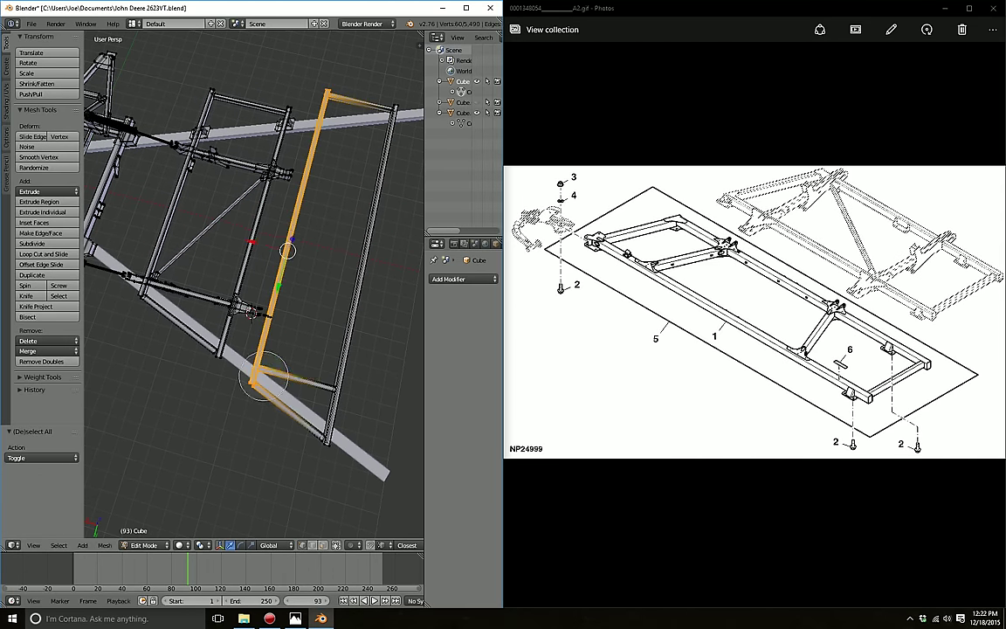
scroll(281, 247, up, 3)
scroll(295, 369, up, 2)
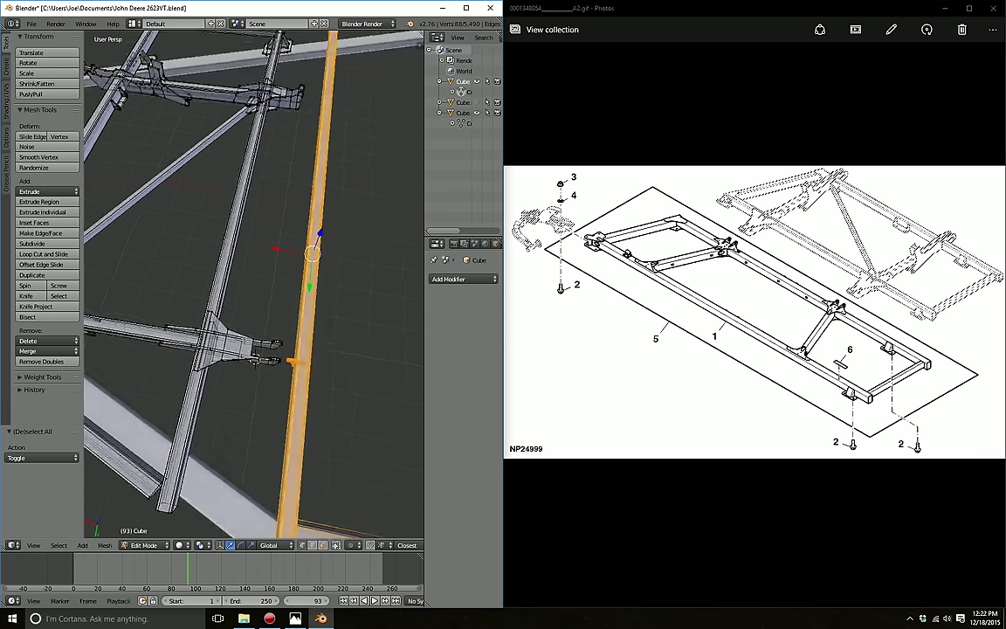
middle_drag(297, 368, 288, 332)
key(g)
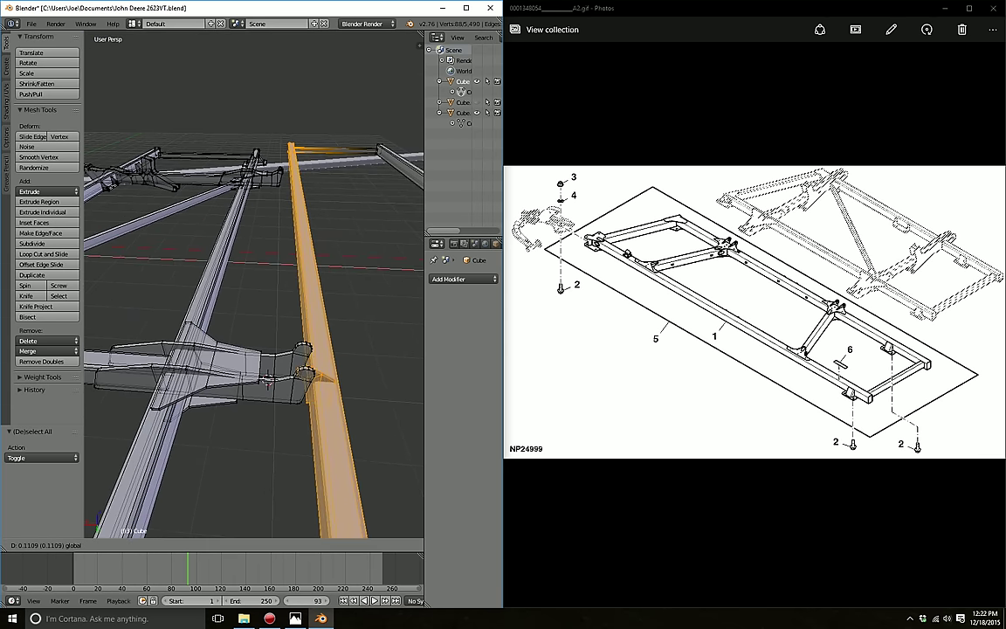
click(268, 382)
middle_drag(268, 381, 261, 307)
scroll(261, 307, up, 2)
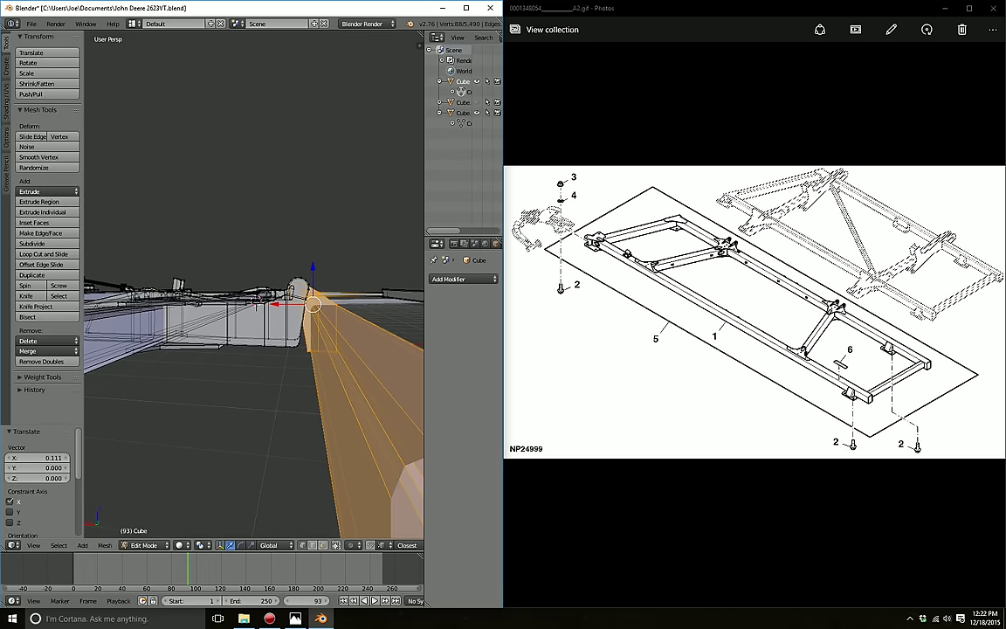
scroll(261, 308, up, 2)
Step: Raise the linked bracket part along Z
key(a)
key(l)
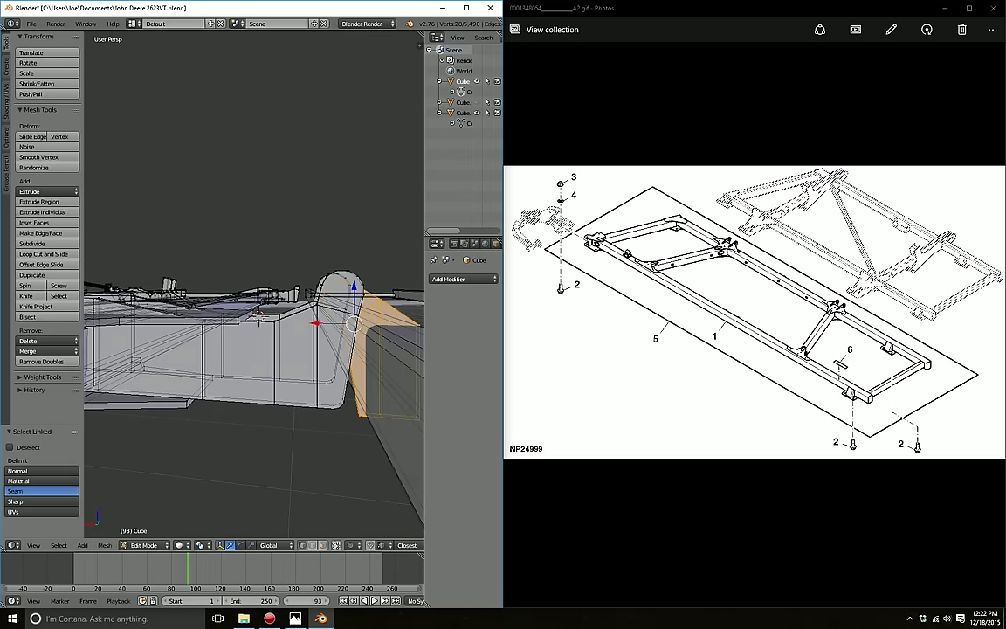
mouse_move(259, 311)
middle_down()
mouse_move(175, 332)
mouse_move(86, 222)
middle_up()
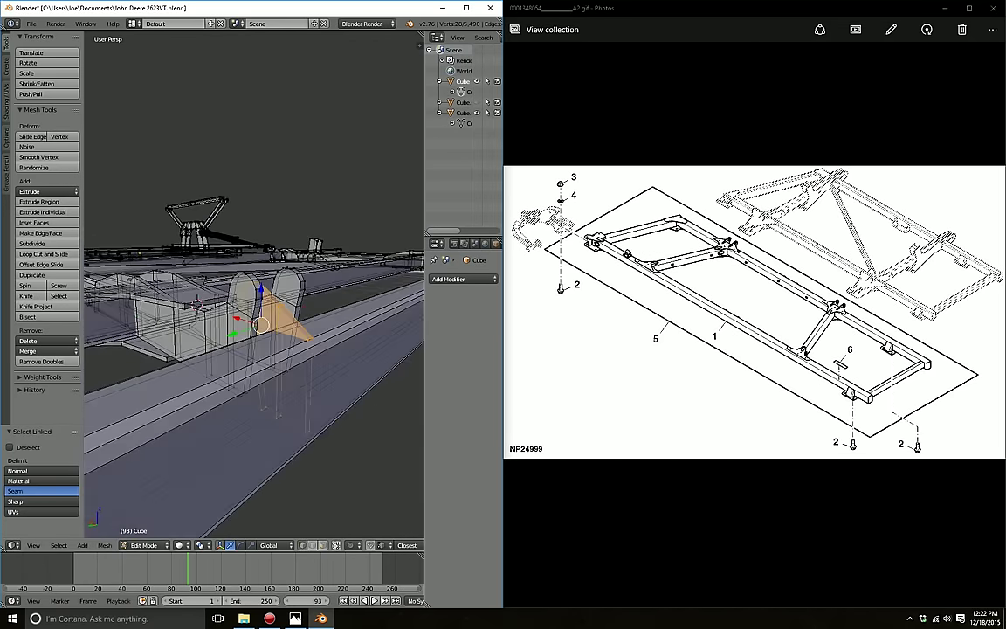
key(g)
key(z)
click(85, 222)
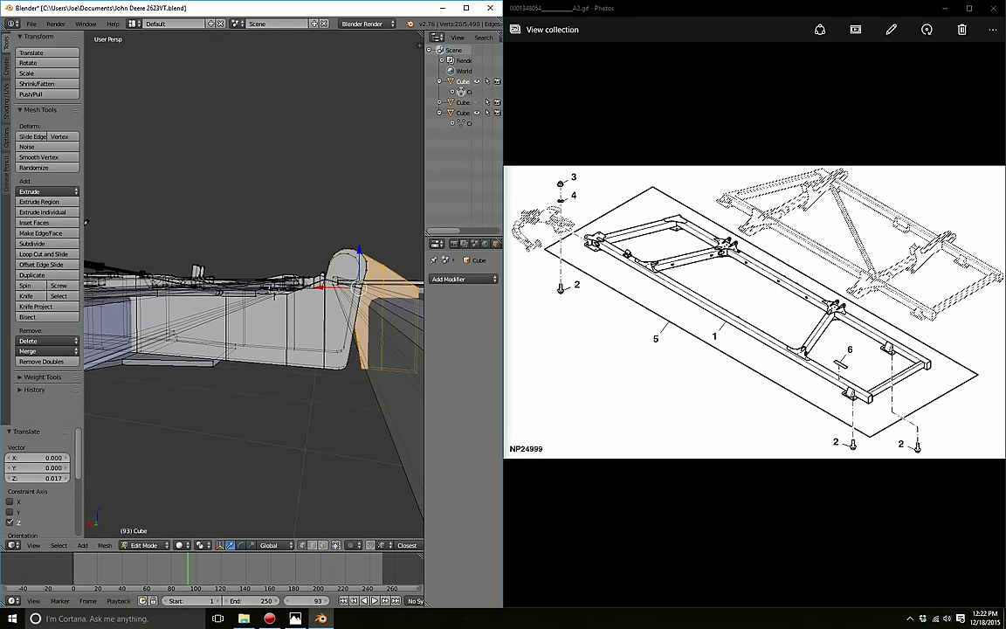
key(a)
Step: Select the frame's corner edges, post and top beam and shift them along Y
mouse_move(218, 332)
middle_down()
mouse_move(238, 300)
mouse_move(224, 417)
middle_up()
scroll(237, 300, up, 5)
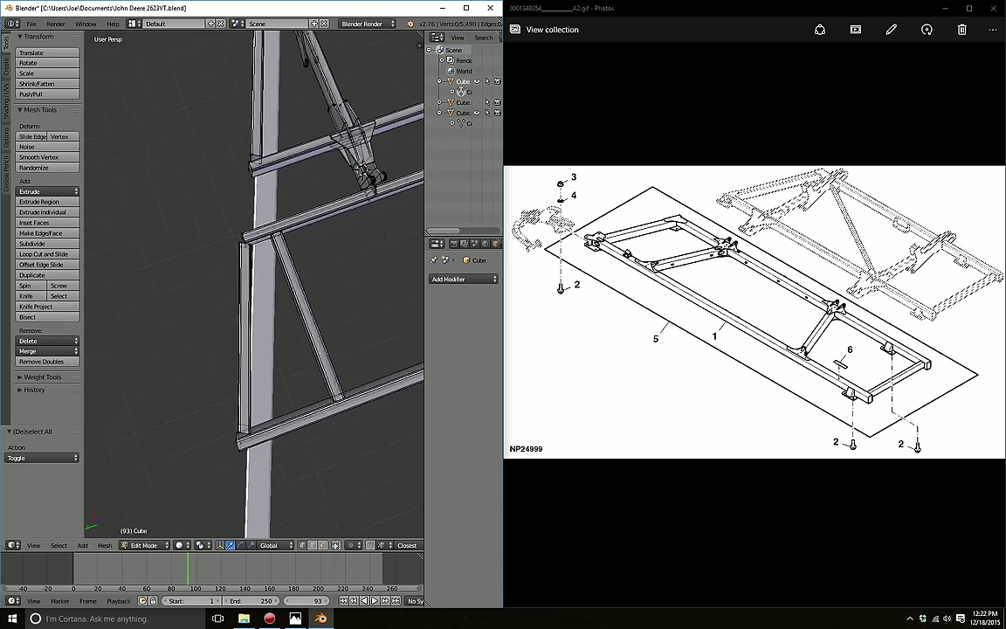
key(c)
click(236, 428)
drag(245, 255, 246, 235)
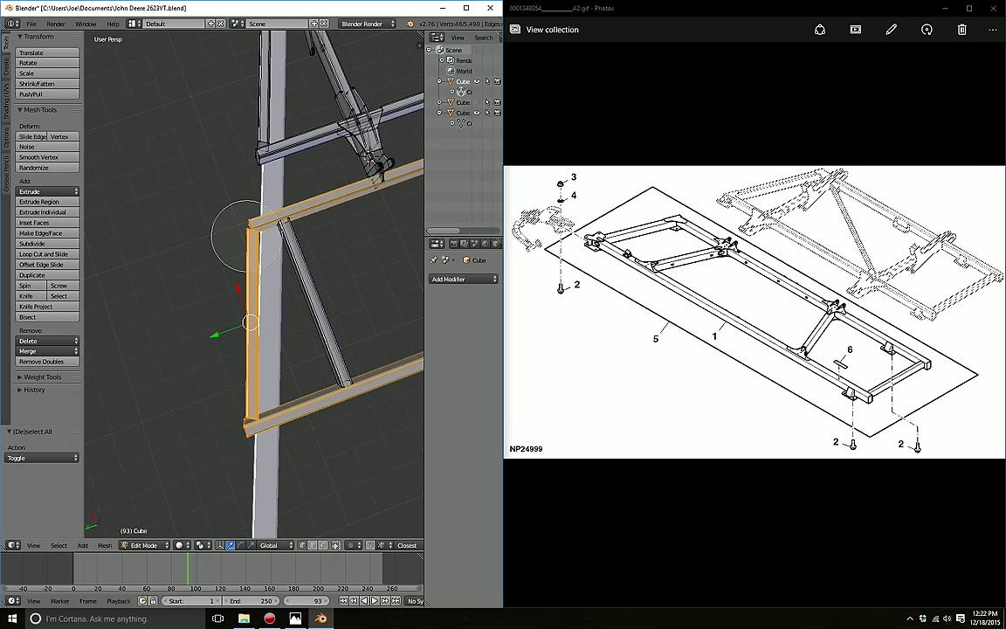
key(g)
key(y)
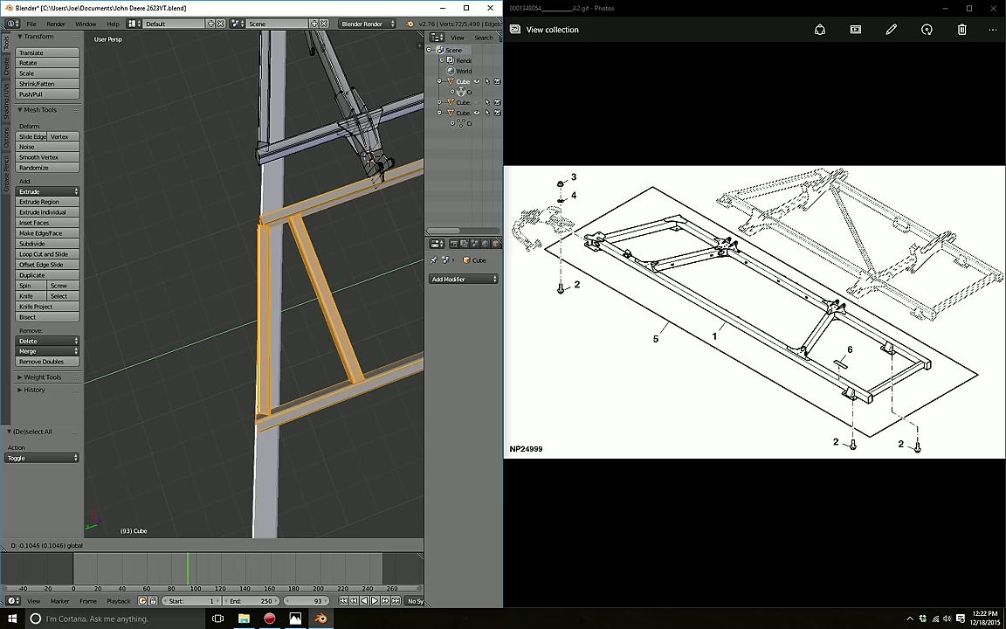
key(Return)
Step: Drop the lower beam edges from the selection and move the rest further along Y
key(c)
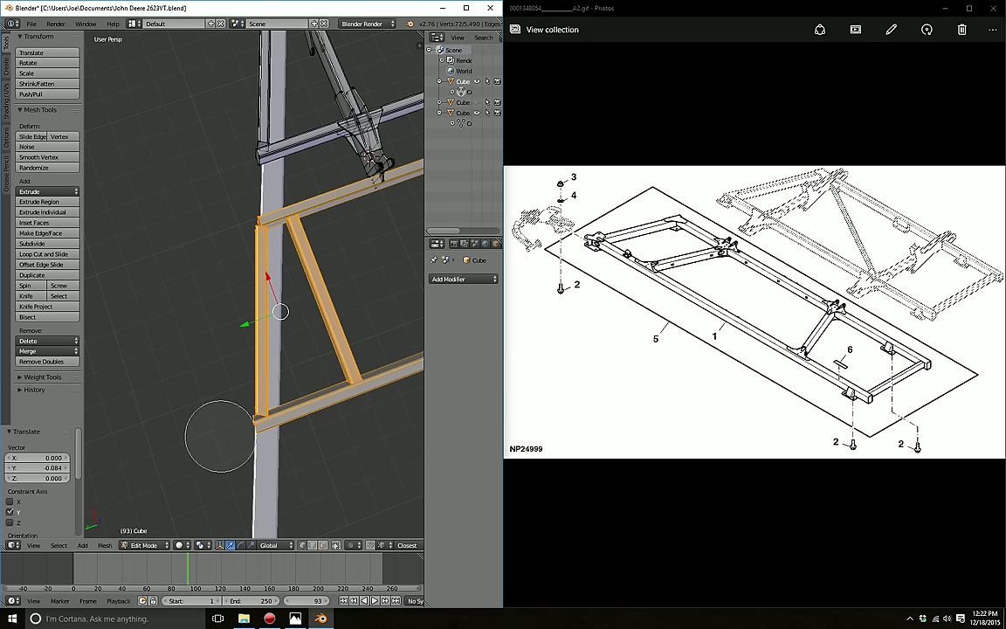
middle_drag(213, 437, 375, 376)
key(g)
key(y)
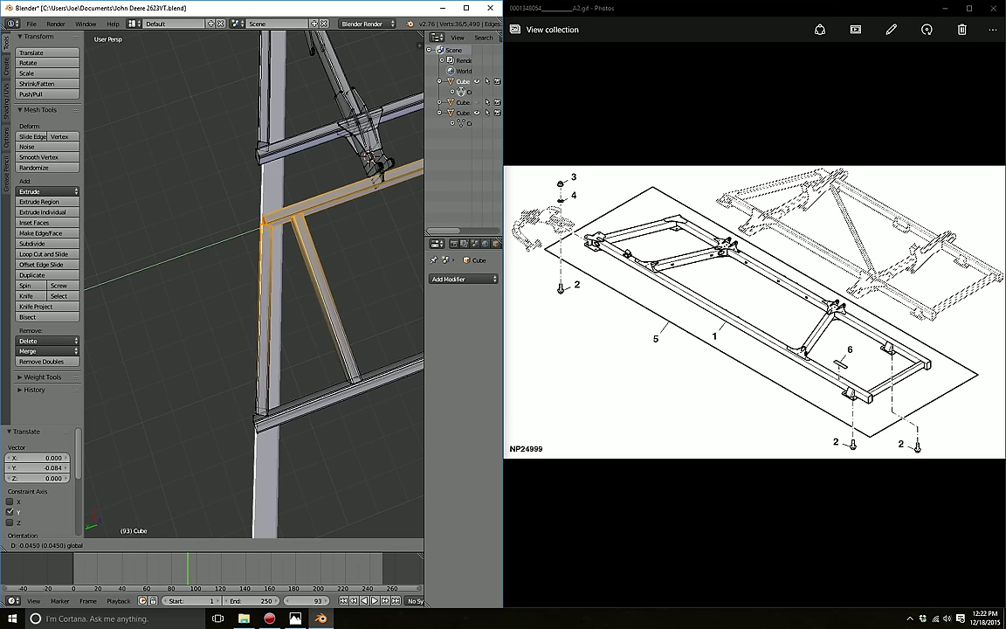
key(Return)
key(a)
middle_drag(253, 288, 314, 257)
middle_drag(253, 253, 339, 374)
Step: Select the frame's end crossbar and shift it along X
key(c)
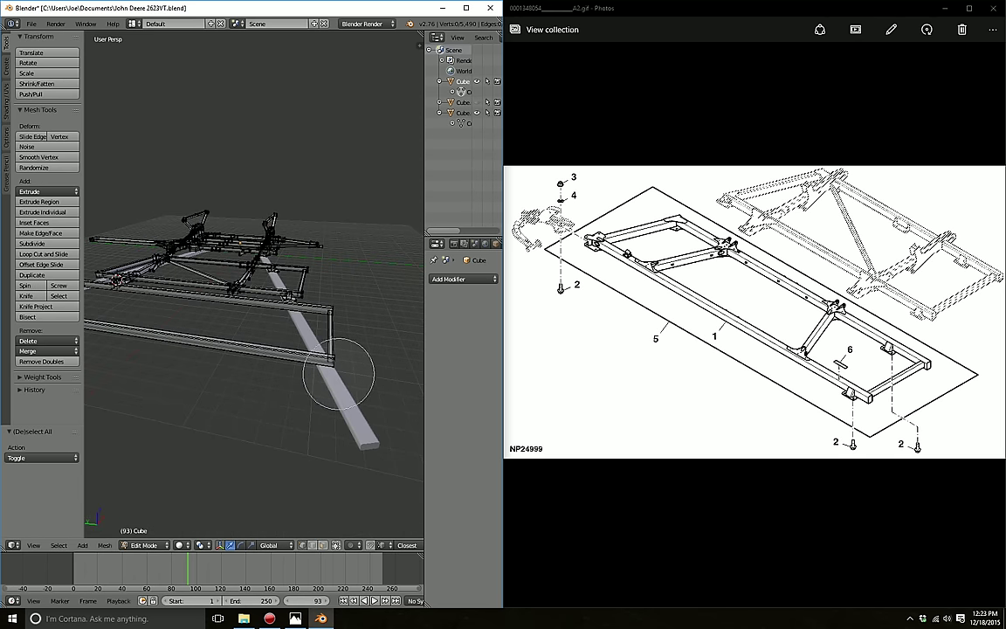
drag(339, 373, 358, 311)
key(Escape)
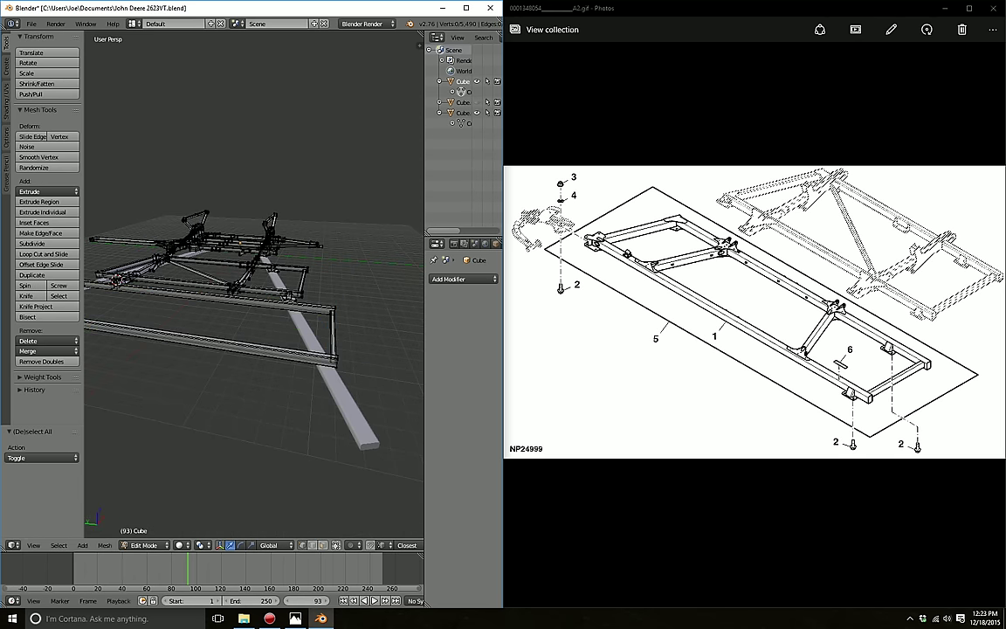
mouse_move(253, 288)
middle_down()
mouse_move(254, 262)
mouse_move(267, 279)
mouse_move(301, 257)
middle_up()
scroll(254, 289, down, 4)
scroll(253, 288, down, 2)
scroll(254, 288, up, 3)
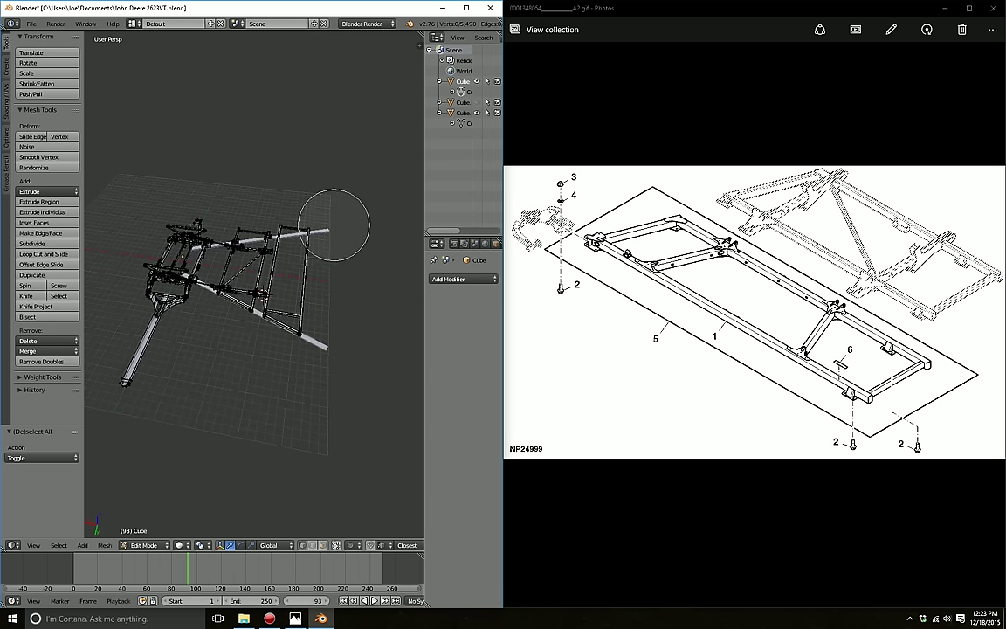
drag(334, 224, 329, 298)
key(Escape)
scroll(321, 338, up, 2)
key(g)
key(x)
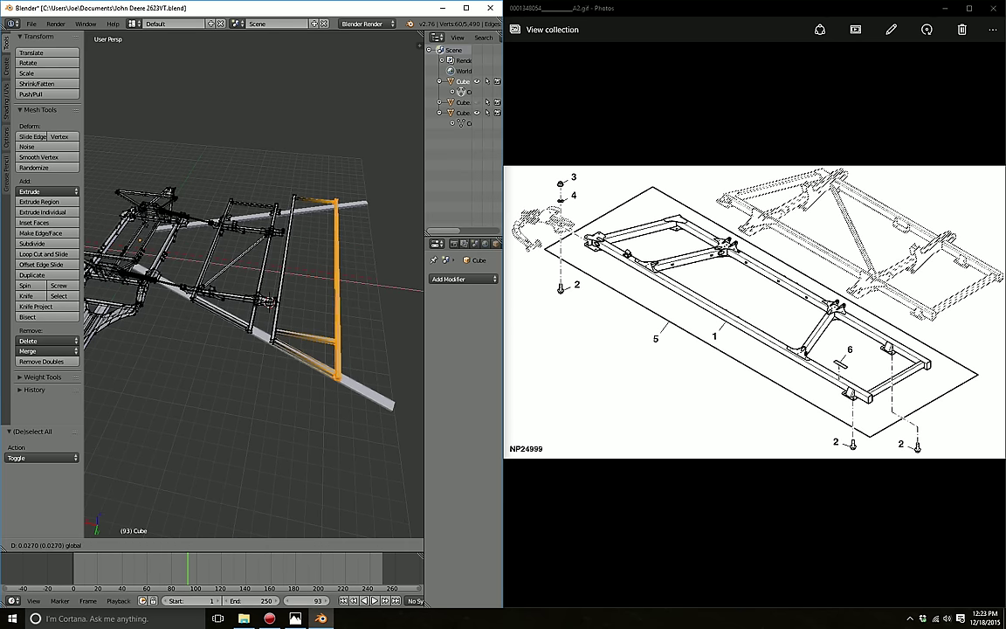
key(Return)
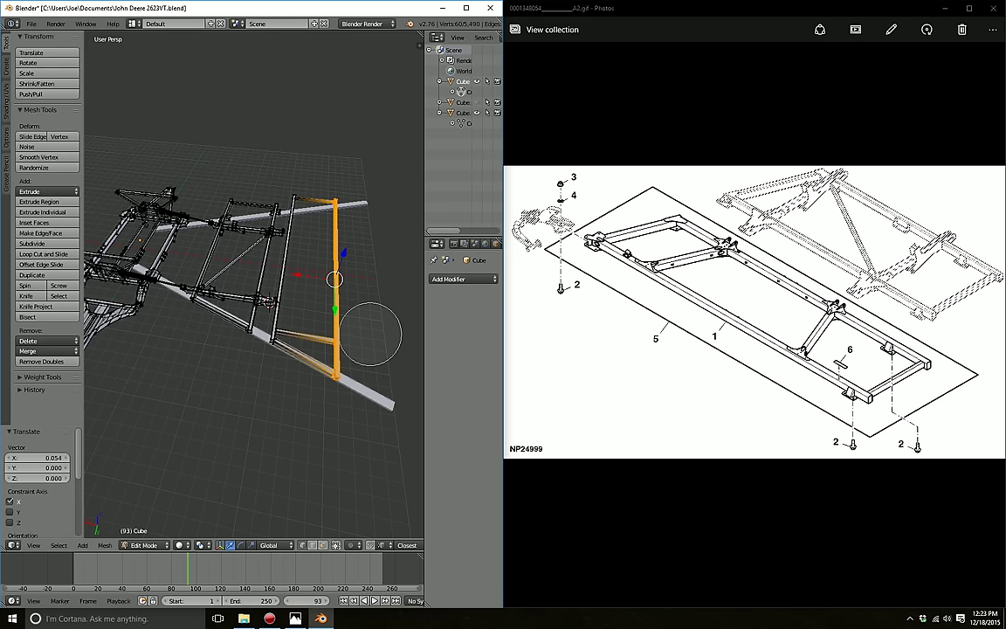
Step: Nudge the diagonal crossmember's corner vertices about 0.038 along Y to meet the rail
middle_drag(348, 168, 219, 403)
scroll(192, 358, up, 3)
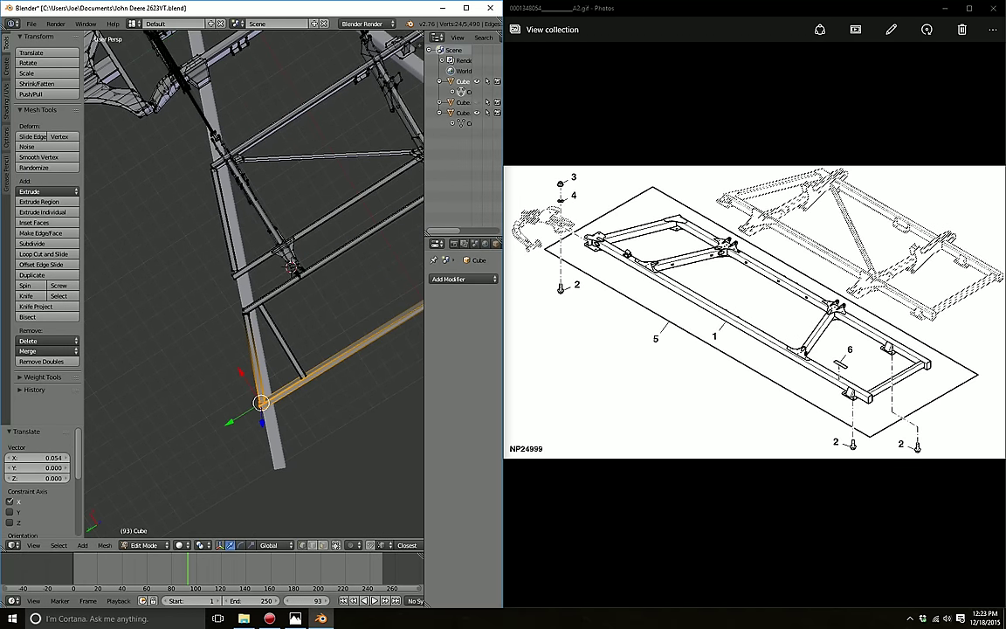
key(a)
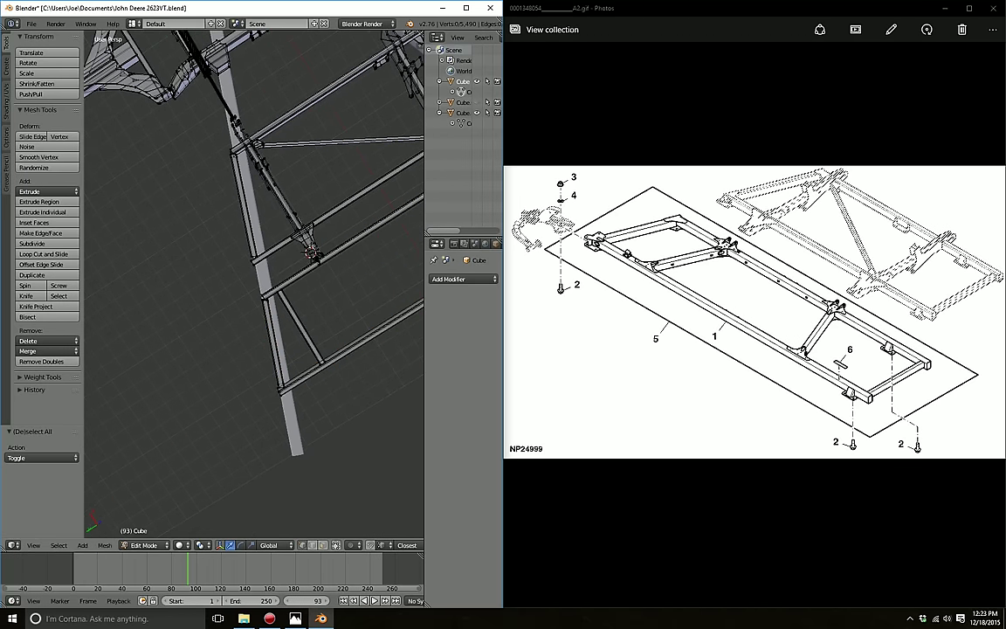
shift+middle_drag(236, 425, 275, 394)
key(c)
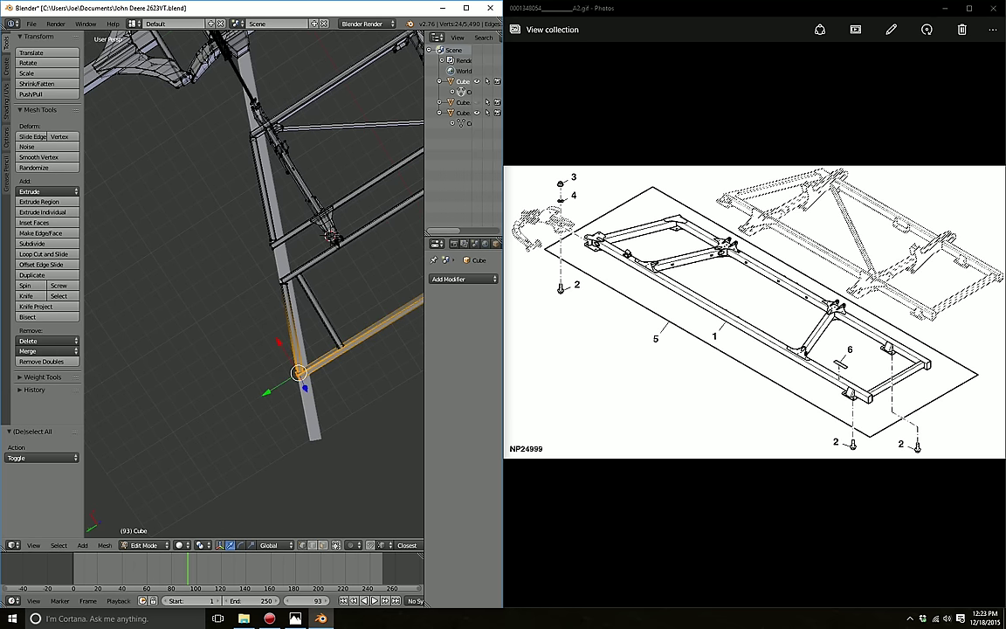
key(g)
key(y)
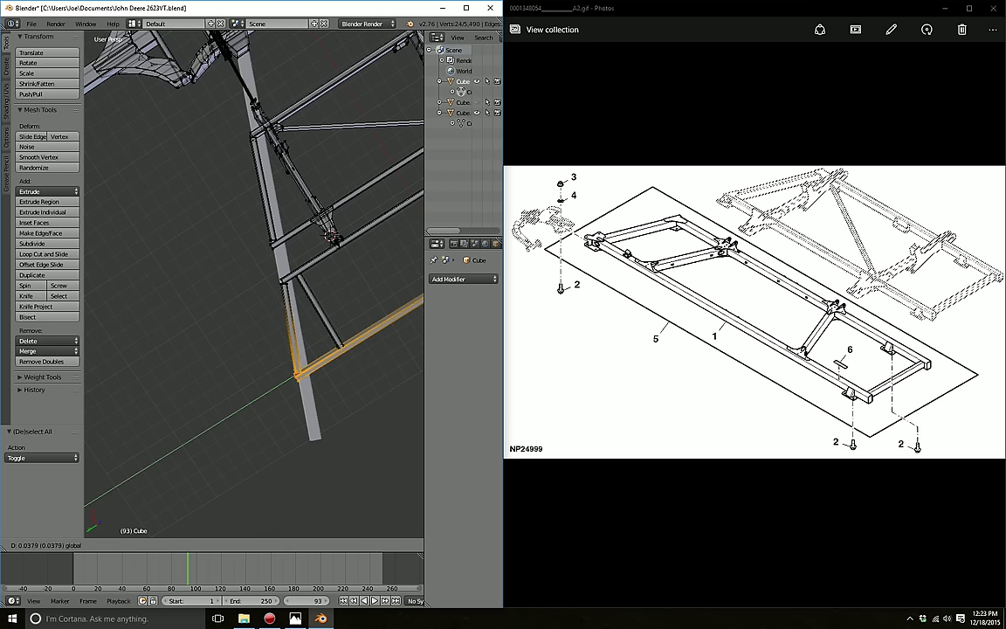
click(306, 305)
scroll(306, 306, down, 5)
mouse_move(305, 306)
middle_down()
mouse_move(262, 297)
mouse_move(284, 284)
mouse_move(260, 260)
mouse_move(249, 279)
mouse_move(260, 260)
mouse_move(261, 297)
mouse_move(258, 271)
mouse_move(260, 279)
middle_up()
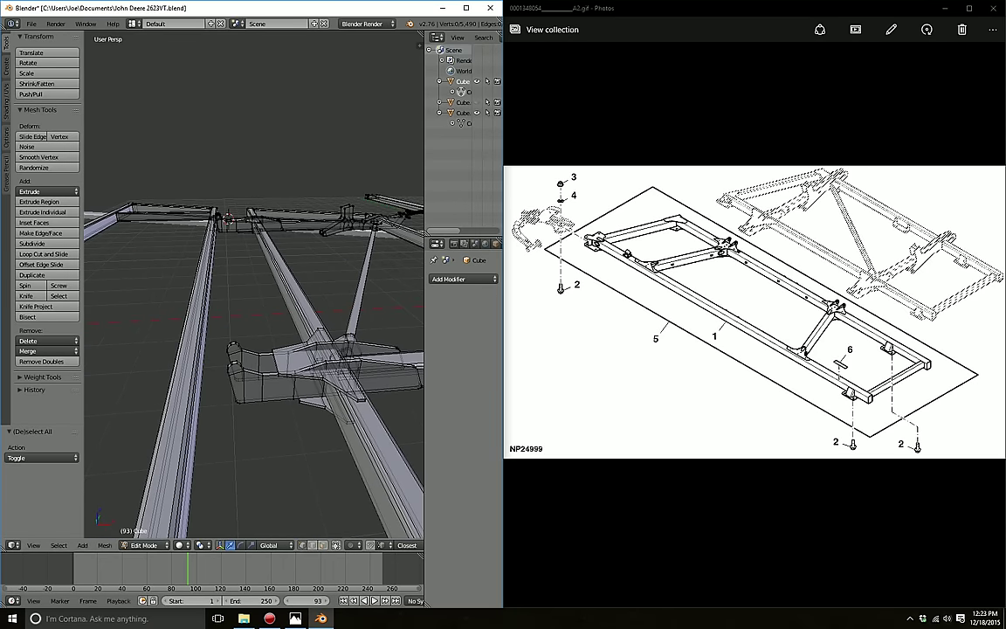
Step: Select the linked bracket piece and delete its vertices
key(l)
Step: Duplicate the rod piece and slide the copy along Y
key(l)
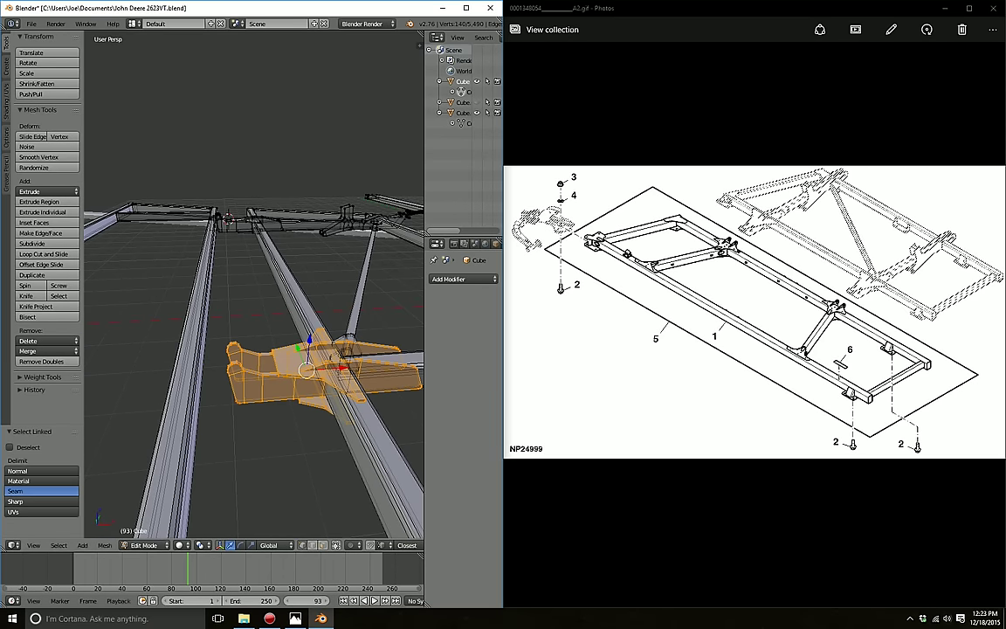
key(x)
key(Return)
middle_drag(262, 280, 271, 227)
middle_drag(262, 280, 249, 314)
key(l)
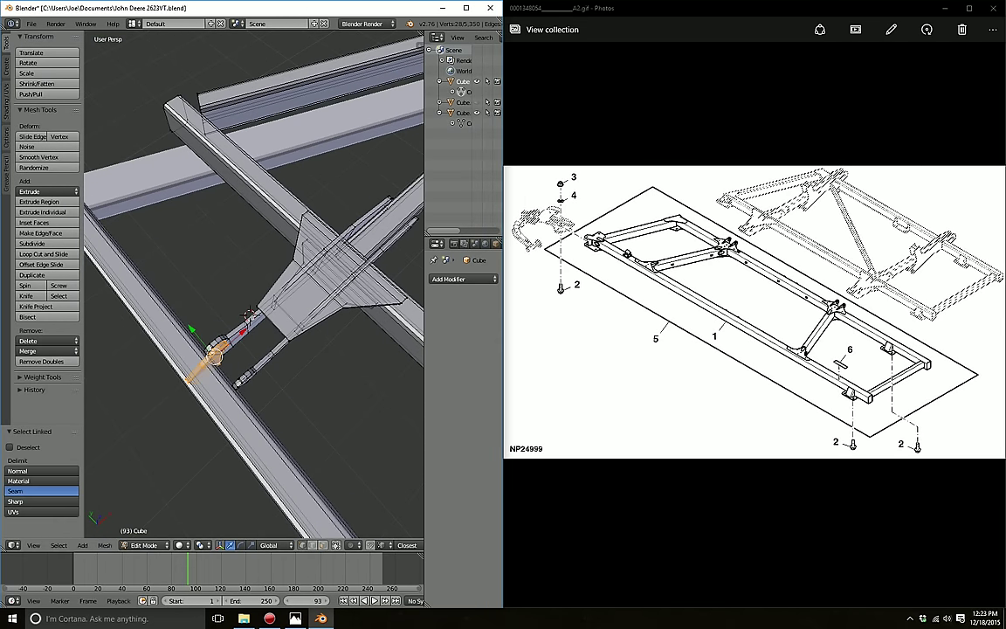
key(shift+d)
key(g)
key(y)
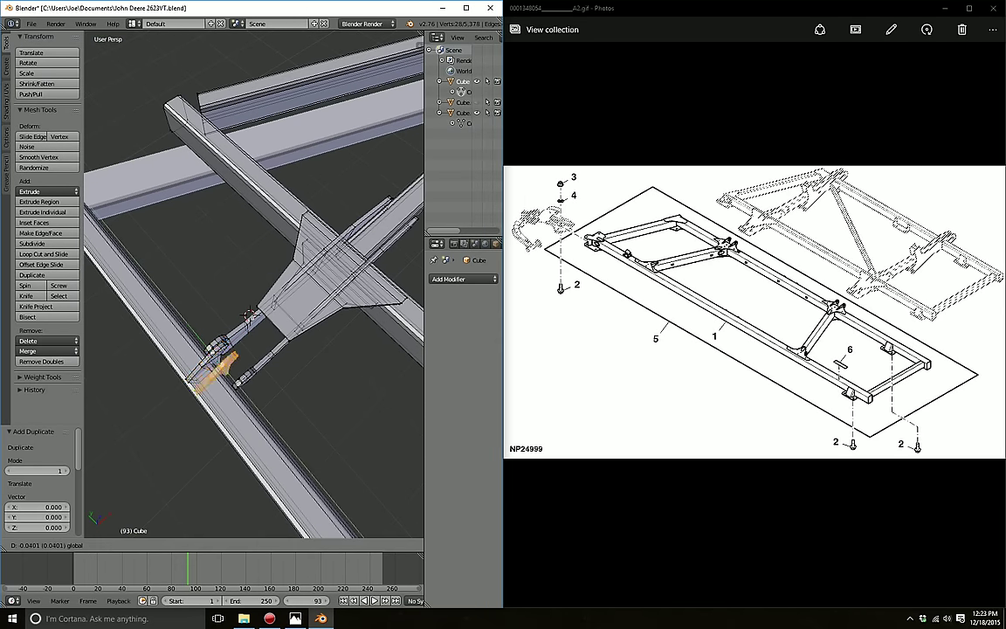
key(Return)
mouse_move(248, 315)
middle_down()
mouse_move(267, 356)
mouse_move(218, 334)
middle_up()
Step: Duplicate the linked bracket assembly and place the copy on the other crossmember along Y
key(l)
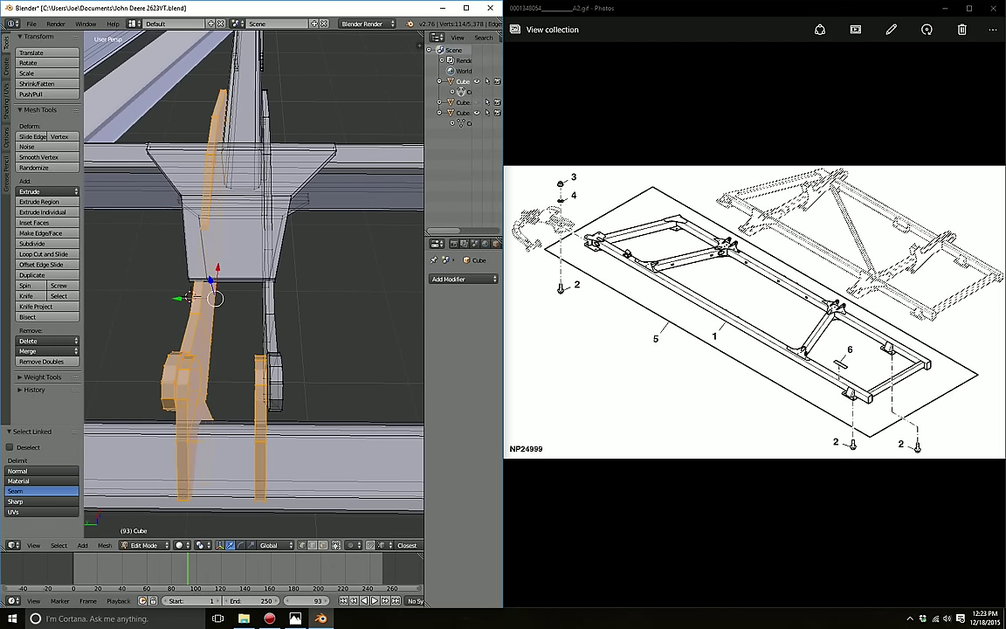
middle_drag(219, 334, 253, 310)
key(shift+d)
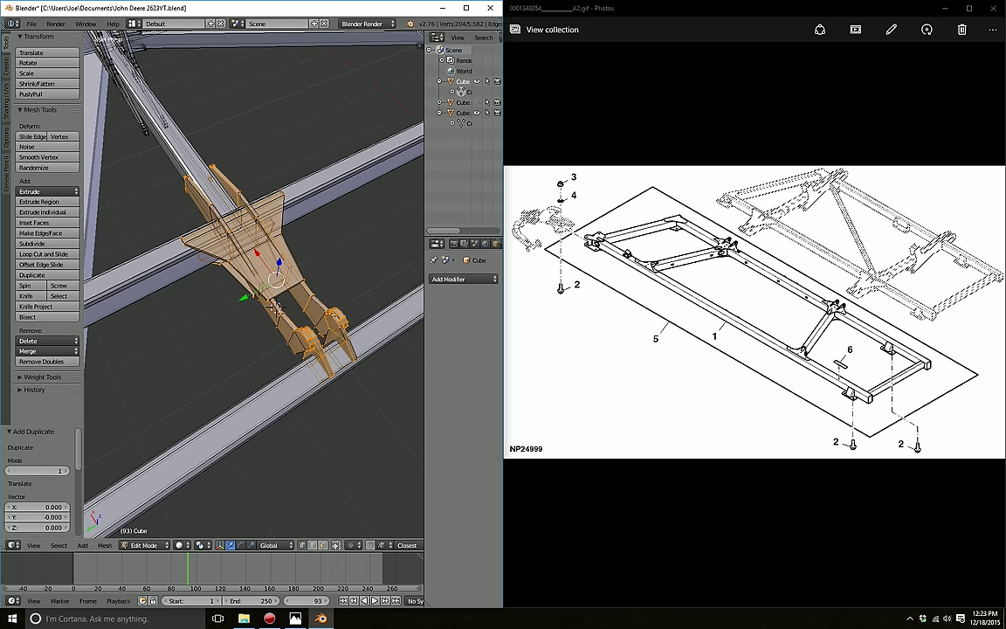
key(g)
key(y)
click(278, 306)
middle_drag(278, 306, 262, 262)
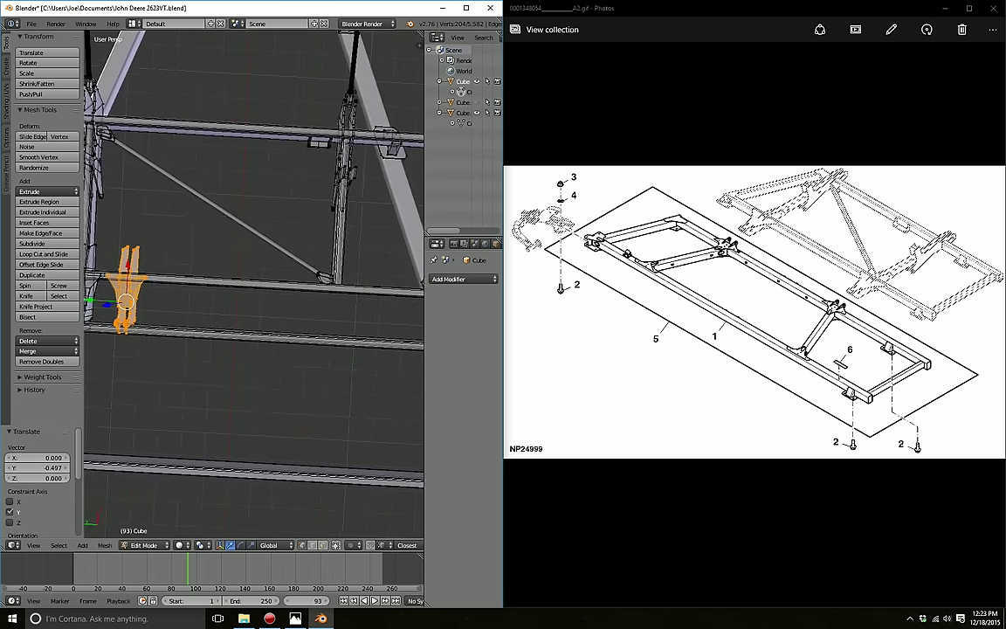
key(g)
key(y)
key(Return)
mouse_move(253, 305)
middle_down()
mouse_move(262, 262)
mouse_move(248, 297)
middle_up()
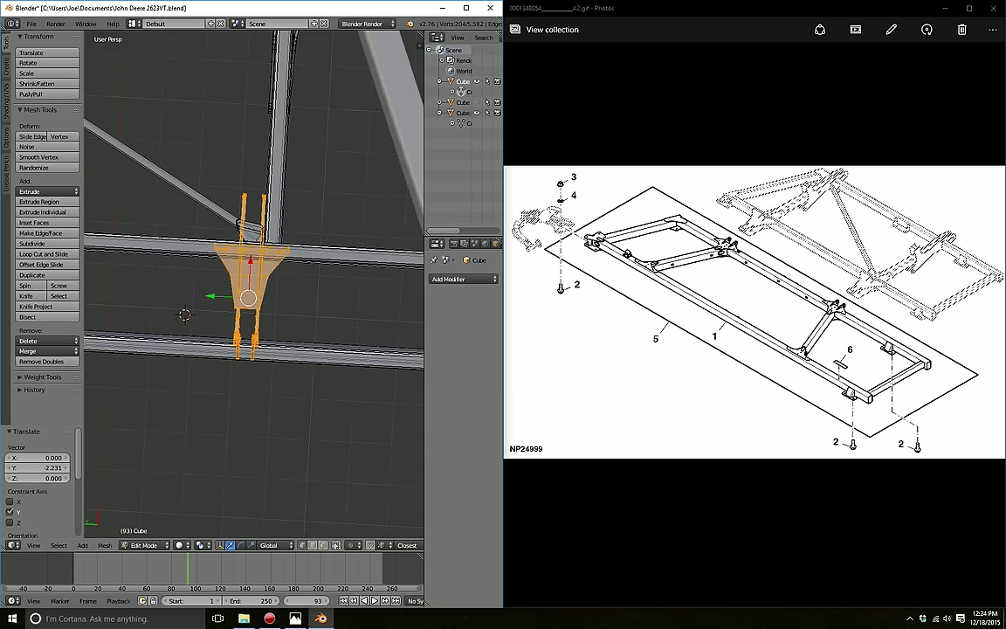
scroll(249, 297, up, 4)
Step: Nudge the copied plate bracket along Y in two small moves to align it
key(g)
key(y)
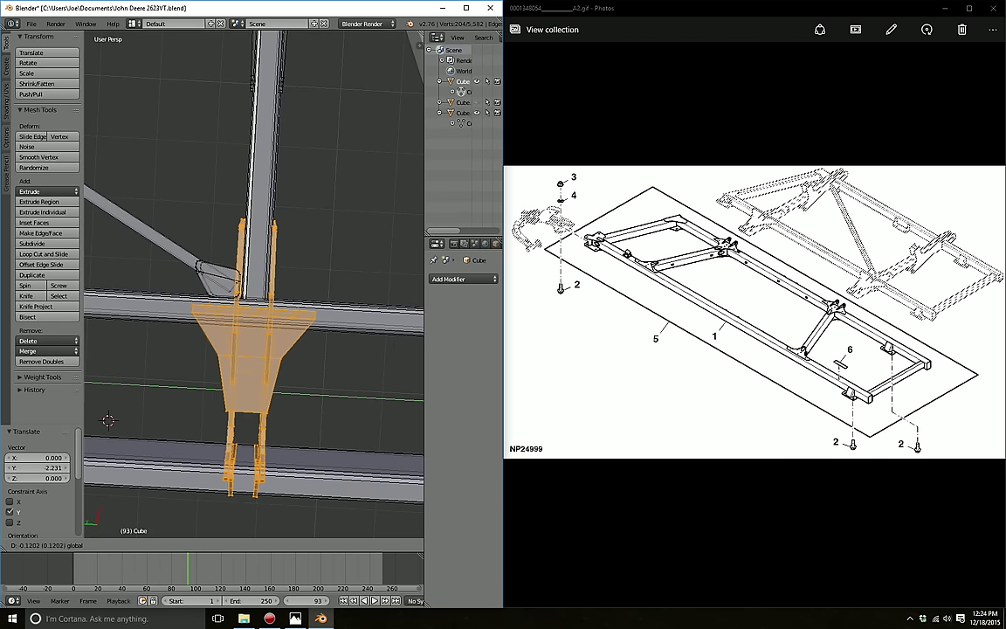
key(Return)
scroll(254, 349, up, 4)
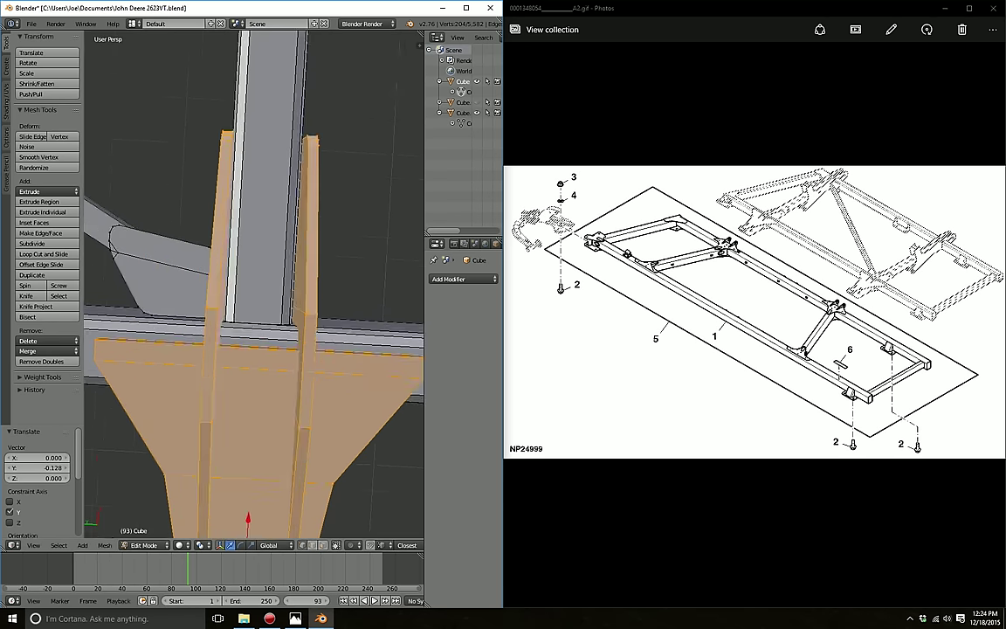
scroll(253, 349, down, 2)
middle_drag(254, 349, 222, 373)
key(g)
key(y)
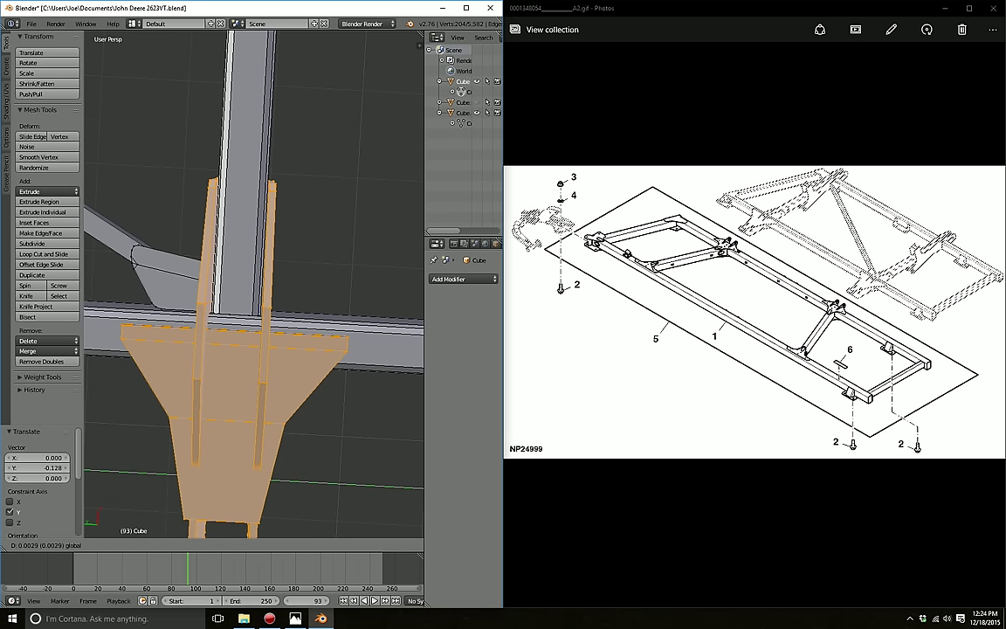
key(Return)
mouse_move(222, 373)
middle_down()
mouse_move(271, 340)
mouse_move(270, 292)
mouse_move(243, 222)
mouse_move(212, 183)
middle_up()
Step: Deselect everything in the mesh and zoom to inspect the bracket
key(a)
scroll(253, 288, down, 3)
scroll(253, 288, down, 3)
scroll(270, 341, up, 3)
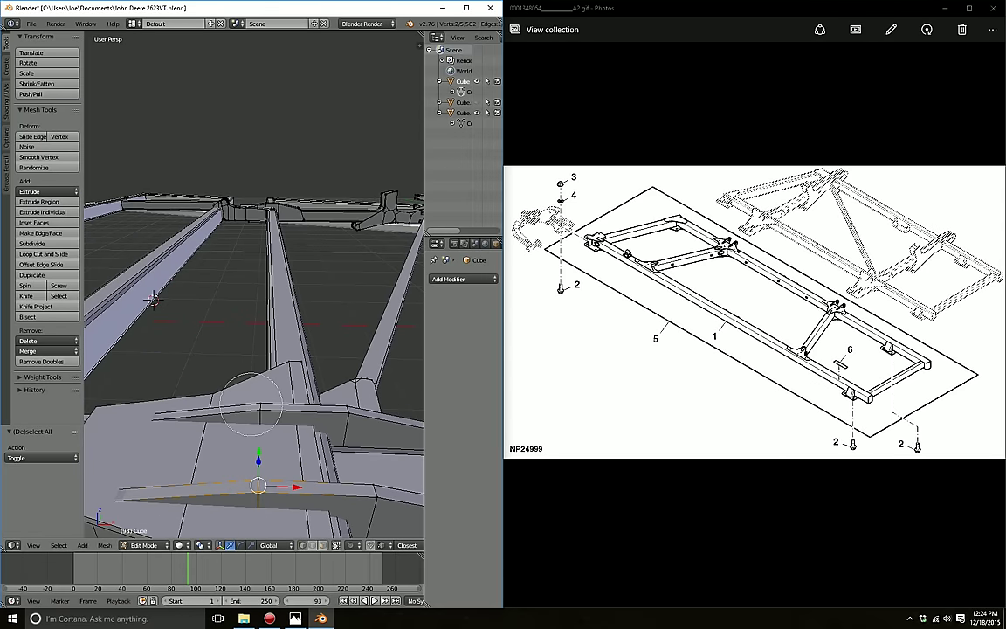
Step: Nudge the plate bracket's narrow tip edges along the X axis
middle_drag(153, 299, 143, 282)
scroll(262, 186, up, 3)
scroll(262, 186, up, 3)
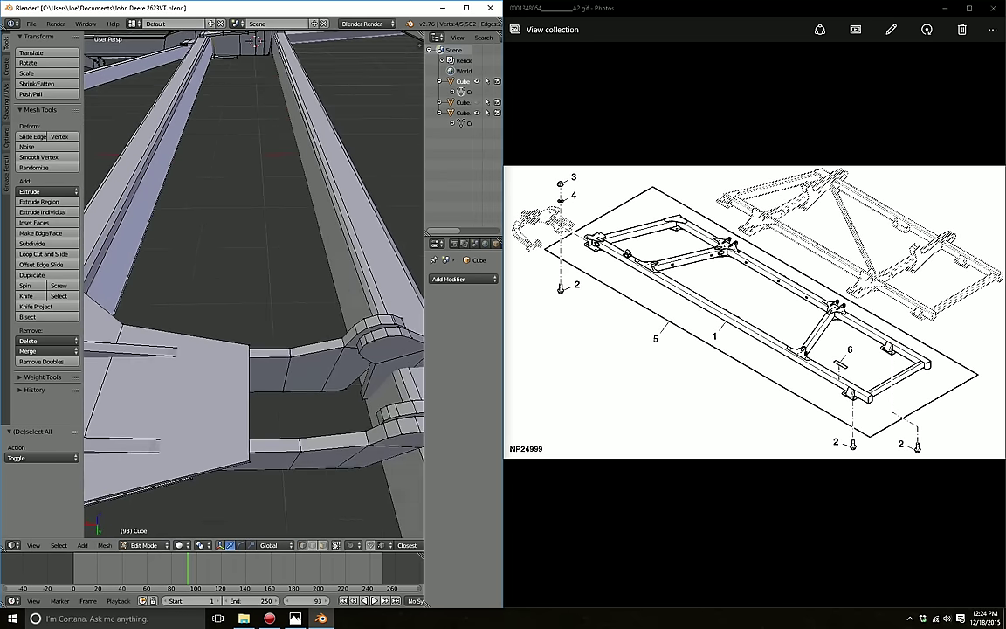
scroll(262, 186, up, 2)
scroll(254, 284, down, 3)
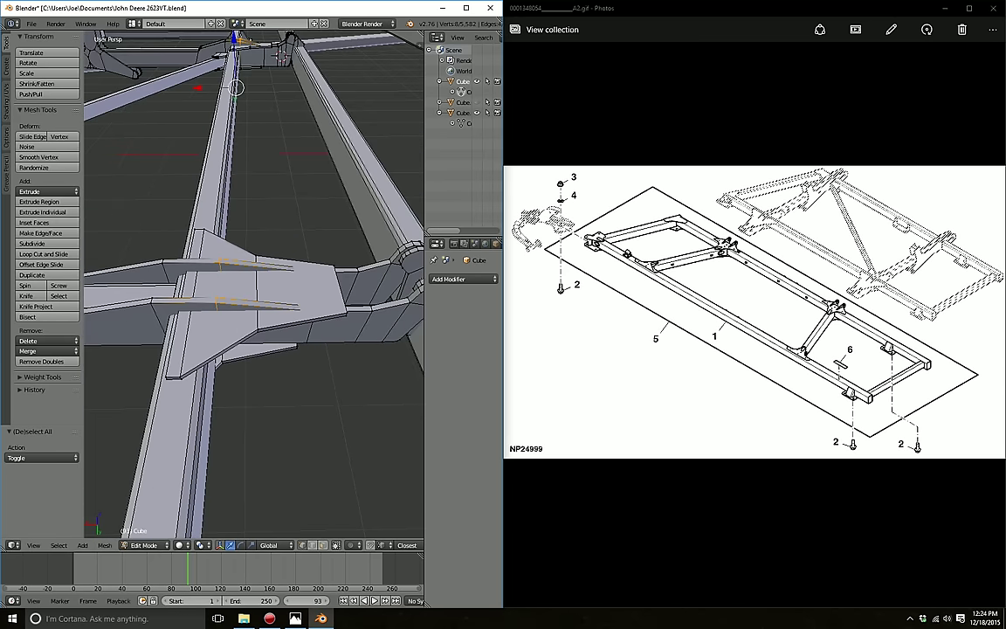
middle_drag(253, 284, 262, 262)
key(g)
key(x)
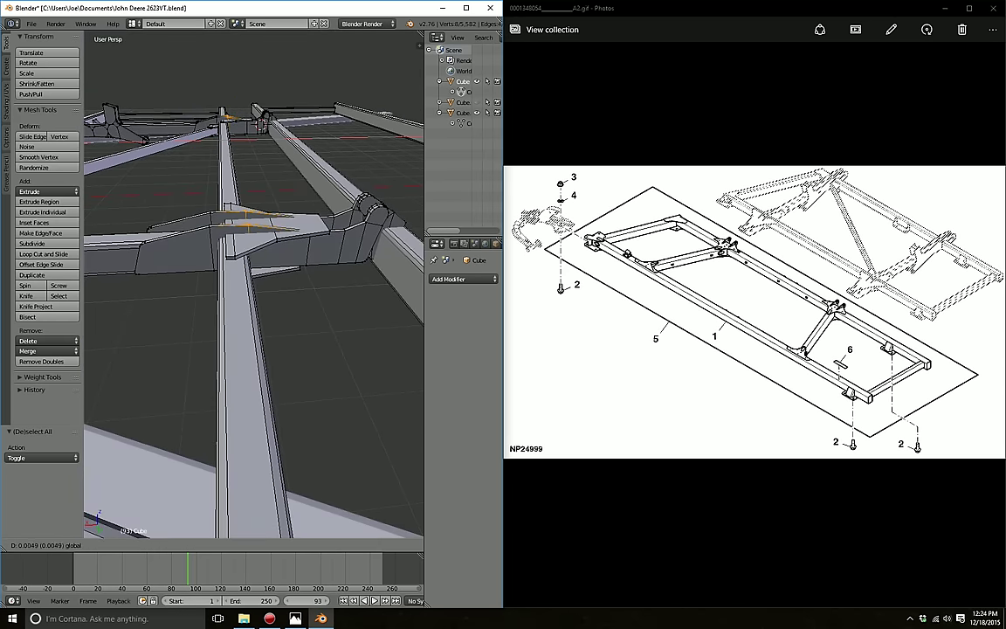
key(Escape)
Step: Orbit around the whole frame to review the central beam and crossbeams
middle_drag(253, 288, 279, 262)
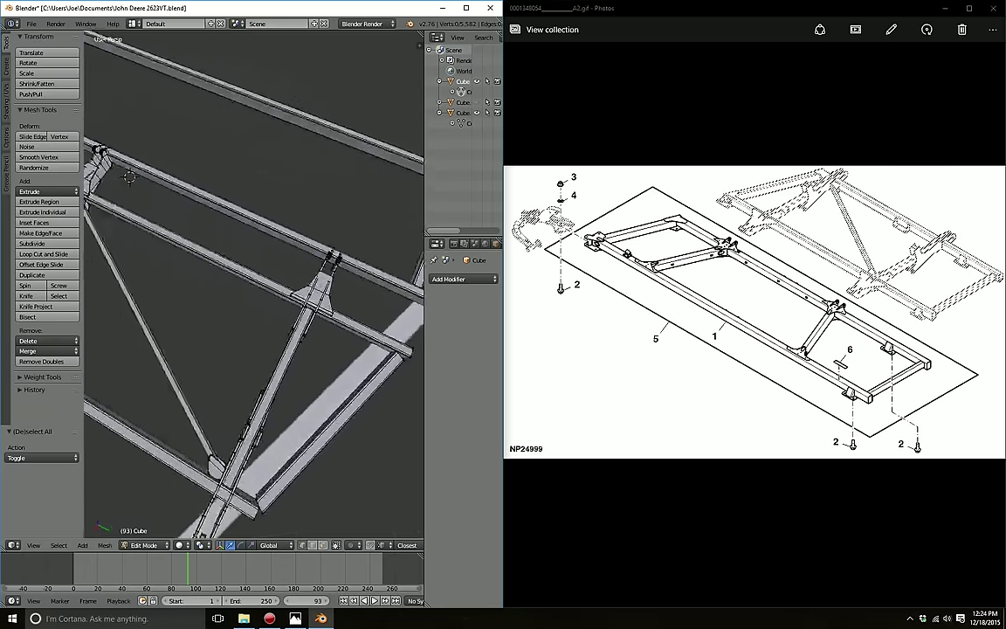
middle_drag(262, 225, 257, 234)
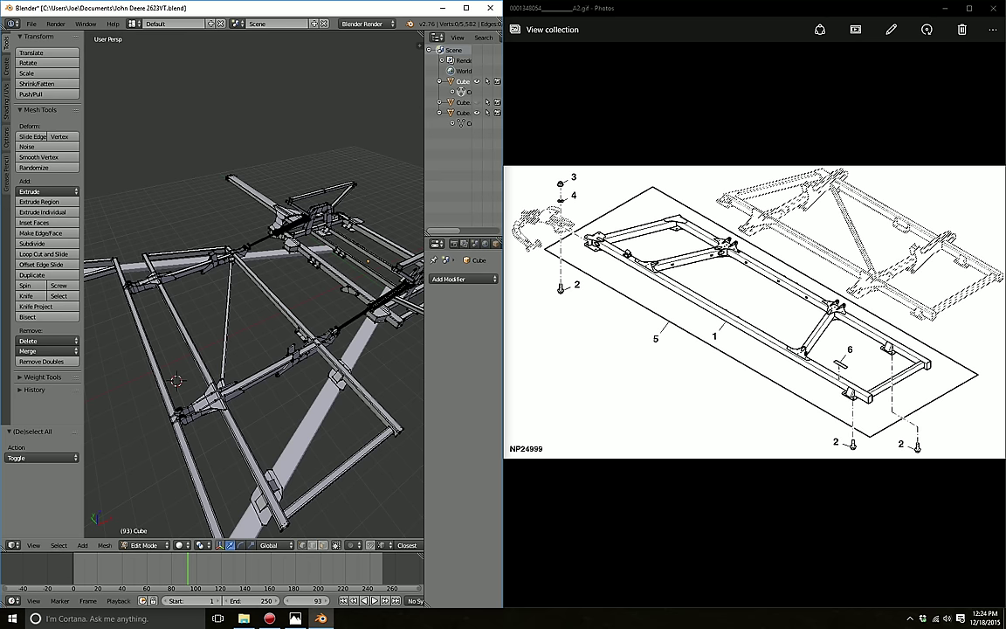
middle_drag(257, 233, 272, 220)
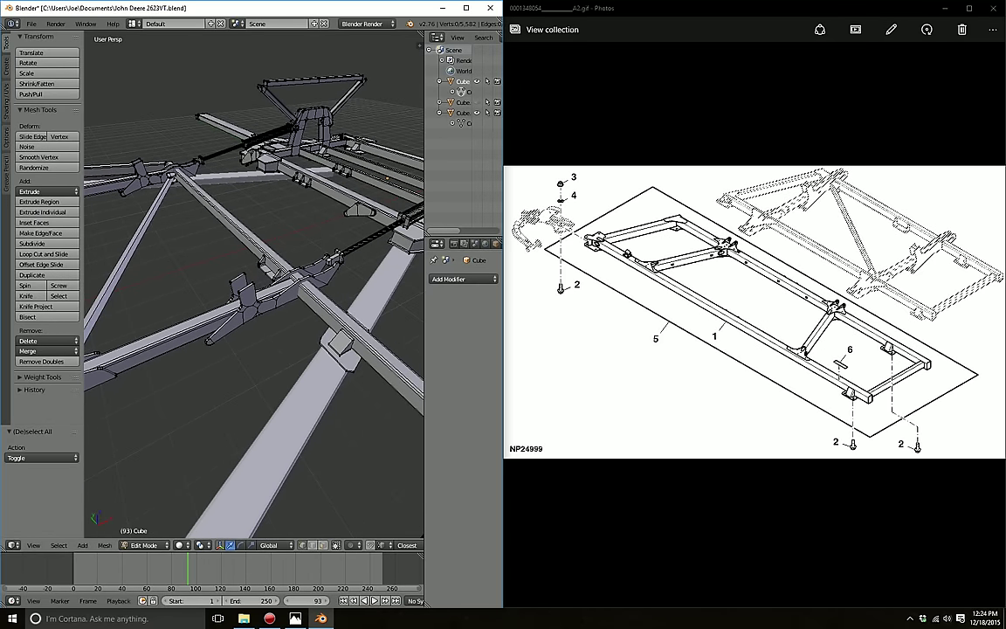
Step: Select the whole connected clamp bracket and duplicate it in place
key(l)
scroll(253, 306, down, 5)
middle_drag(253, 306, 257, 301)
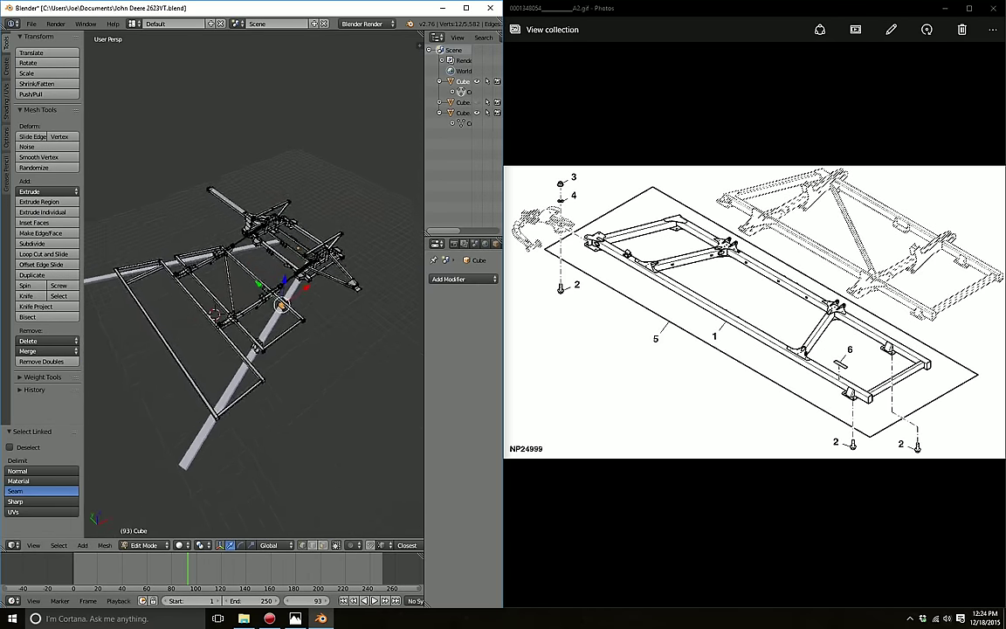
scroll(253, 288, up, 3)
scroll(254, 288, up, 3)
scroll(254, 288, up, 3)
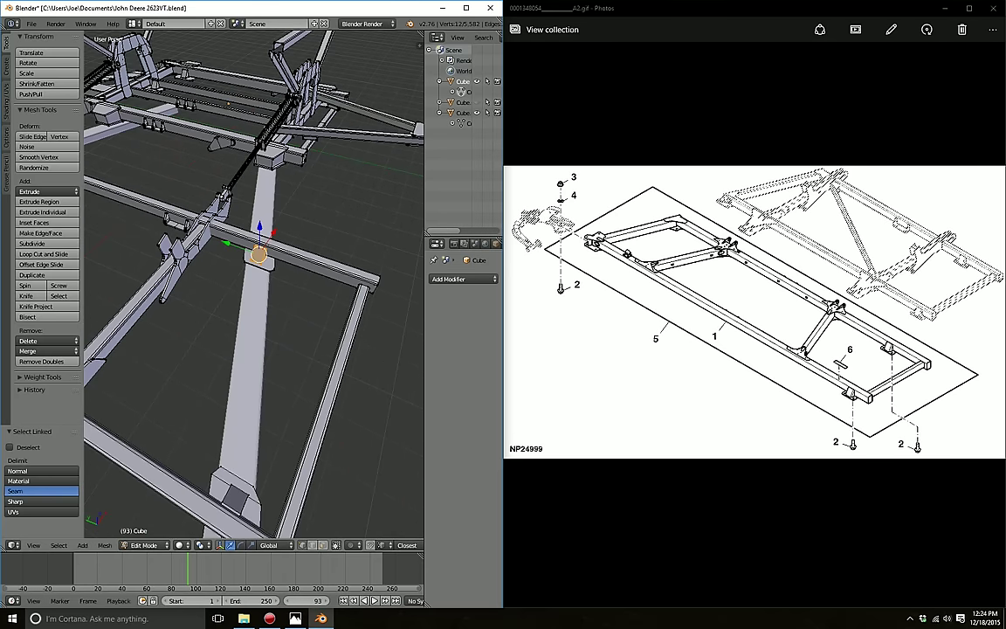
middle_drag(261, 262, 297, 245)
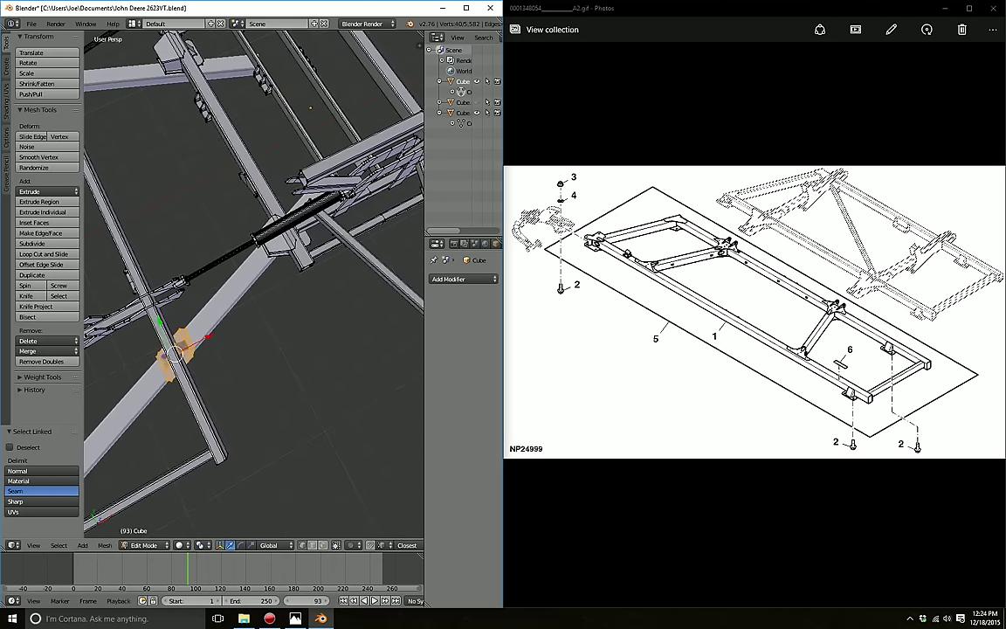
key(shift+d)
key(Escape)
scroll(253, 288, down, 3)
middle_drag(253, 289, 288, 280)
scroll(253, 288, up, 3)
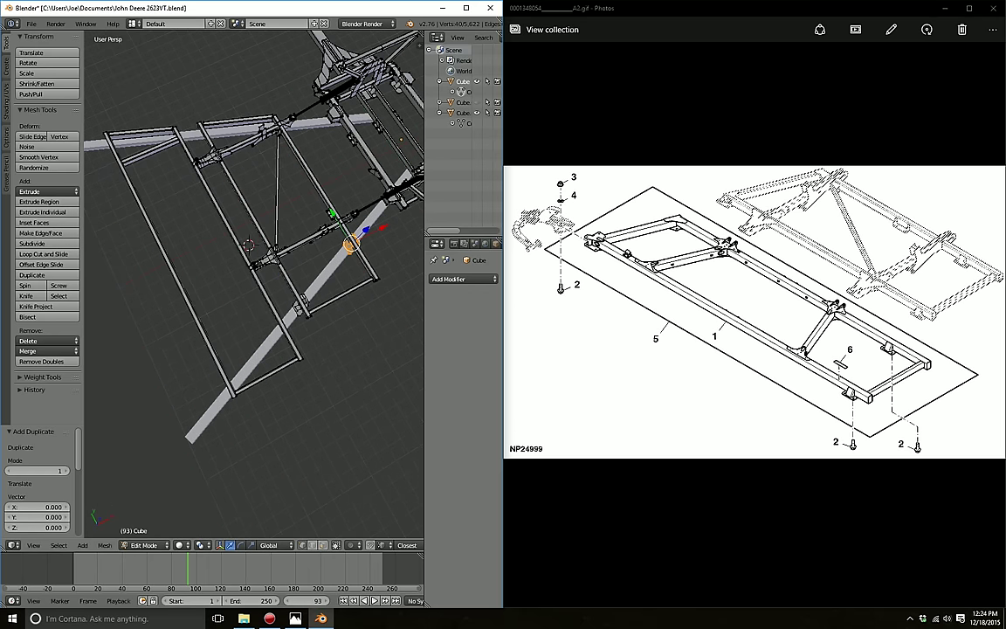
Step: Move the bracket copy along X to the rail crossing
key(g)
key(x)
key(Return)
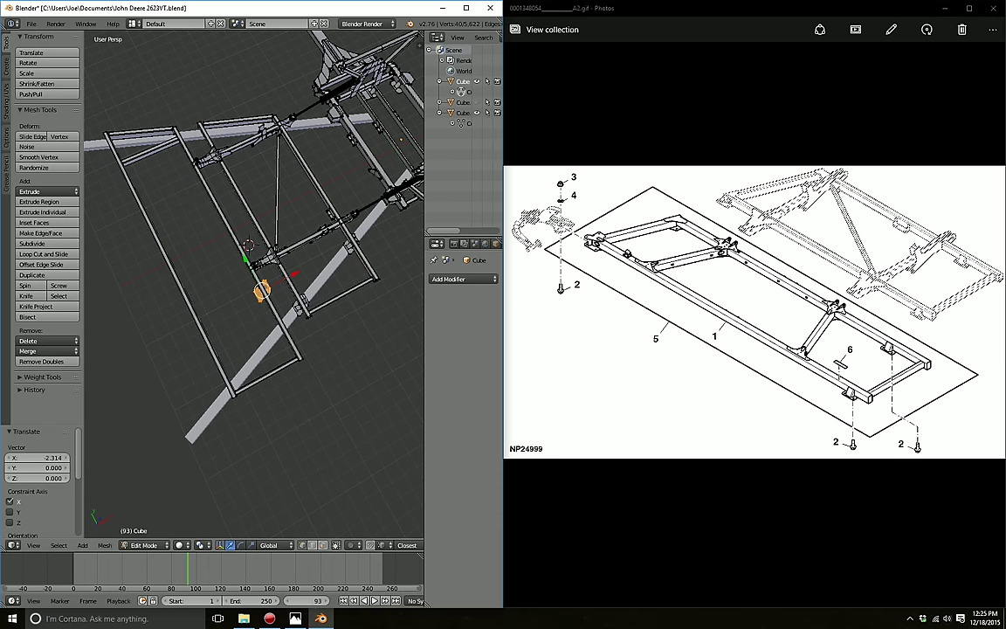
key(g)
key(x)
key(Return)
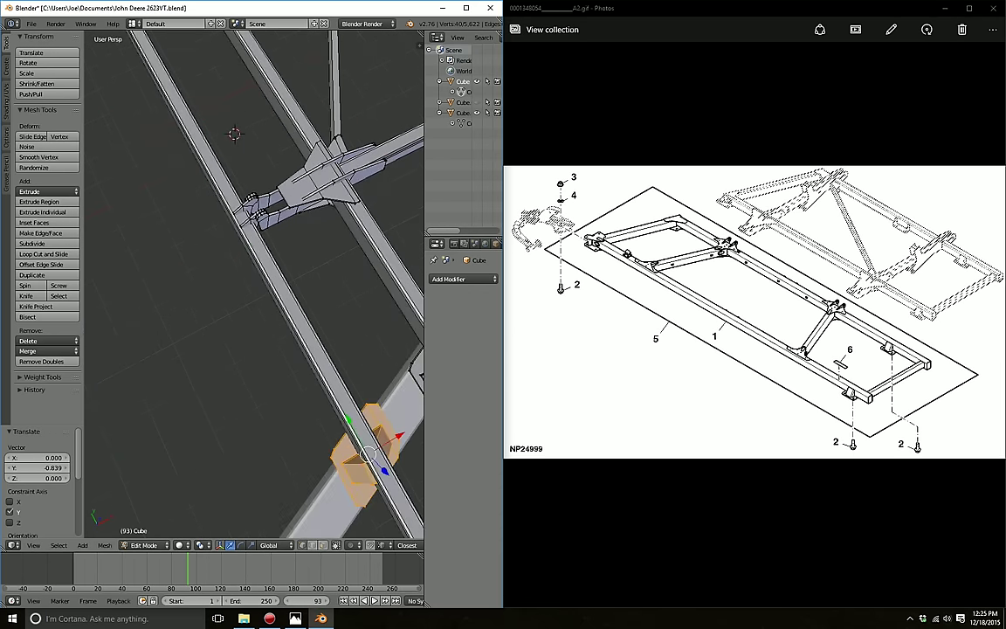
scroll(253, 279, up, 6)
Step: Fine-tune the first copy's position with small X and Y adjustments
key(g)
key(x)
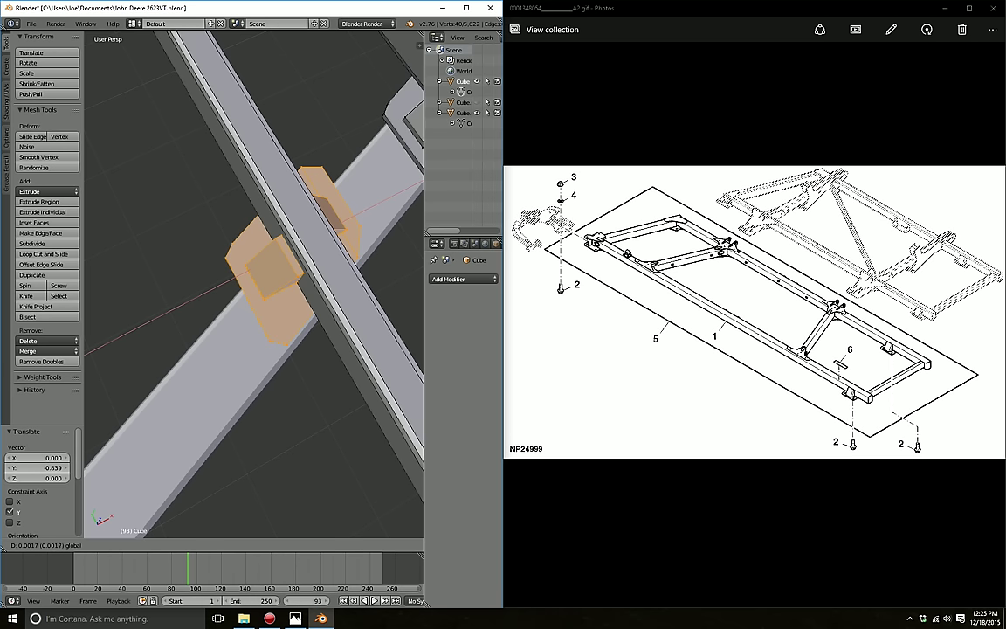
key(Return)
key(g)
key(y)
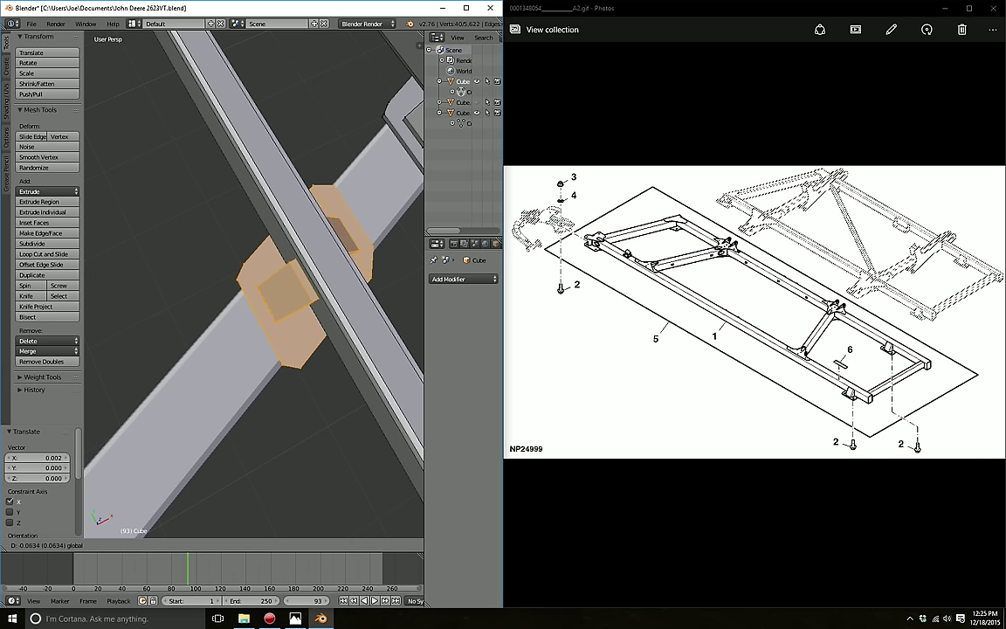
key(Return)
scroll(253, 279, down, 5)
scroll(253, 280, down, 1)
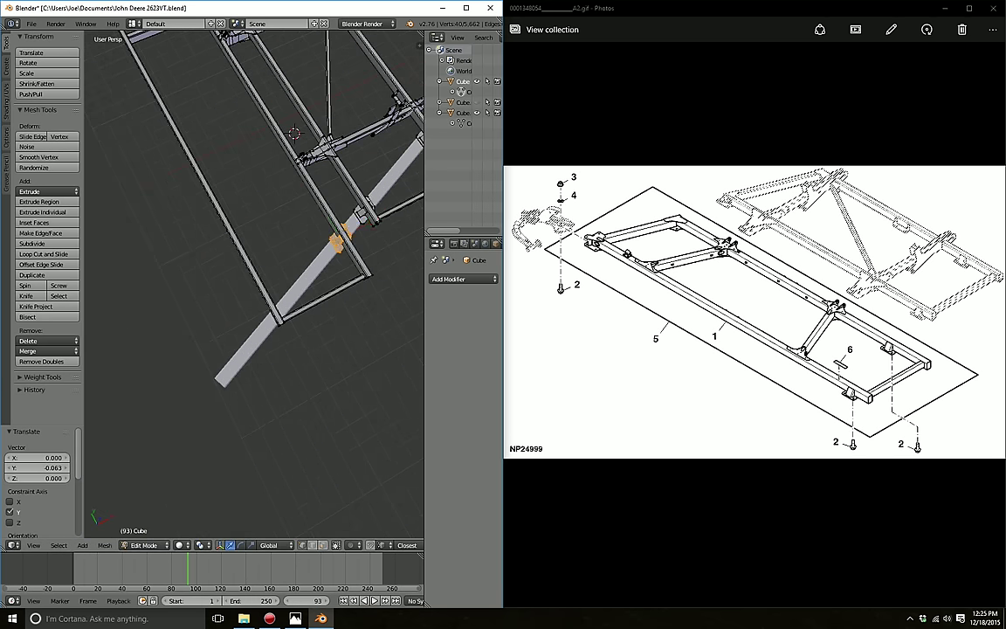
Step: Place the second bracket copy at the diagonal beam joint using X and Y moves
key(g)
key(x)
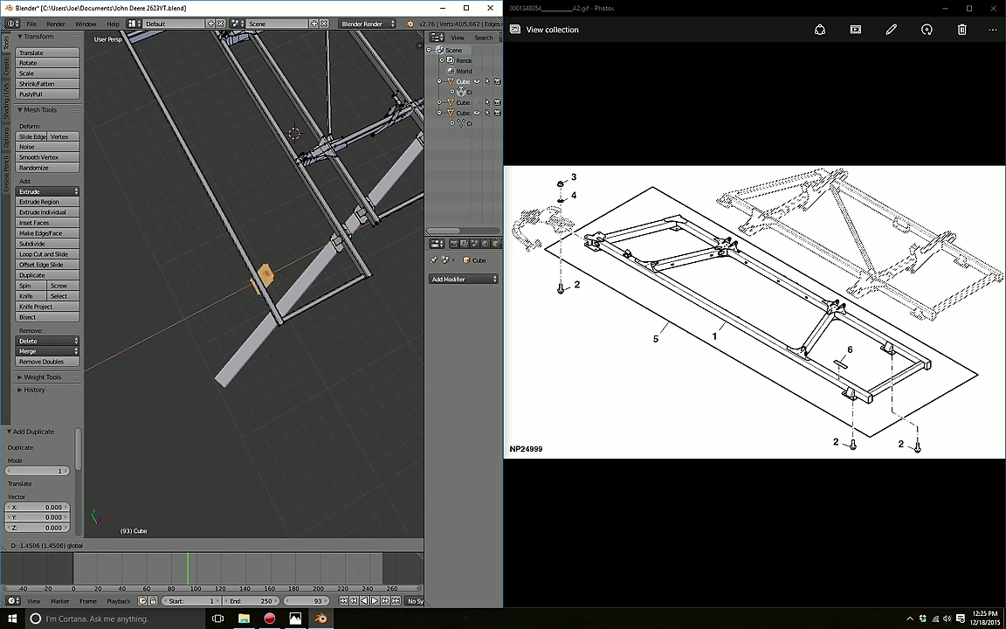
key(Return)
key(g)
key(y)
key(Return)
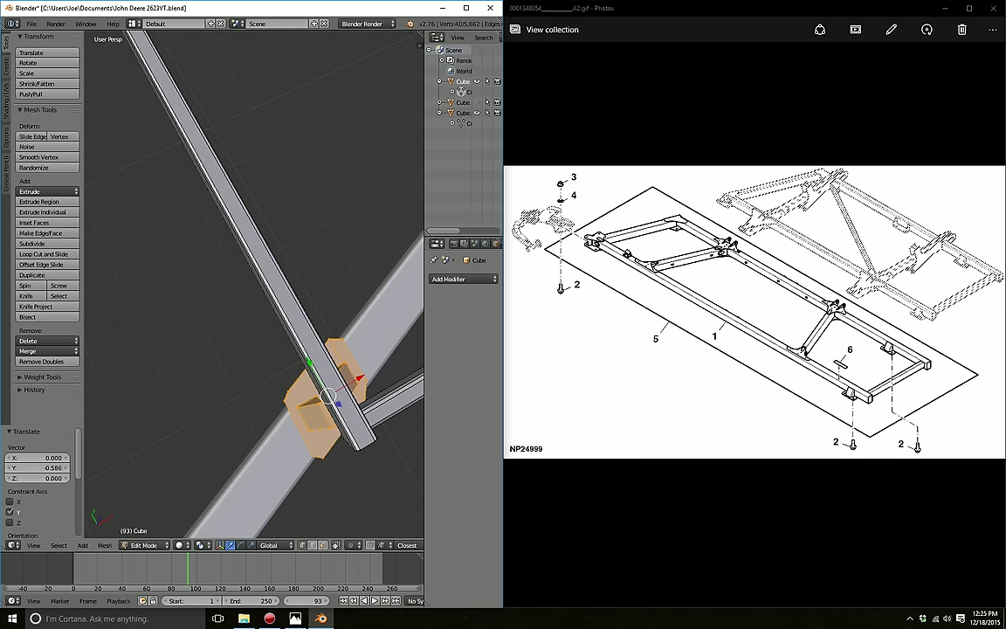
scroll(253, 288, up, 3)
scroll(253, 288, up, 3)
scroll(254, 288, up, 3)
scroll(253, 288, down, 6)
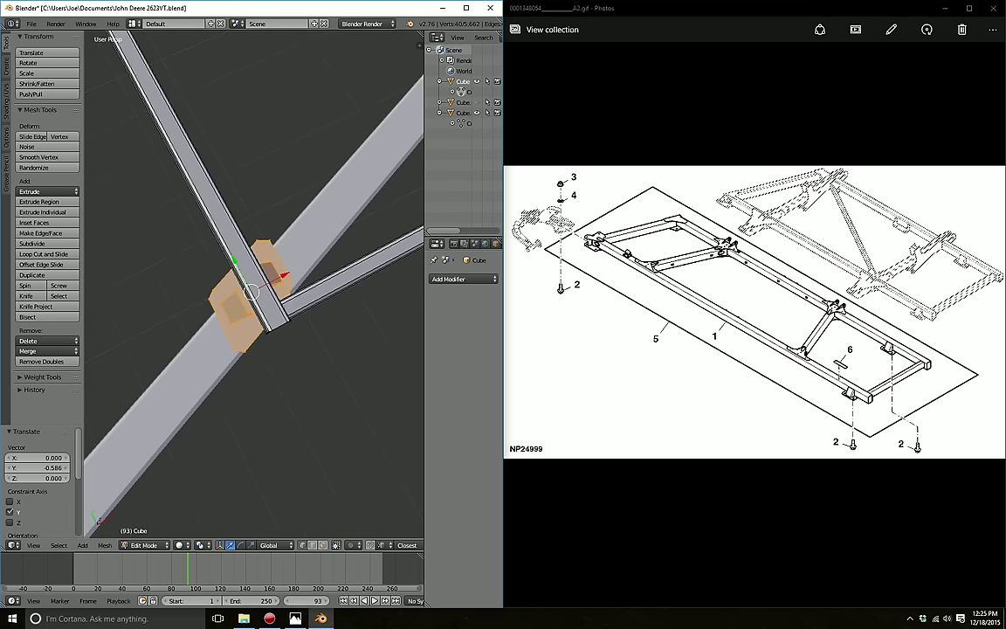
mouse_move(253, 288)
middle_down()
mouse_move(274, 293)
mouse_move(288, 261)
middle_up()
scroll(253, 288, up, 5)
Step: Adjust the bracket slightly along X, then deselect and select the long diagonal beam
key(g)
key(x)
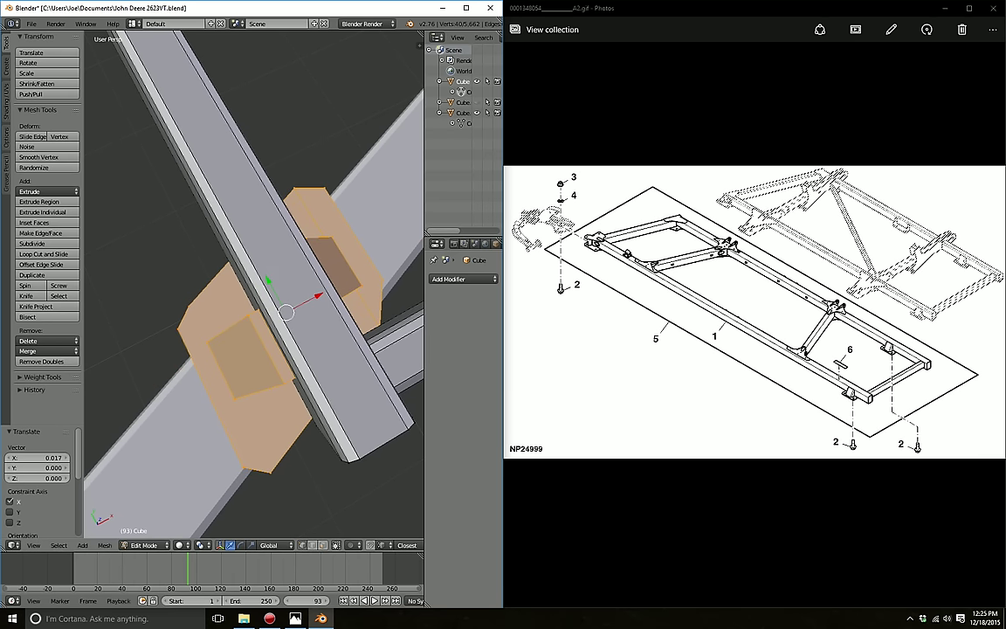
scroll(261, 288, down, 5)
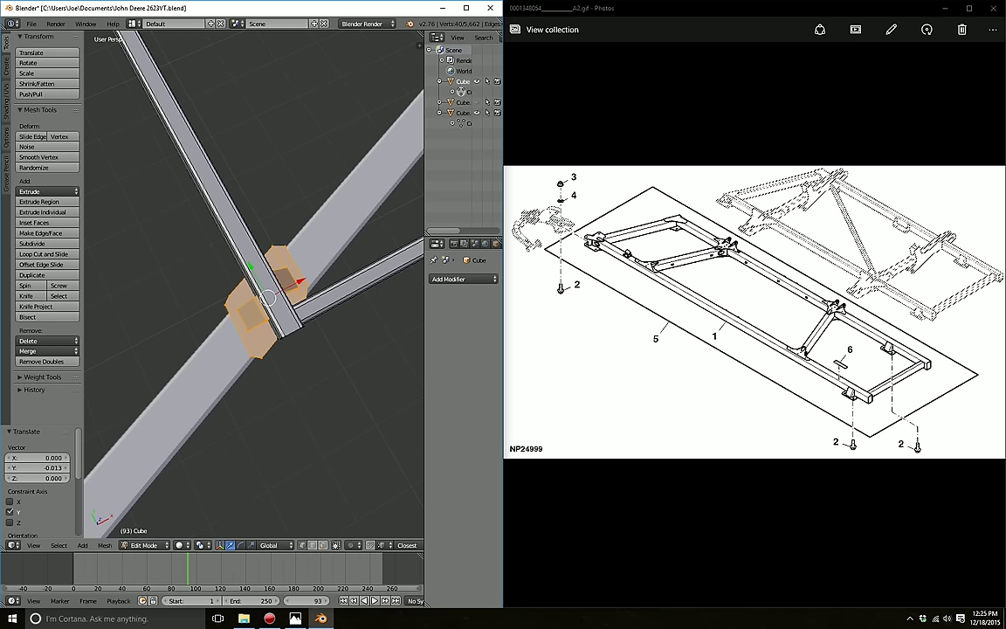
key(a)
key(l)
mouse_move(262, 262)
middle_down()
mouse_move(225, 100)
mouse_move(262, 174)
mouse_move(262, 305)
middle_up()
Step: Nudge the rectangular rail frame along Y and deselect everything
shift+middle_drag(330, 306, 262, 306)
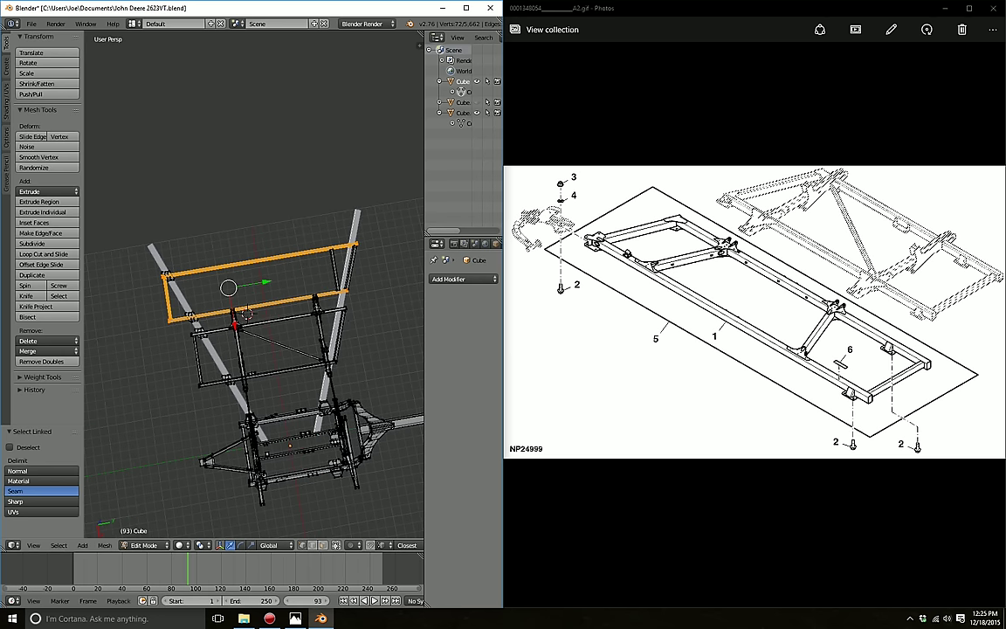
scroll(254, 332, up, 2)
scroll(254, 332, up, 3)
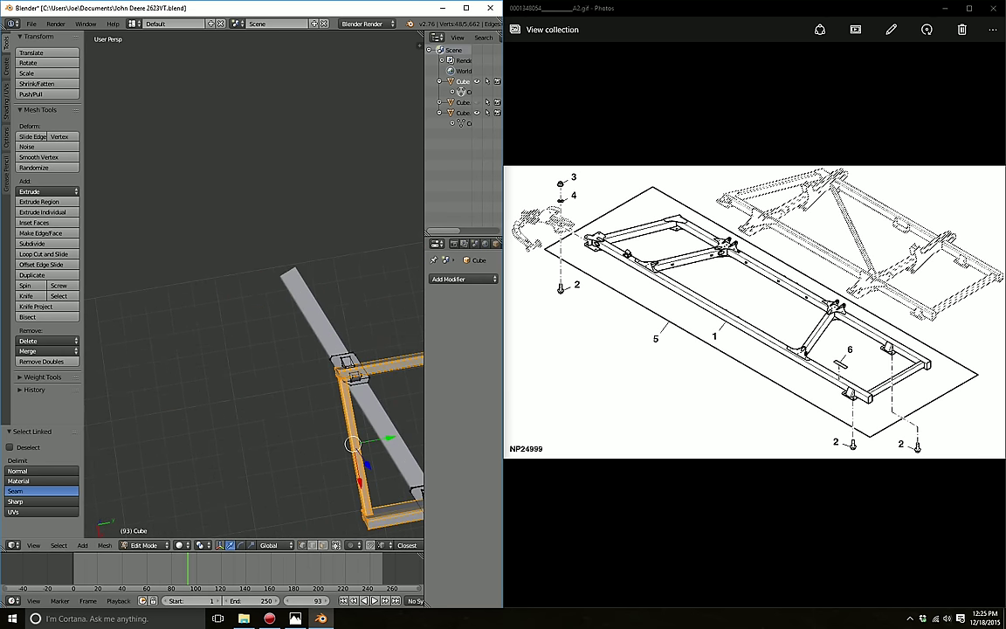
scroll(253, 332, up, 1)
scroll(253, 332, up, 2)
key(g)
key(y)
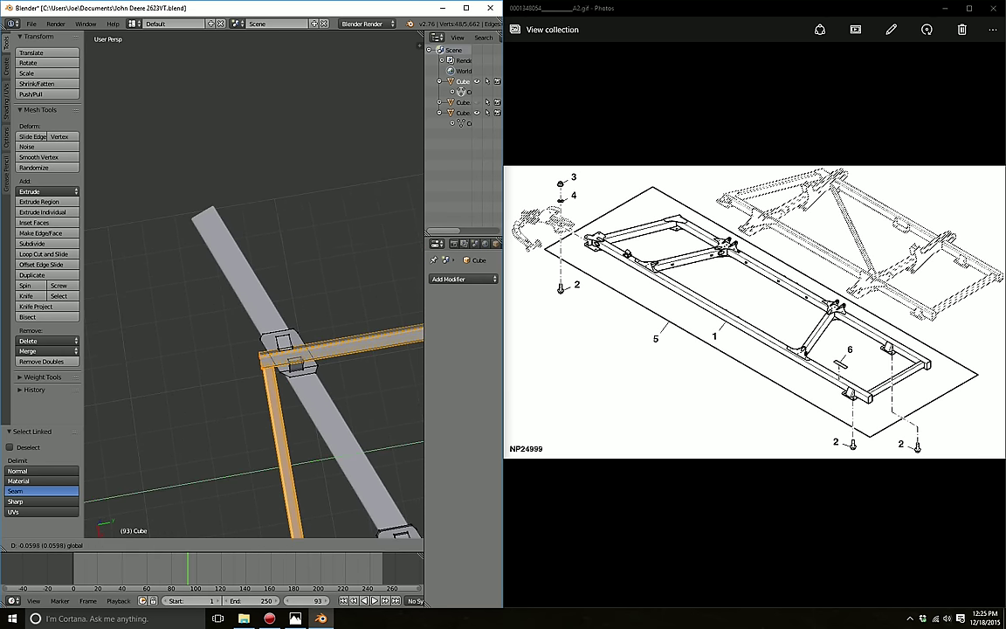
key(Return)
key(a)
Step: Orbit and zoom around the frame to check the rails meet the new brackets
scroll(253, 350, down, 5)
mouse_move(254, 349)
middle_down()
mouse_move(262, 358)
mouse_move(209, 280)
middle_up()
scroll(253, 349, up, 2)
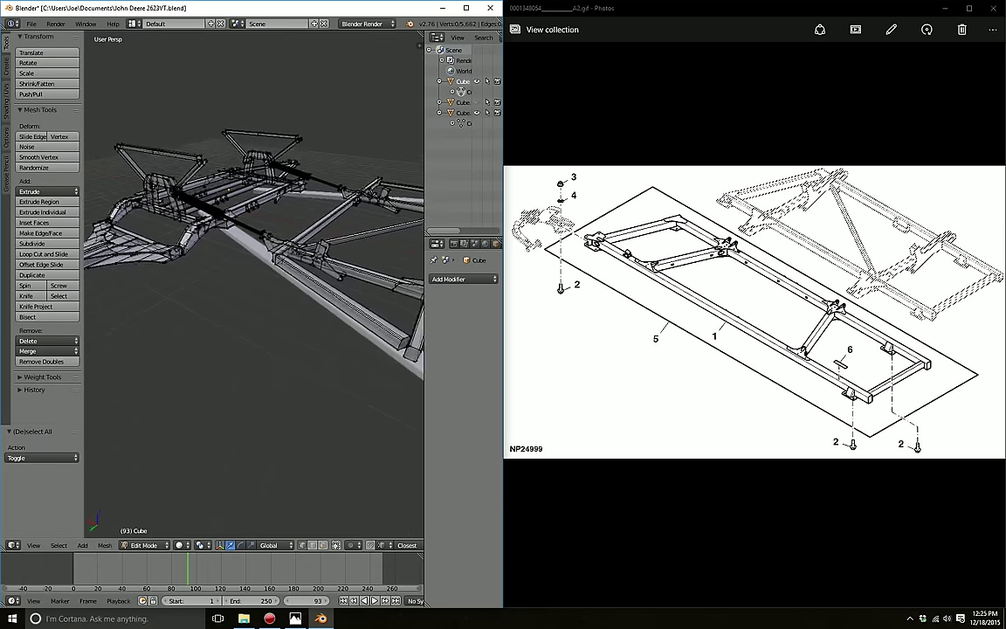
middle_drag(253, 306, 227, 279)
scroll(253, 306, down, 2)
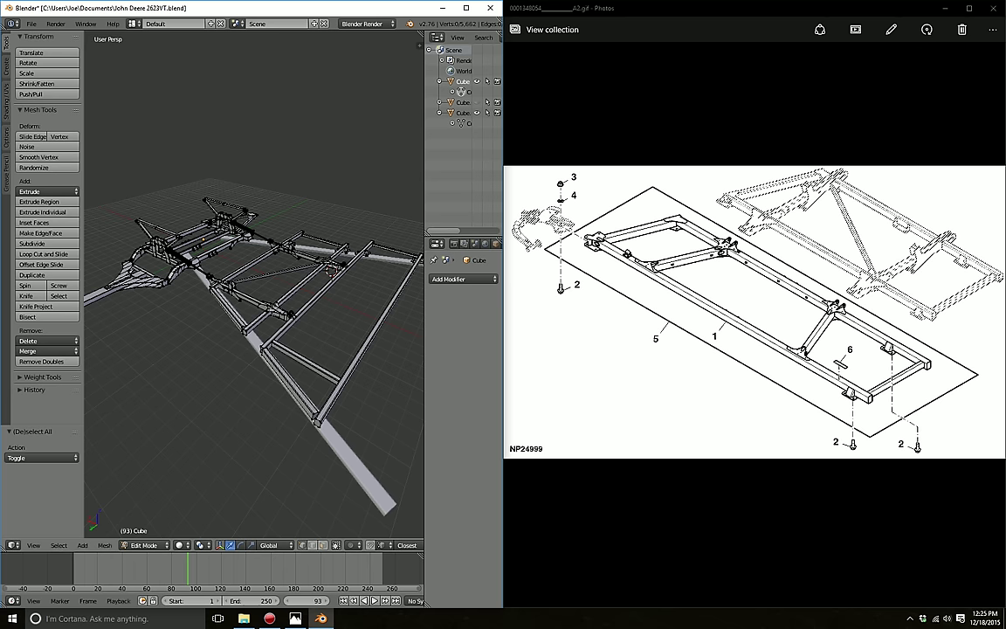
scroll(253, 288, up, 5)
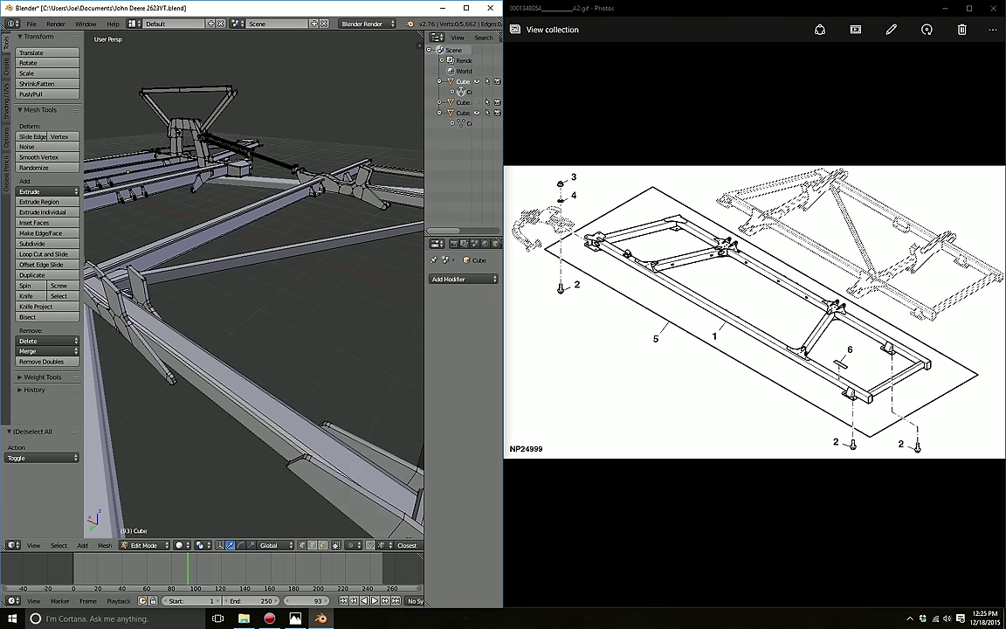
mouse_move(253, 289)
middle_down()
mouse_move(305, 280)
mouse_move(349, 253)
middle_up()
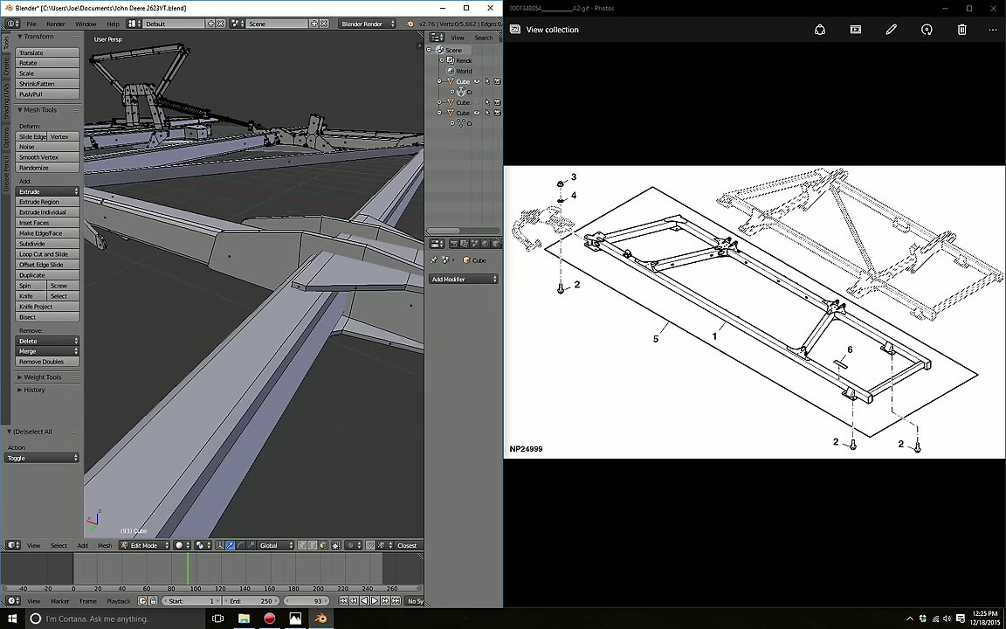
Step: Duplicate the bracket plate, shift the copy along Y and widen it along X
key(shift+d)
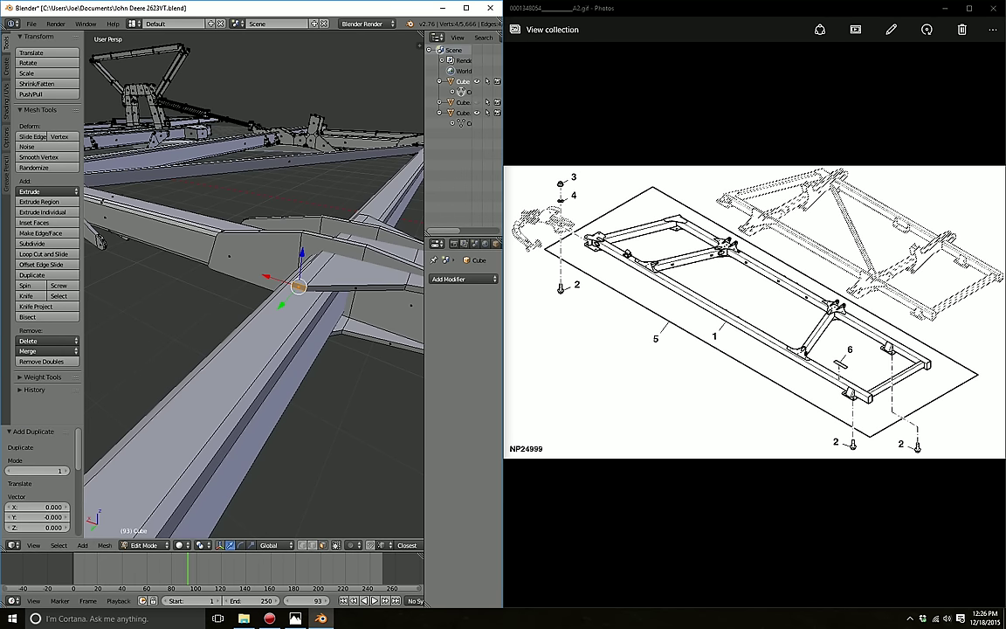
key(g)
key(y)
key(Return)
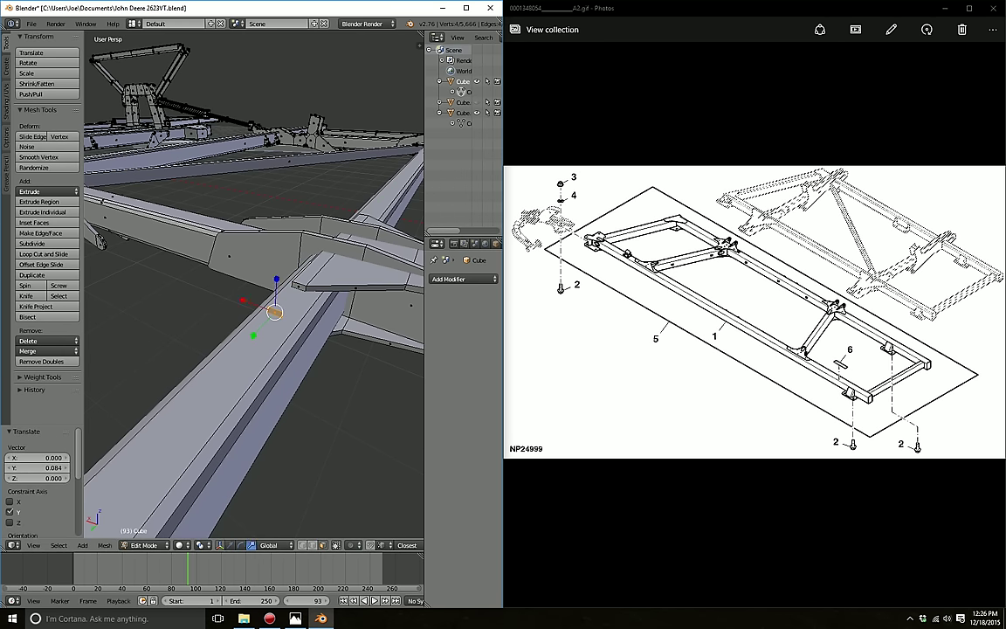
key(s)
key(x)
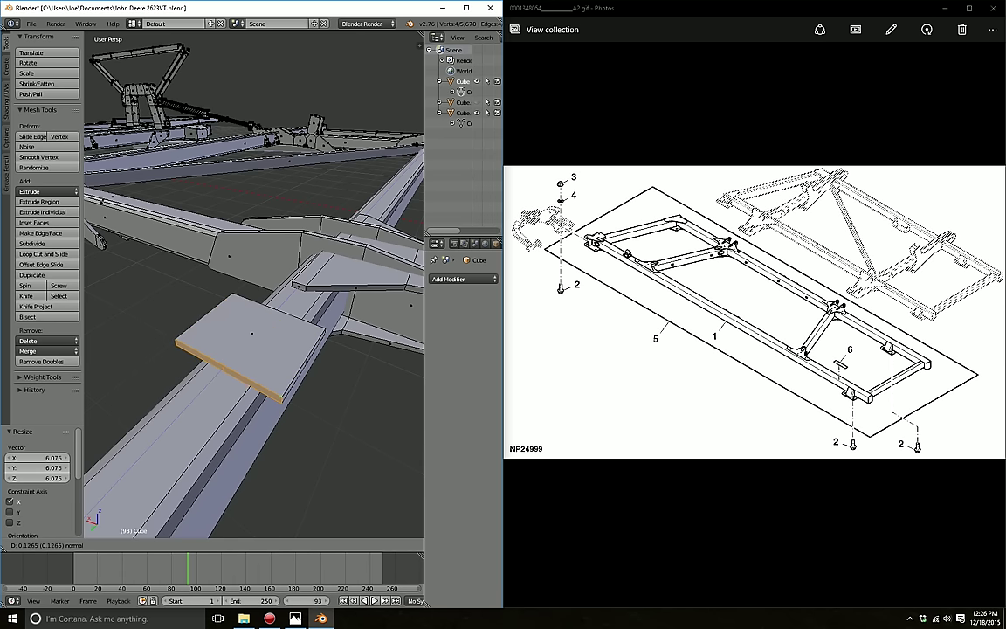
key(Return)
Step: Move the widened plate along X and Y over the crossmember–rail joint
key(a)
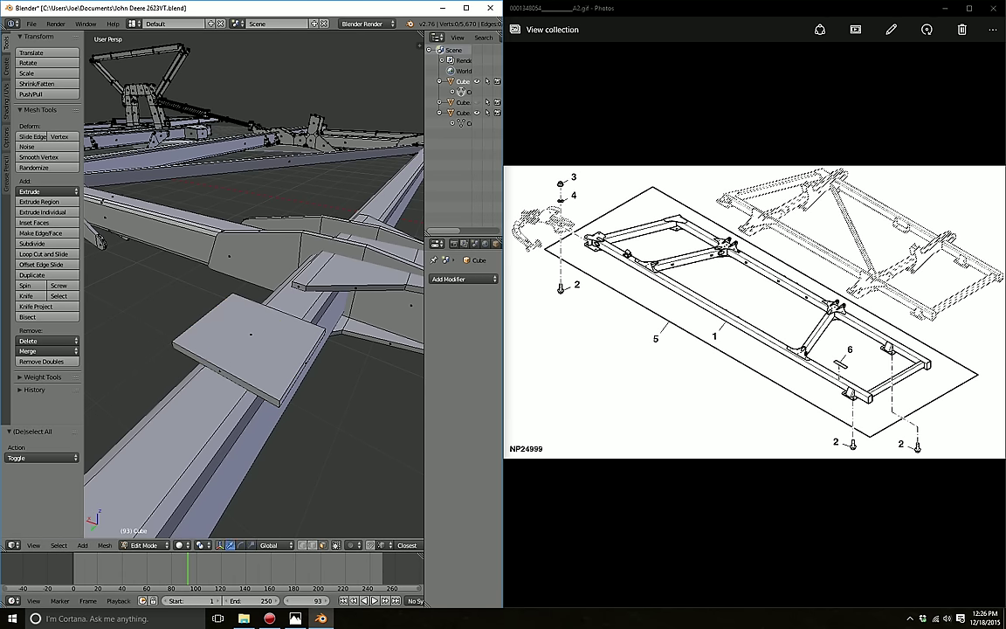
key(l)
scroll(251, 333, down, 5)
middle_drag(250, 333, 279, 314)
key(g)
key(x)
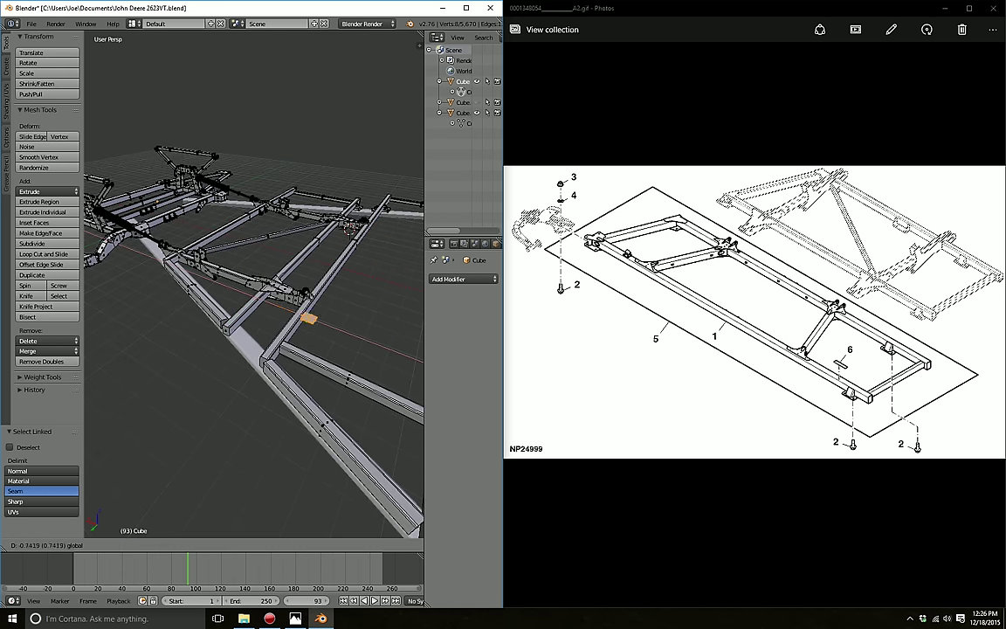
key(Return)
mouse_move(341, 308)
middle_down()
mouse_move(262, 288)
mouse_move(262, 319)
middle_up()
key(g)
key(y)
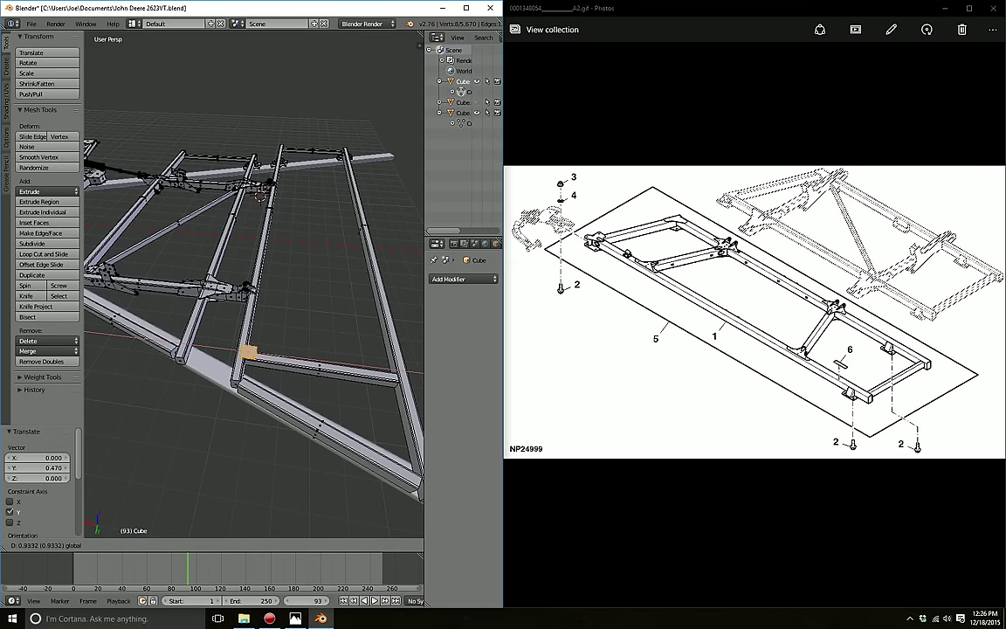
key(Return)
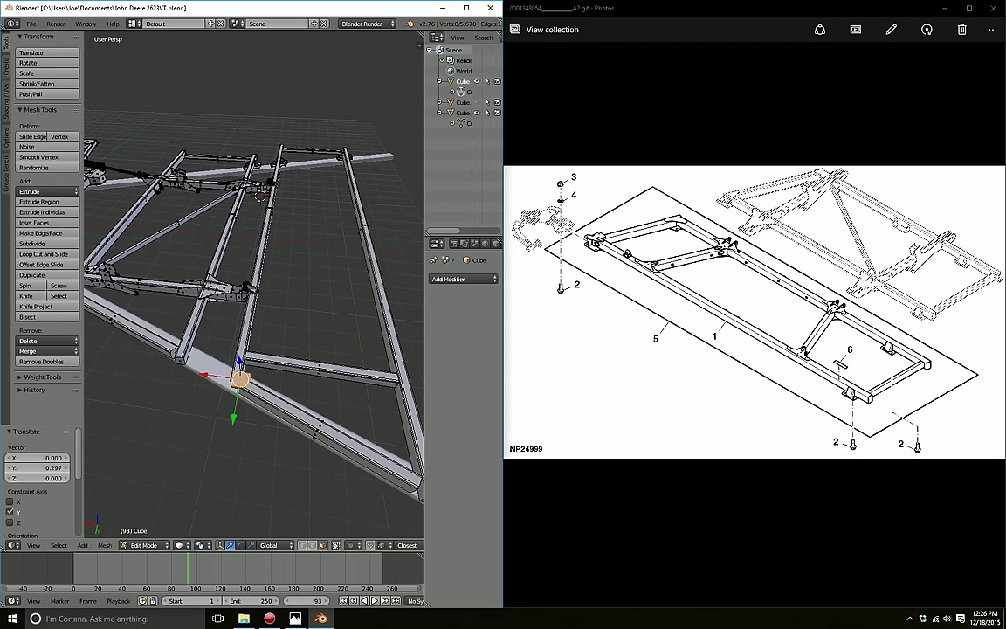
Step: Fine-tune the plate's position on the joint with small Y and X nudges
mouse_move(262, 319)
middle_down()
mouse_move(276, 250)
mouse_move(328, 347)
mouse_move(294, 334)
middle_up()
key(KP_Decimal)
key(g)
key(y)
key(Return)
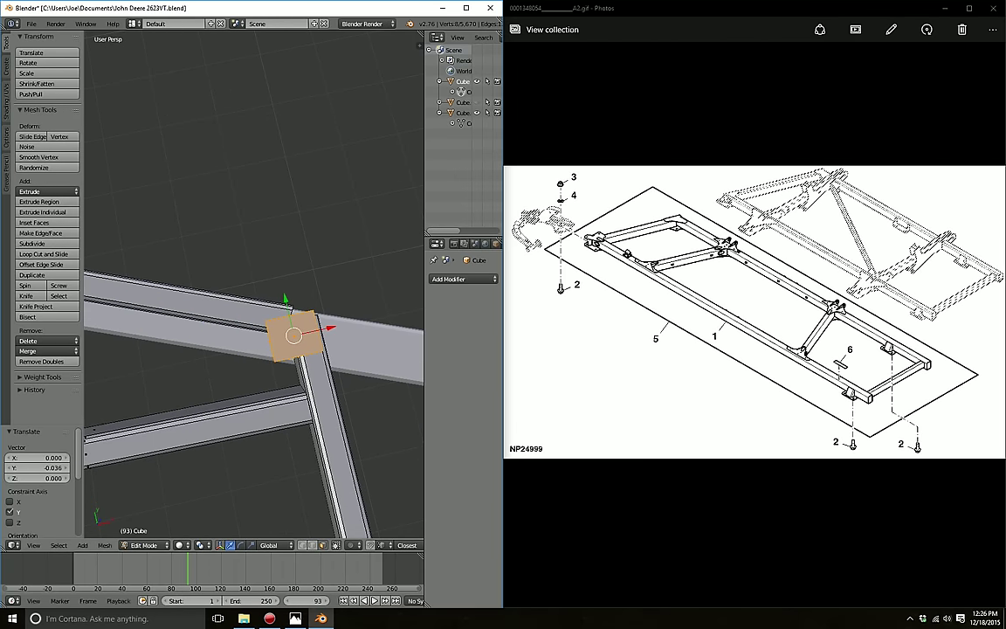
key(g)
key(x)
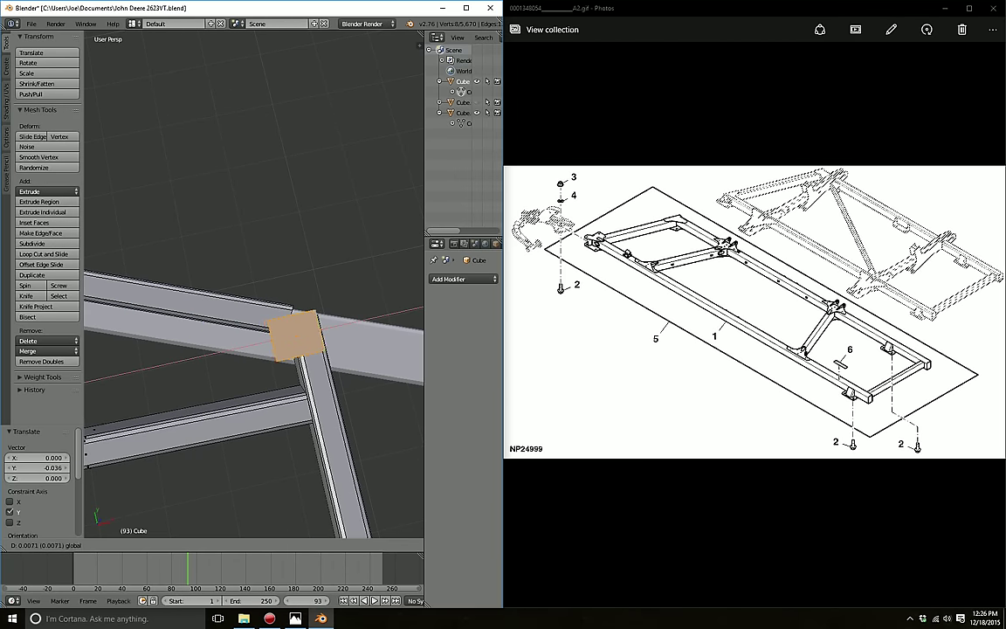
key(Return)
Step: Shift the plate's end edge along X and extend a new strip from it
middle_drag(294, 334, 315, 288)
key(a)
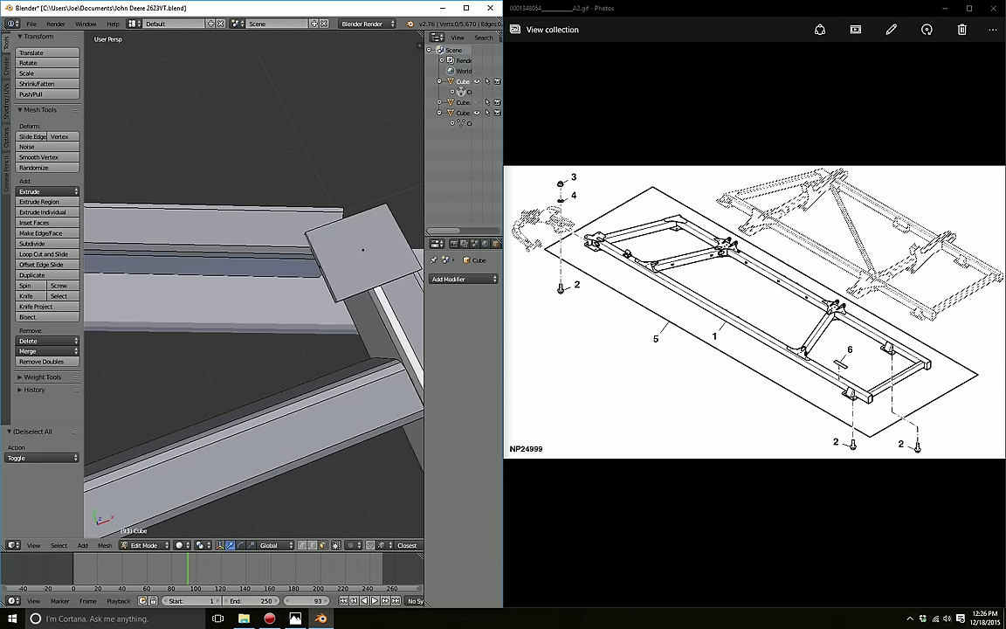
scroll(253, 288, up, 3)
key(g)
key(x)
key(Return)
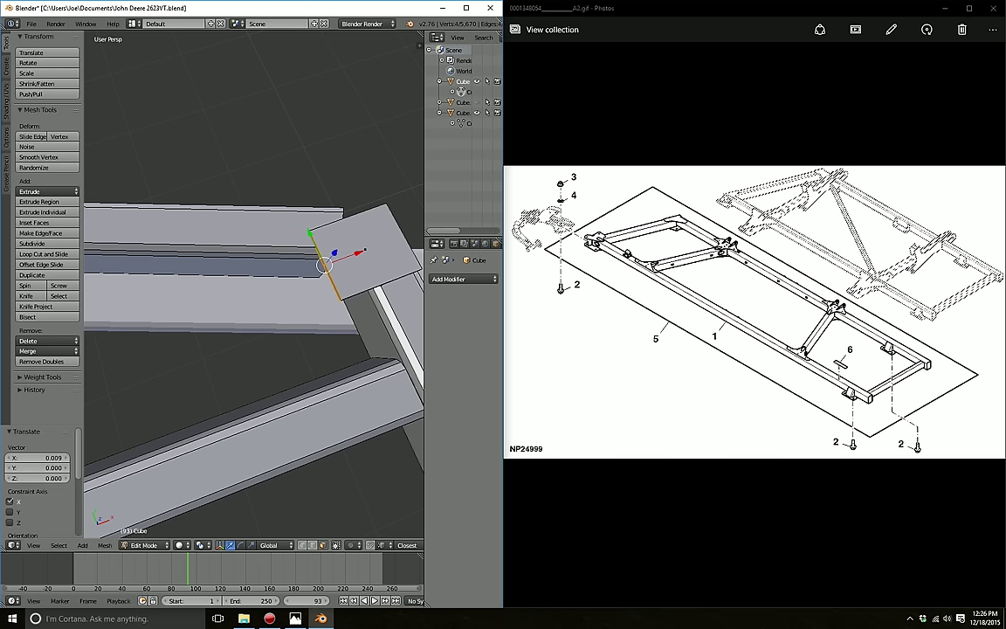
key(g)
key(x)
key(x)
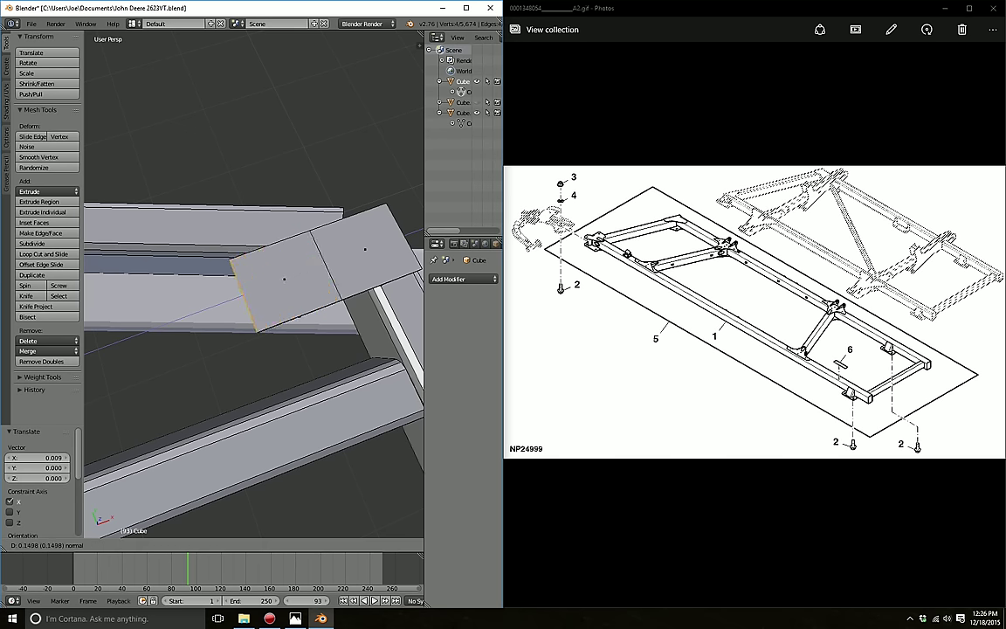
key(Return)
Step: Extrude the strip's outer edge so the plate end bends down onto the rail
middle_drag(253, 288, 288, 262)
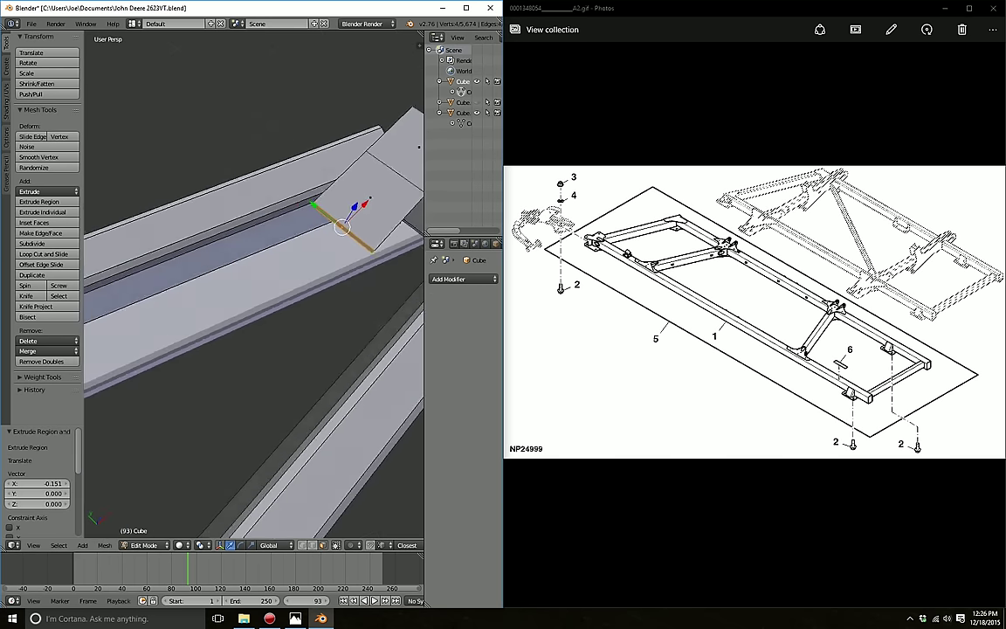
key(e)
key(x)
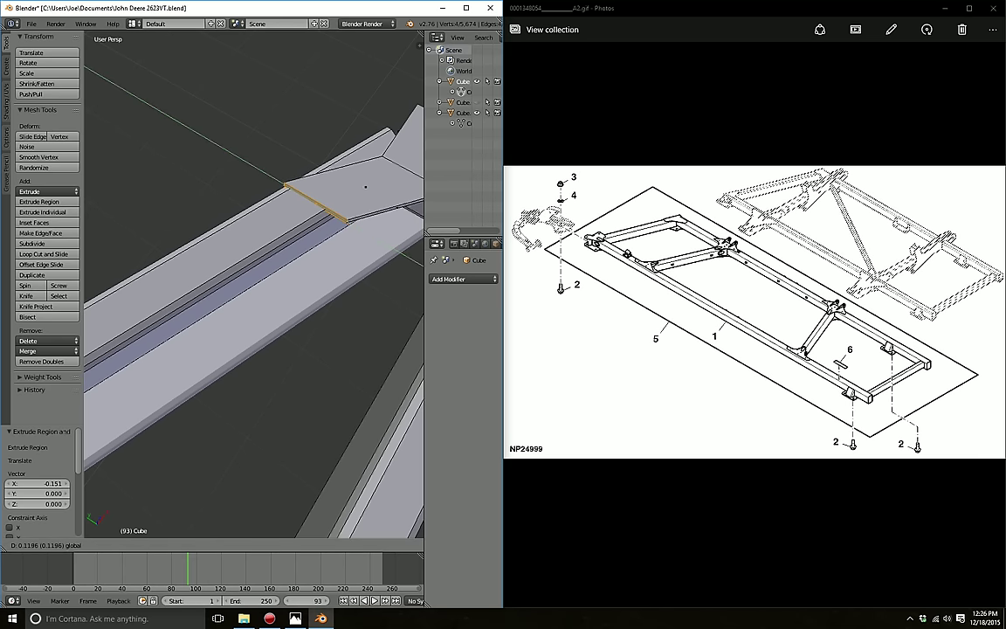
key(Return)
middle_drag(390, 201, 323, 330)
middle_drag(253, 288, 288, 245)
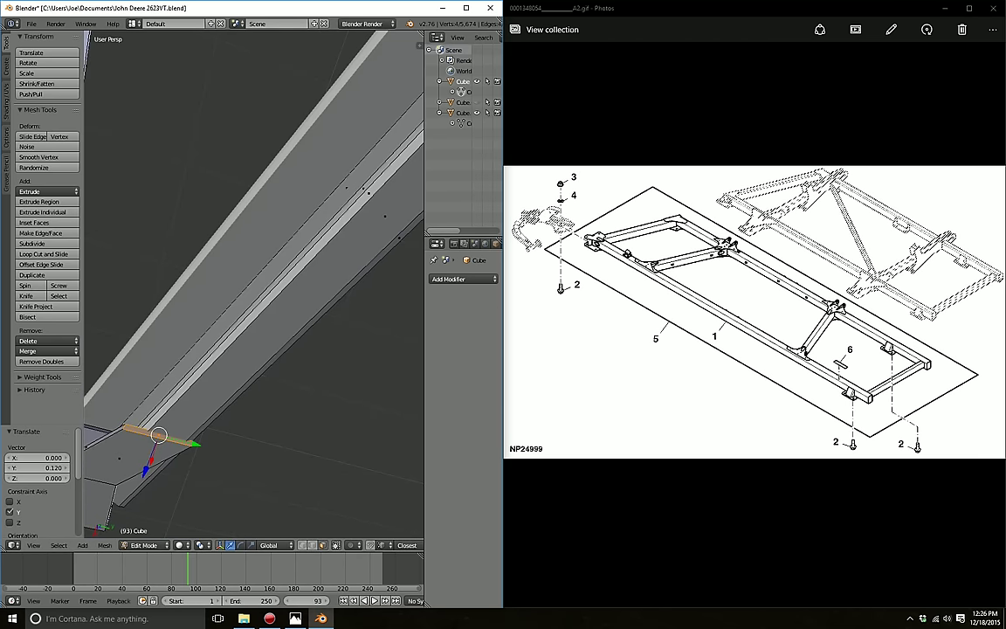
scroll(253, 288, down, 3)
mouse_move(254, 288)
middle_down()
mouse_move(288, 262)
mouse_move(262, 262)
middle_up()
scroll(253, 288, up, 3)
key(a)
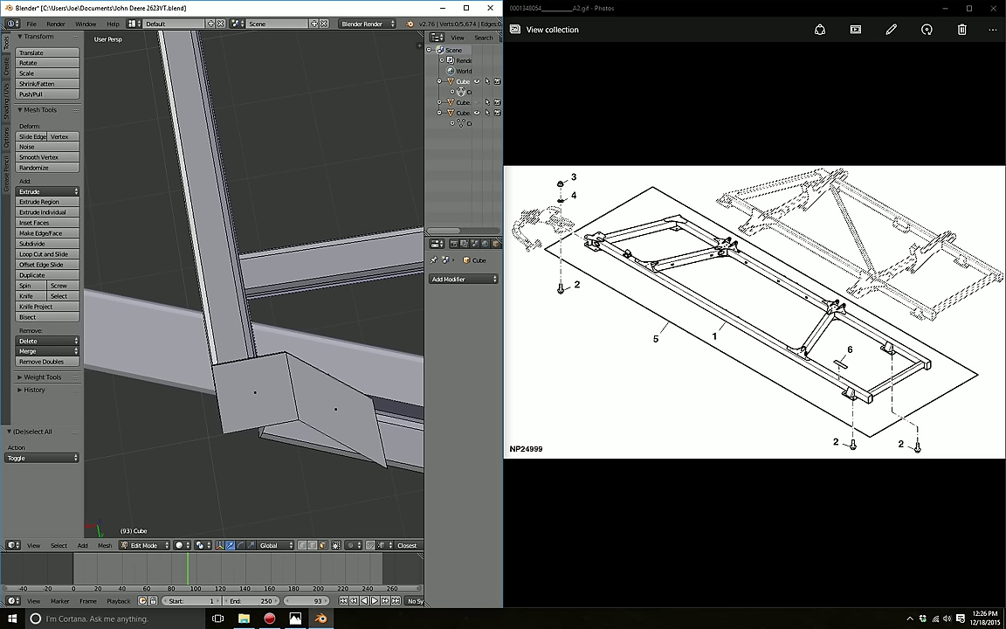
Step: Extrude the corner plate's edge outward into an angled section
middle_drag(253, 288, 279, 262)
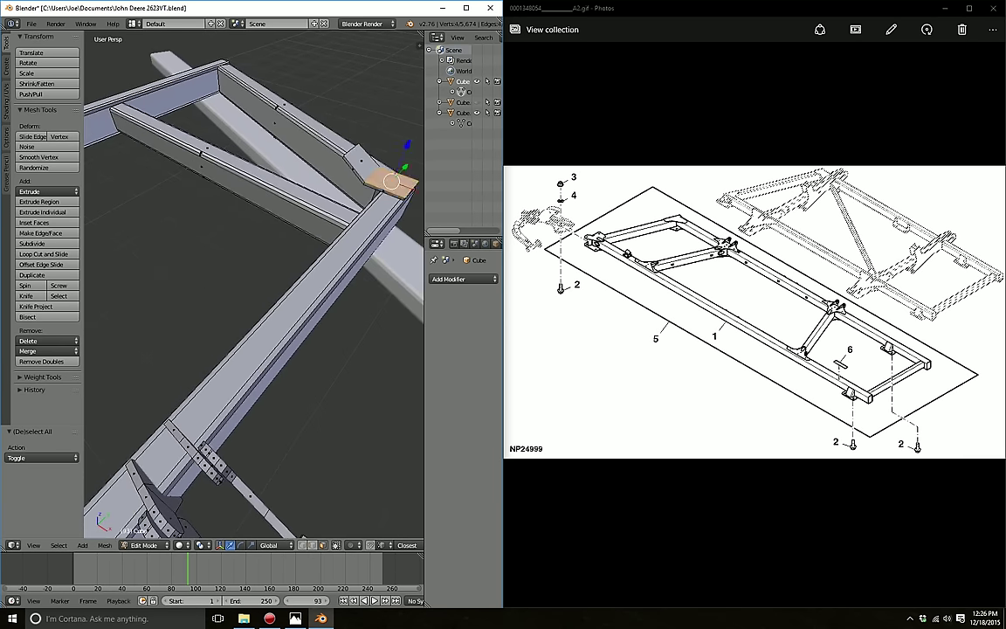
key(e)
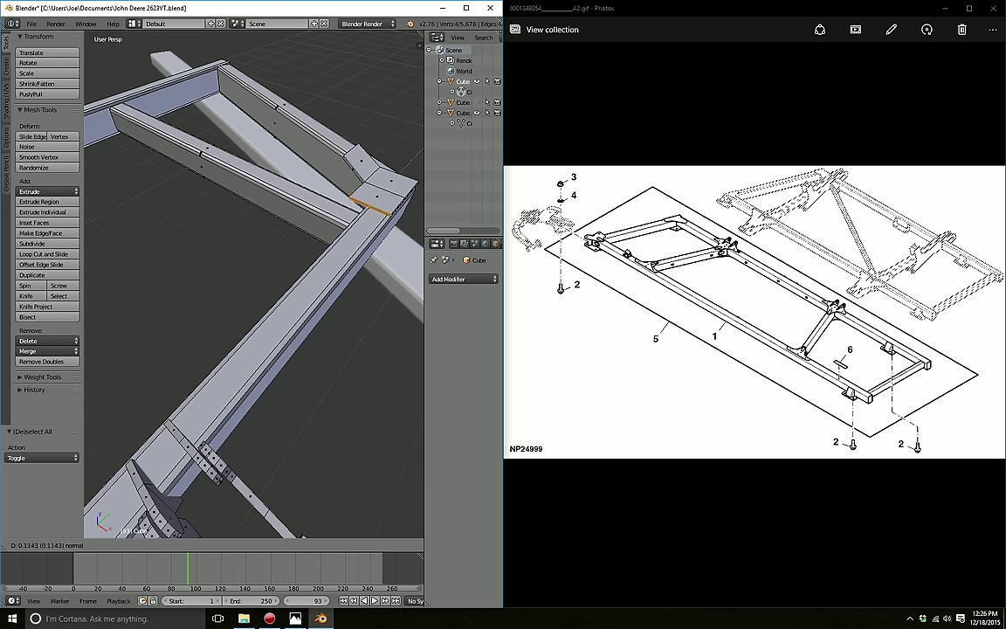
key(Return)
middle_drag(254, 289, 288, 262)
scroll(253, 288, up, 3)
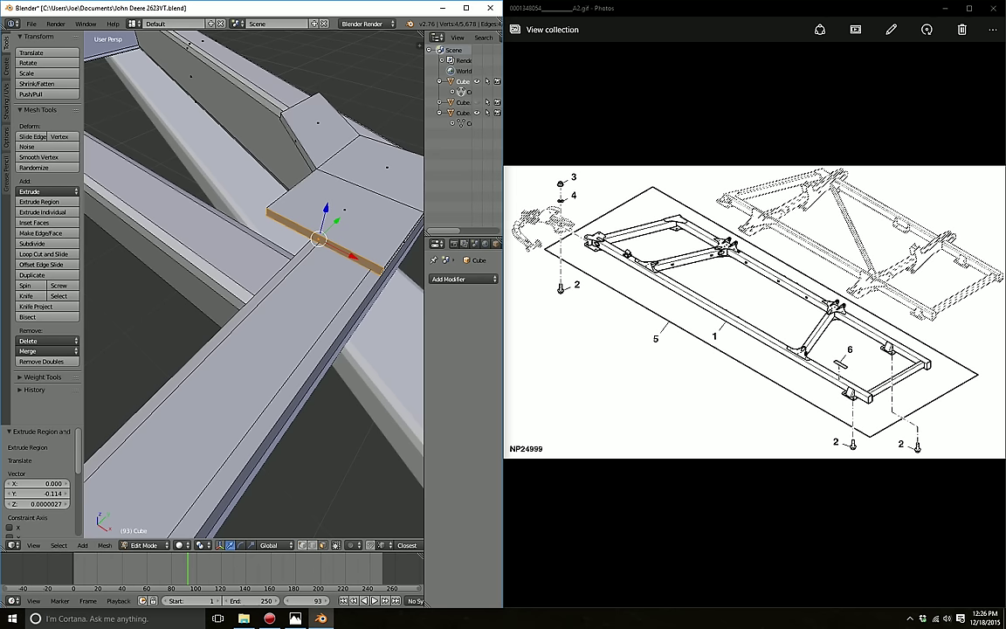
Step: Slide a corner vertex of the plate along X to shape the angle
right_click(266, 213)
key(g)
key(x)
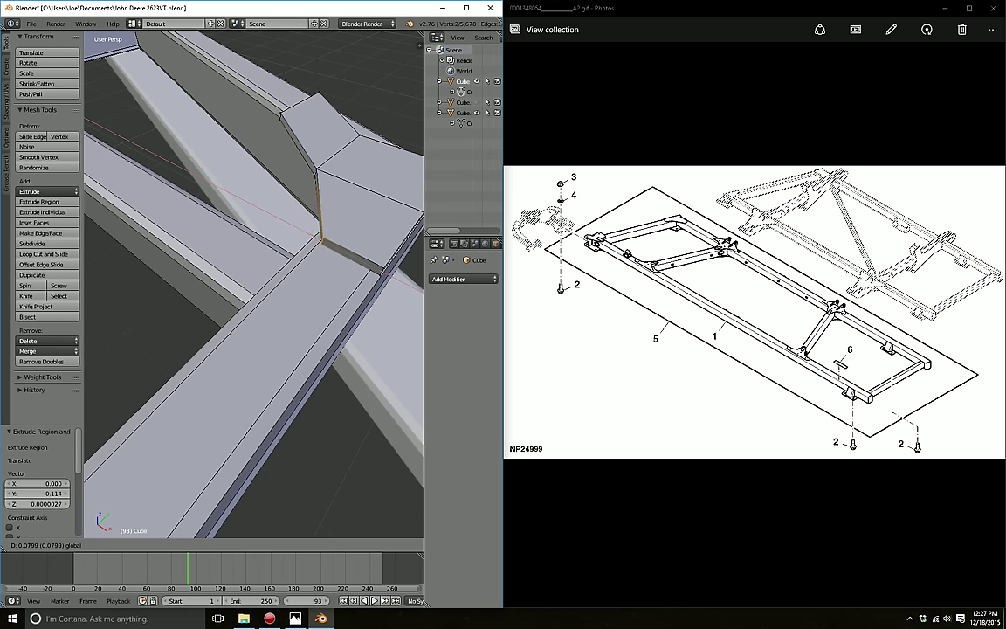
key(Return)
key(a)
middle_drag(288, 262, 311, 240)
Step: Shift the two top edges along X and extrude them into a folded-down lip
right_click(285, 273)
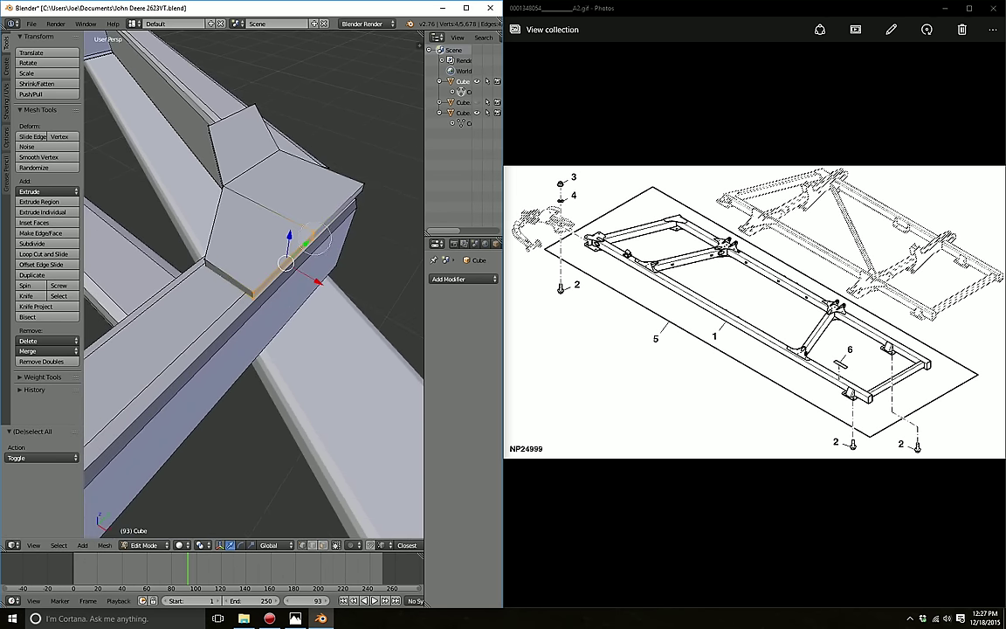
shift+right_click(341, 209)
key(g)
key(x)
key(Return)
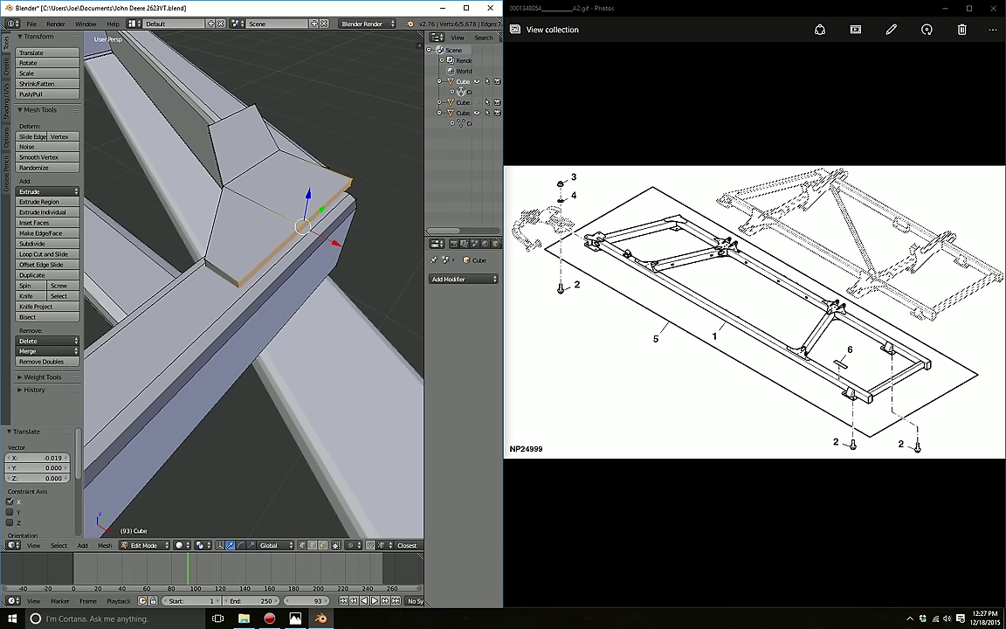
key(e)
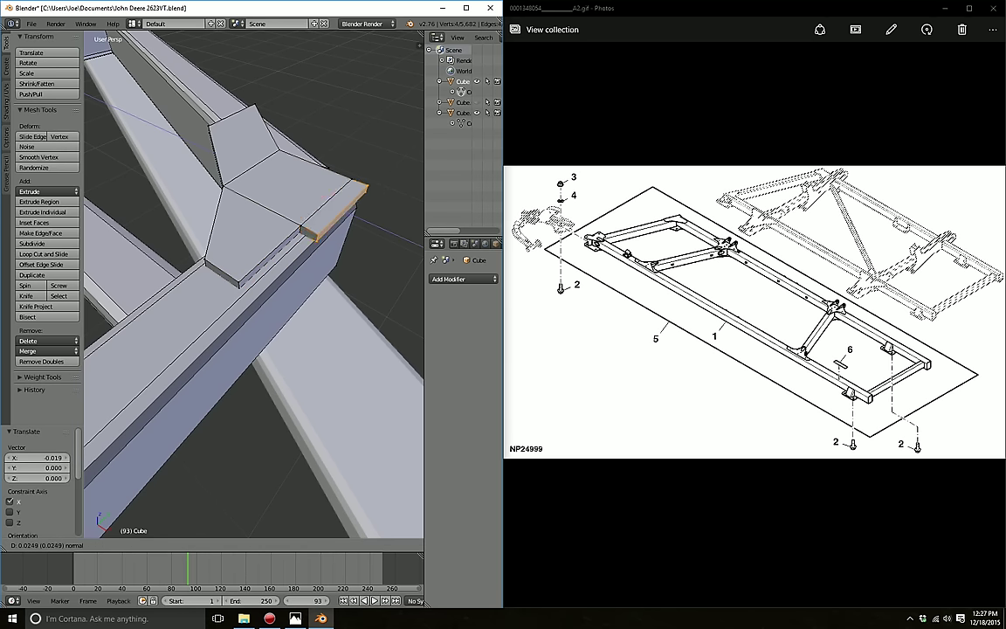
key(Return)
key(a)
Step: Select the whole bent plate and start sliding it along Y
middle_drag(262, 262, 288, 227)
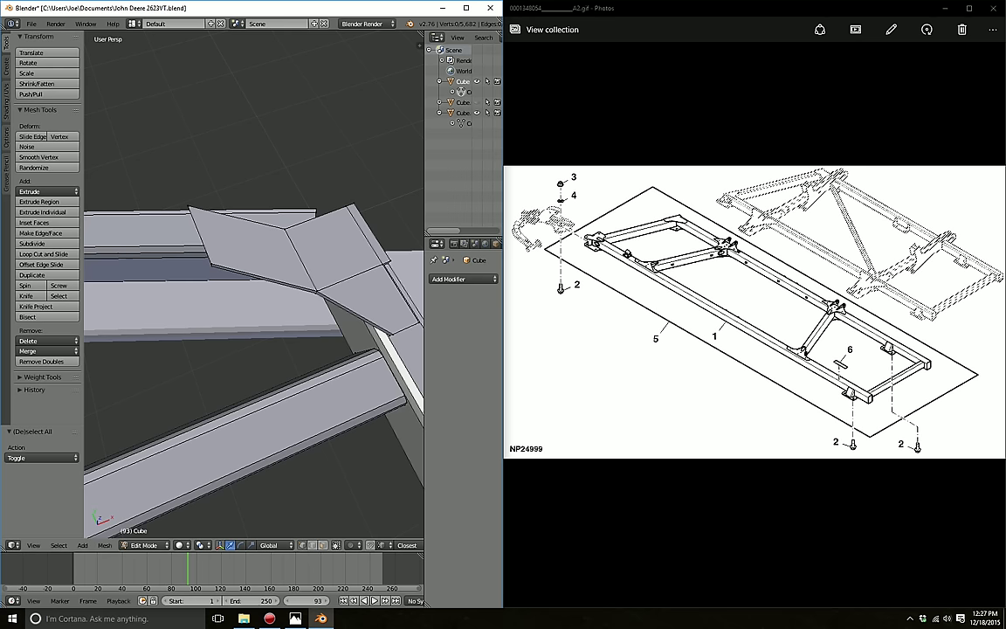
key(l)
mouse_move(288, 262)
middle_down()
mouse_move(262, 280)
mouse_move(279, 262)
mouse_move(288, 271)
middle_up()
key(g)
key(y)
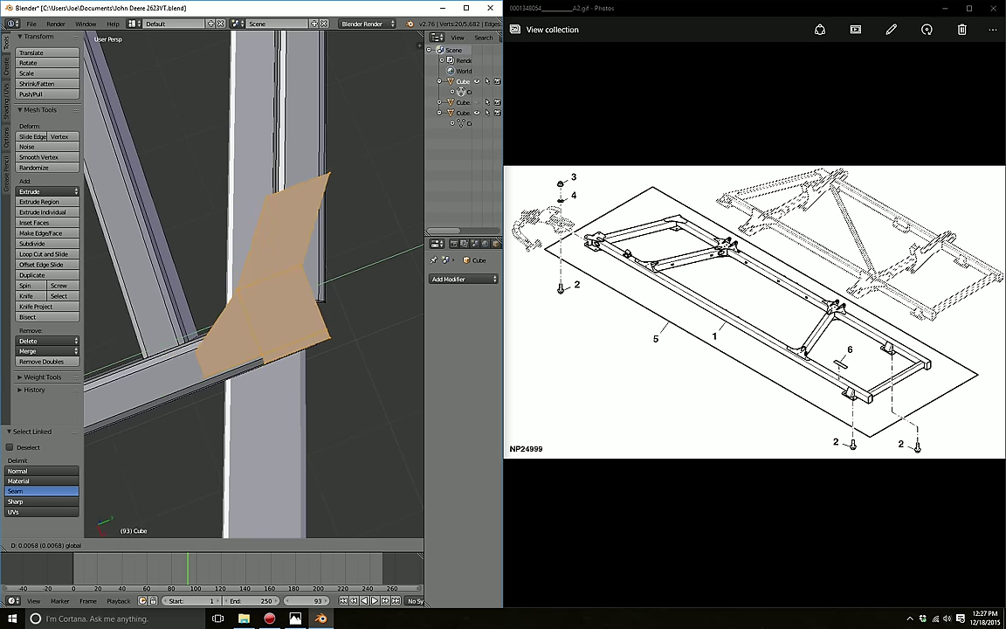
Step: Confirm the plate's Y nudge, then undo the last two edge changes
key(Return)
key(a)
middle_drag(262, 279, 218, 236)
middle_drag(262, 288, 257, 240)
key(ctrl+z)
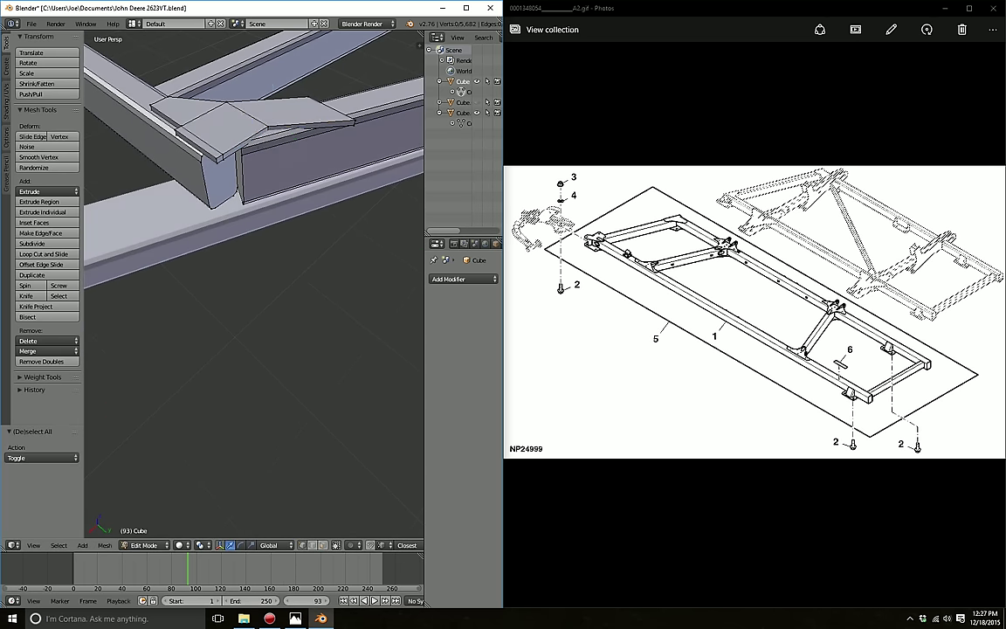
key(ctrl+z)
key(ctrl+z)
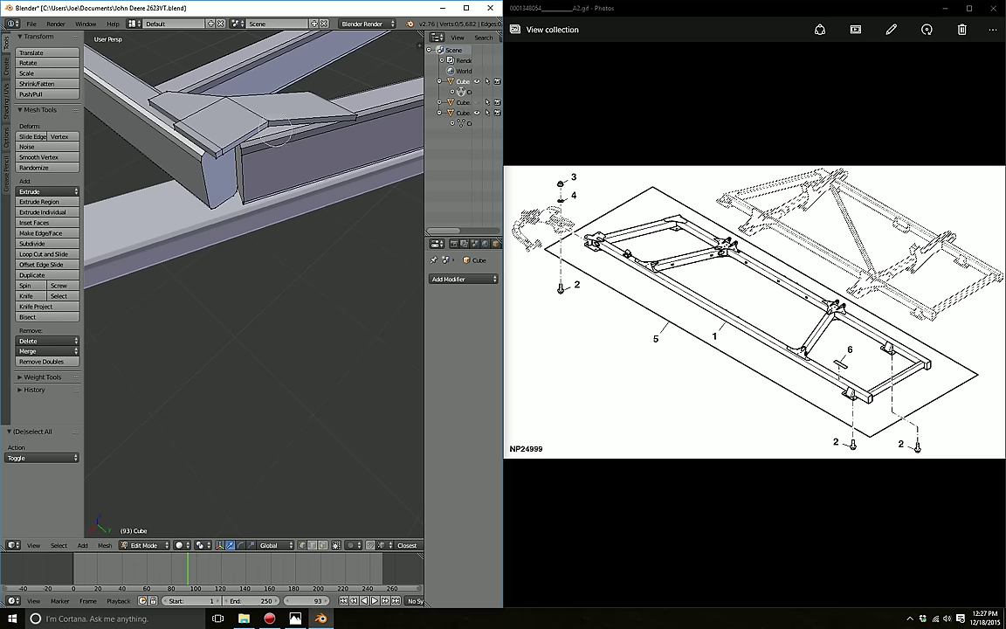
Step: Reposition an edge of the joint plate
right_click(275, 130)
middle_drag(275, 131, 280, 153)
key(g)
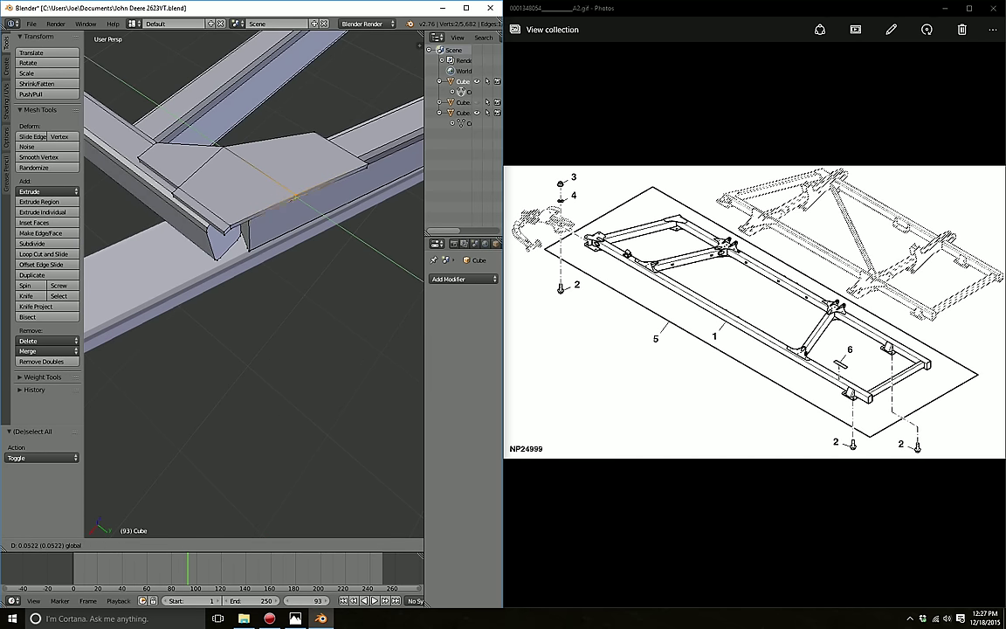
key(Return)
key(a)
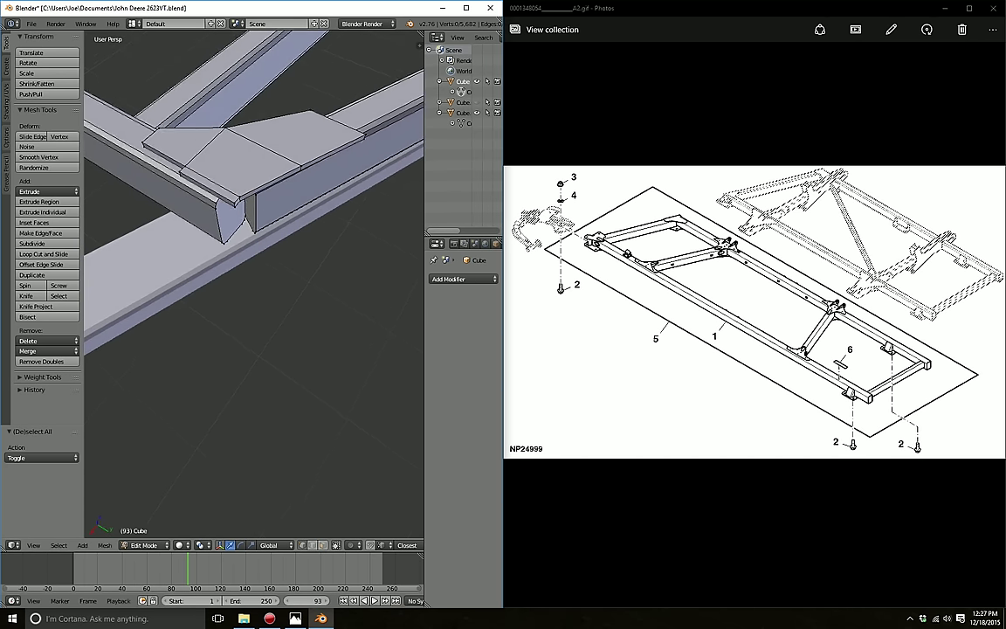
scroll(253, 279, up, 4)
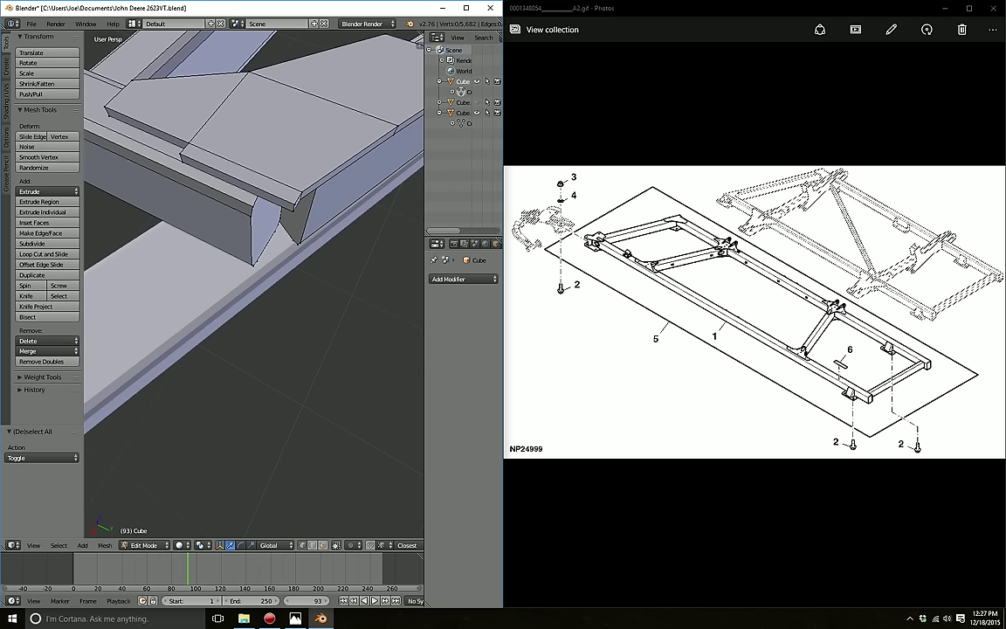
Step: Try collapsing the edge strip along the beam top, then undo it
alt+right_click(240, 179)
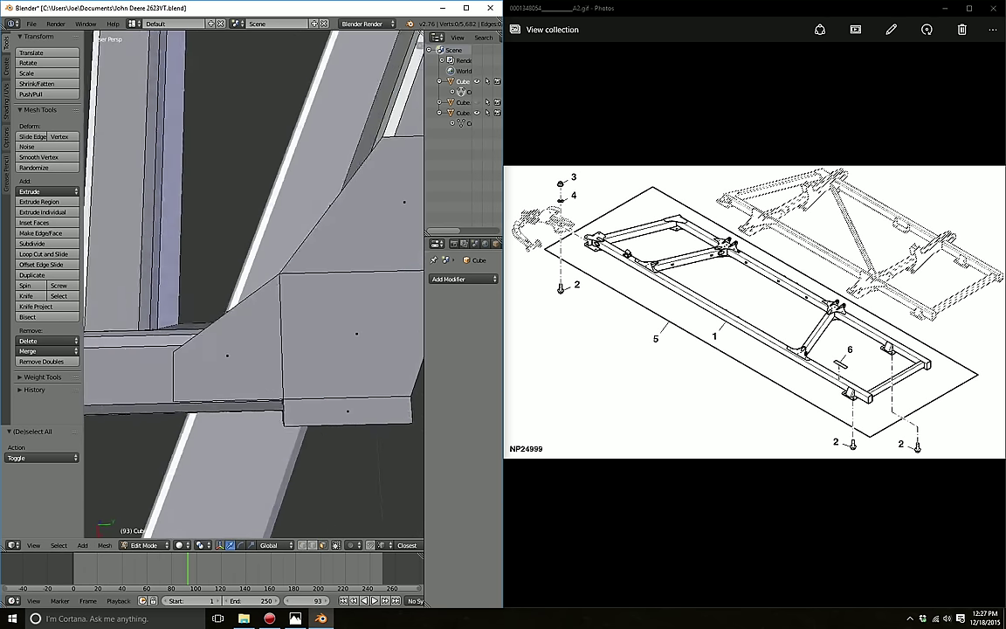
alt+right_click(219, 175)
key(ctrl+e)
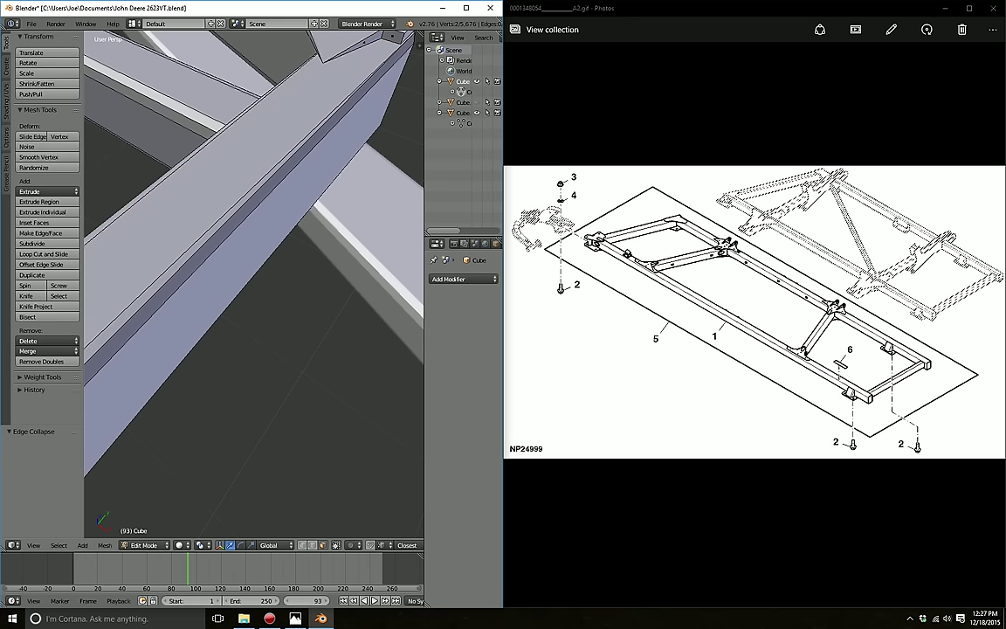
key(ctrl+z)
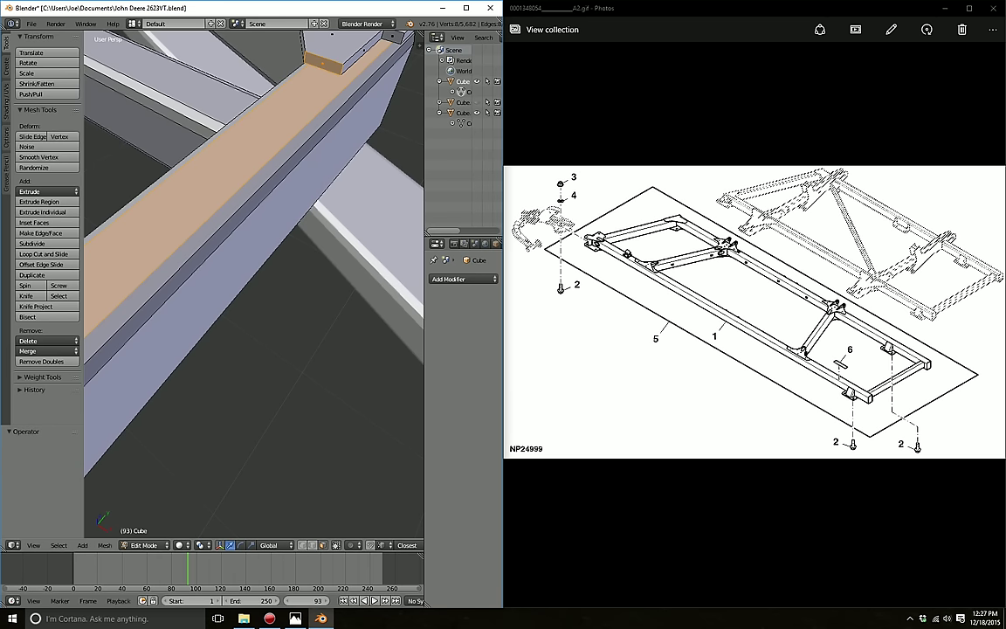
key(a)
mouse_move(310, 78)
middle_down()
mouse_move(87, 463)
mouse_move(245, 262)
mouse_move(262, 209)
middle_up()
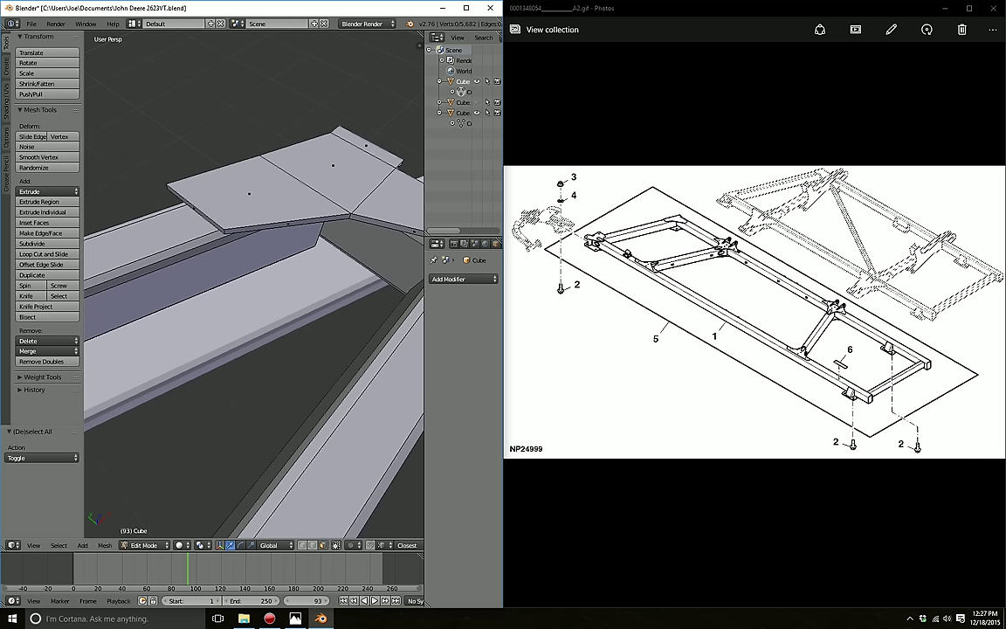
Step: Shift the plate's corner vertex along X and then Y toward the beam edge
right_click(349, 227)
key(g)
key(x)
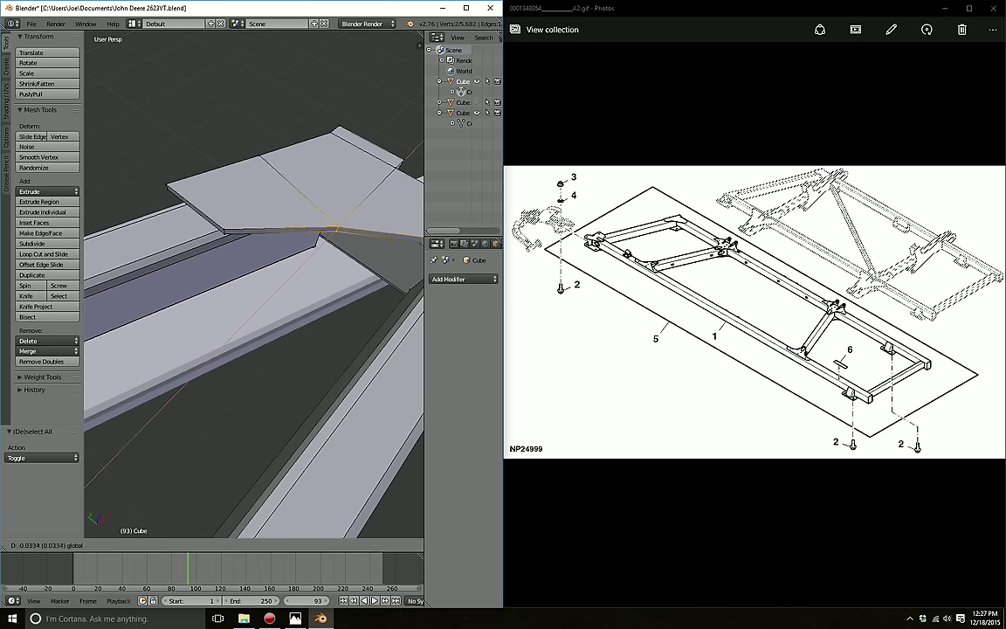
click(325, 227)
key(g)
key(x)
key(y)
click(324, 241)
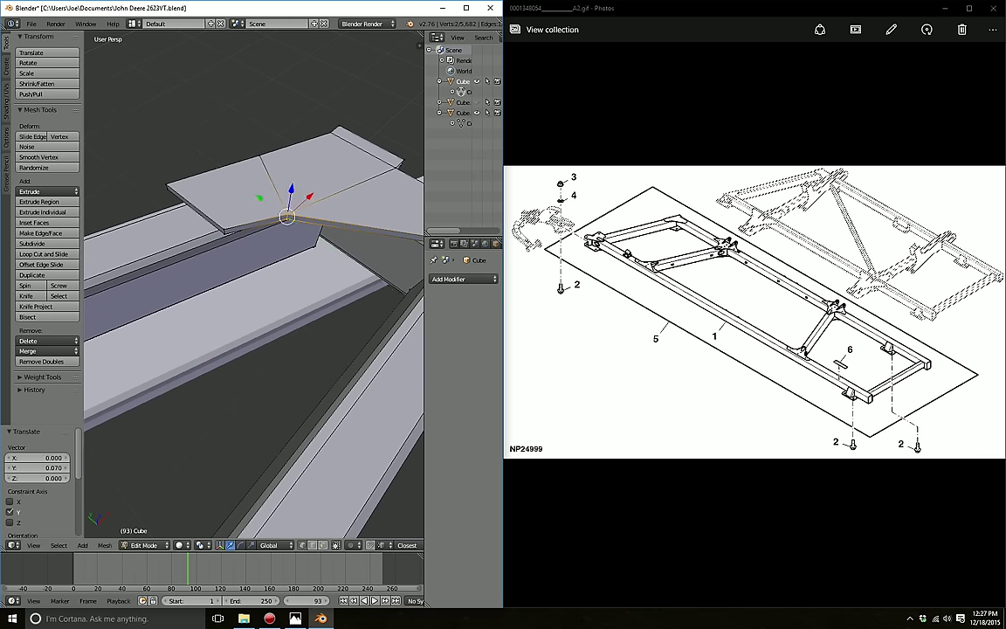
Step: Adjust the same corner vertex further along Y from a steep side view
mouse_move(325, 241)
middle_down()
mouse_move(288, 174)
mouse_move(262, 157)
middle_up()
key(g)
key(y)
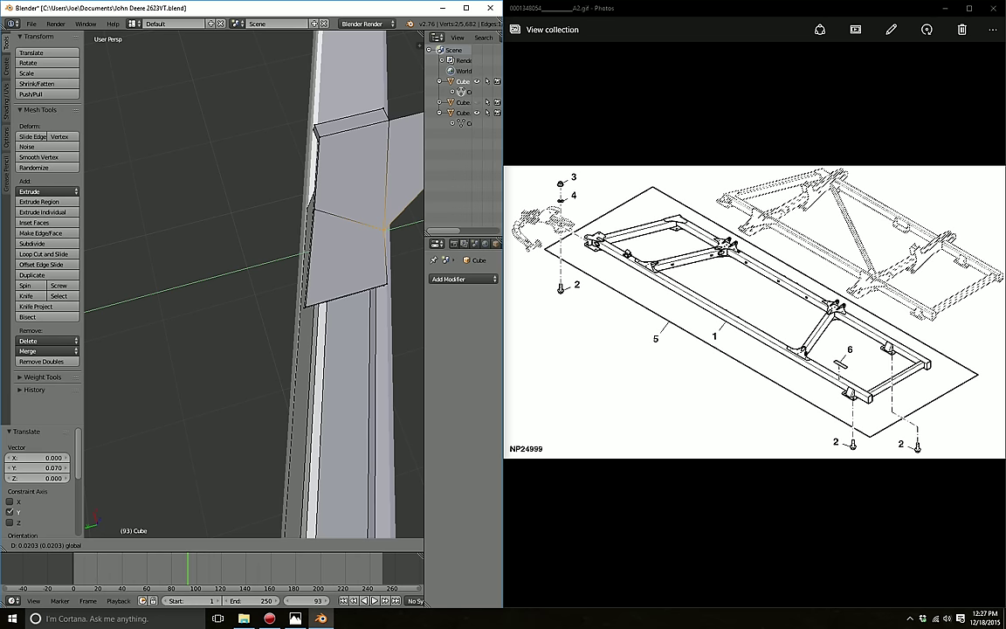
click(348, 234)
key(a)
middle_drag(347, 234, 323, 218)
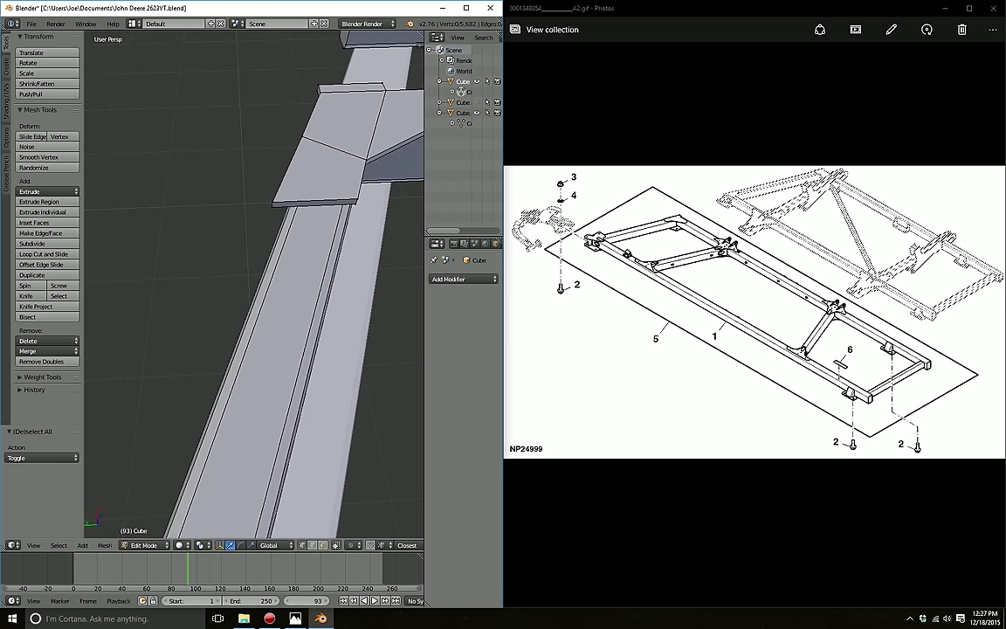
Step: Slide the beam-corner vertex and the plate's side edge along Y
mouse_move(262, 262)
middle_down()
mouse_move(280, 201)
mouse_move(324, 203)
mouse_move(349, 144)
middle_up()
right_click(281, 199)
right_click(349, 144)
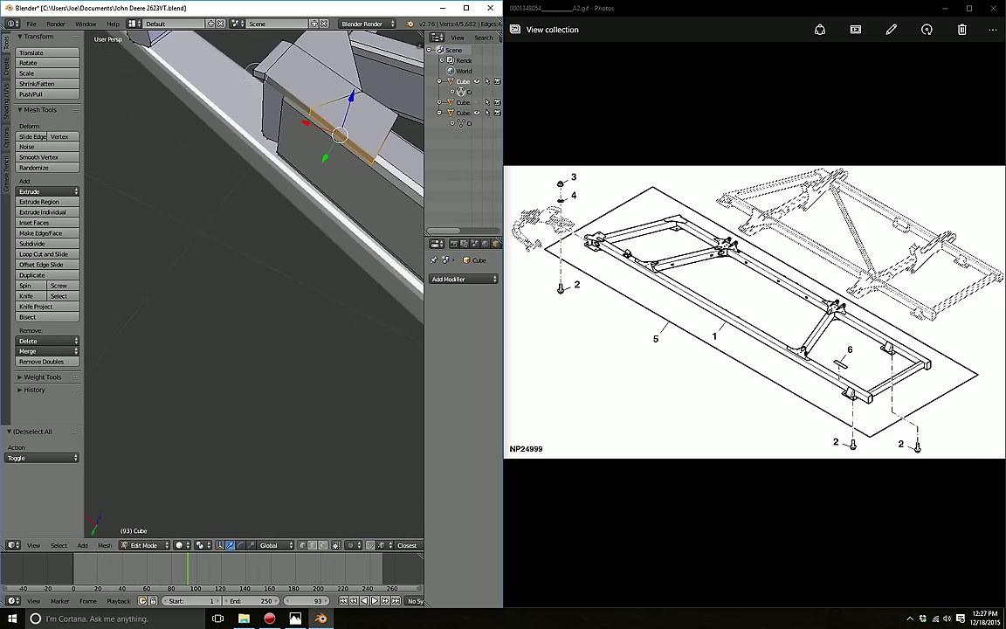
mouse_move(255, 70)
middle_down()
mouse_move(239, 77)
mouse_move(323, 253)
middle_up()
key(g)
key(y)
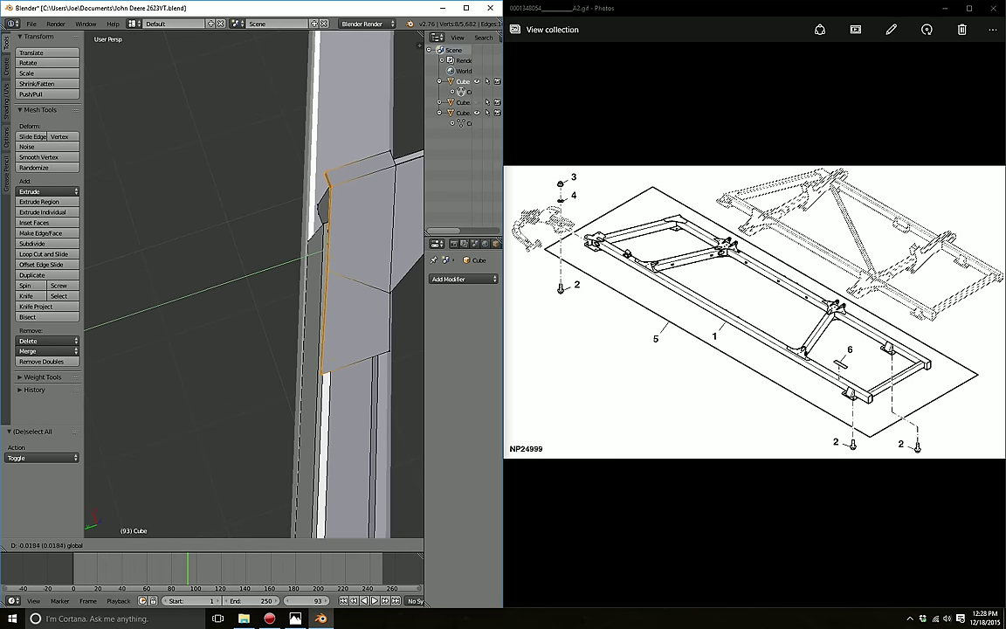
key(Return)
Step: Slide another raised-plate edge along Y to sit flush with the beam top
mouse_move(254, 262)
middle_down()
mouse_move(254, 174)
mouse_move(262, 288)
mouse_move(226, 164)
middle_up()
right_click(264, 169)
key(g)
key(y)
key(Return)
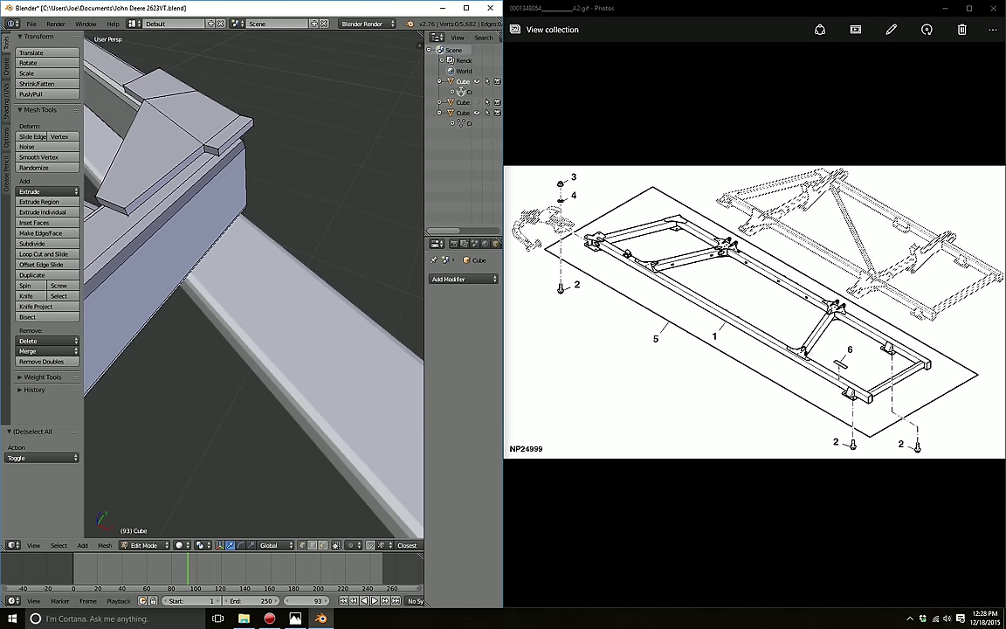
Step: Select the raised plate's corner edges and bevel them round
key(l)
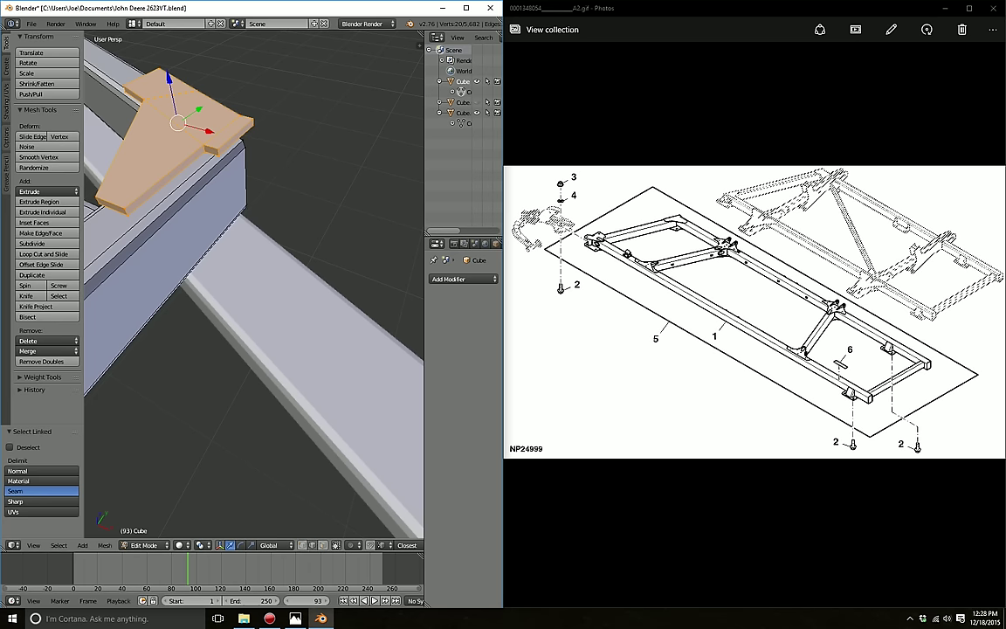
key(shift+l)
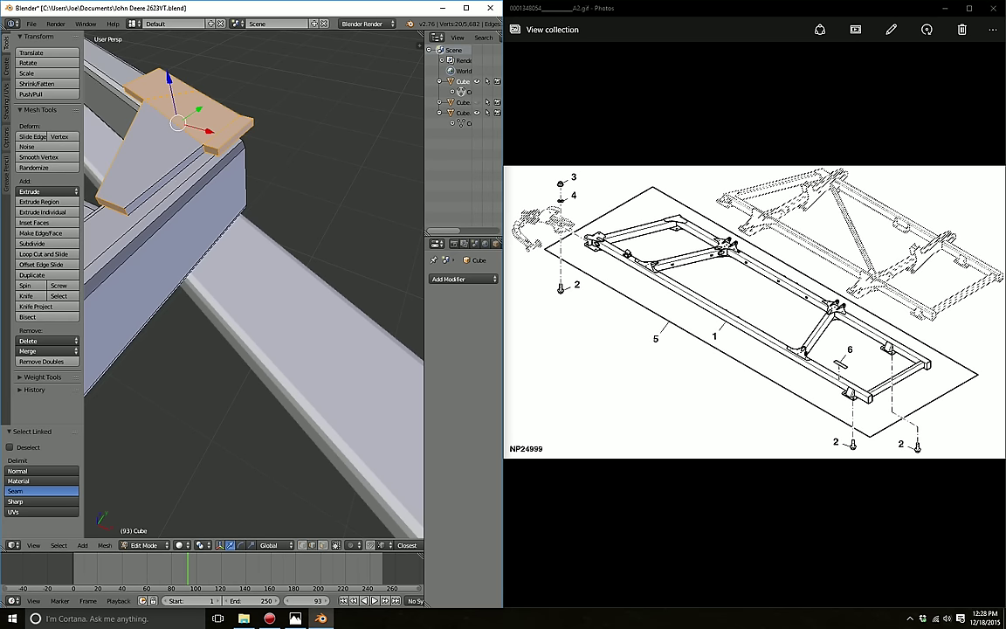
mouse_move(253, 262)
middle_down()
mouse_move(296, 305)
mouse_move(271, 301)
mouse_move(288, 314)
middle_up()
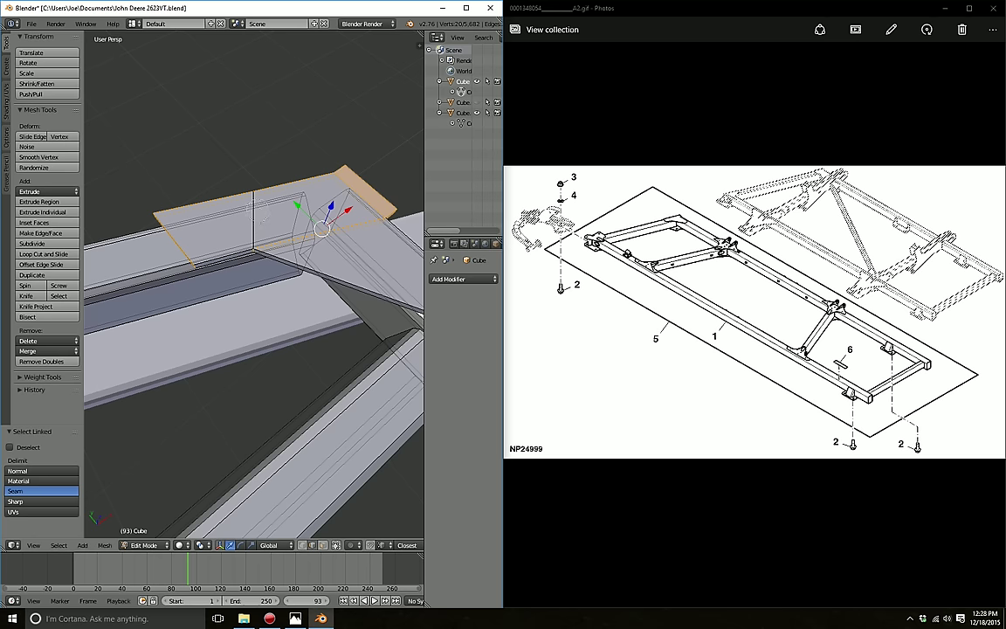
shift+right_click(255, 192)
mouse_move(253, 288)
middle_down()
mouse_move(262, 297)
mouse_move(293, 267)
mouse_move(301, 275)
mouse_move(314, 262)
mouse_move(288, 288)
mouse_move(262, 262)
middle_up()
shift+right_click(217, 229)
key(ctrl+b)
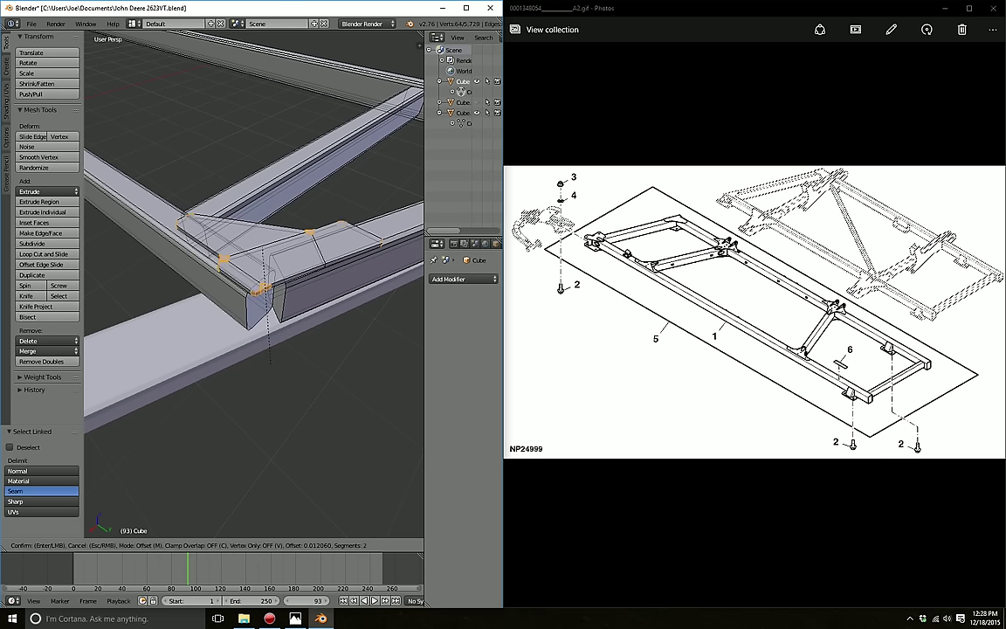
click(270, 363)
Step: Select the plate at the beam end and lower it slightly along Z
key(a)
middle_drag(270, 363, 219, 341)
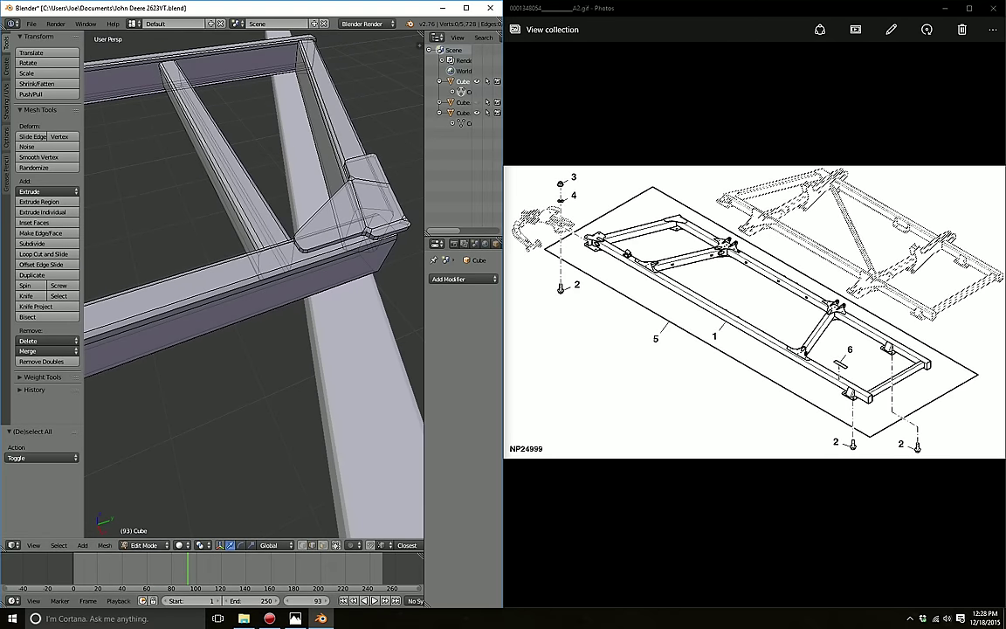
mouse_move(283, 215)
middle_down()
mouse_move(420, 305)
mouse_move(283, 215)
middle_up()
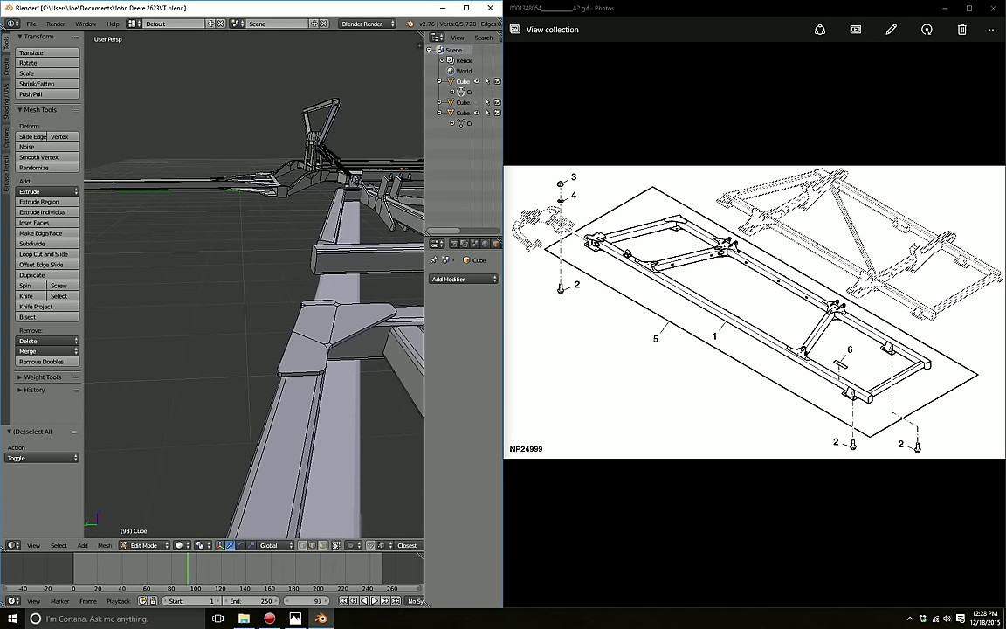
mouse_move(283, 214)
middle_down()
mouse_move(305, 210)
mouse_move(297, 201)
mouse_move(283, 214)
mouse_move(288, 165)
mouse_move(288, 227)
middle_up()
key(ctrl+l)
key(g)
key(z)
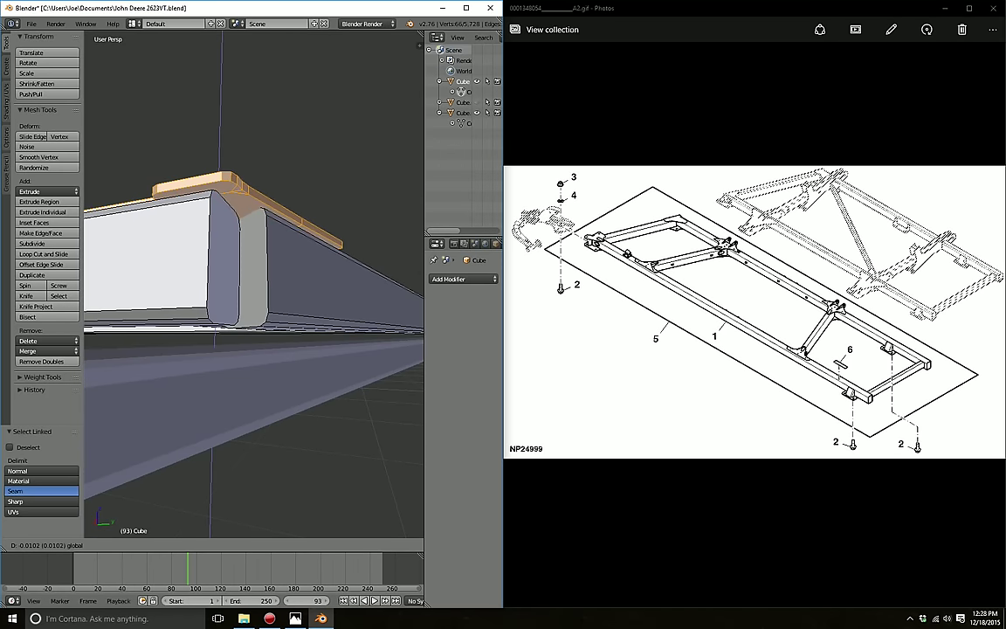
key(Return)
Step: Duplicate the end plate and lower the copy about 0.145 units onto the rail's underside
key(shift+d)
key(Escape)
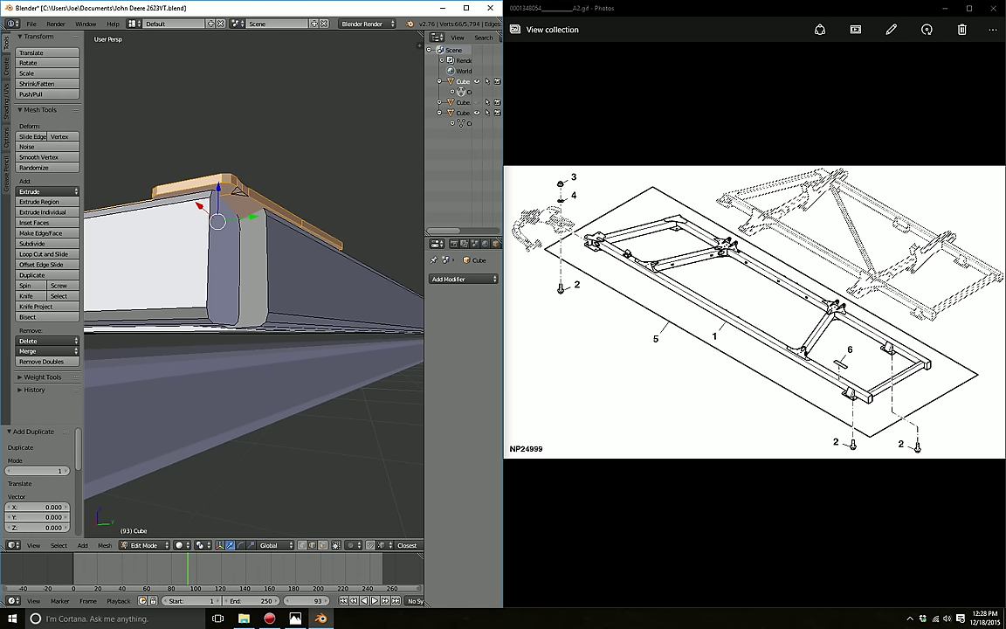
key(g)
key(z)
key(Return)
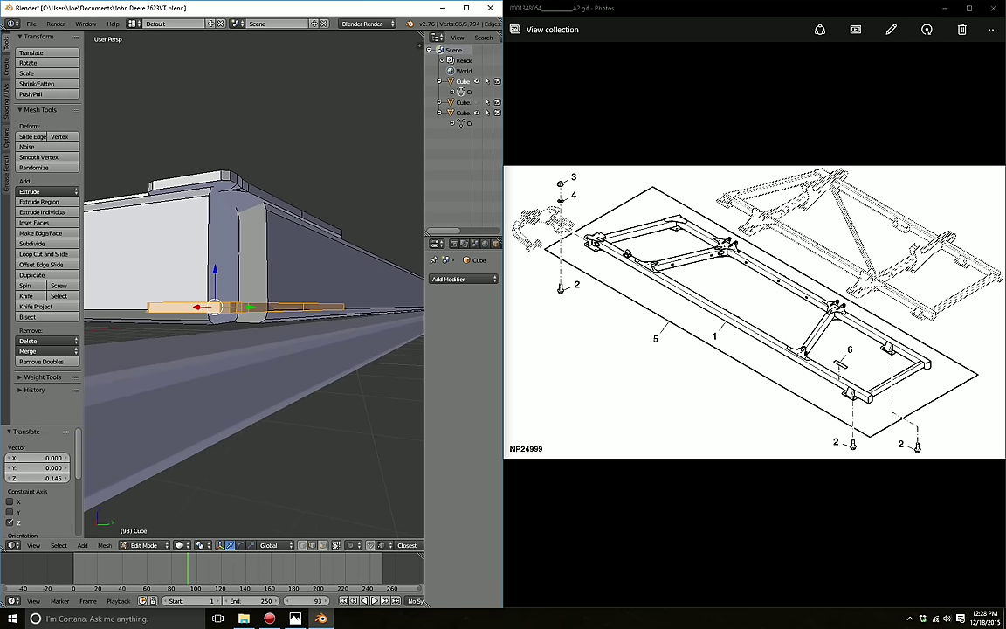
key(g)
key(z)
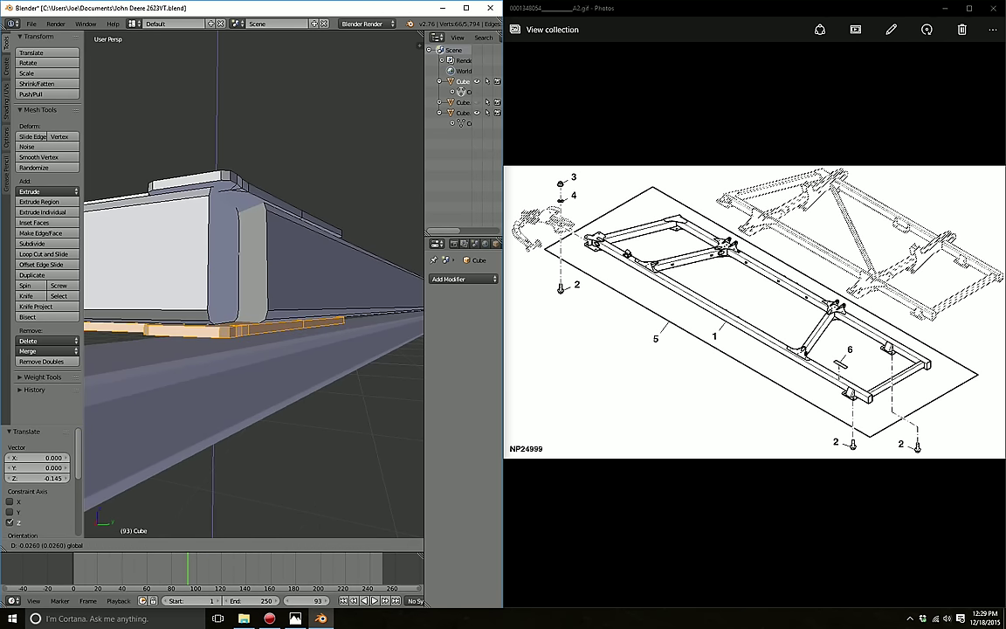
key(Return)
key(a)
middle_drag(253, 349, 288, 332)
scroll(253, 349, down, 3)
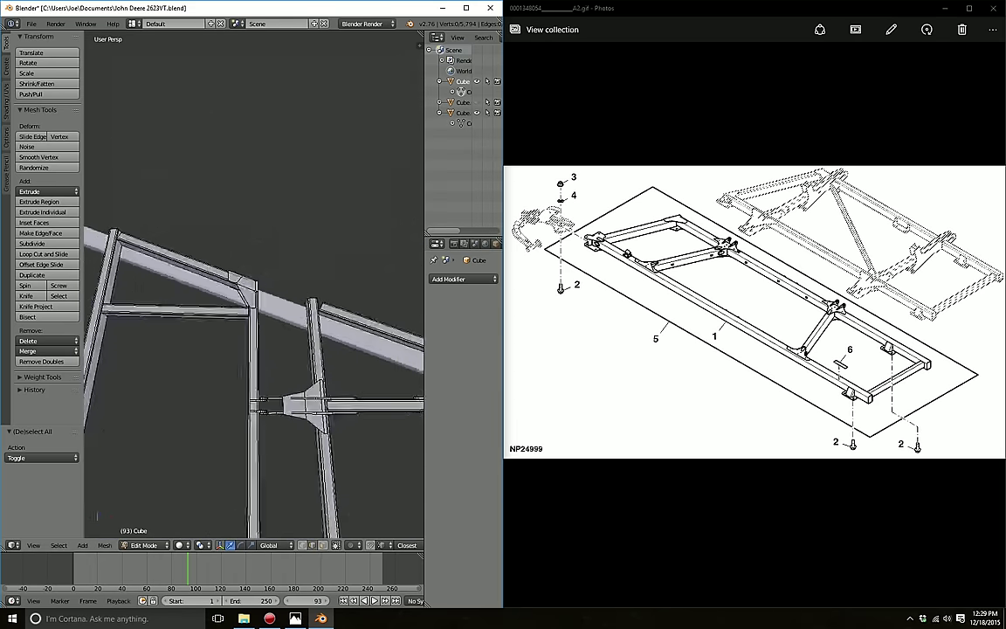
Step: Duplicate the crossmember bracket plate, shift the copy along X and turn it about Y
middle_drag(253, 288, 289, 262)
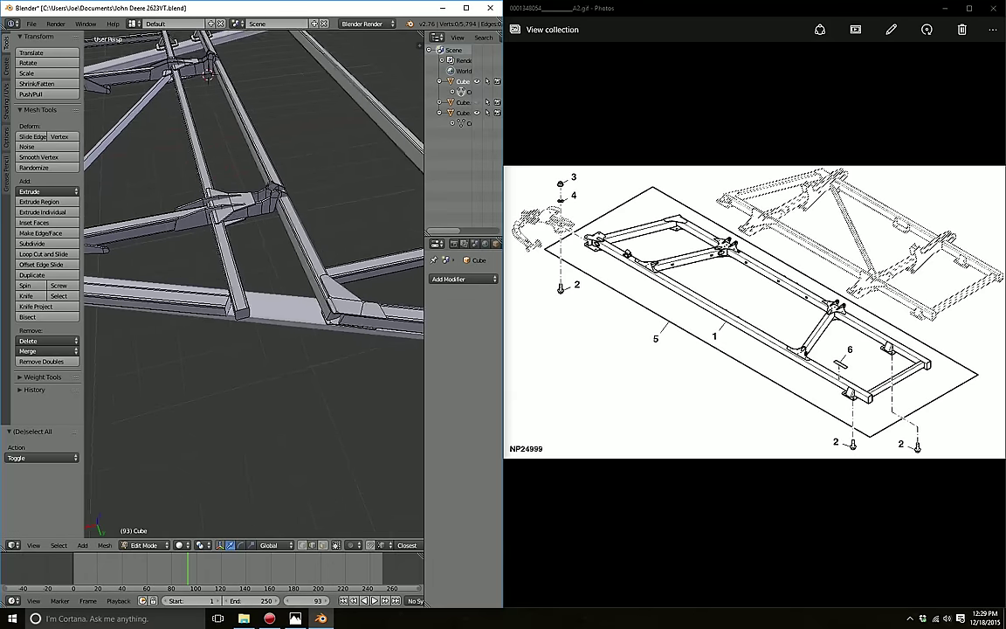
key(l)
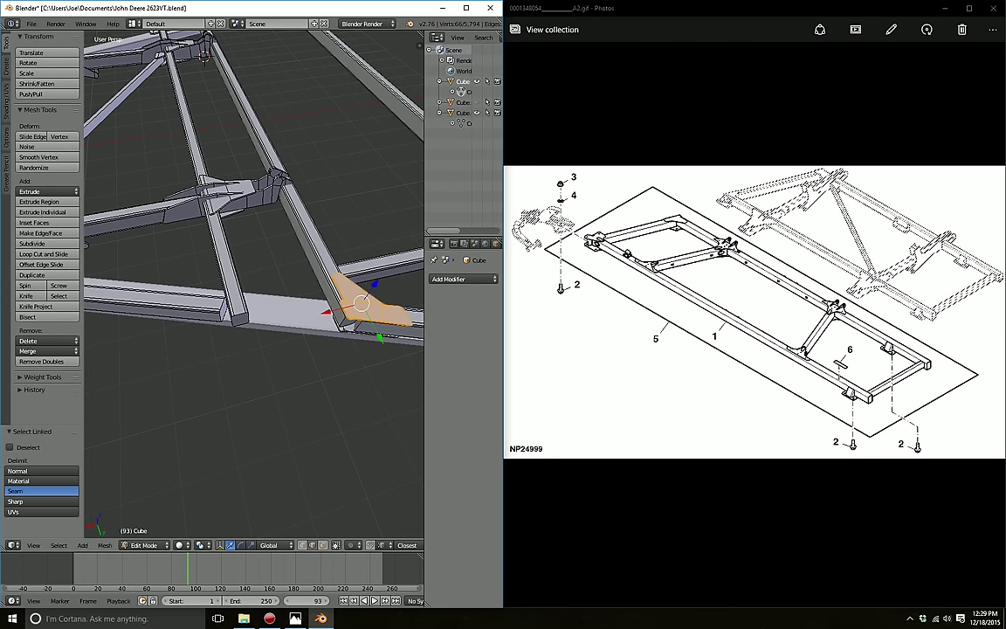
key(l)
key(shift+d)
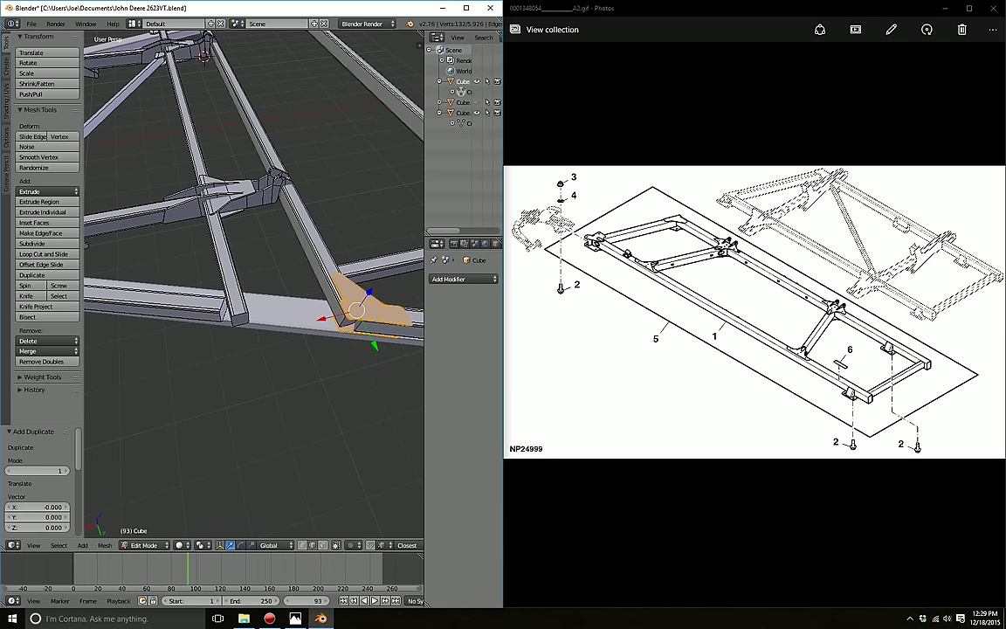
key(g)
key(x)
click(239, 340)
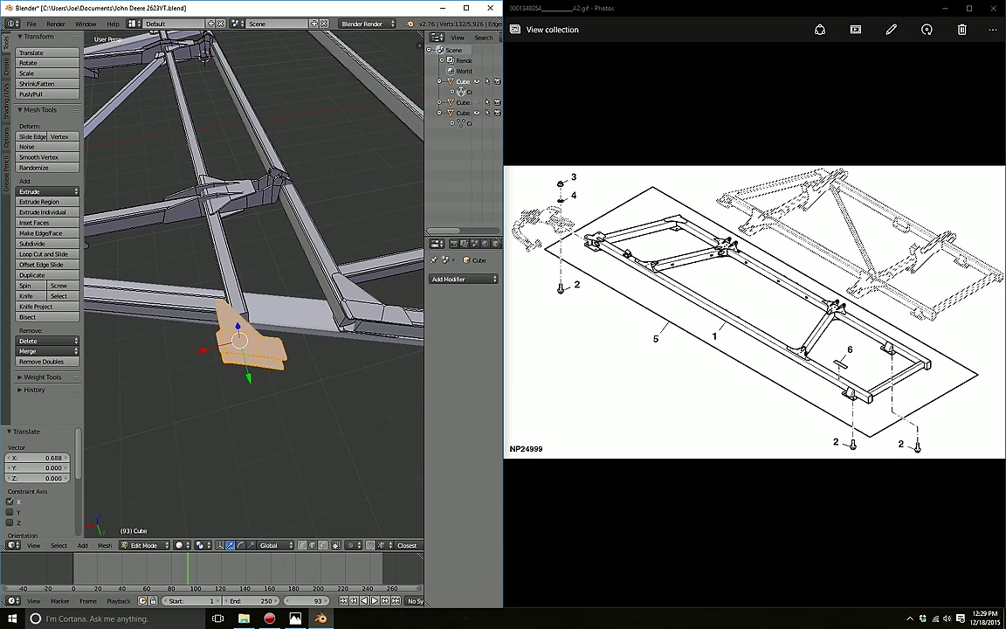
click(240, 545)
drag(210, 341, 258, 488)
text(180)
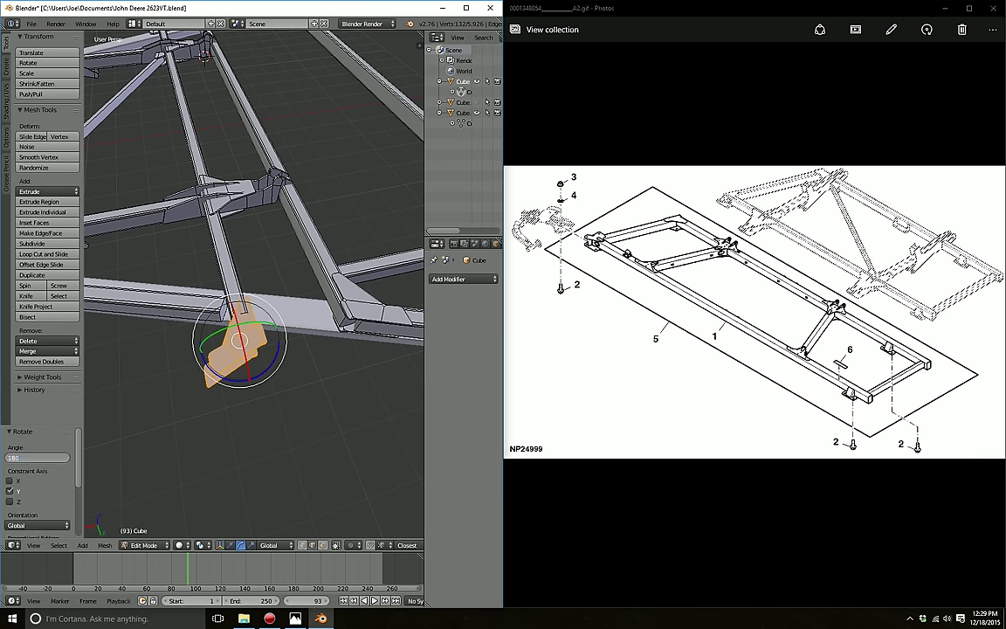
key(Return)
Step: Slide the plate 0.225 units along Y onto the other rail crossing
middle_drag(253, 288, 306, 261)
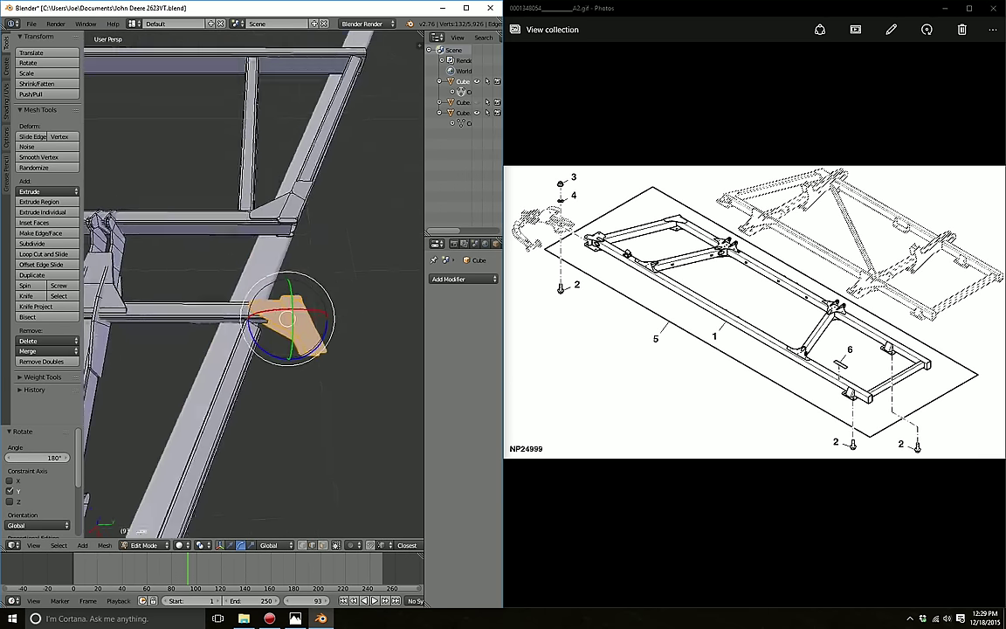
click(230, 544)
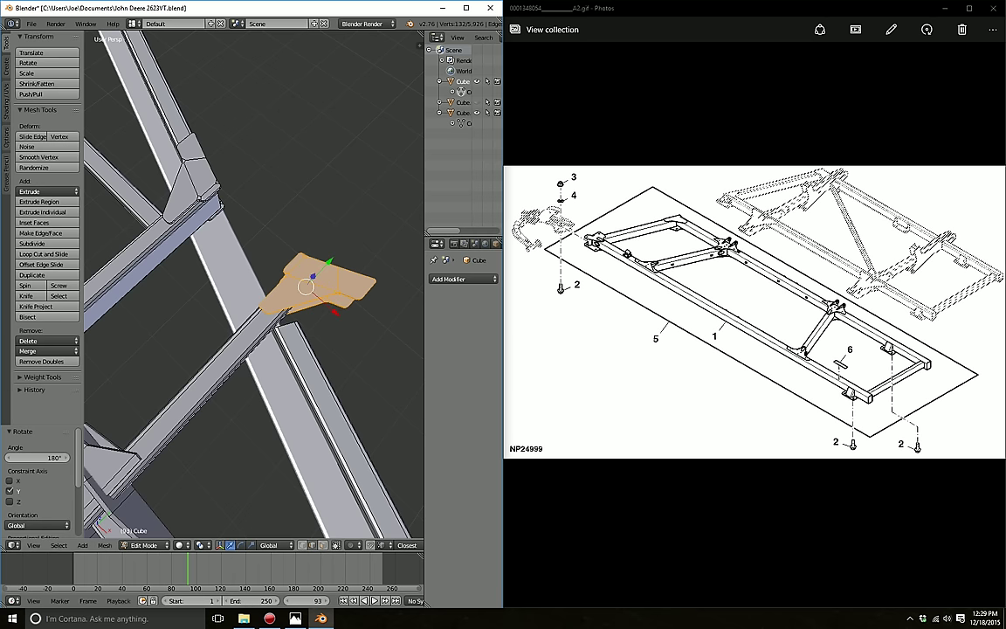
drag(328, 261, 258, 335)
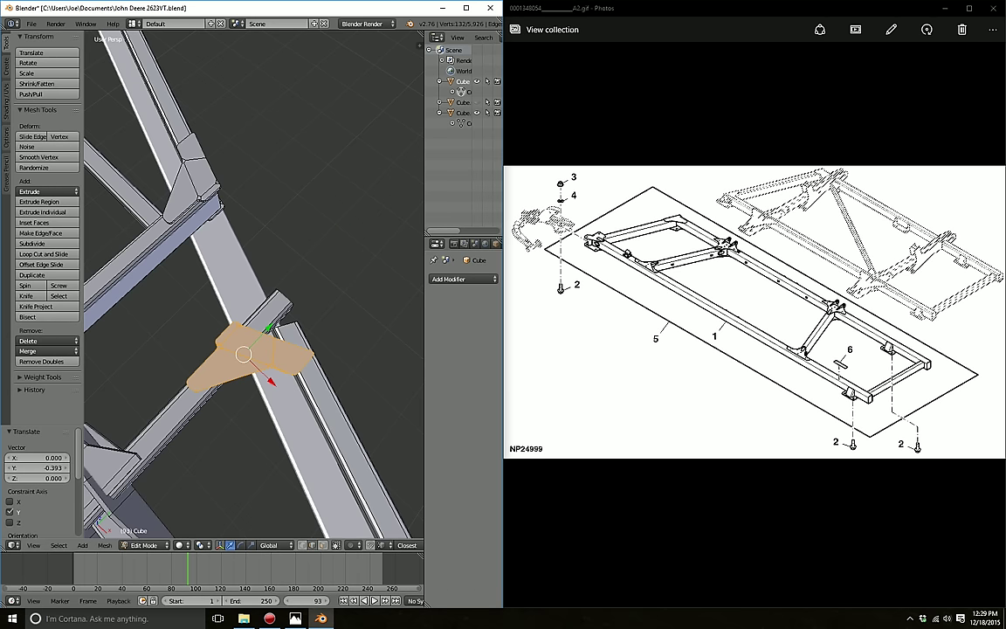
key(ctrl+z)
key(ctrl+z)
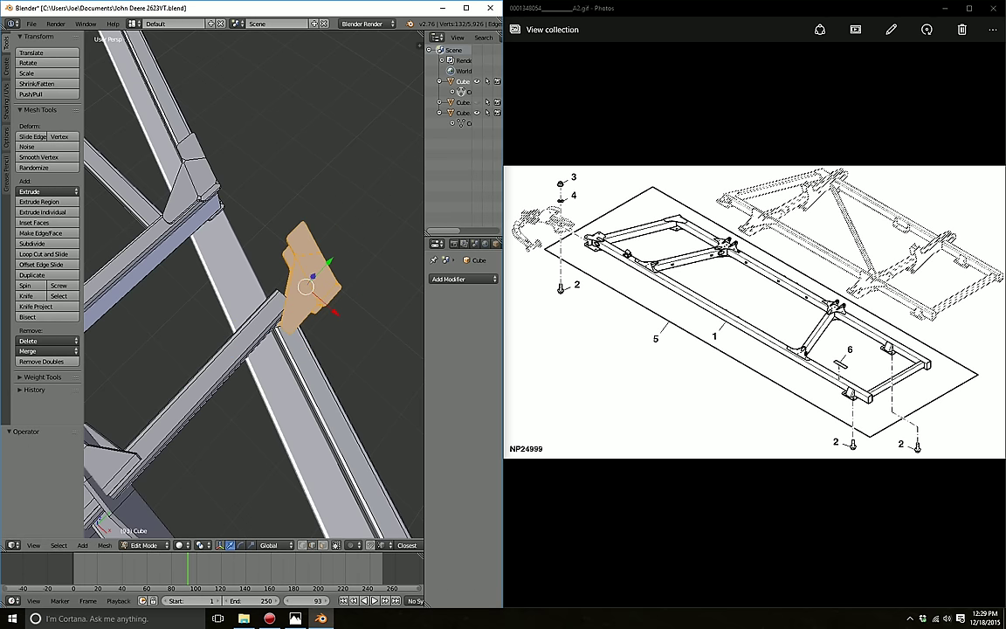
drag(329, 261, 288, 301)
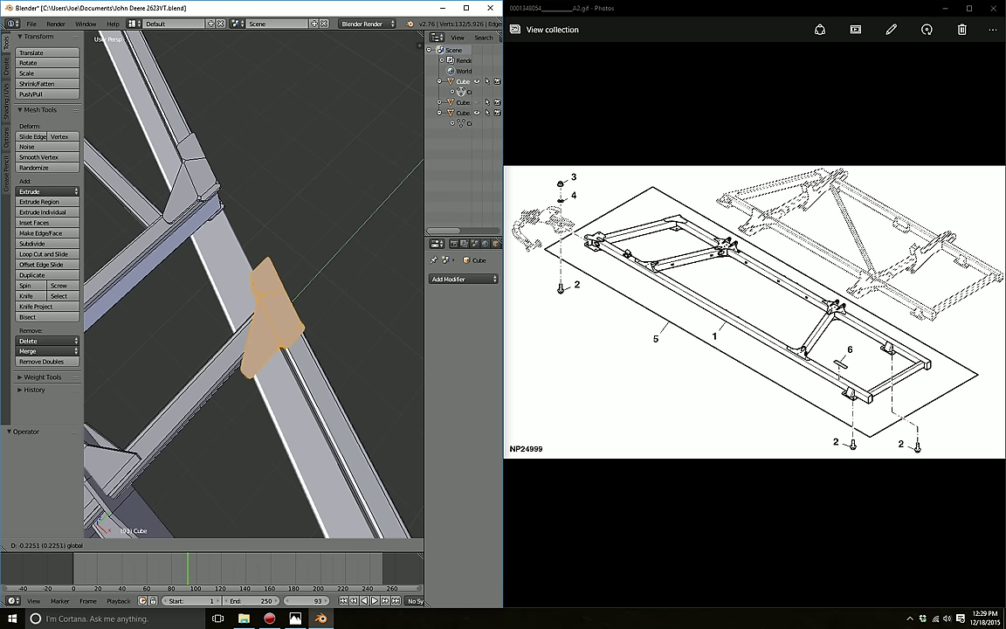
key(Return)
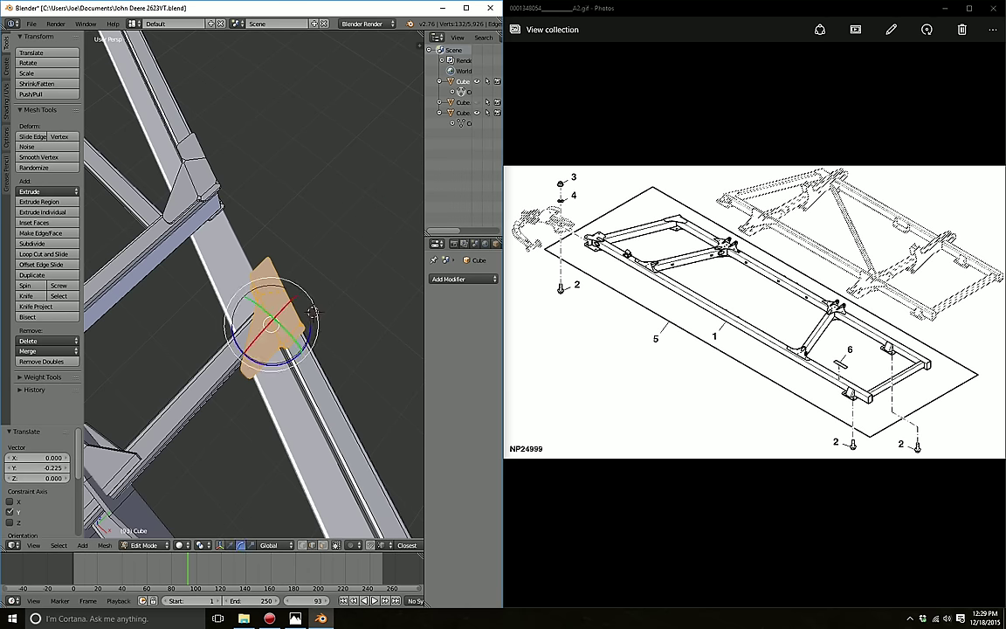
Step: Rotate the plate about the Y axis, then delete the loose plate face
mouse_move(307, 348)
mouse_down()
mouse_move(324, 356)
mouse_move(382, 284)
mouse_up()
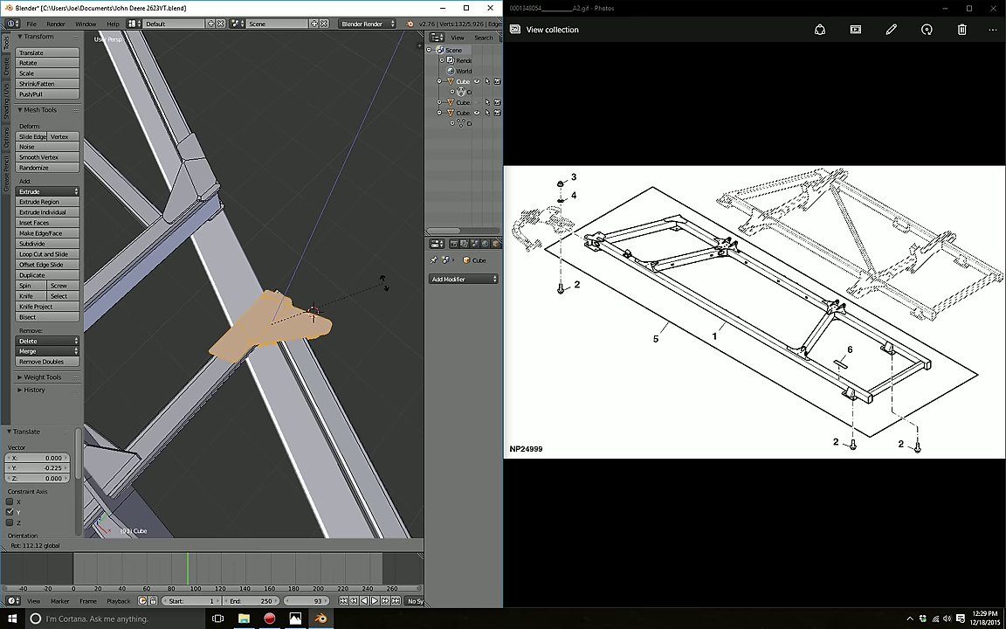
click(312, 310)
middle_drag(312, 310, 366, 262)
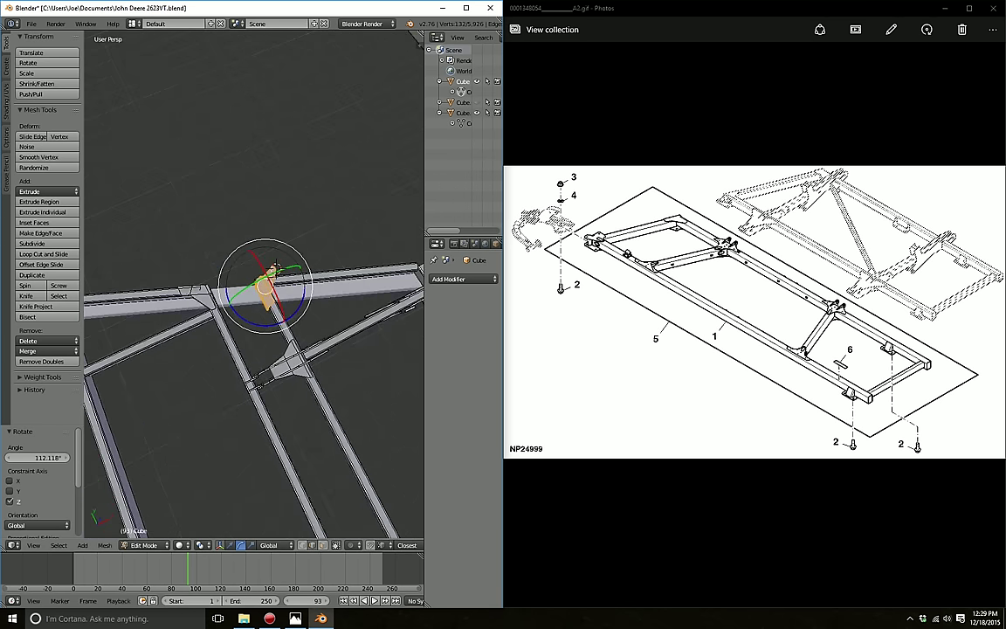
key(ctrl+z)
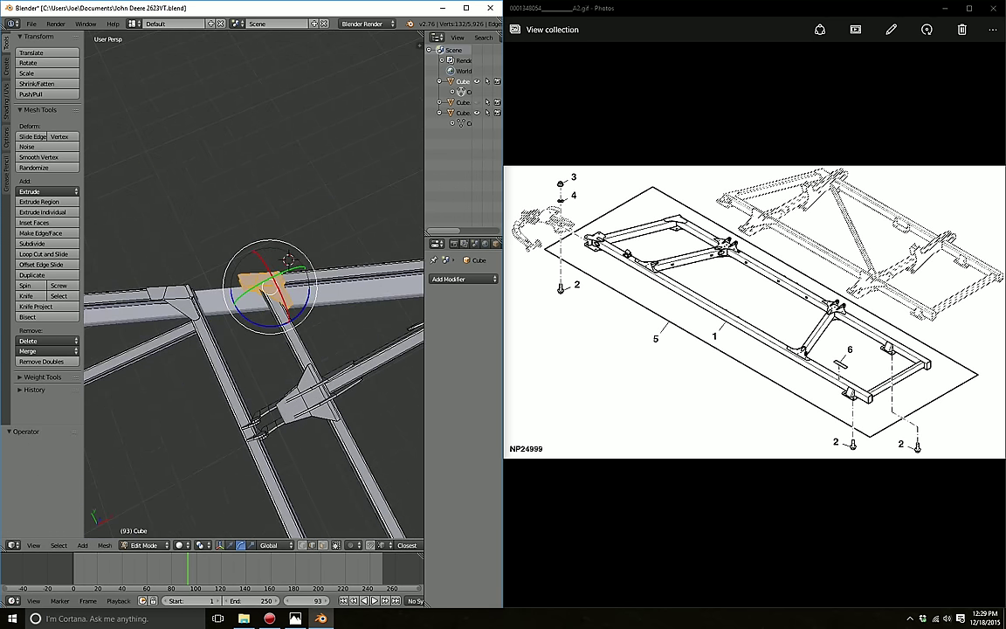
drag(245, 291, 270, 278)
key(x)
click(224, 484)
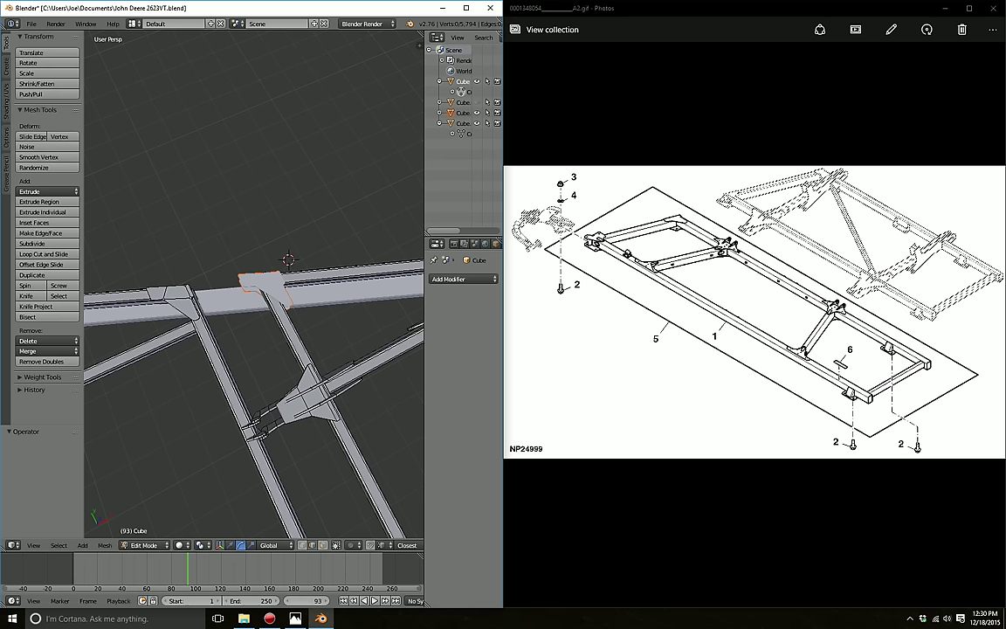
Step: In Object Mode, add a Mirror modifier to Cube.002 and apply it
key(Tab)
scroll(253, 288, down, 10)
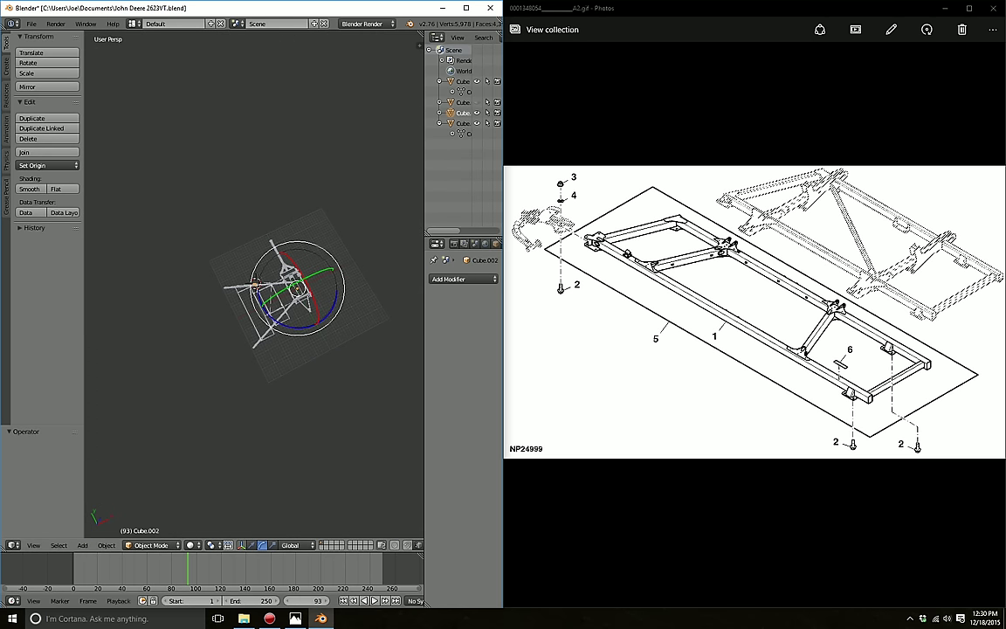
middle_drag(254, 288, 288, 280)
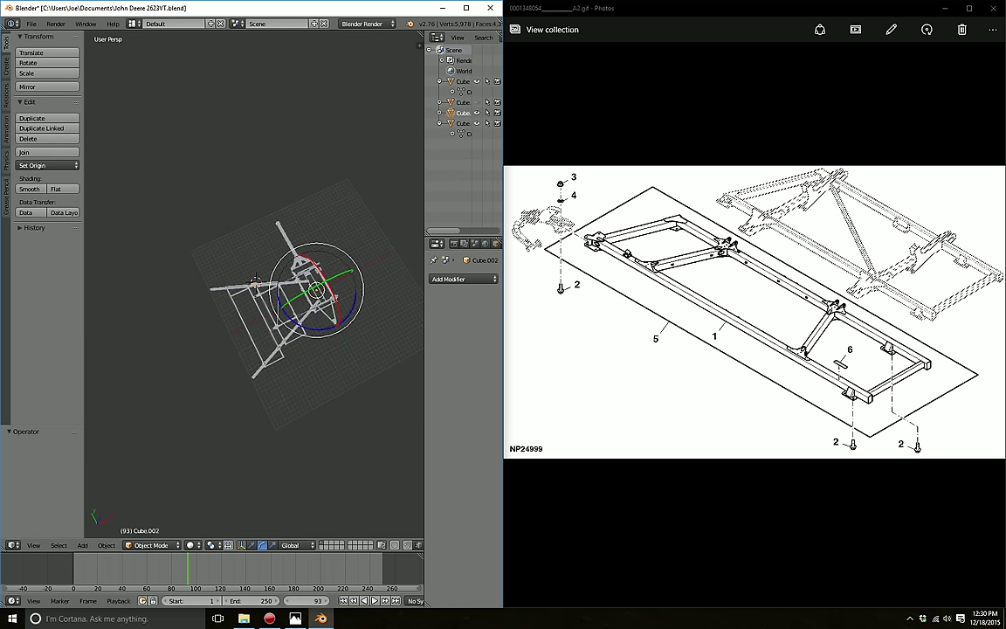
drag(425, 262, 393, 262)
click(446, 278)
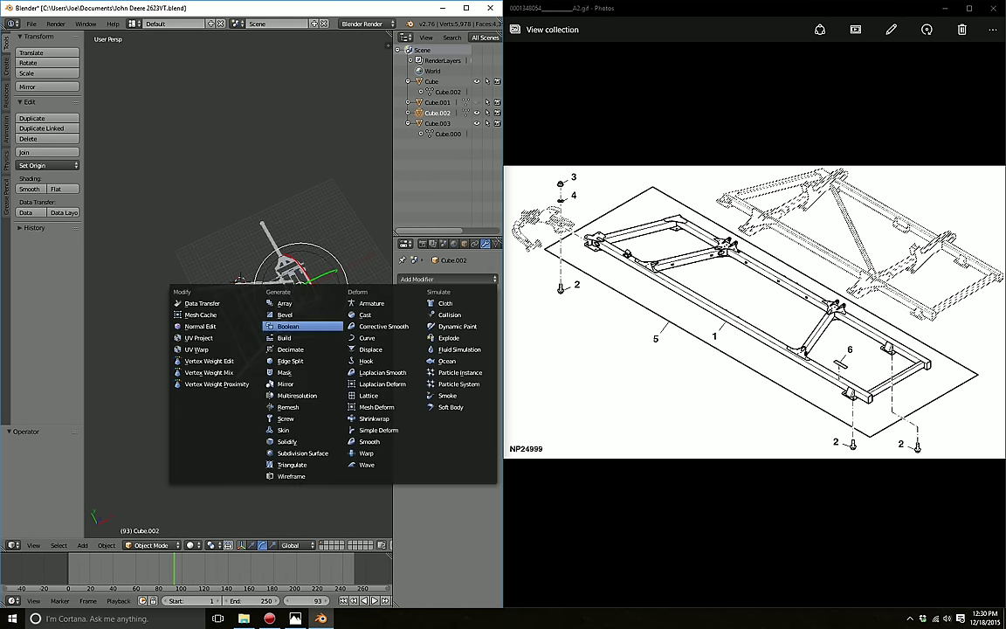
click(286, 383)
click(408, 302)
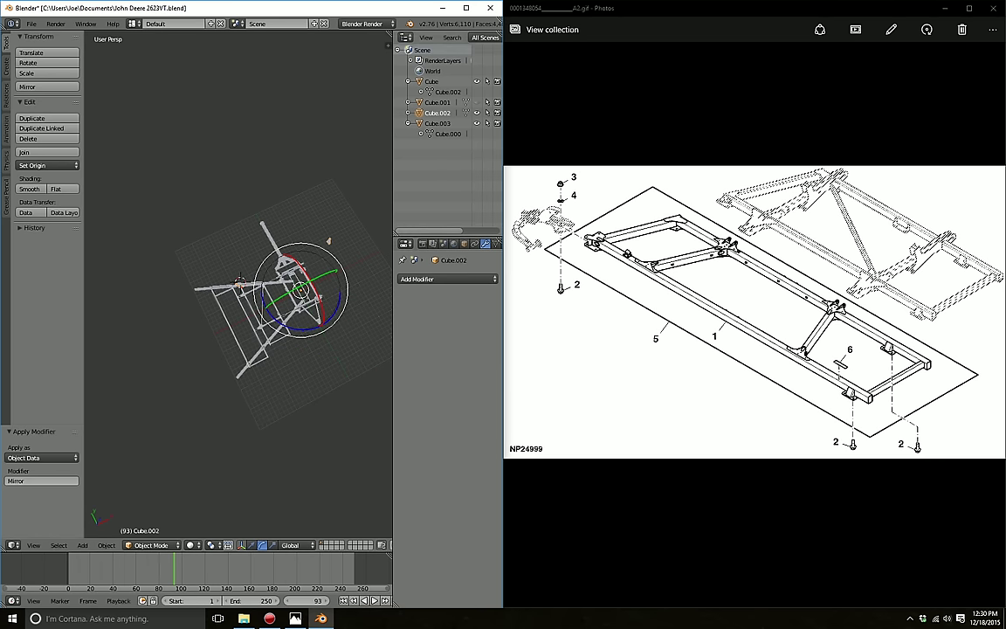
Step: Join Cube.002 into the main Cube frame and return to Edit Mode
right_click(328, 241)
key(ctrl+j)
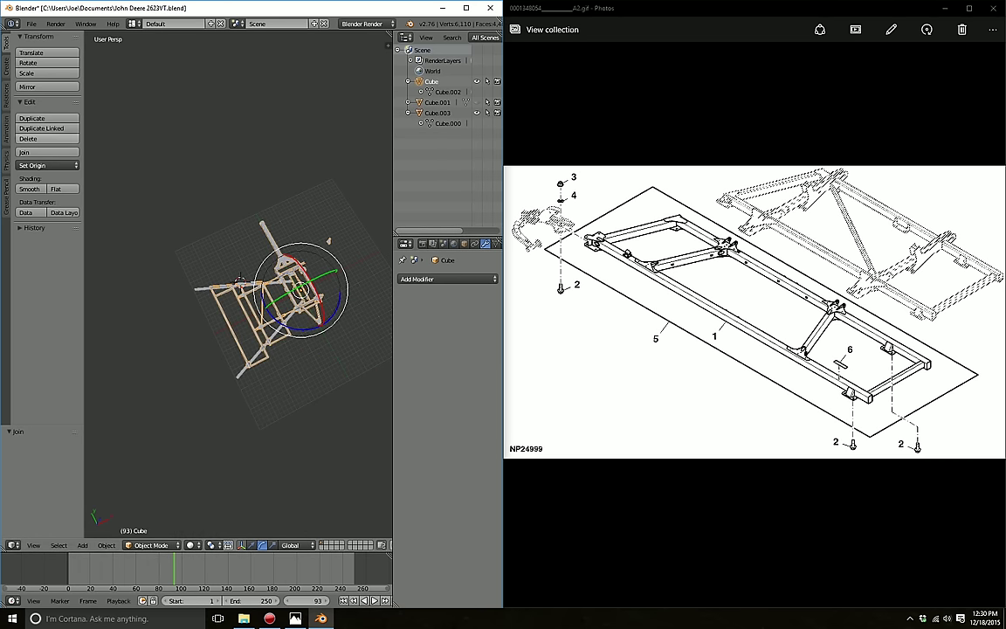
key(Tab)
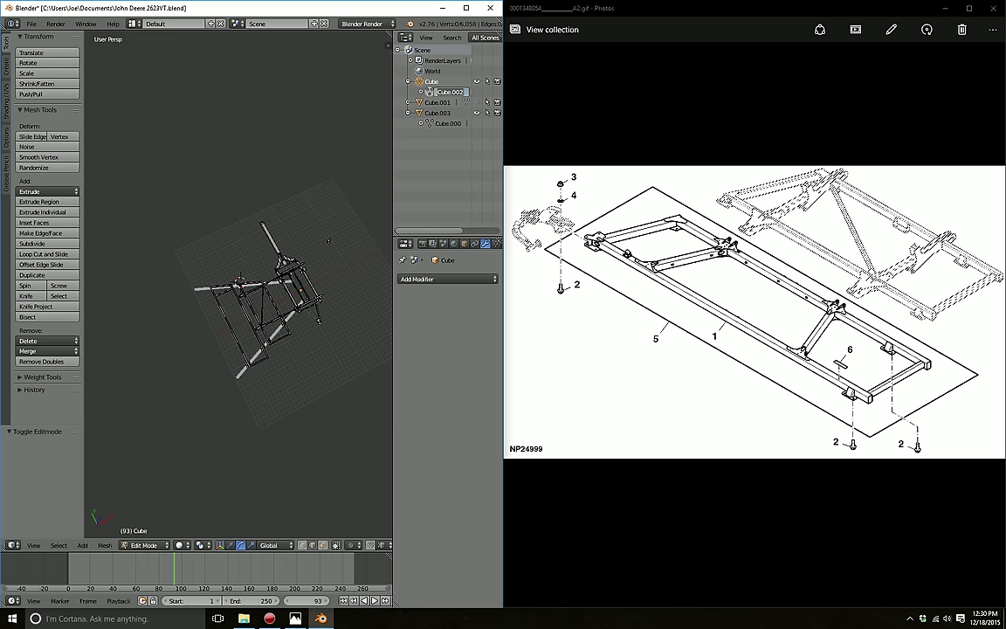
Step: Delete the vertices of the redundant plate at the rail junction
scroll(328, 241, up, 2)
scroll(328, 241, up, 4)
scroll(328, 241, up, 3)
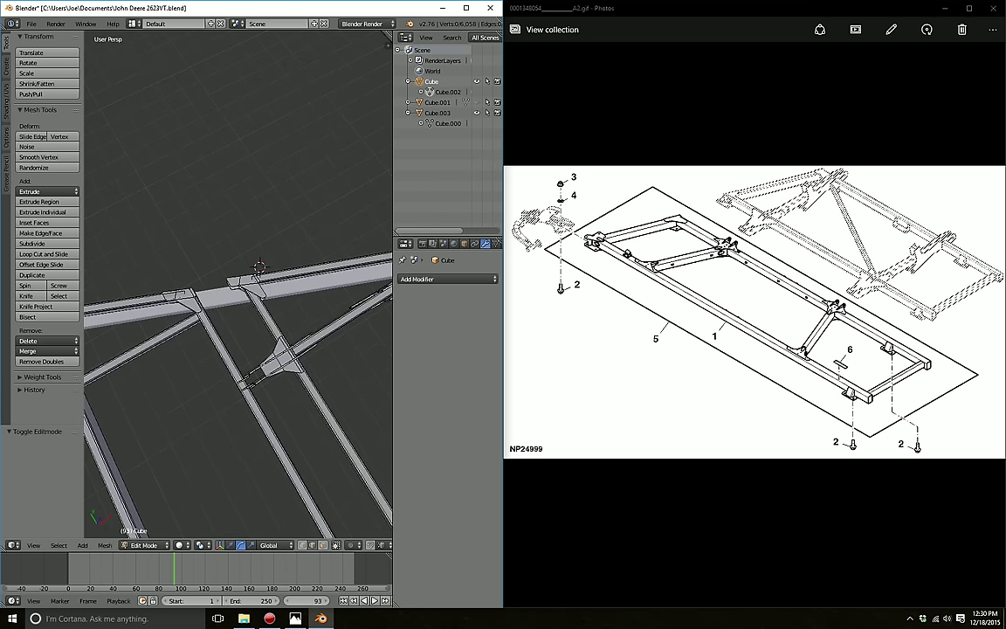
key(l)
middle_drag(248, 288, 262, 262)
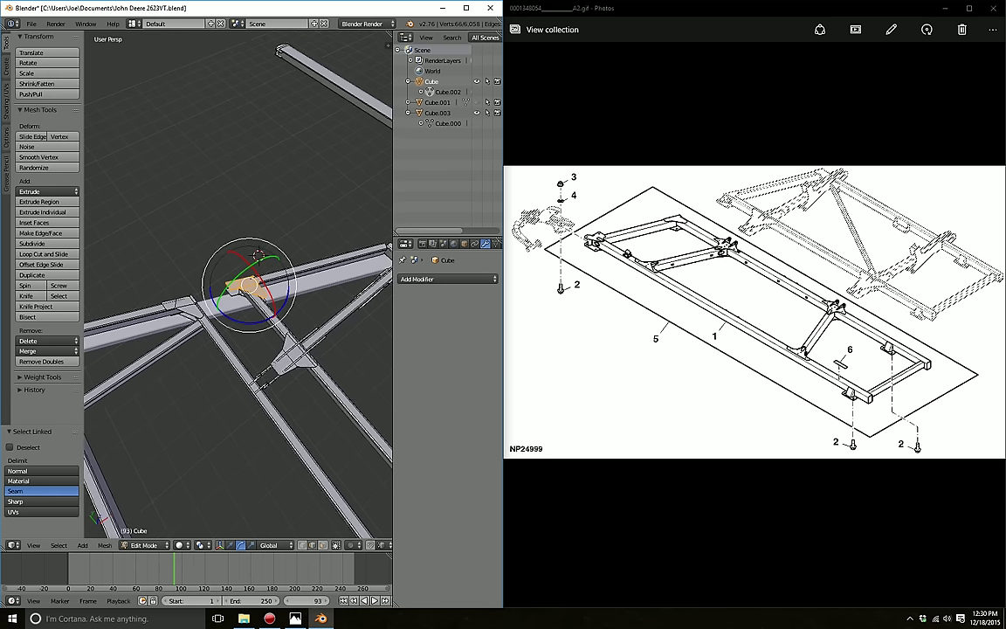
key(x)
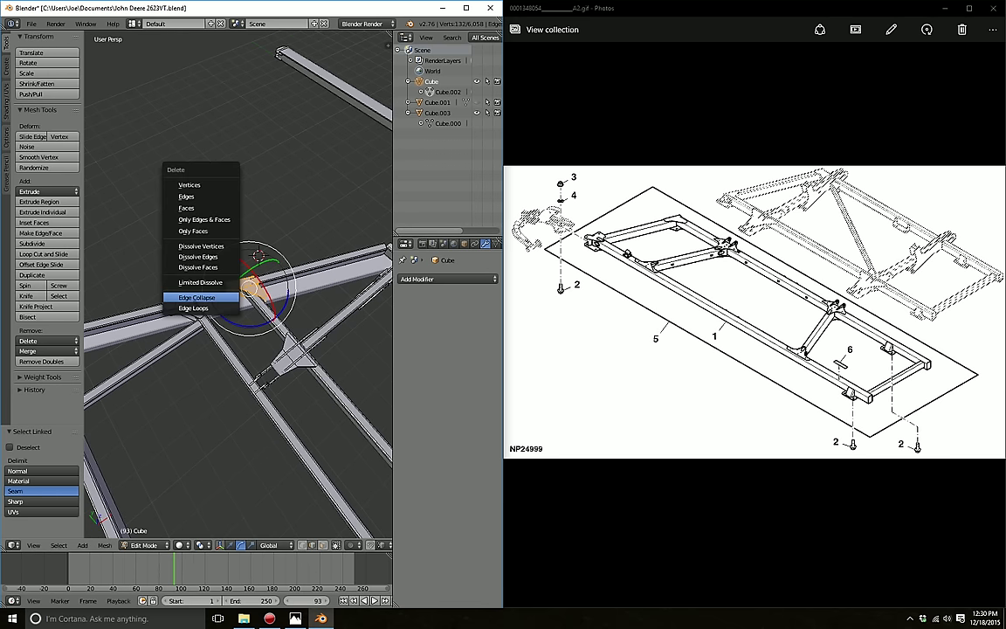
click(205, 166)
Step: From a top view, move both bracket plates -6.349 units along X
middle_drag(258, 253, 247, 271)
mouse_move(255, 188)
middle_down()
mouse_move(257, 210)
mouse_move(343, 250)
middle_up()
key(l)
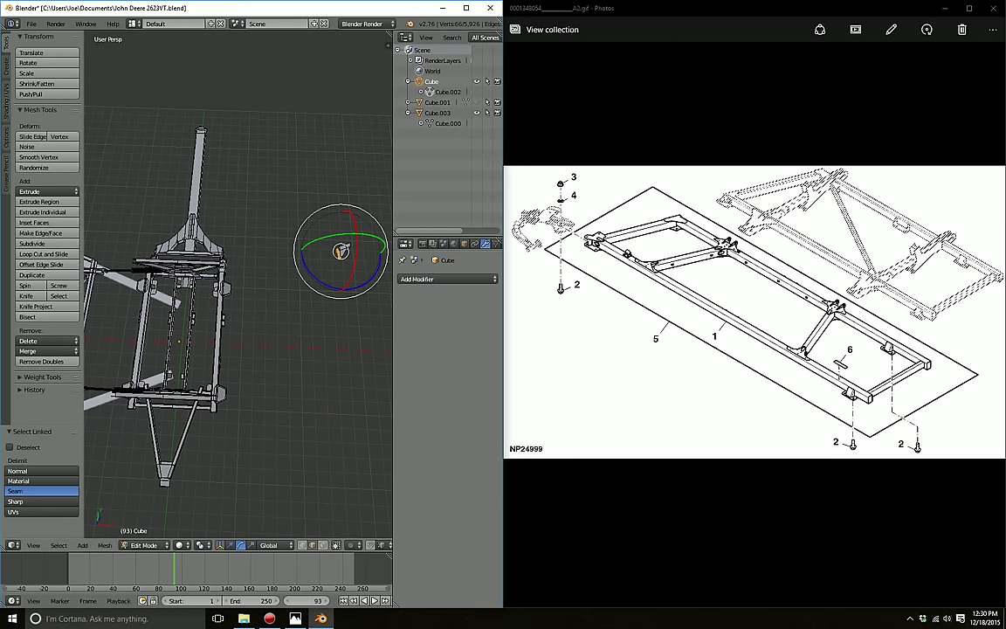
key(l)
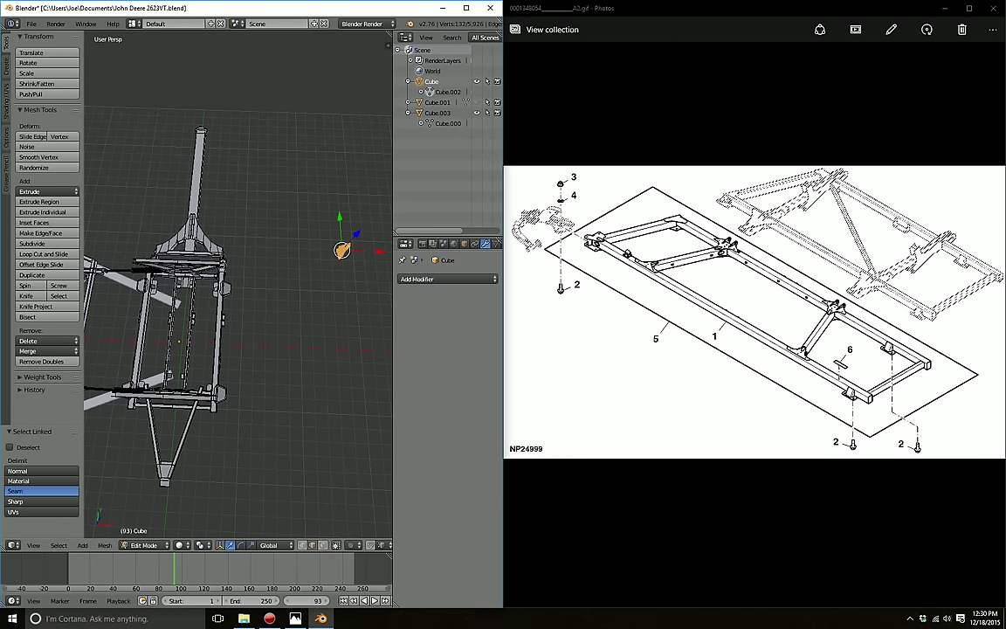
key(g)
key(x)
click(99, 217)
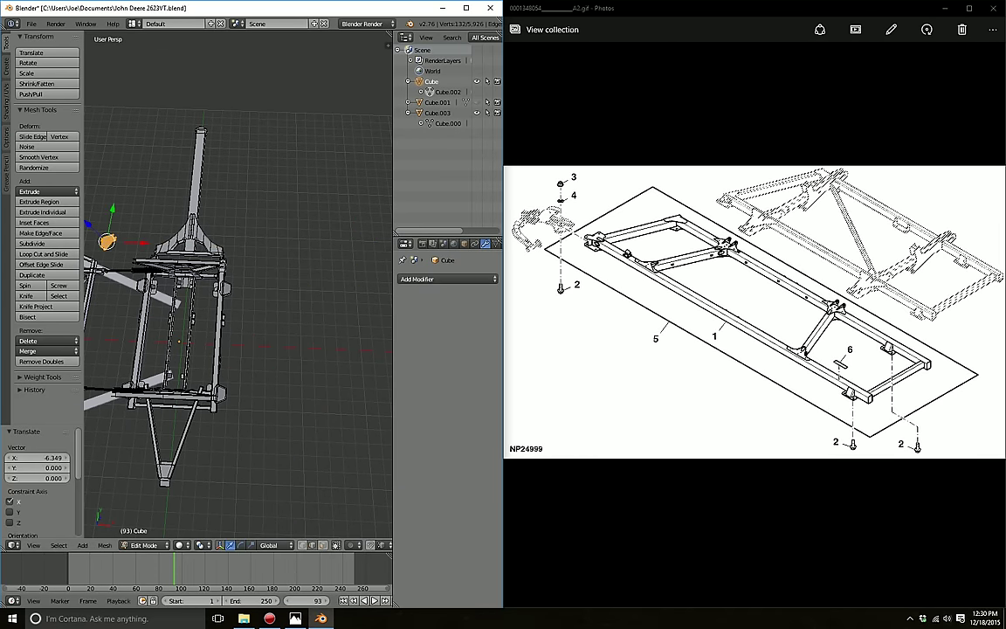
middle_drag(200, 262, 262, 288)
Step: Place the bracket plates on the rail end along X, then nudge them along Y and X
key(g)
key(x)
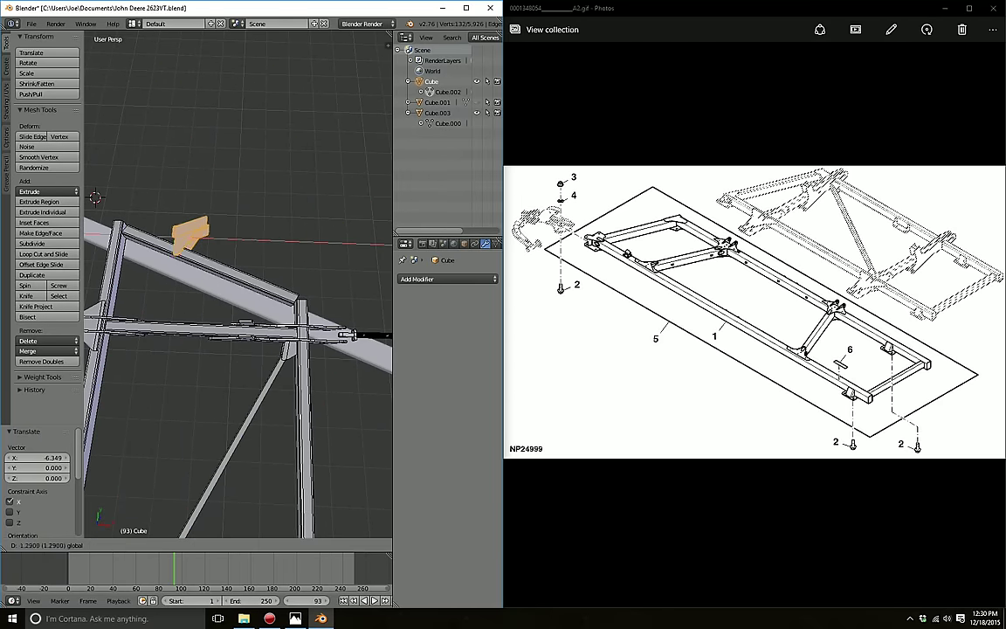
click(349, 334)
mouse_move(349, 335)
middle_down()
mouse_move(262, 288)
mouse_move(249, 302)
mouse_move(266, 292)
mouse_move(253, 376)
mouse_move(253, 349)
middle_up()
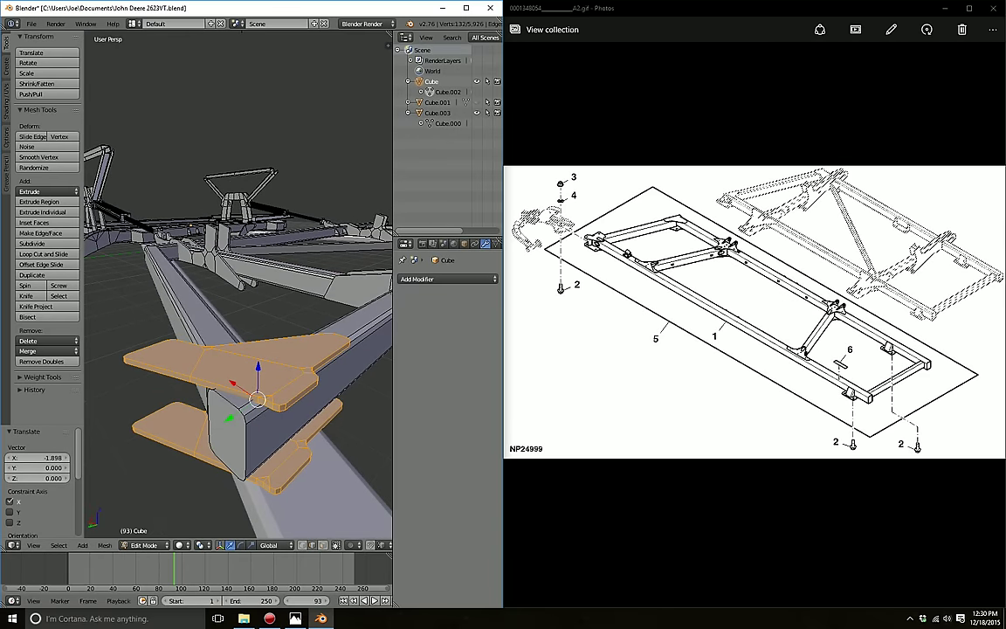
key(g)
key(y)
key(Return)
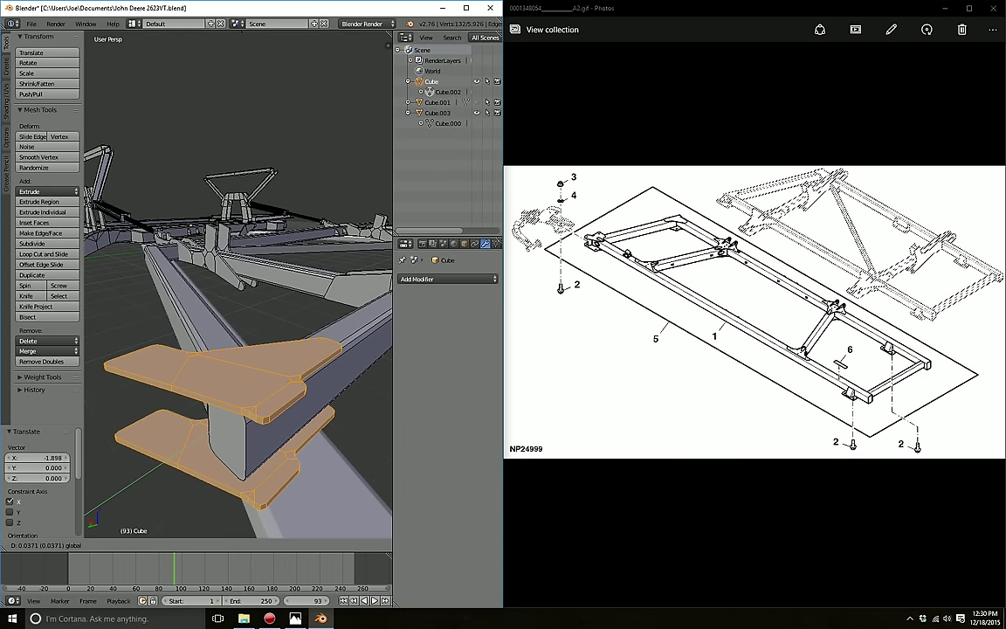
middle_drag(253, 350, 271, 314)
key(g)
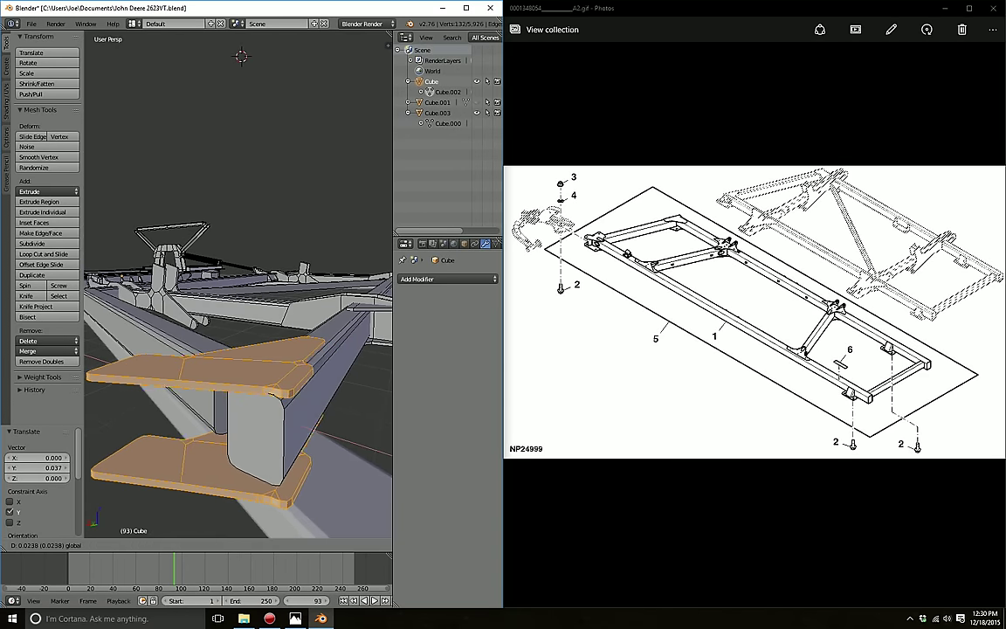
key(x)
key(Return)
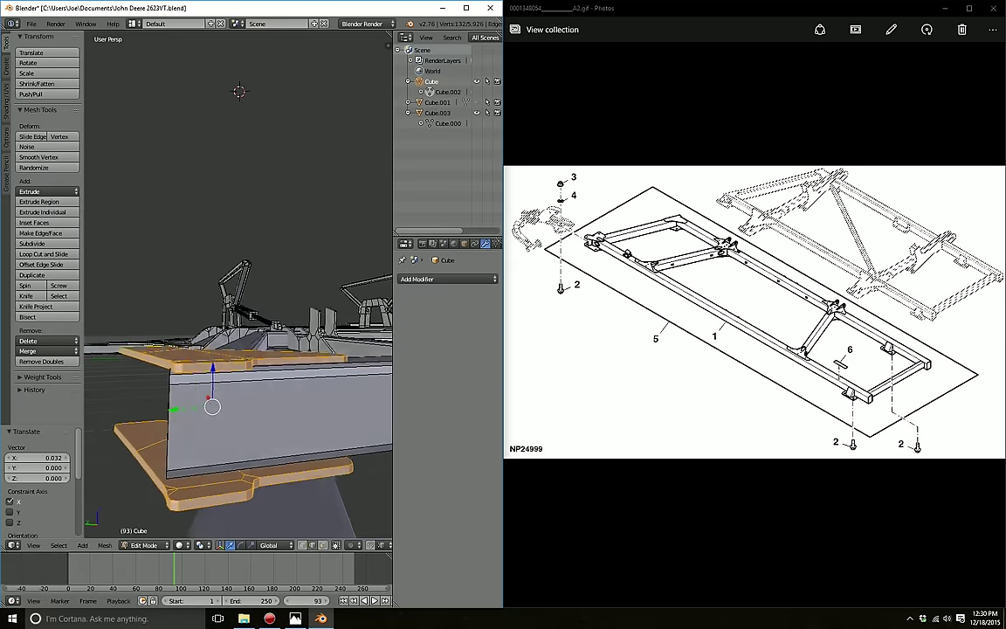
mouse_move(235, 349)
middle_down()
mouse_move(262, 323)
mouse_move(279, 345)
mouse_move(314, 336)
middle_up()
Step: Try adjusting the bottom plate's height along Z
middle_drag(256, 390, 149, 373)
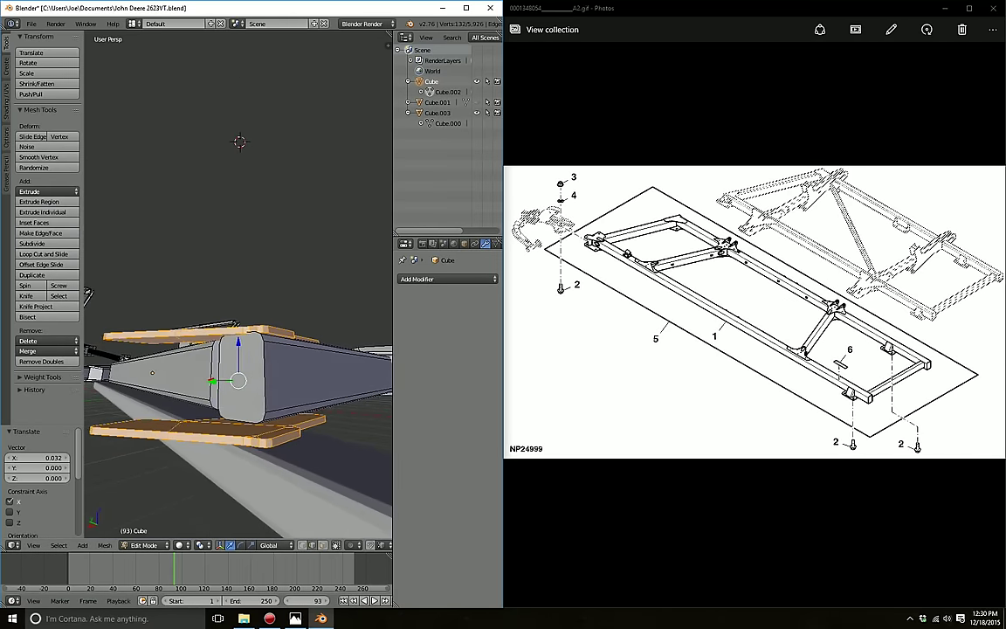
key(a)
key(l)
key(g)
key(z)
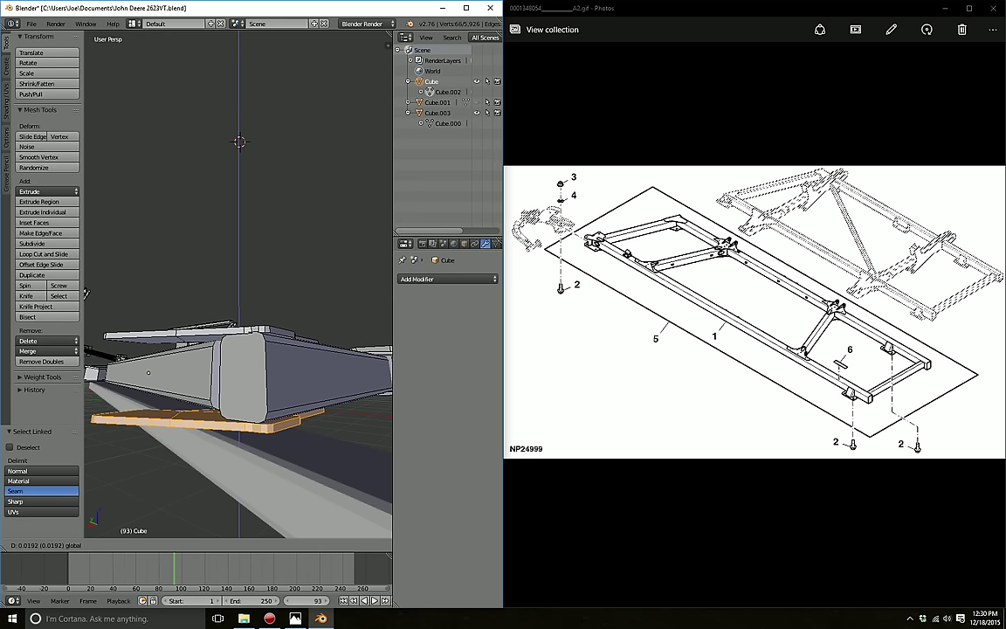
key(Escape)
key(a)
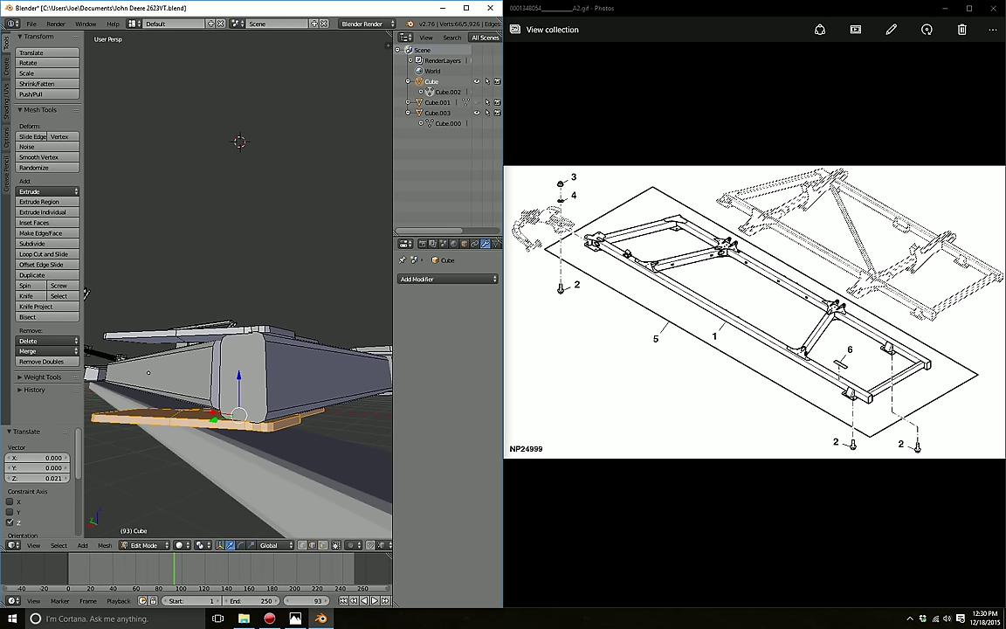
Step: Shift both side plates slightly along Y
middle_drag(175, 350, 262, 306)
key(l)
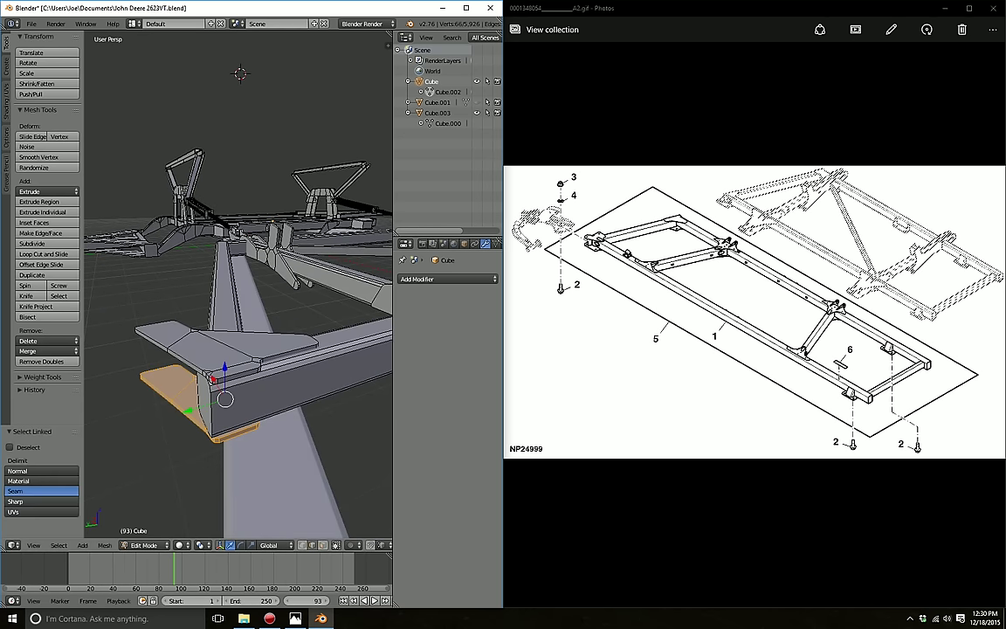
key(l)
key(g)
key(y)
click(215, 376)
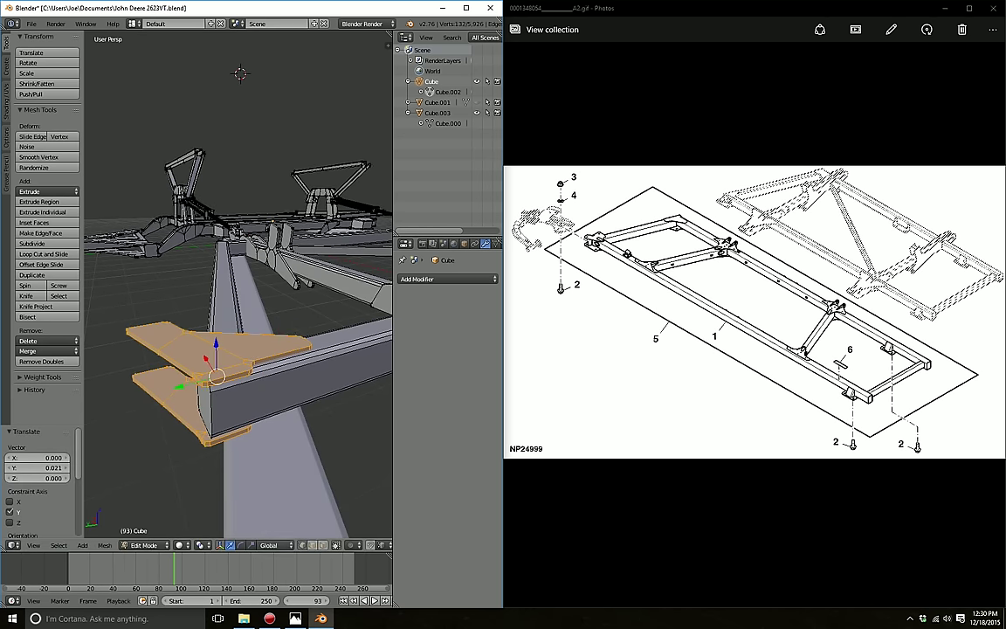
middle_drag(218, 350, 227, 297)
Step: With X-ray on, reshape the corner plate by moving selected vertex groups along Y
key(alt+z)
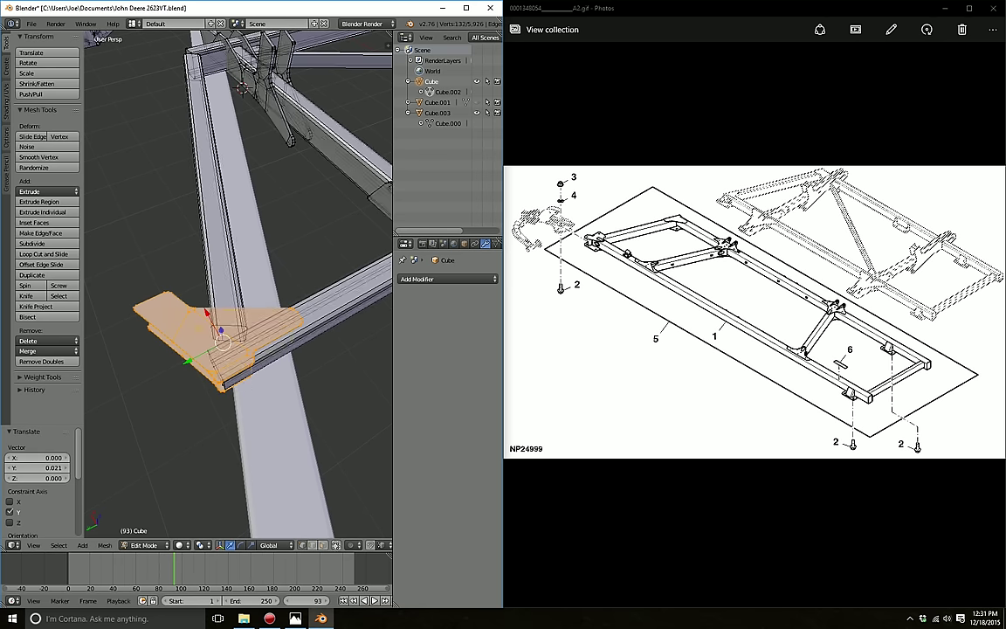
middle_drag(224, 393, 272, 317)
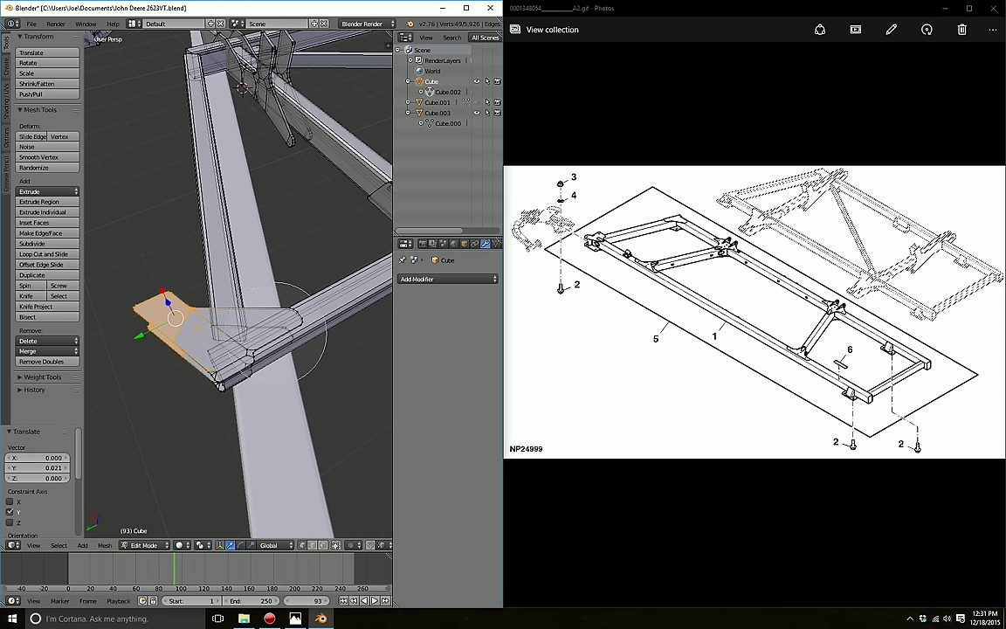
key(Escape)
middle_drag(227, 386, 262, 349)
key(g)
key(y)
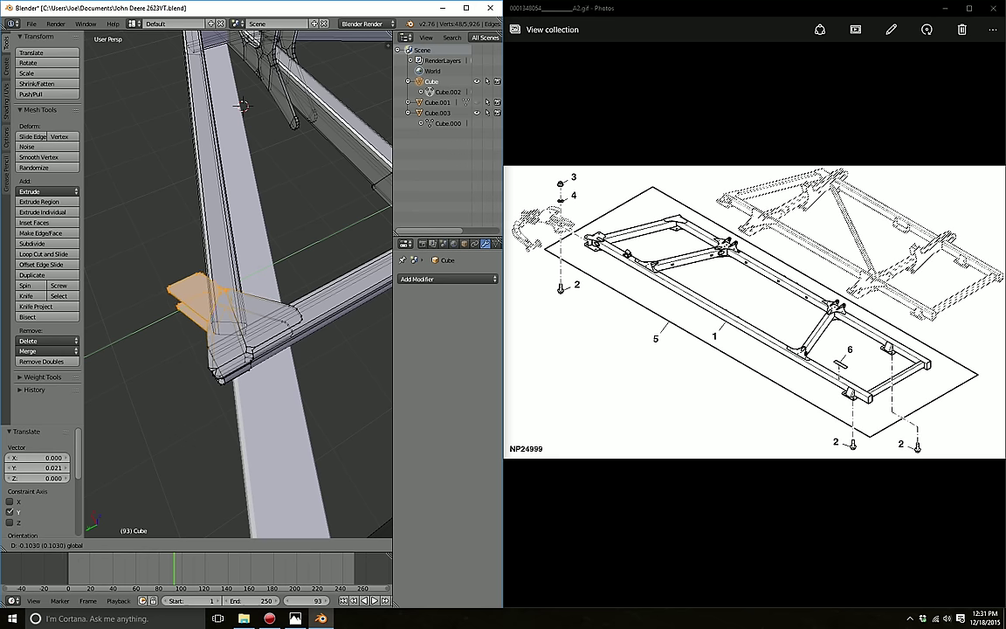
key(Return)
middle_drag(262, 262, 288, 279)
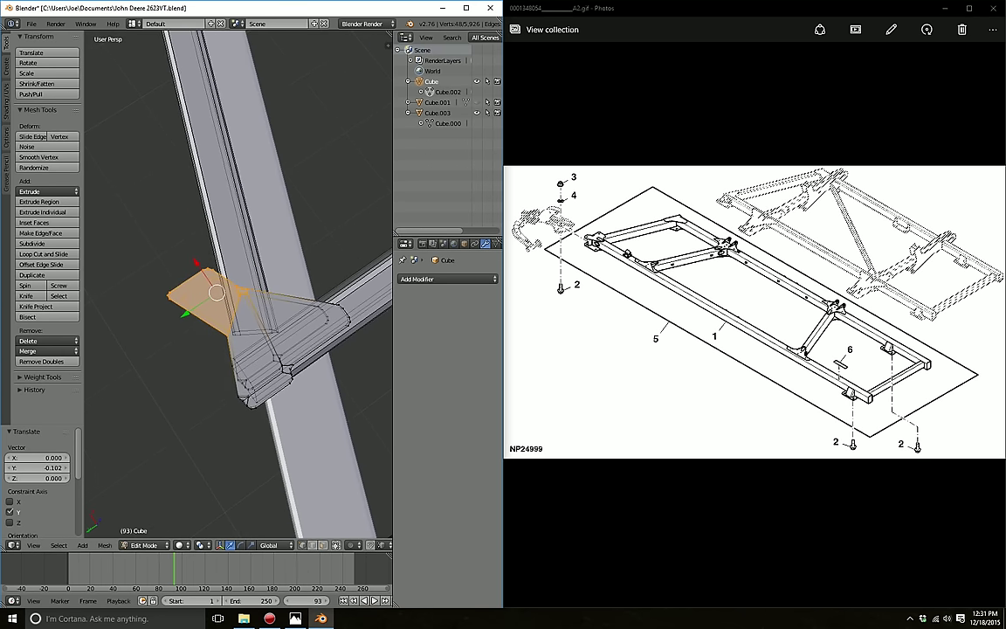
middle_drag(225, 356, 218, 344)
key(Escape)
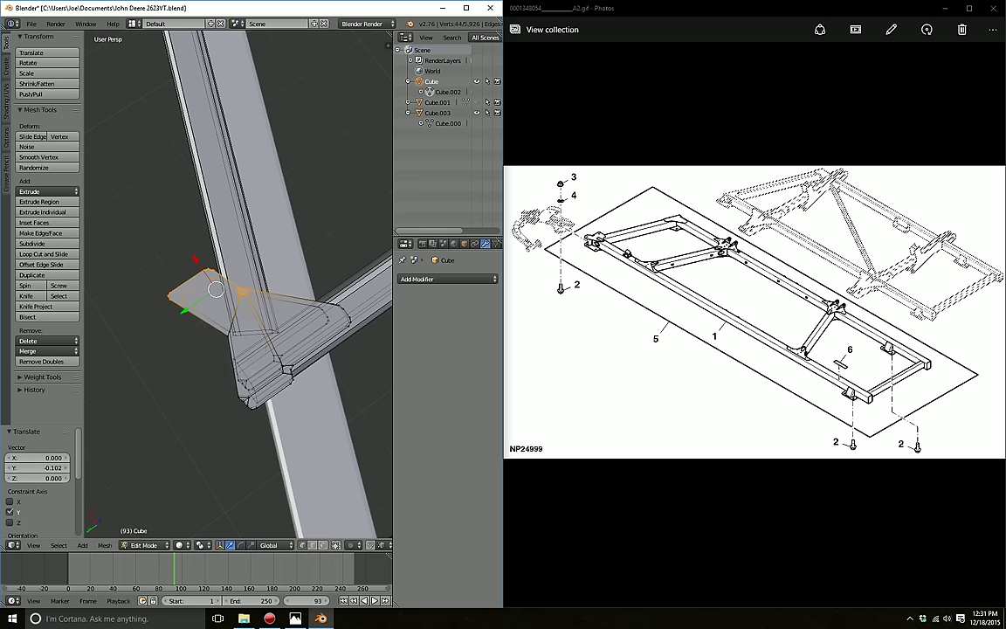
key(g)
key(y)
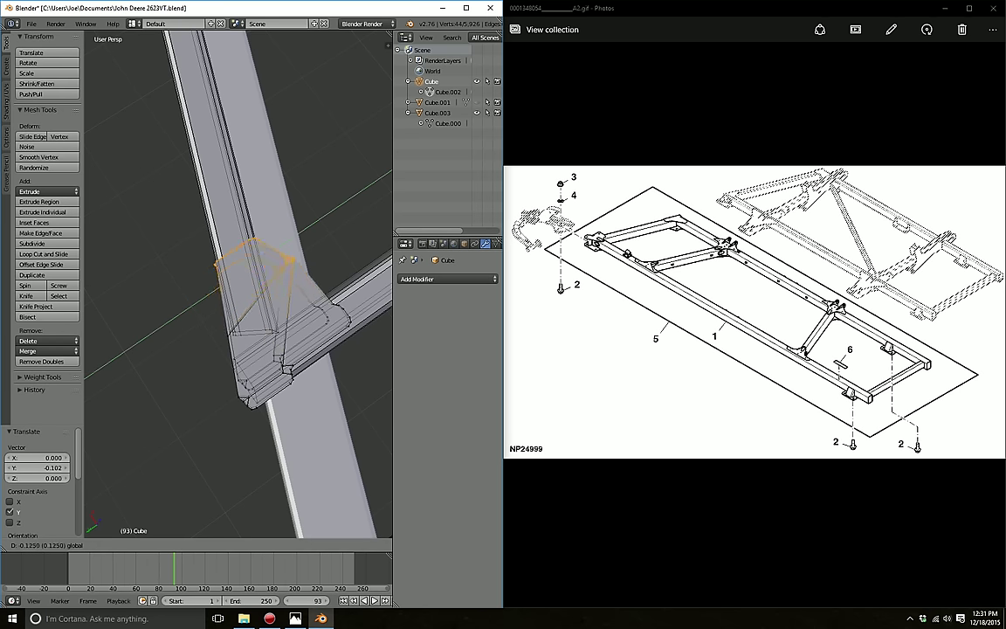
key(Return)
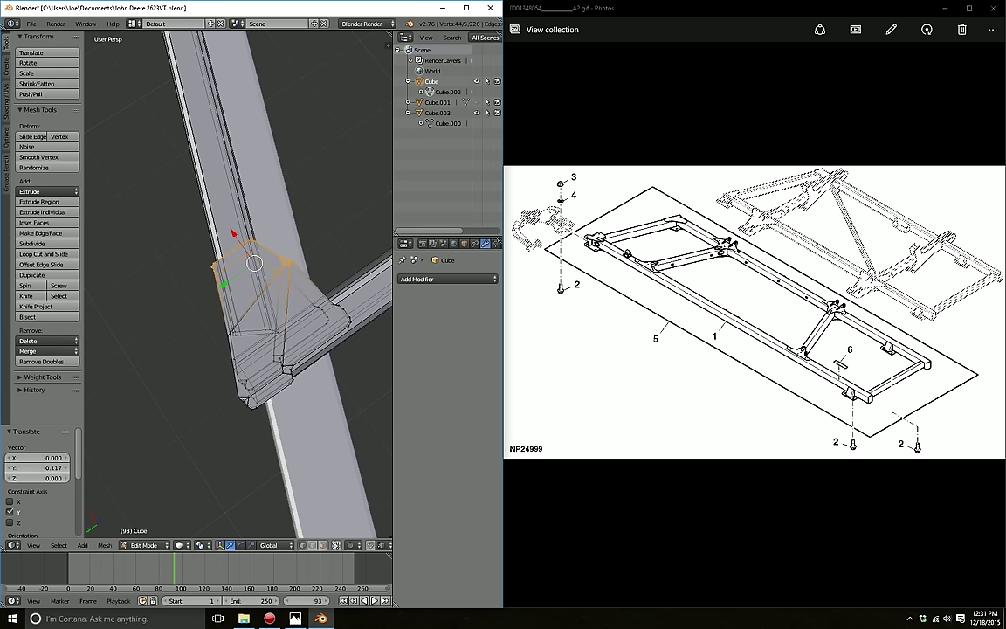
Step: Delete the leftover 132-vertex overlapping plate, leaving 5,794 vertices
key(c)
key(Escape)
middle_drag(202, 280, 244, 288)
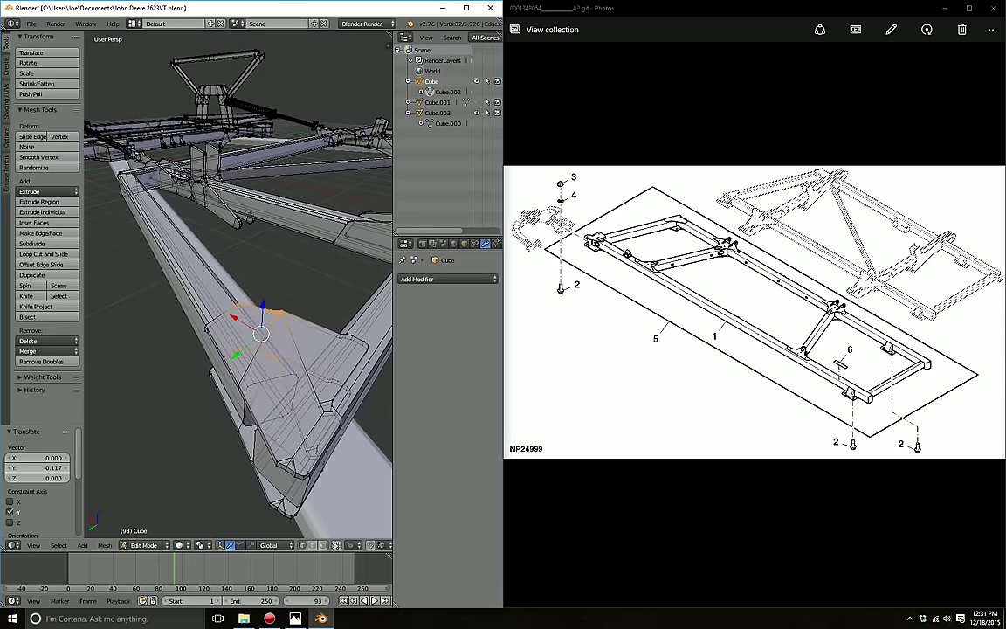
key(l)
key(l)
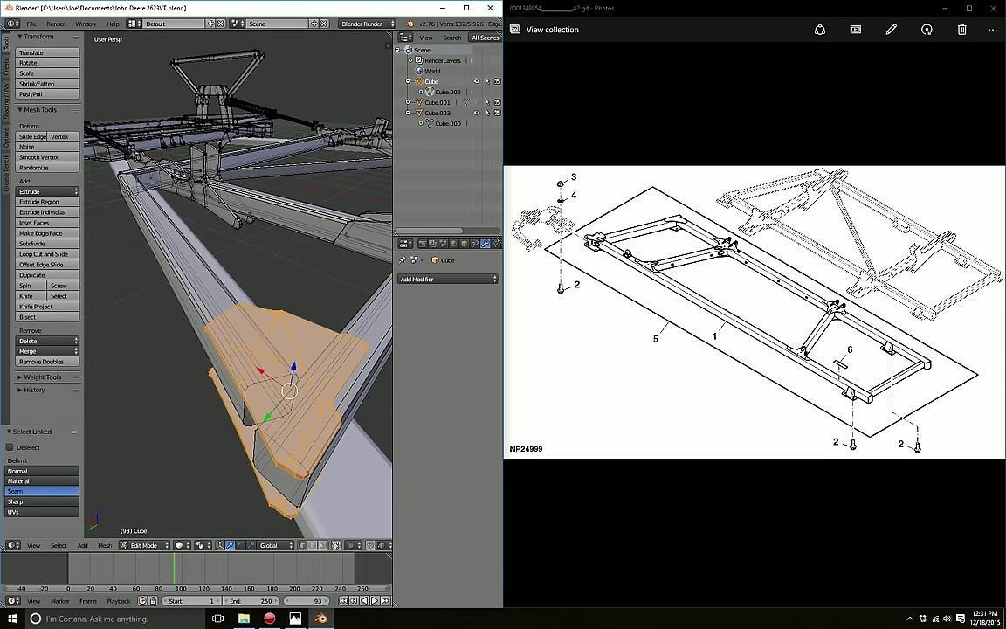
key(x)
key(Return)
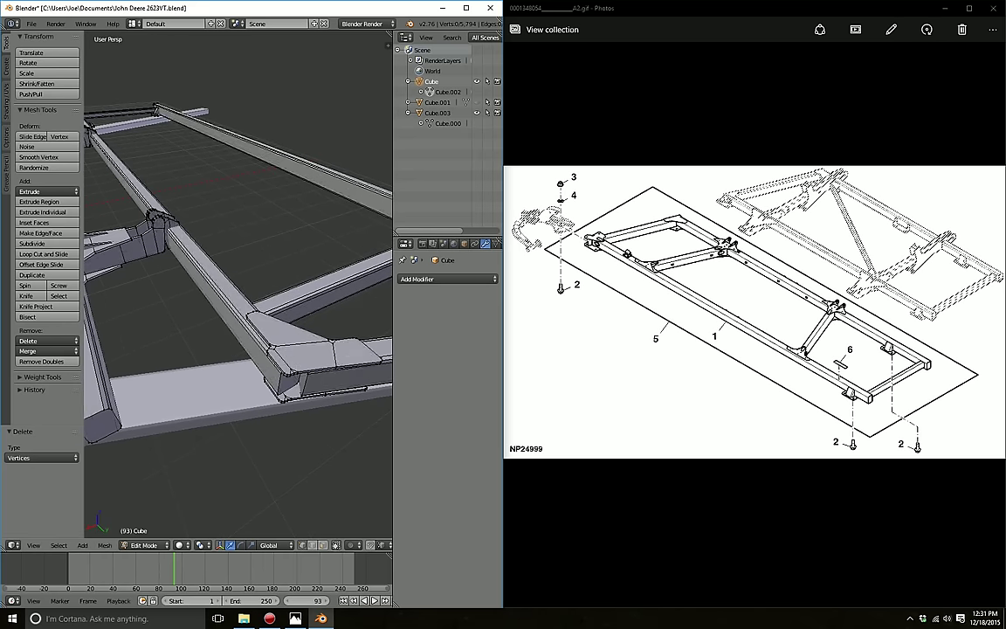
mouse_move(291, 491)
middle_down()
mouse_move(219, 441)
mouse_move(284, 262)
mouse_move(295, 310)
middle_up()
Step: Duplicate the vertical beam and move the copy along Y
key(l)
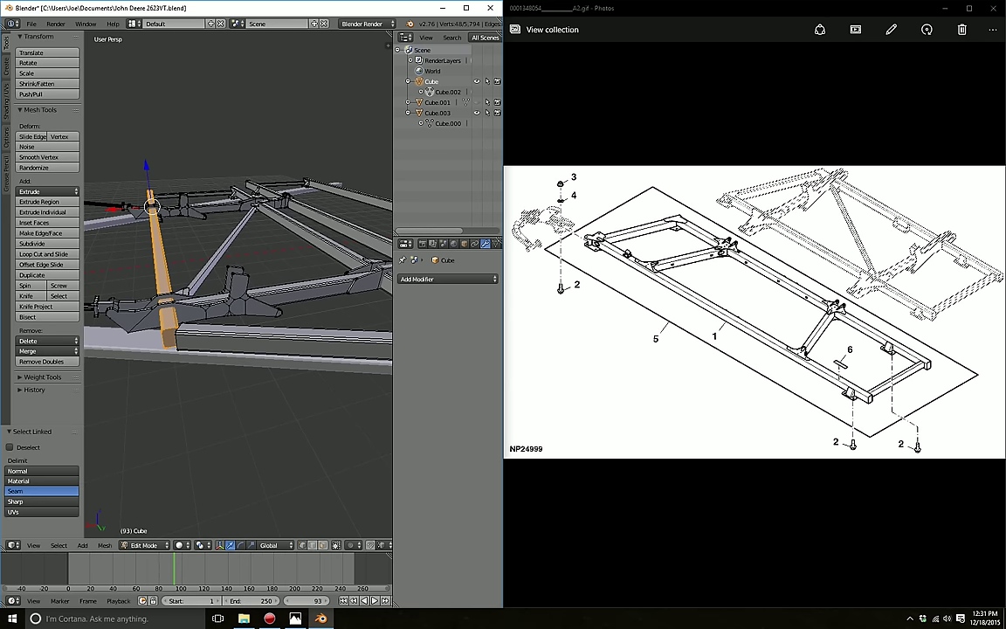
key(shift+d)
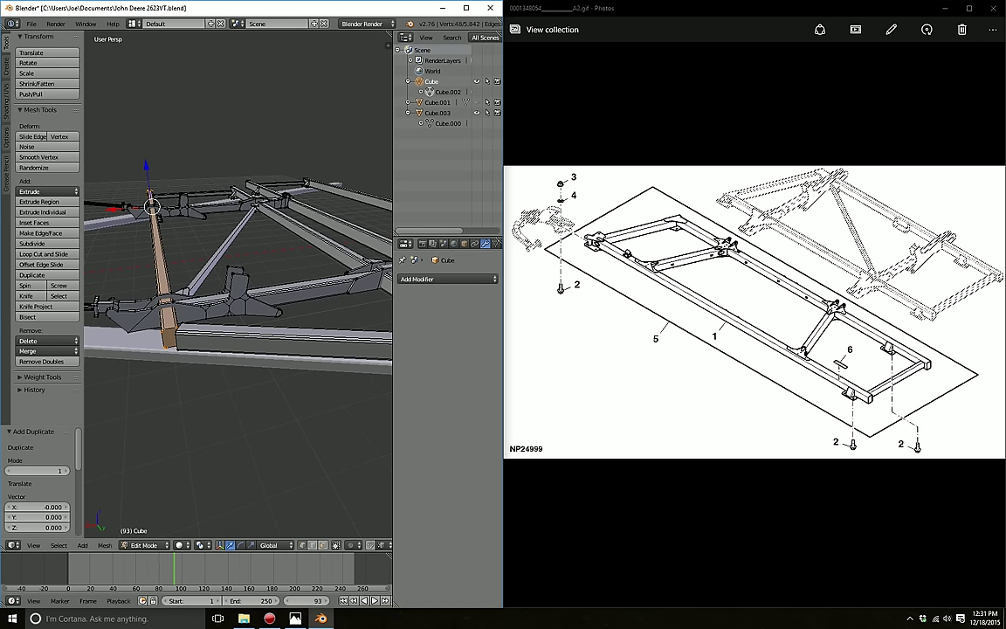
key(r)
key(g)
key(y)
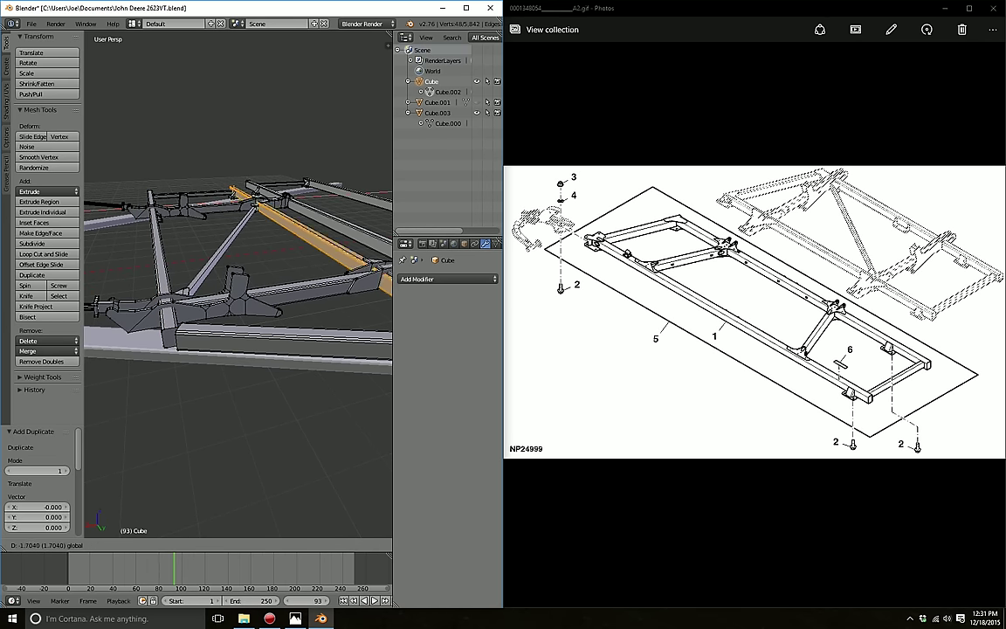
key(Return)
middle_drag(236, 279, 262, 218)
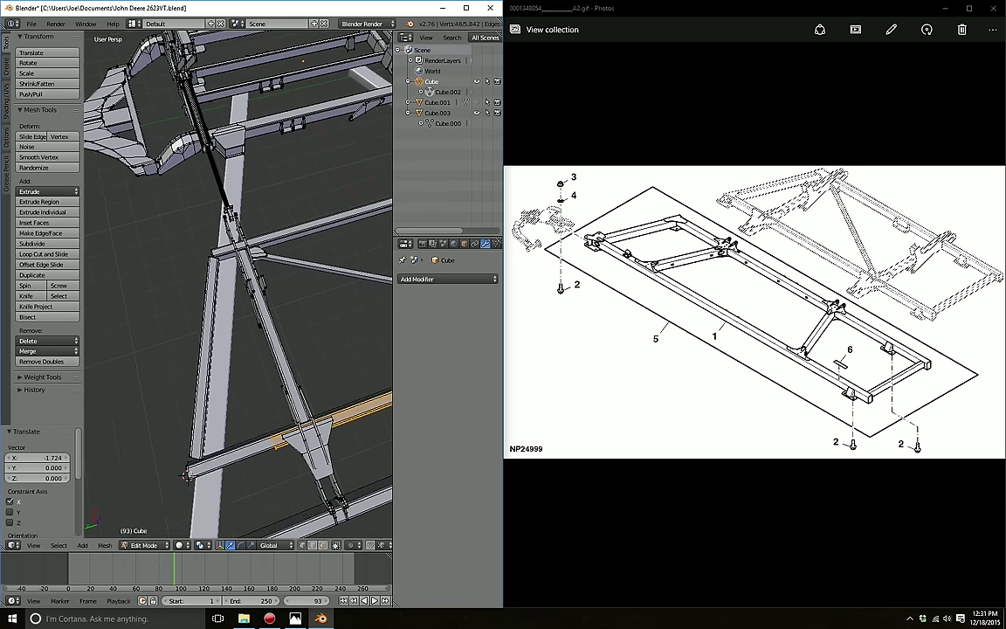
mouse_move(235, 288)
middle_down()
mouse_move(248, 184)
mouse_move(275, 138)
mouse_move(262, 174)
middle_up()
Step: Select another beam and slide it 0.694 units along Y
key(a)
key(l)
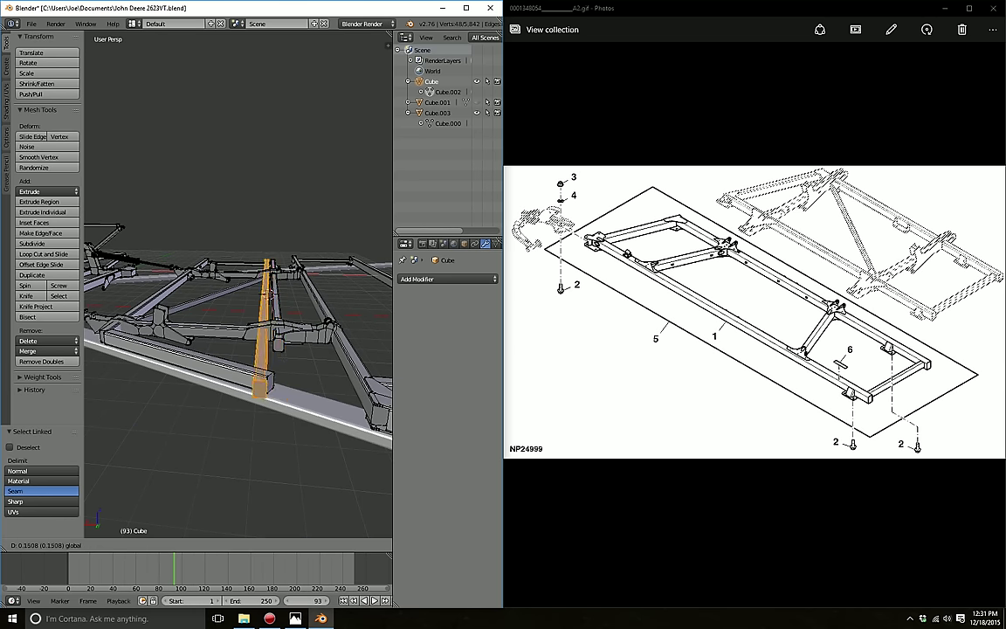
key(a)
key(l)
middle_drag(269, 292, 336, 251)
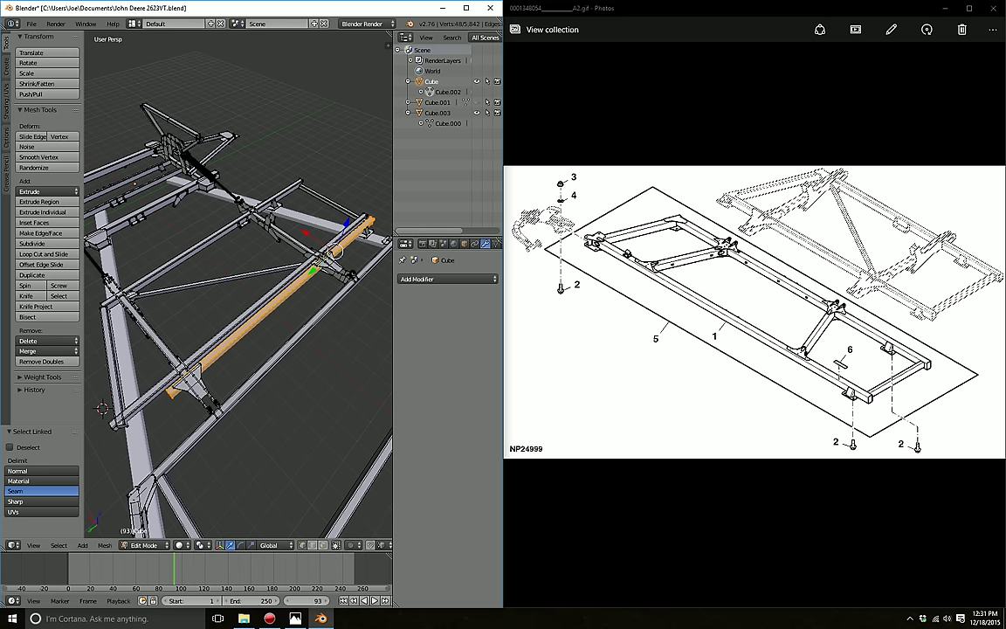
drag(313, 272, 287, 294)
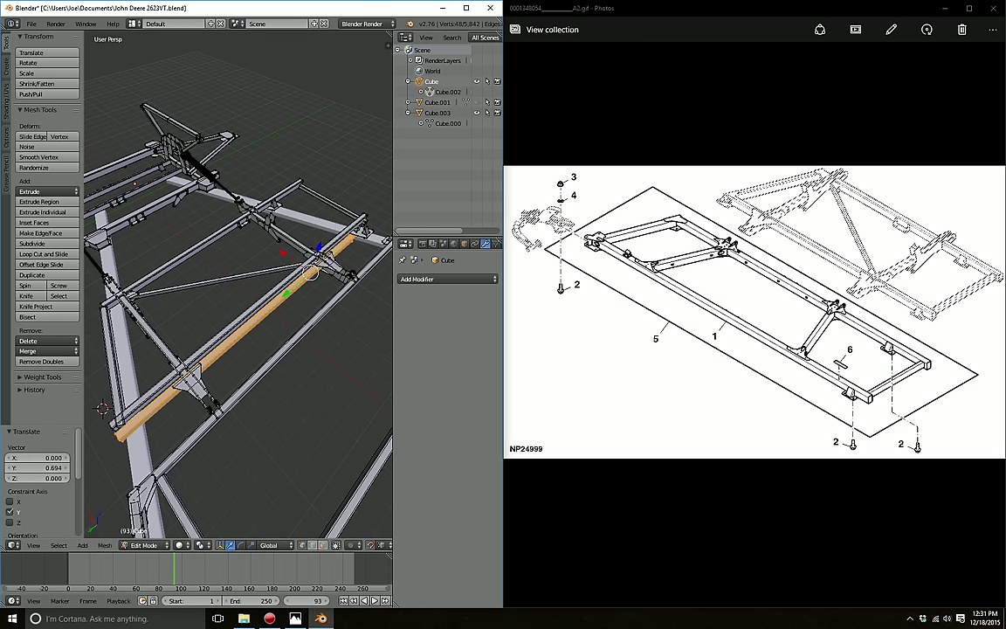
middle_drag(262, 288, 314, 235)
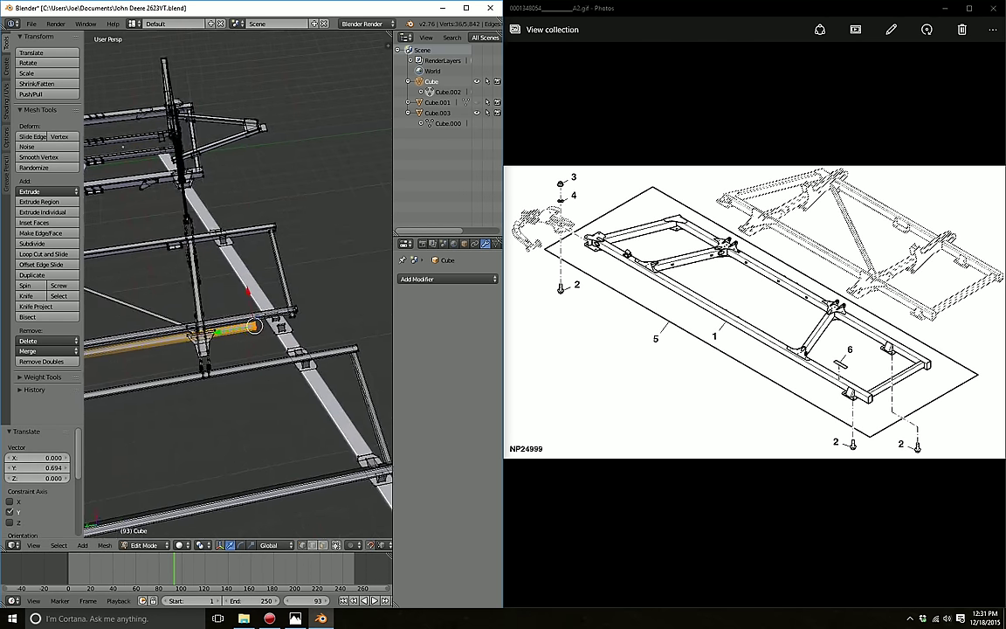
middle_drag(253, 325, 236, 297)
key(g)
key(y)
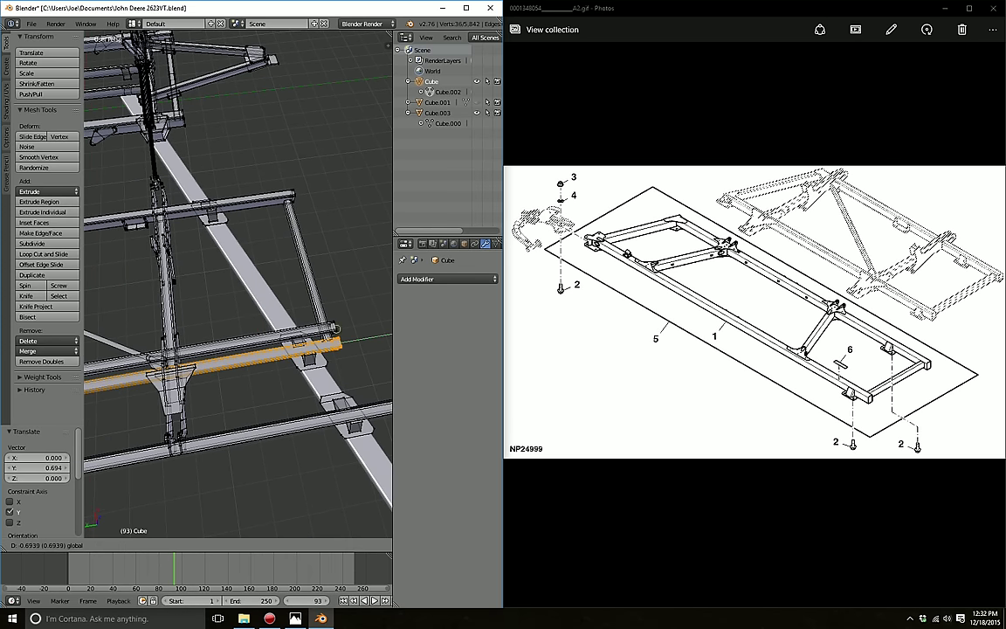
key(Return)
Step: Delete the unneeded 48-vertex crossbeam, returning the mesh to 5,794 vertices
key(a)
key(l)
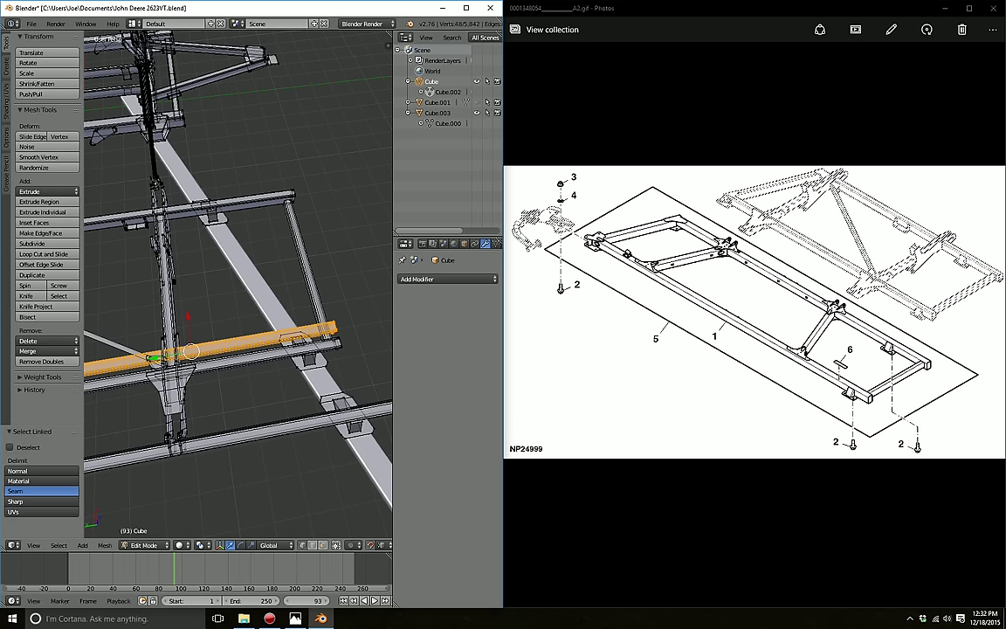
key(x)
key(Return)
middle_drag(236, 288, 262, 262)
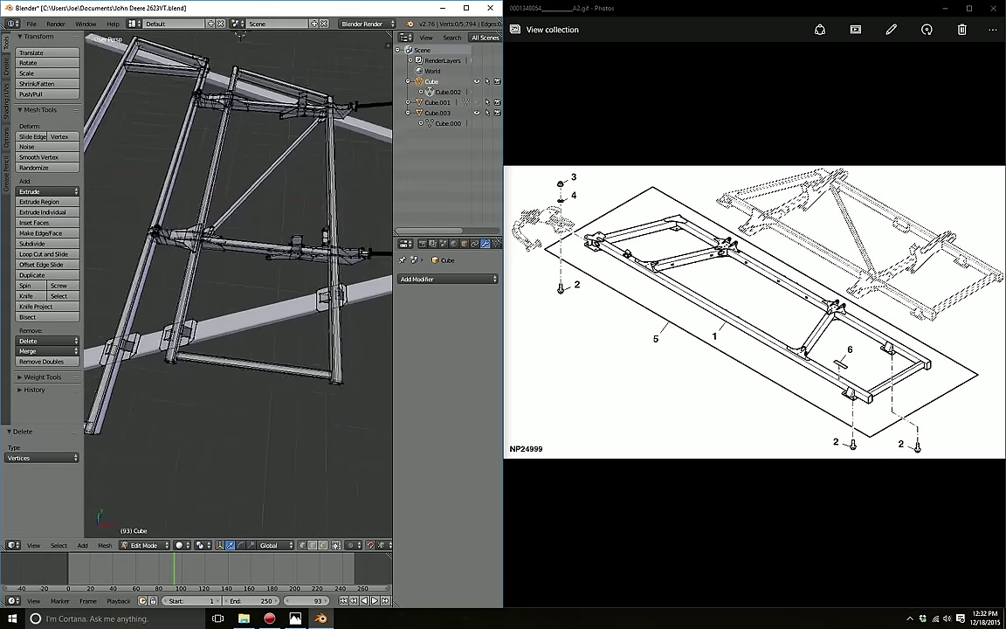
Step: Duplicate the vertical beam and reposition the copy along X and then Y
key(l)
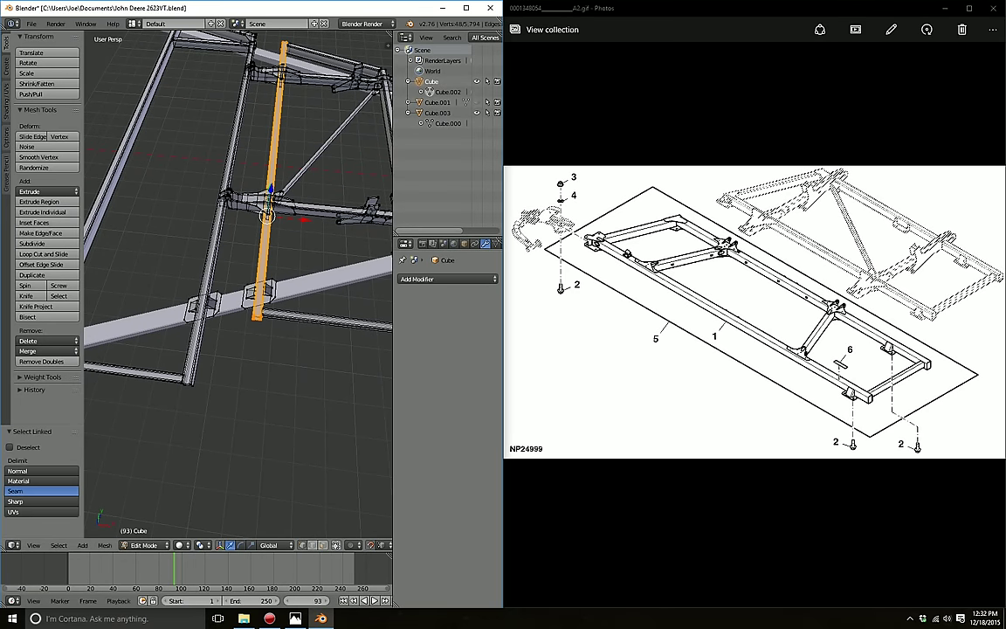
key(shift+d)
right_click(267, 215)
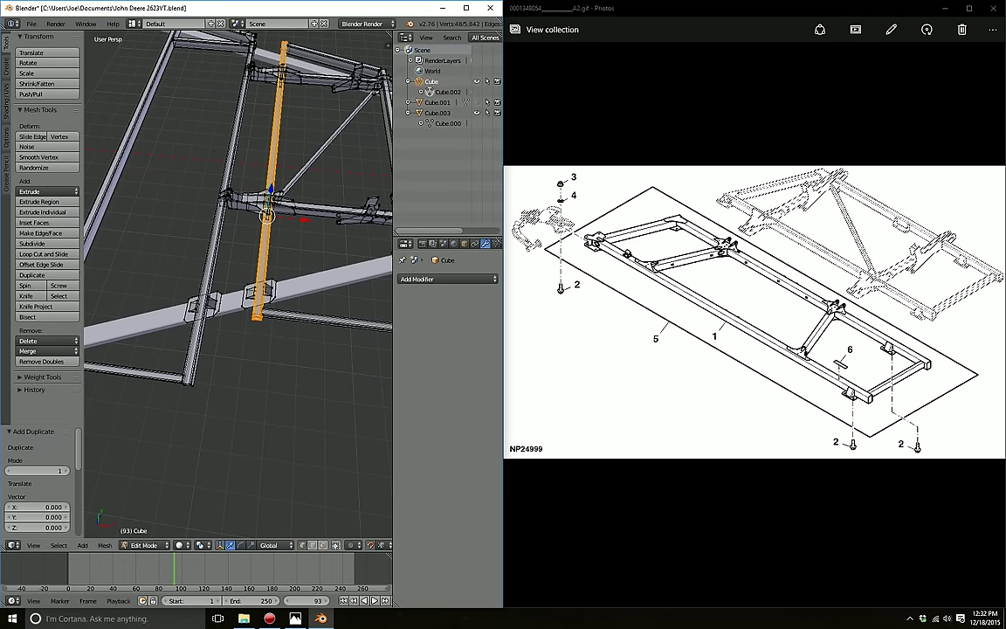
key(g)
key(x)
click(221, 211)
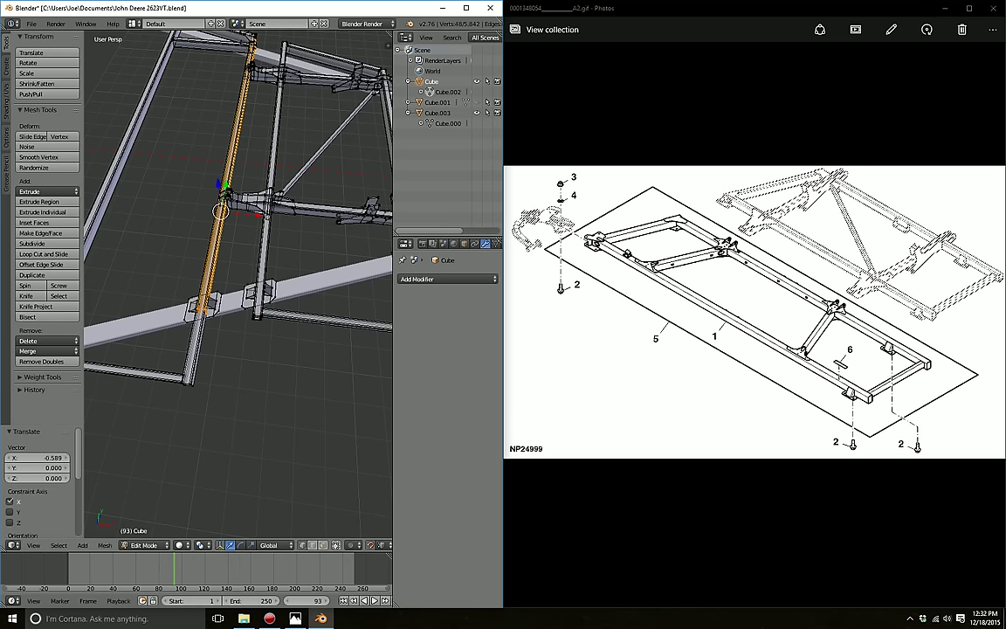
key(g)
key(y)
click(221, 211)
Step: Extend the copied beam's end edge along Y until it reaches the side rail
middle_drag(221, 211, 340, 209)
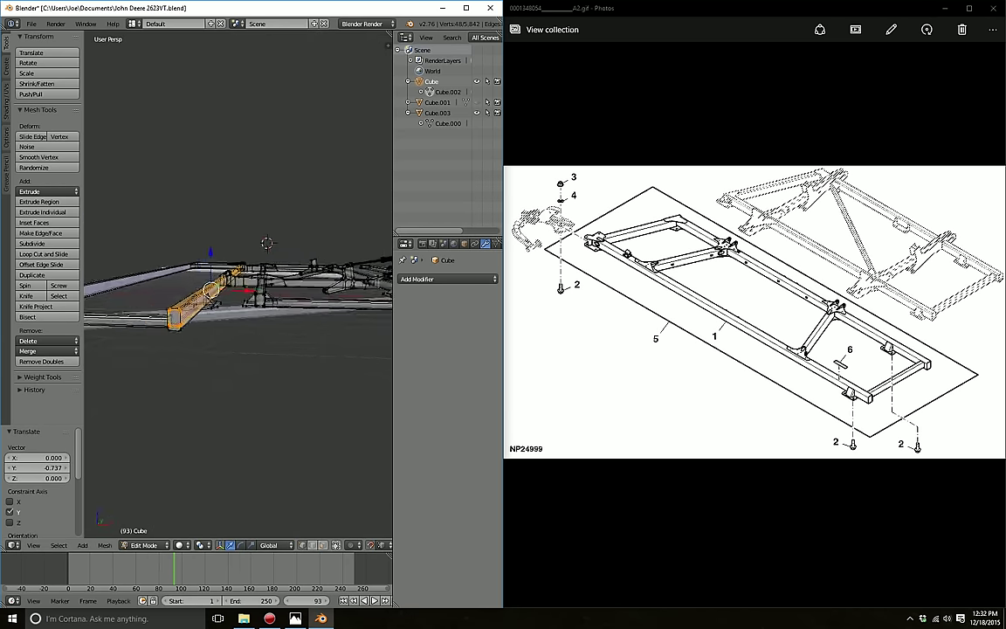
mouse_move(262, 262)
middle_down()
mouse_move(262, 350)
mouse_move(326, 314)
mouse_move(262, 288)
mouse_move(314, 297)
mouse_move(279, 296)
mouse_move(305, 261)
middle_up()
key(g)
key(y)
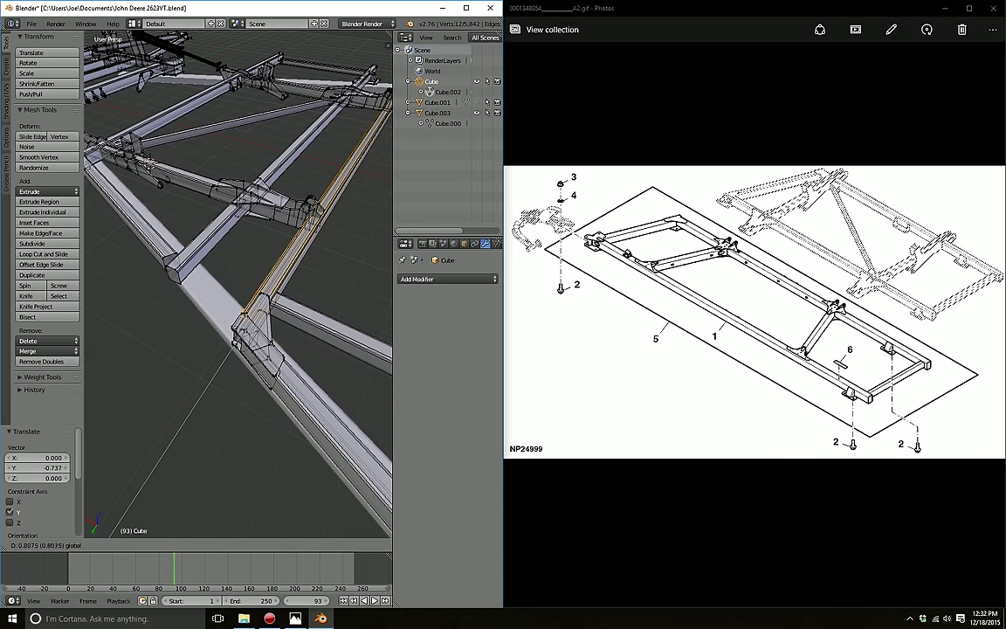
key(Return)
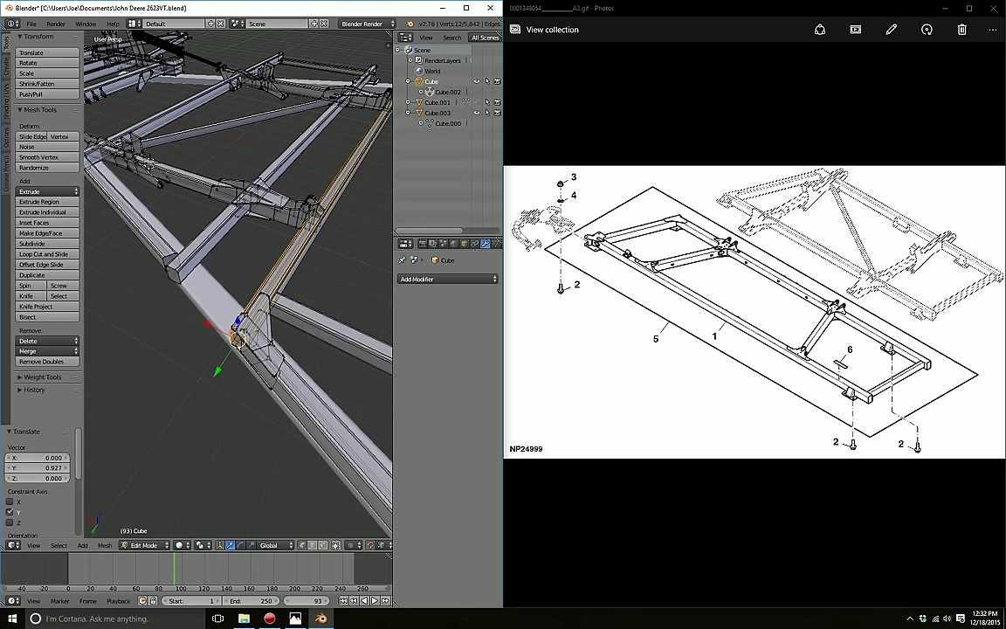
Step: Delete the leftover 24-vertex linked part from the frame mesh
scroll(262, 332, up, 4)
key(a)
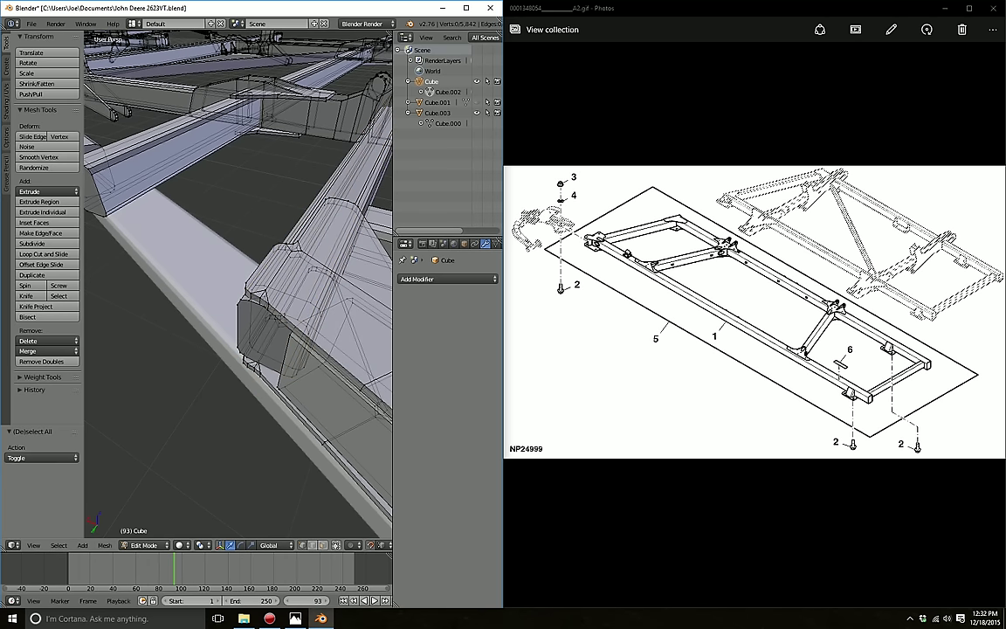
key(l)
key(x)
key(Return)
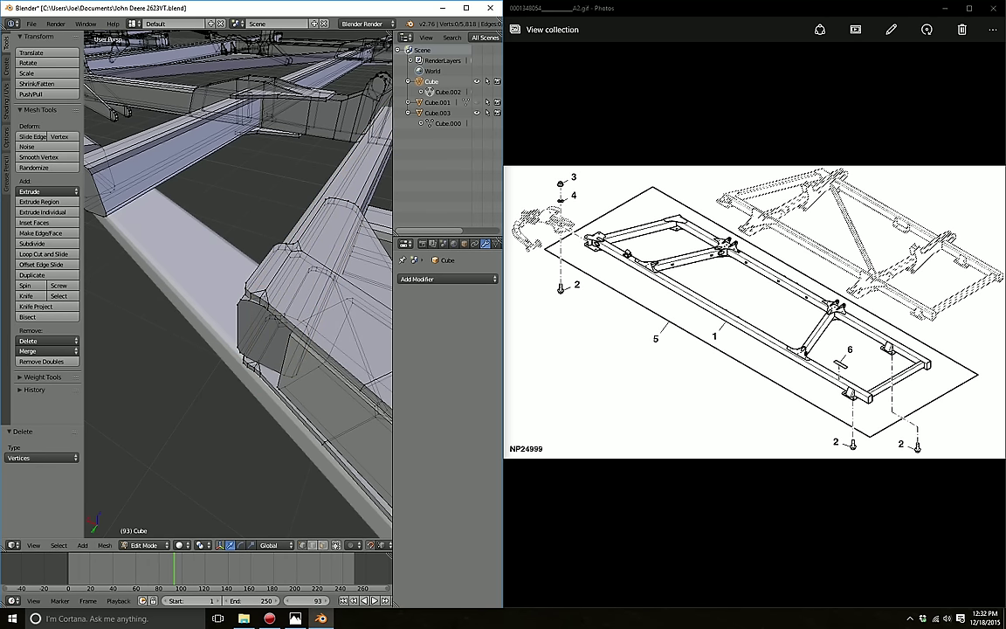
scroll(236, 280, down, 5)
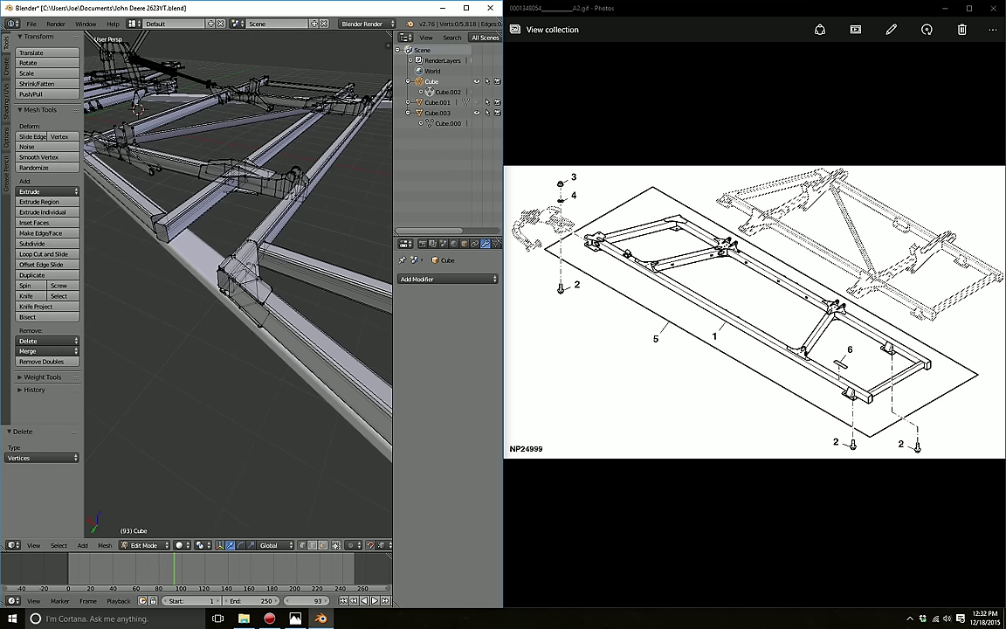
Step: Select another linked beam and duplicate it
key(l)
middle_drag(262, 219, 332, 187)
key(shift+d)
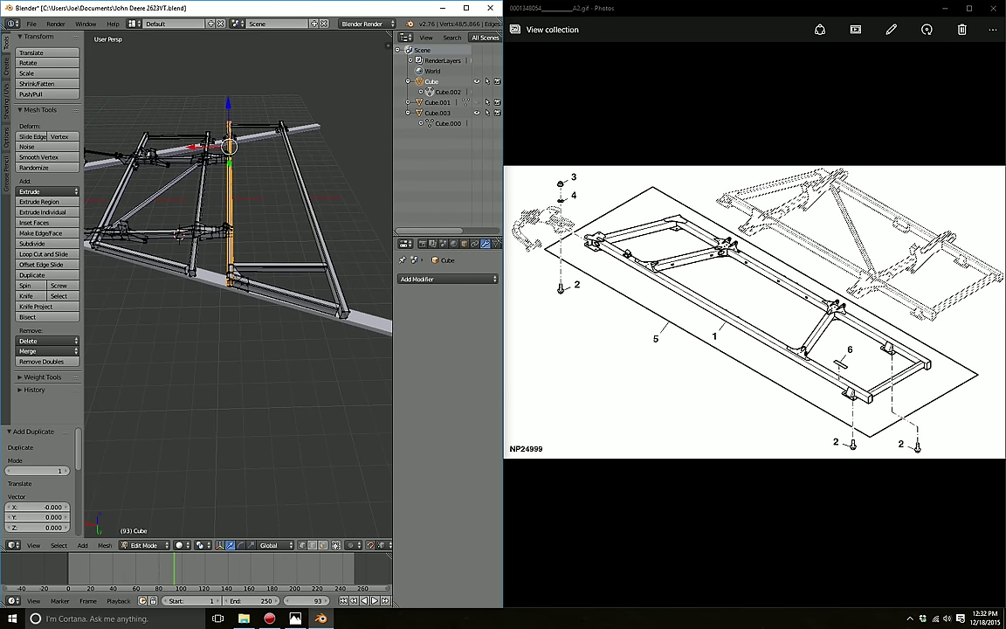
Step: Slide the new beam copy along X into position
key(x)
click(288, 174)
middle_drag(262, 218, 314, 201)
key(g)
key(x)
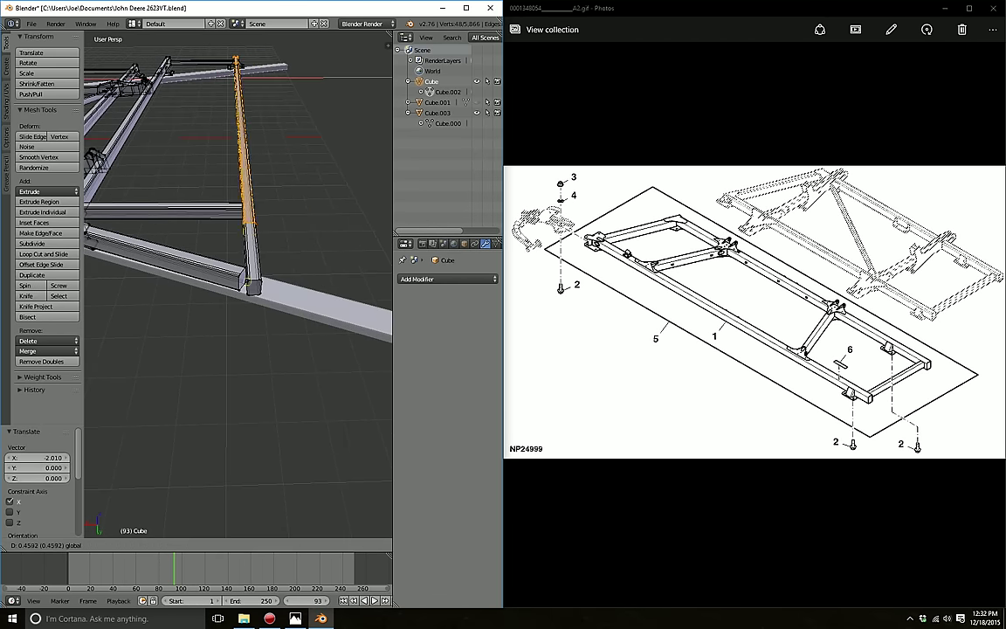
key(Return)
Step: Move the copied beam's end 0.628 along Y
middle_drag(236, 218, 253, 209)
scroll(237, 280, down, 4)
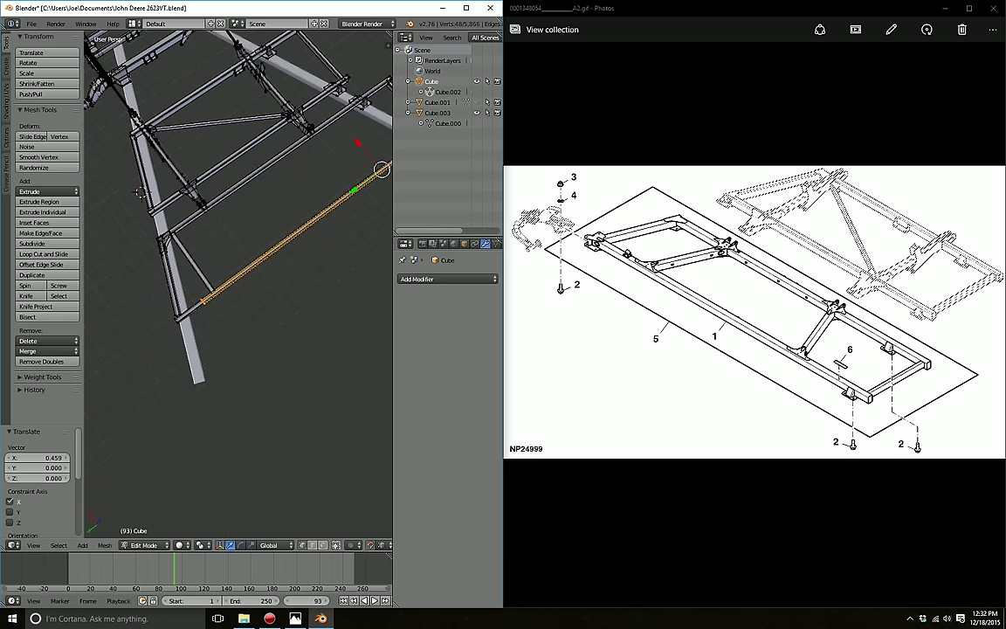
drag(353, 190, 332, 206)
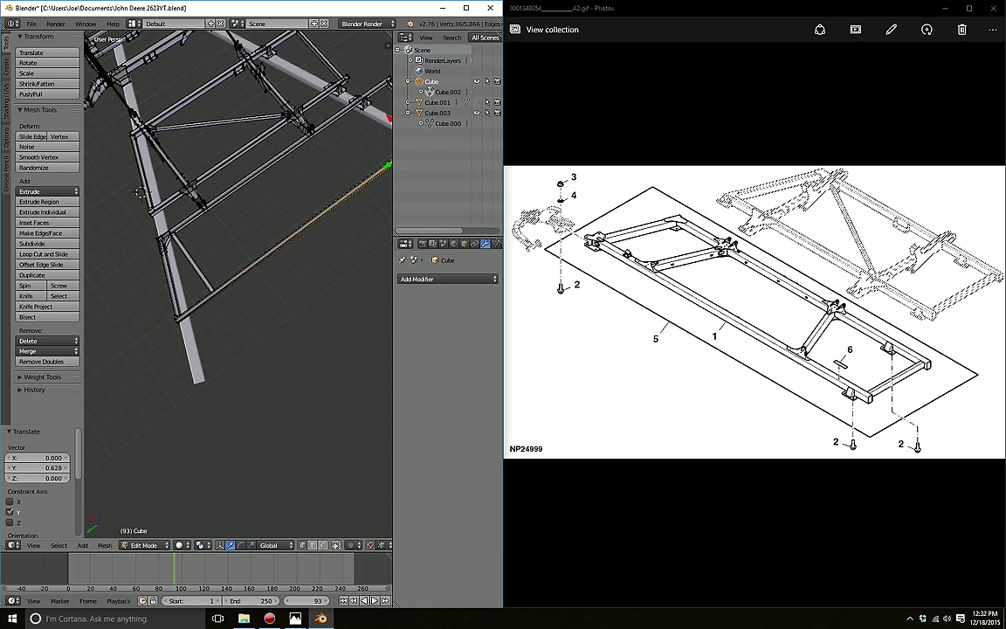
middle_drag(198, 336, 86, 77)
key(g)
key(y)
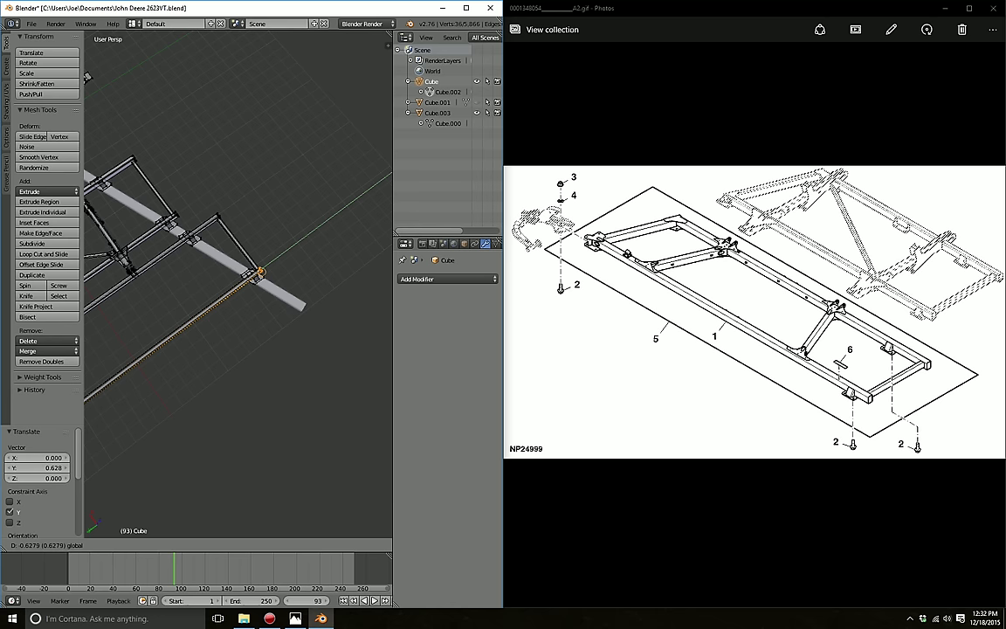
click(86, 77)
Step: Delete the extra overlapping 24-vertex beam from the frame
key(a)
middle_drag(86, 76, 85, 477)
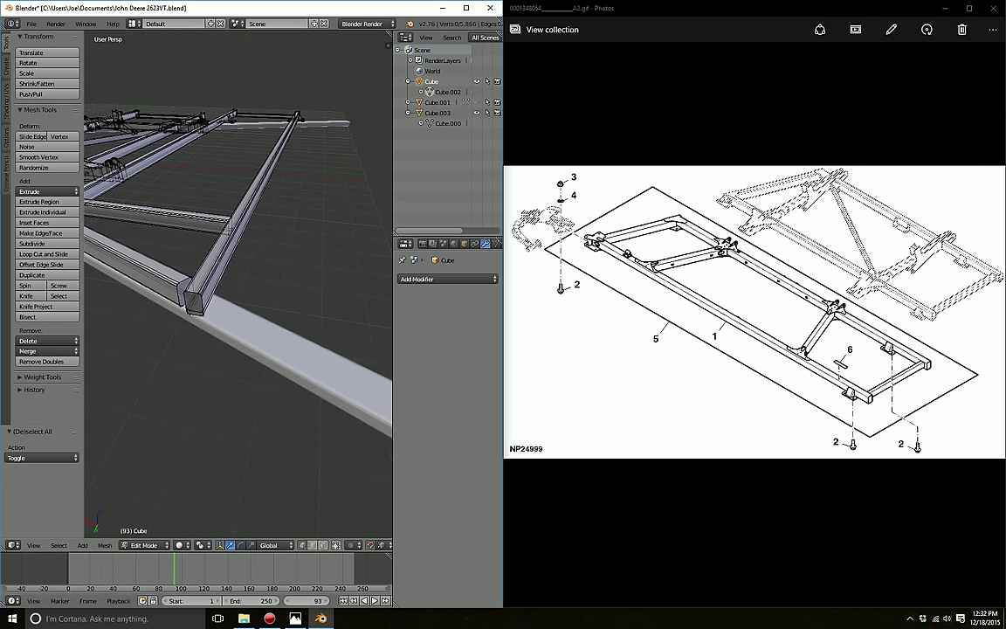
key(l)
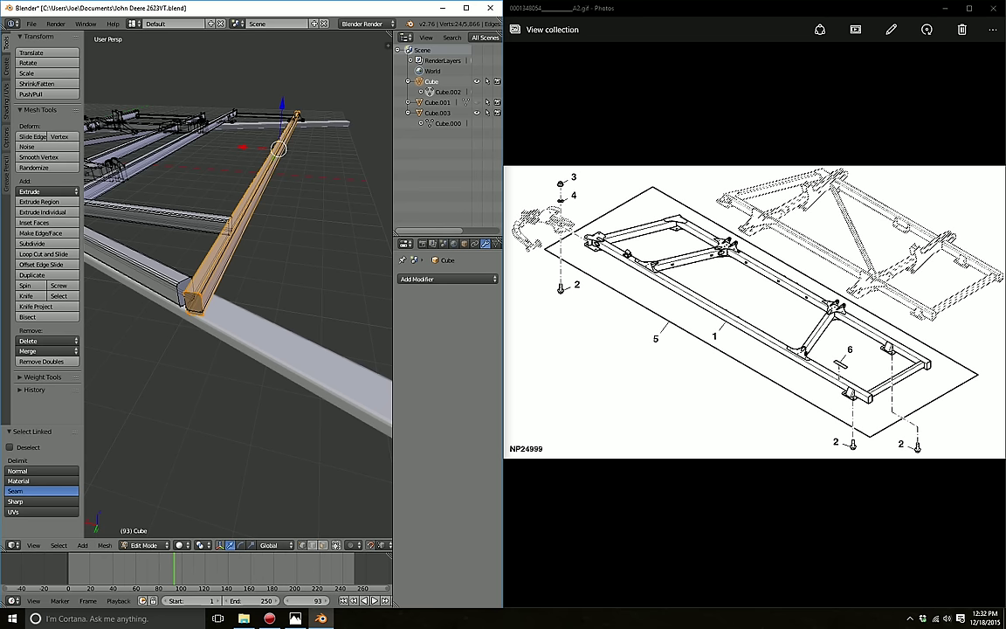
key(x)
click(244, 283)
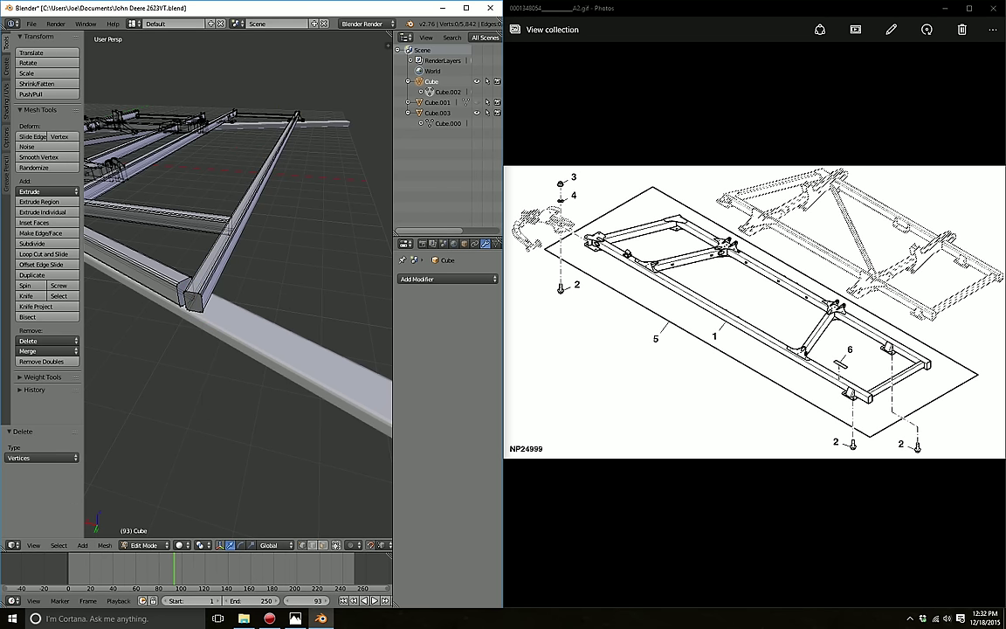
Step: Widen the 3D viewport and stretch the Blender window over the parts diagram
mouse_move(236, 288)
middle_down()
mouse_move(288, 270)
mouse_move(249, 260)
mouse_move(275, 253)
middle_up()
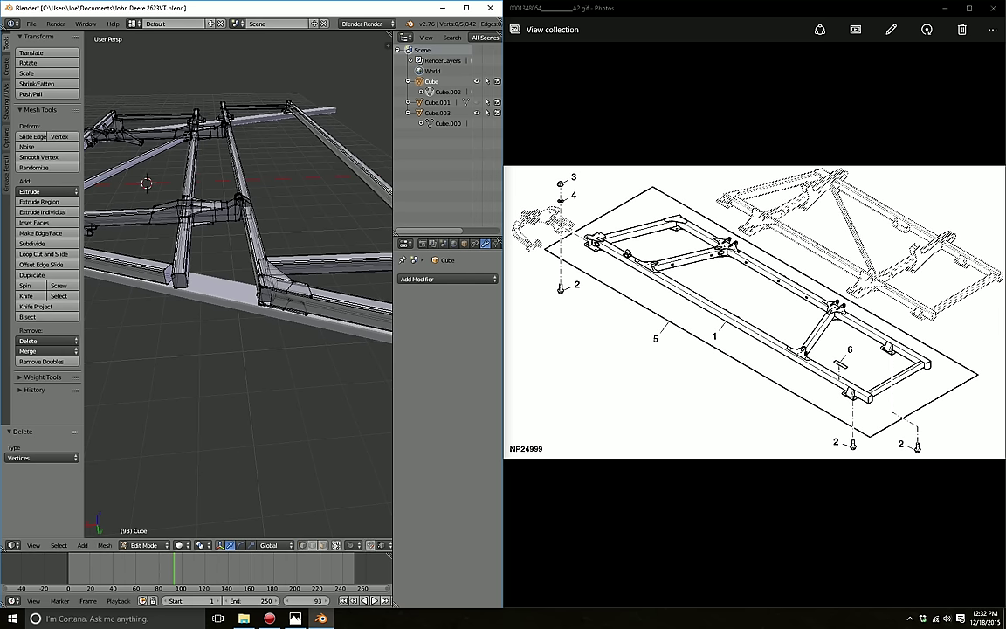
scroll(236, 262, down, 4)
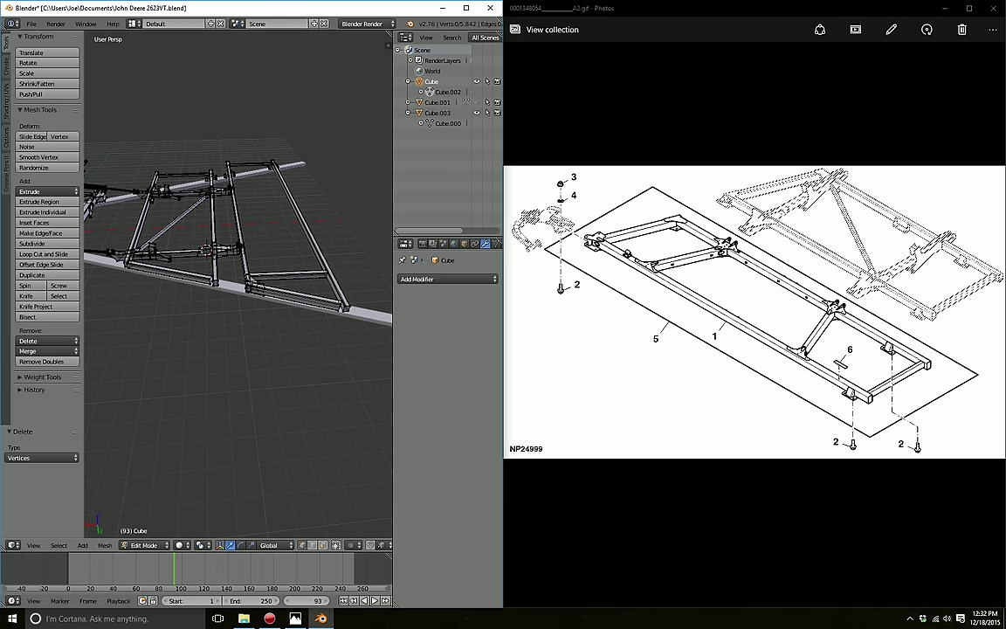
middle_drag(236, 262, 336, 245)
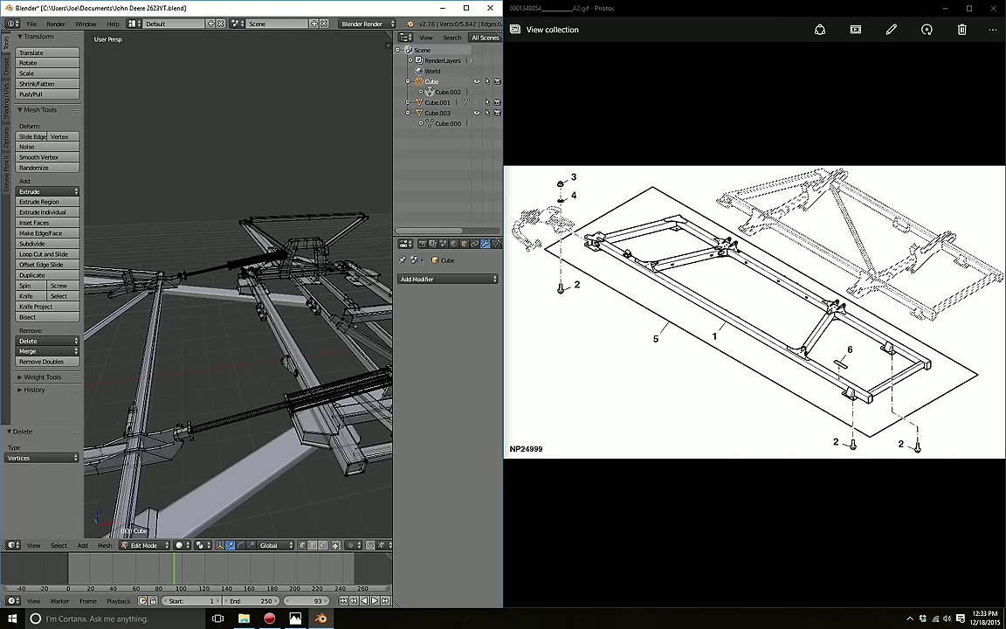
drag(393, 220, 436, 220)
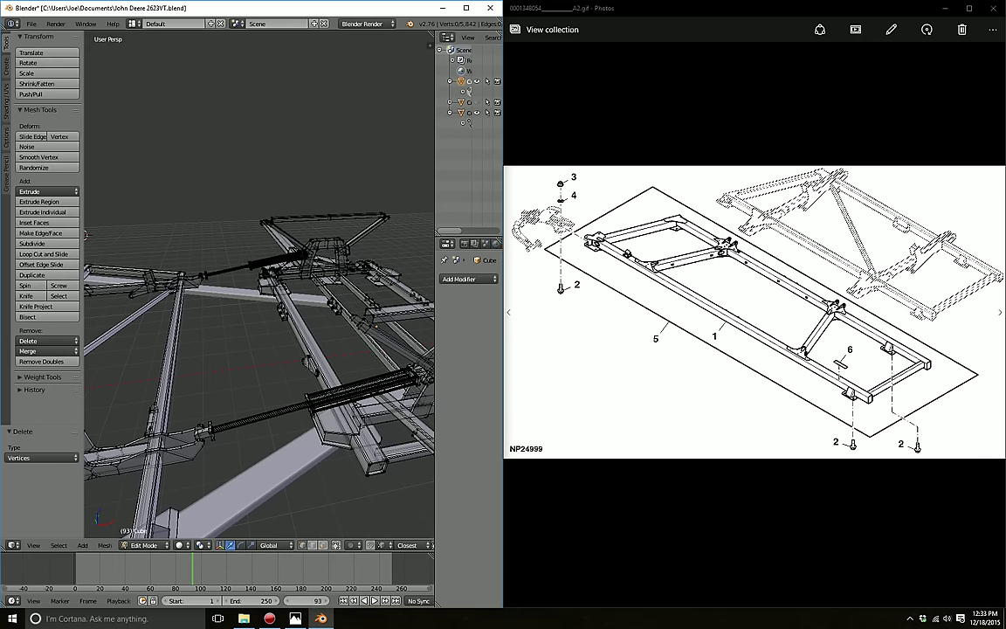
drag(503, 306, 660, 305)
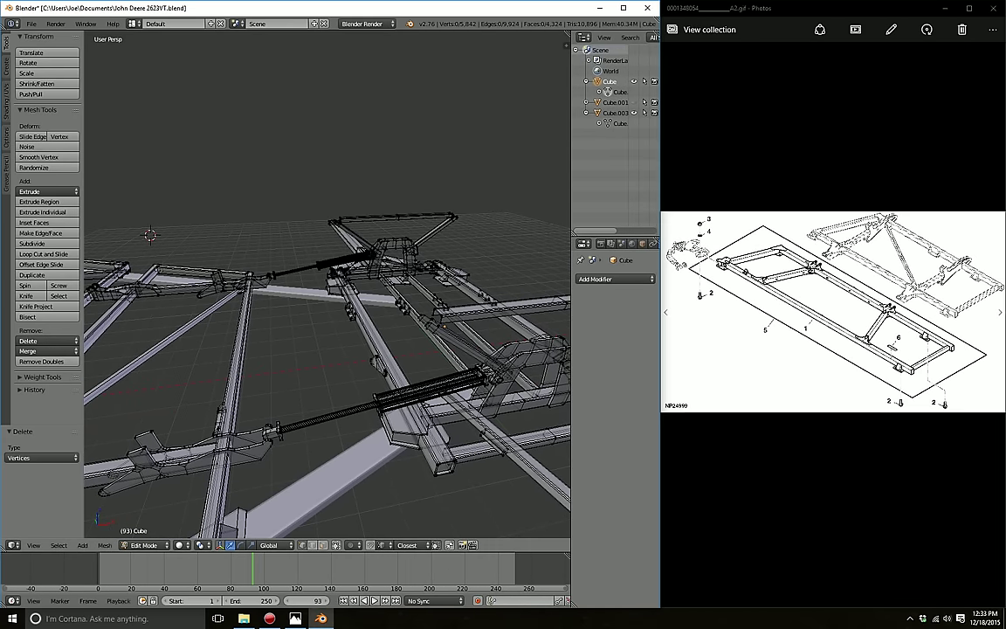
Step: Duplicate the crossbeam and move the copy -2.3 along X
mouse_move(332, 349)
middle_down()
mouse_move(433, 325)
mouse_move(485, 266)
middle_up()
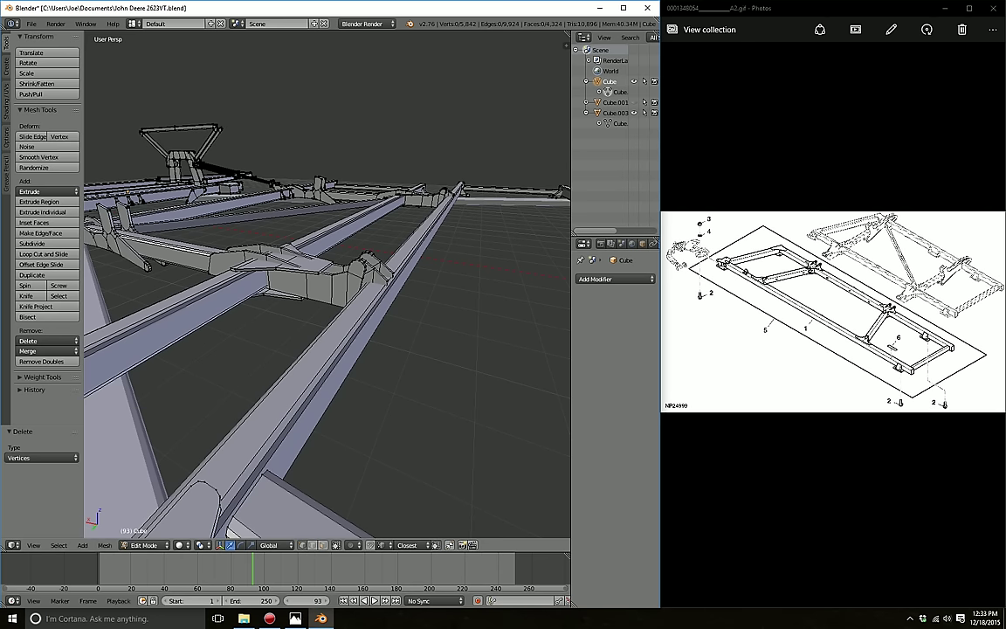
mouse_move(262, 297)
middle_down()
mouse_move(280, 353)
mouse_move(406, 215)
middle_up()
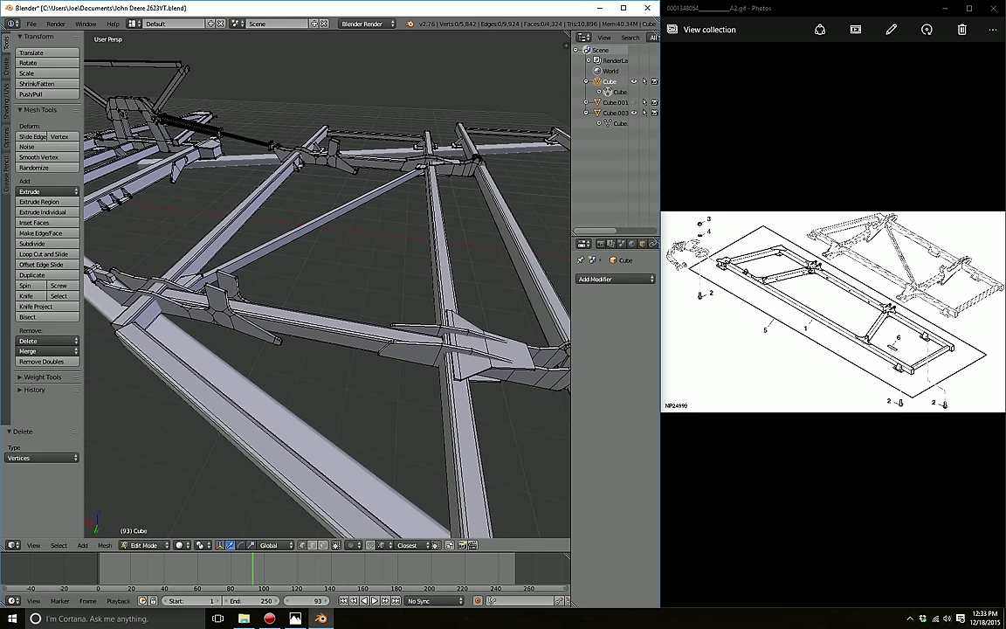
key(l)
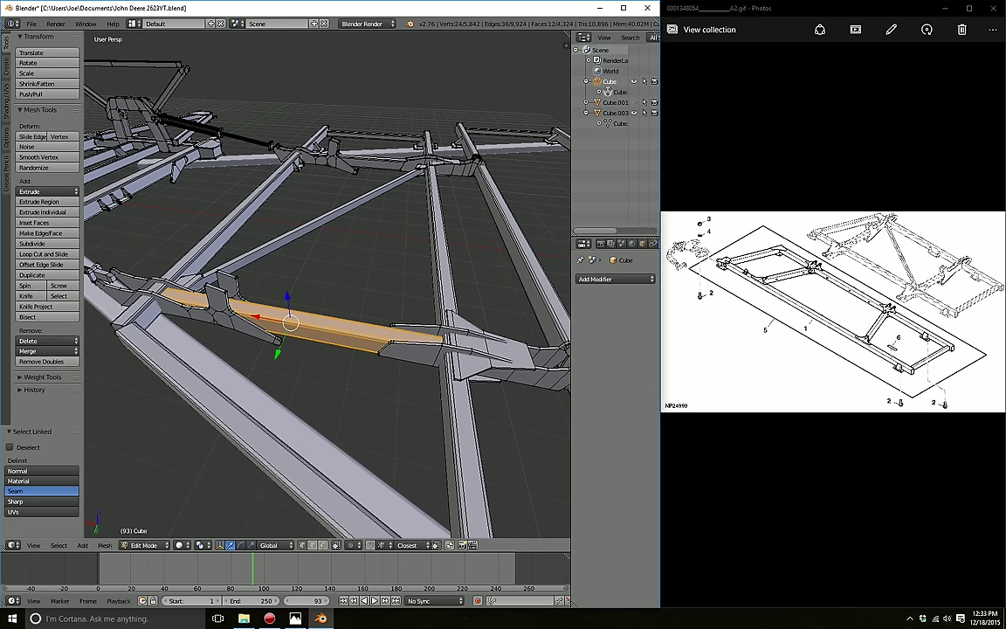
key(shift+d)
key(Escape)
scroll(313, 336, down, 2)
mouse_move(290, 323)
middle_down()
mouse_move(312, 335)
mouse_move(249, 434)
mouse_move(390, 384)
middle_up()
text(gx-2.3)
key(Return)
scroll(312, 335, up, 3)
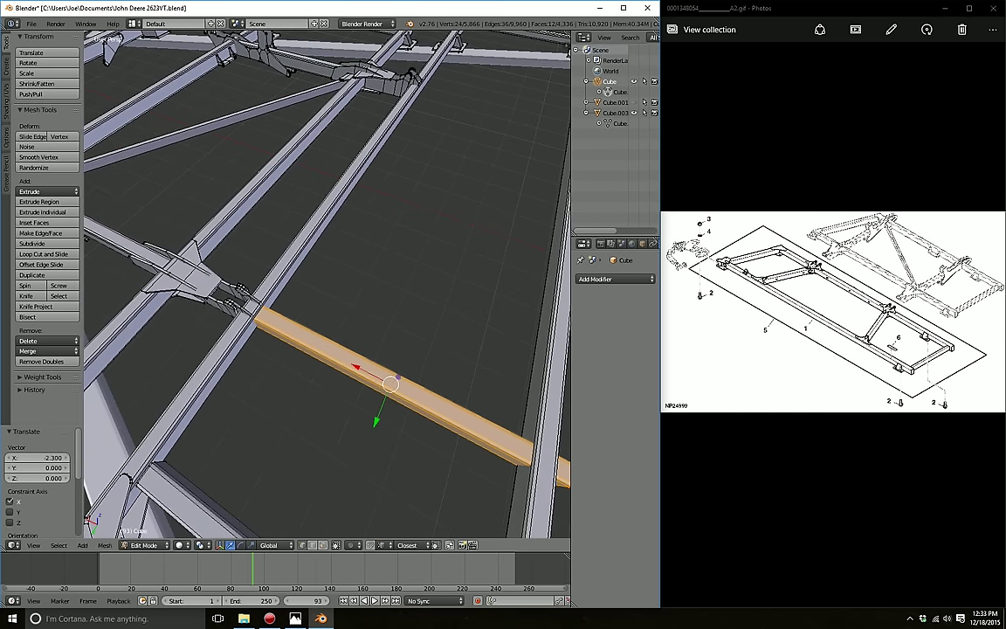
Step: Shift the copied beam's right end 0.155 along X to meet the rail
key(g)
key(x)
key(Return)
middle_drag(314, 366, 271, 330)
key(c)
key(Escape)
key(ctrl+z)
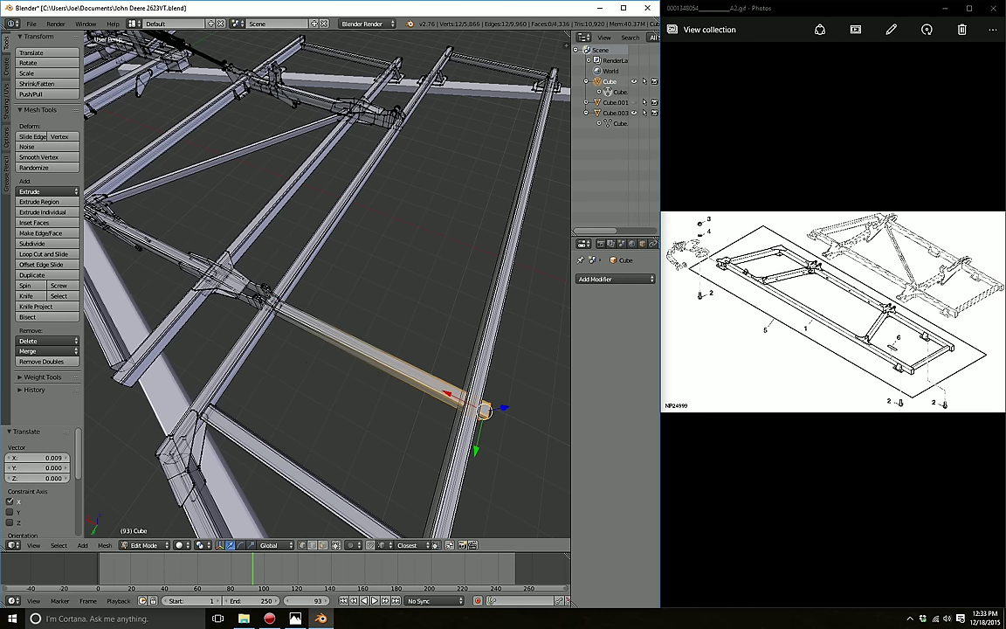
drag(44, 457, 69, 458)
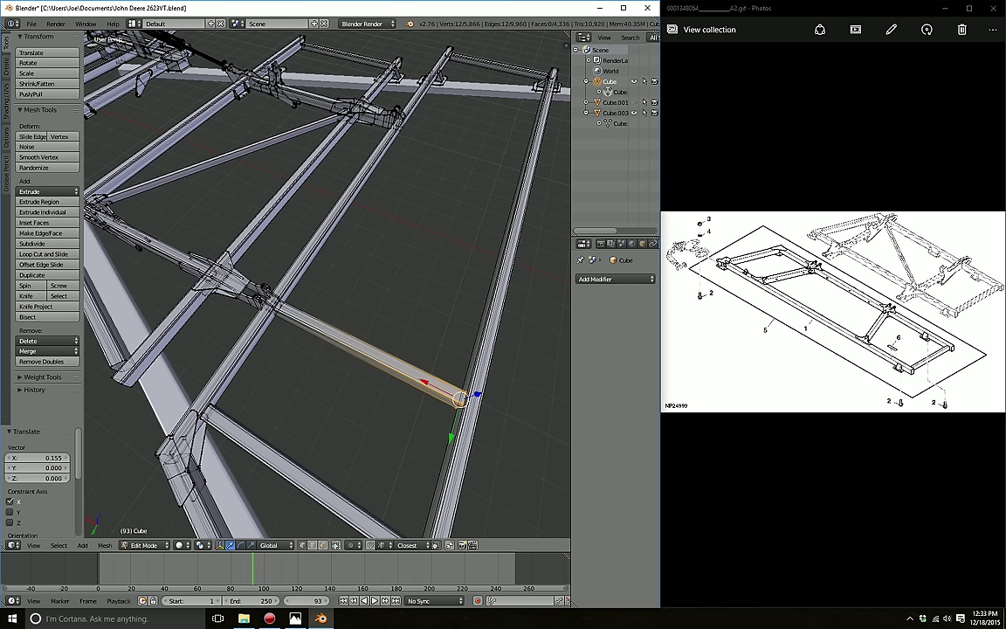
key(g)
key(x)
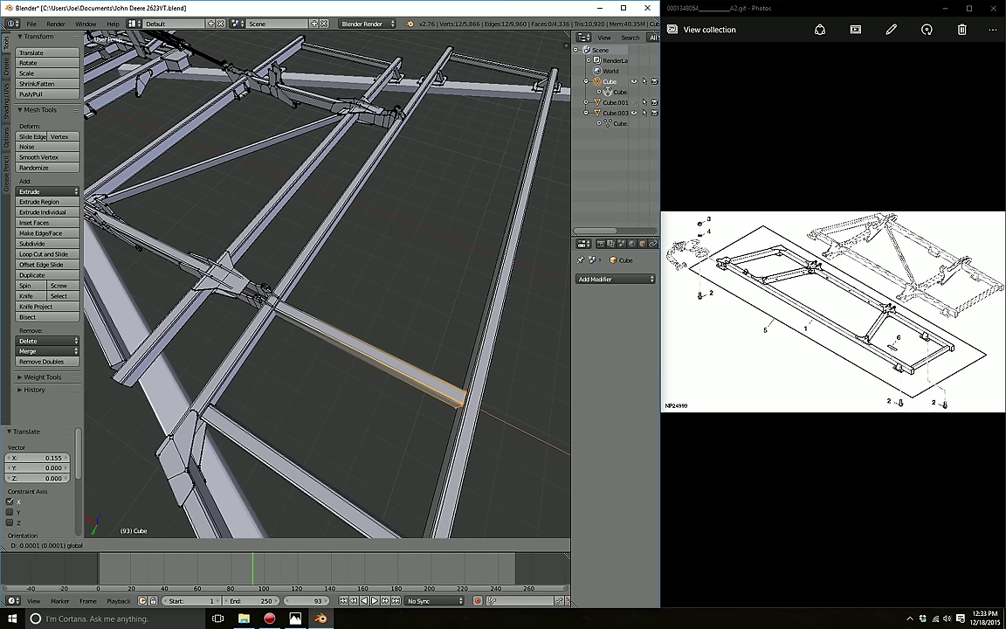
key(Return)
Step: Delete the unwanted beam's vertices
key(a)
key(l)
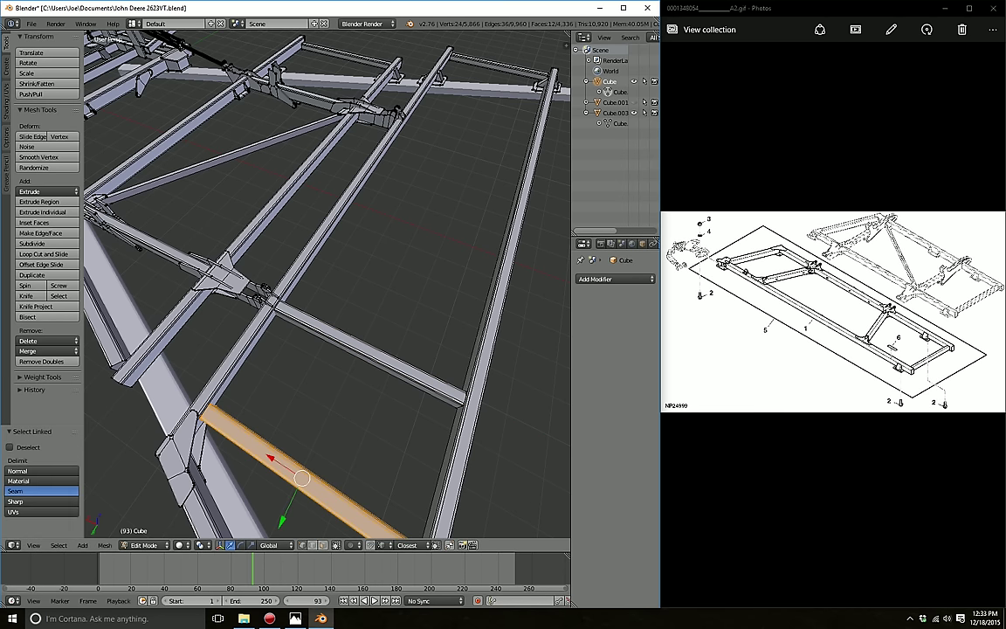
key(x)
click(301, 478)
Step: Delete the beam segment between two rail joints, then select the crossbeam
middle_drag(301, 477, 164, 175)
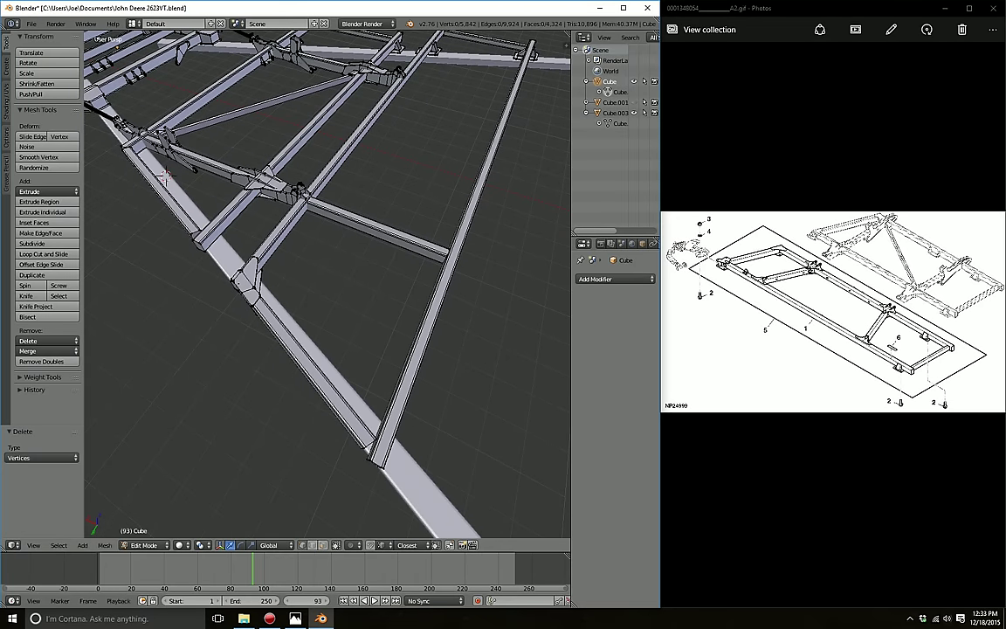
key(l)
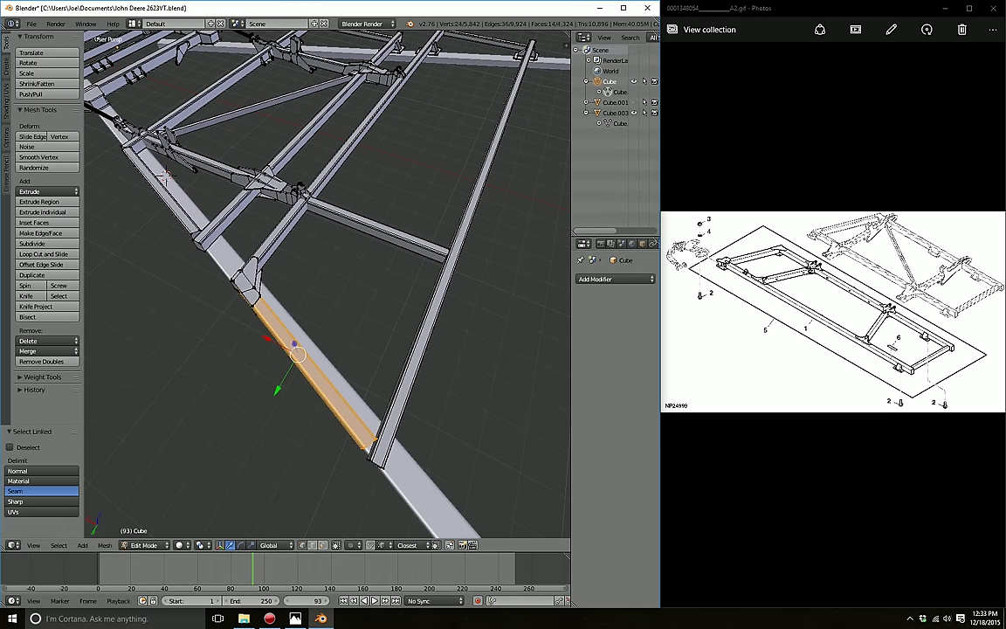
key(x)
click(164, 175)
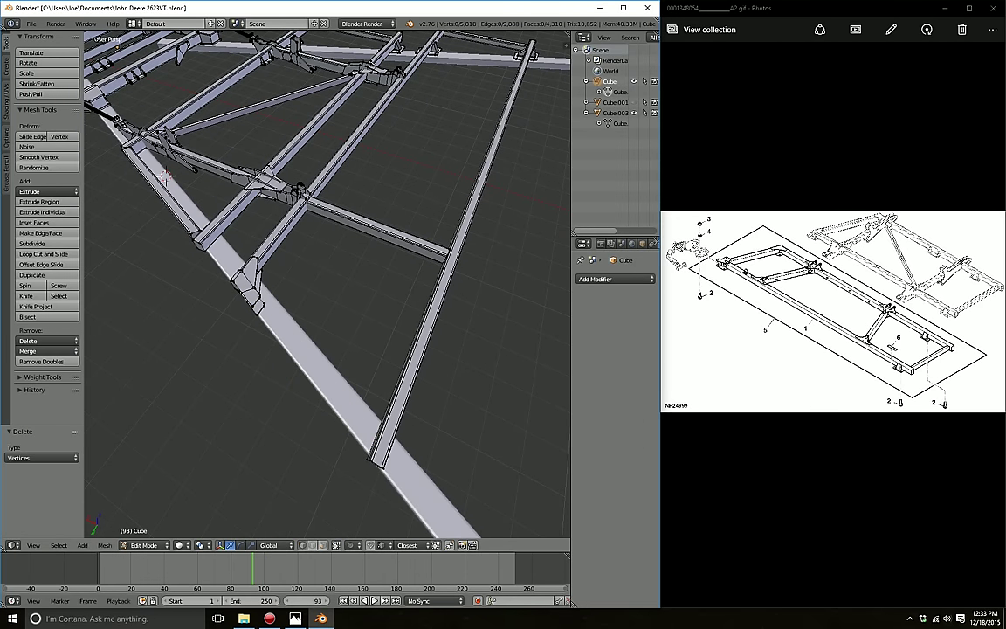
key(l)
middle_drag(297, 270, 332, 314)
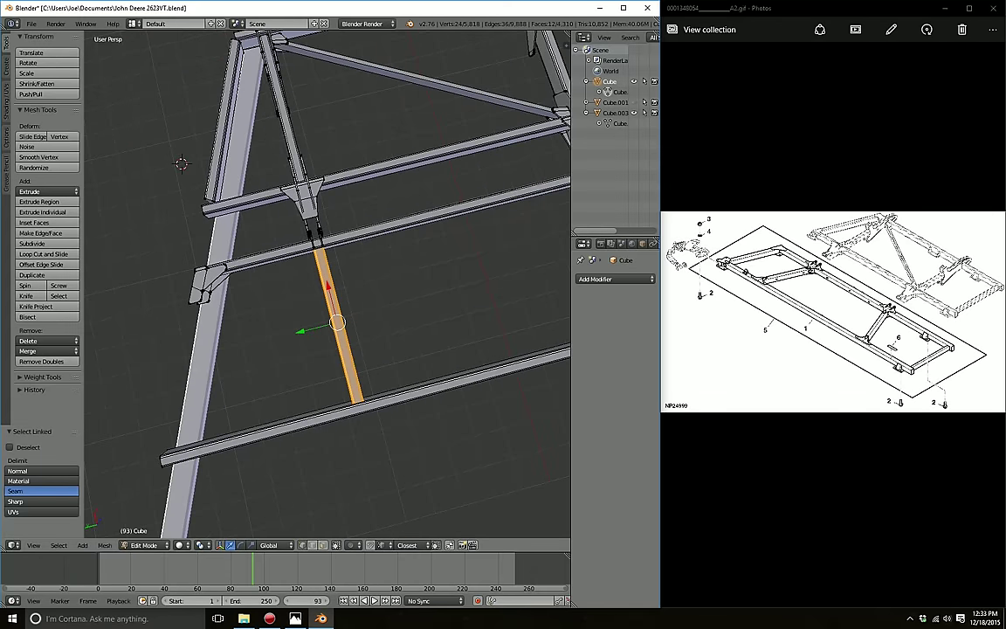
Step: Duplicate the crossbeam and offset the copy 0.2 along Y
key(shift+d)
key(Escape)
key(g)
key(y)
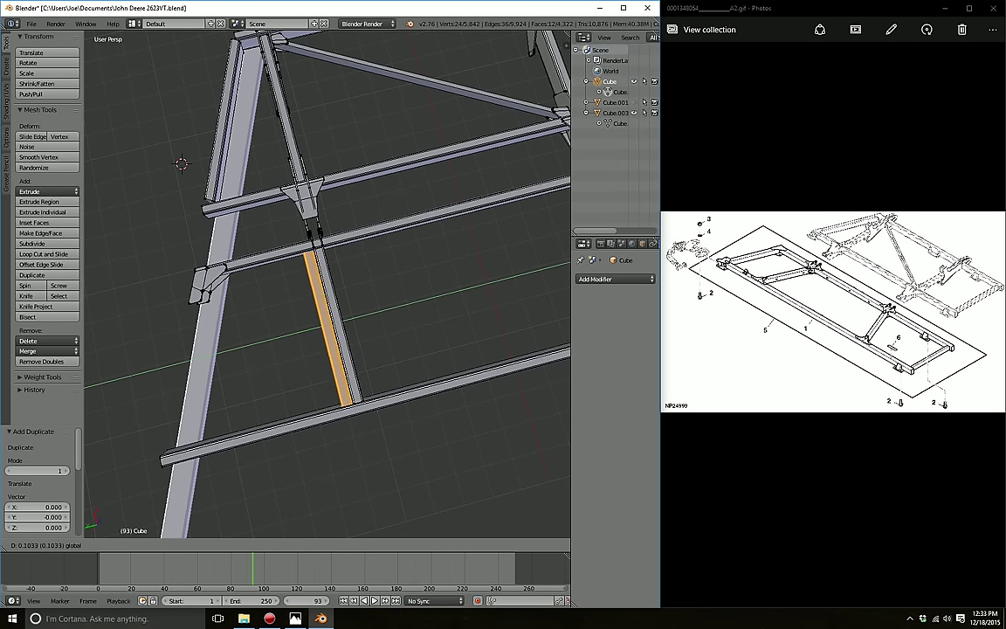
key(Return)
mouse_move(337, 322)
middle_down()
mouse_move(275, 332)
mouse_move(349, 288)
middle_up()
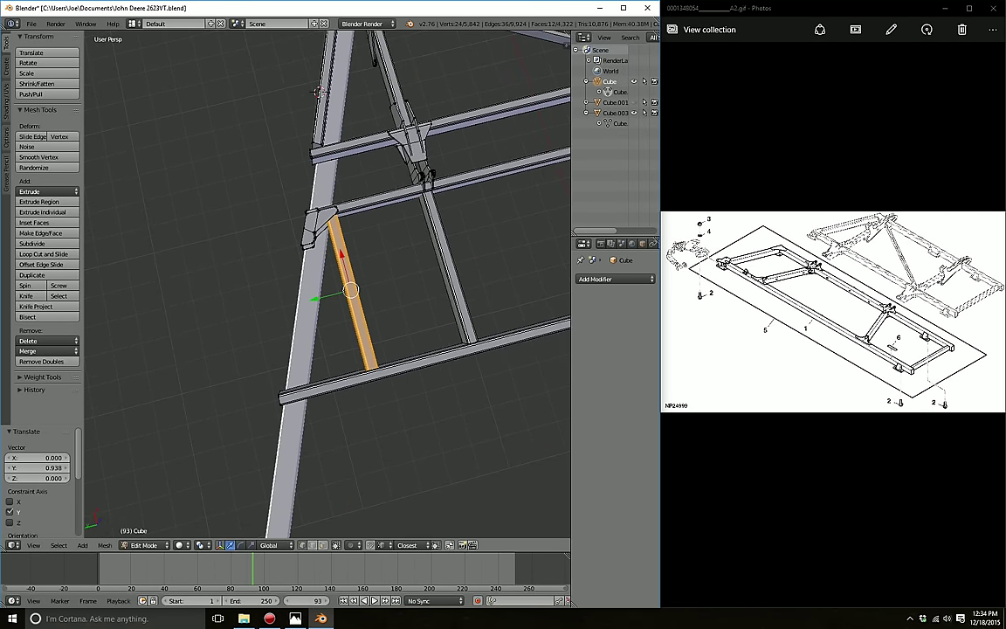
text(gy)
text(.2004 (0.2004) global)
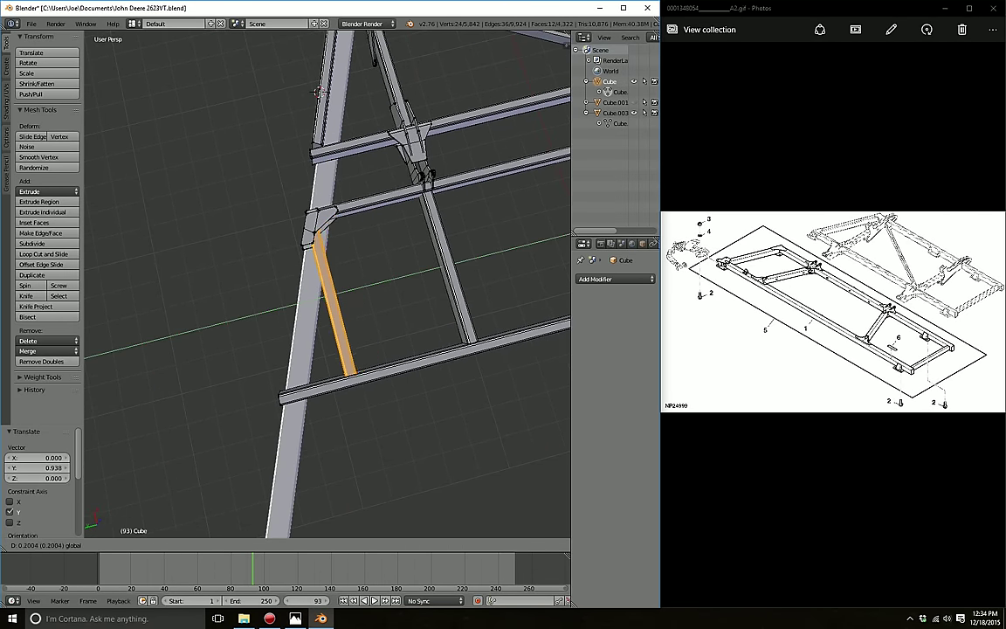
key(Return)
Step: Stretch the lower ends of both crossbars along Y, about 0.59, to meet the rail
key(l)
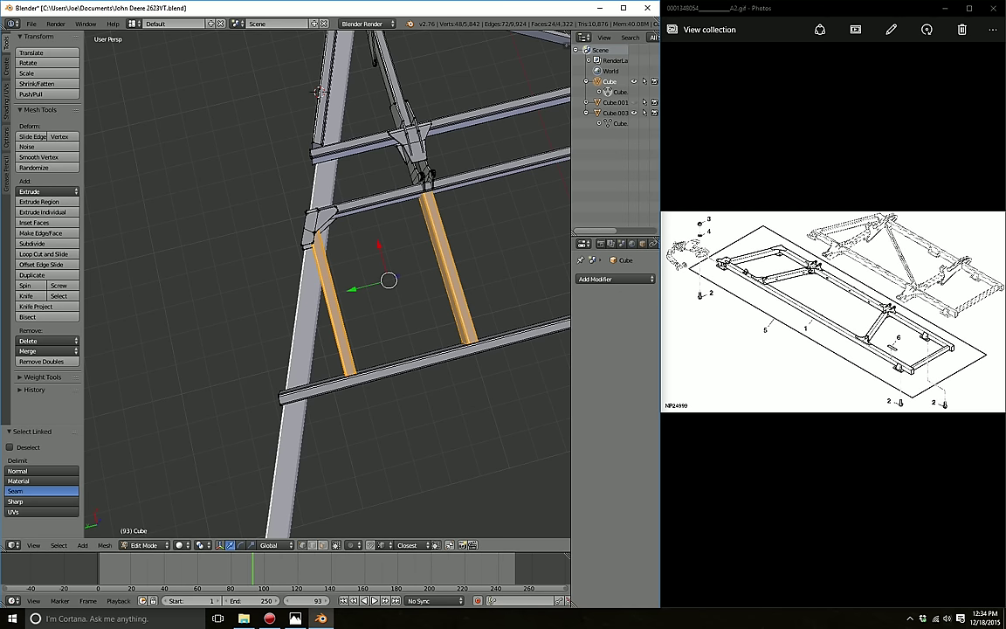
mouse_move(316, 92)
shift+middle_down()
mouse_move(377, 66)
mouse_move(339, 143)
shift+middle_up()
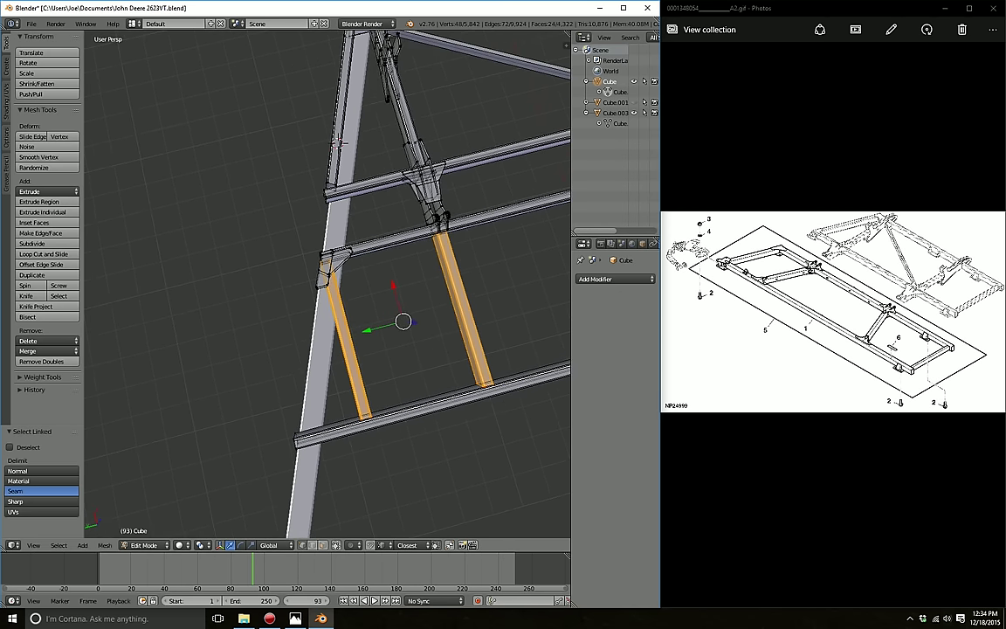
key(c)
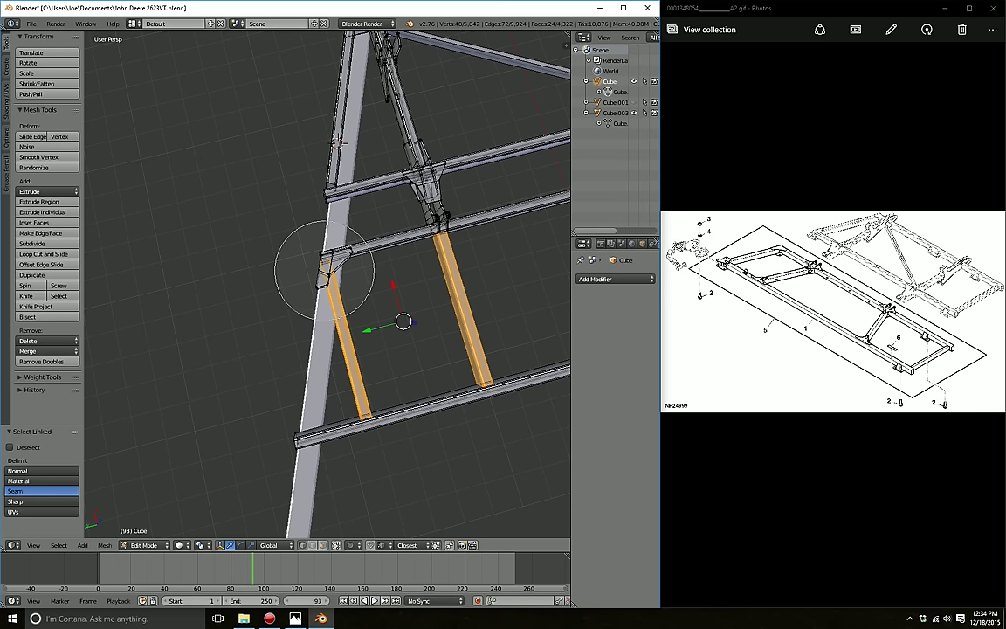
mouse_move(326, 259)
middle_down()
mouse_move(426, 269)
mouse_move(426, 225)
middle_up()
key(Escape)
key(g)
key(y)
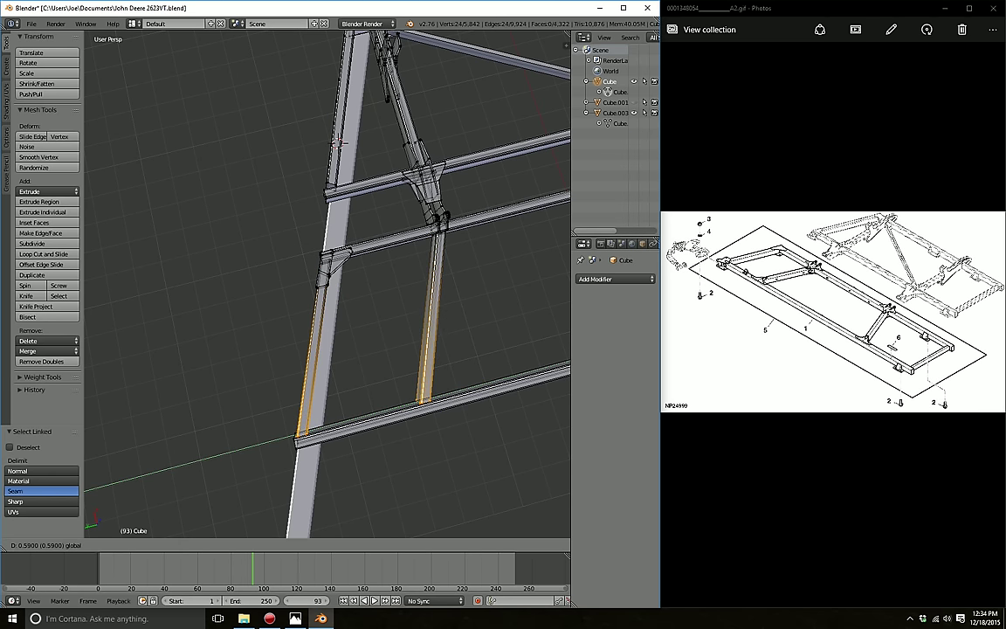
key(Return)
Step: Nudge the lower left rail segment along Y into line with the frame
key(a)
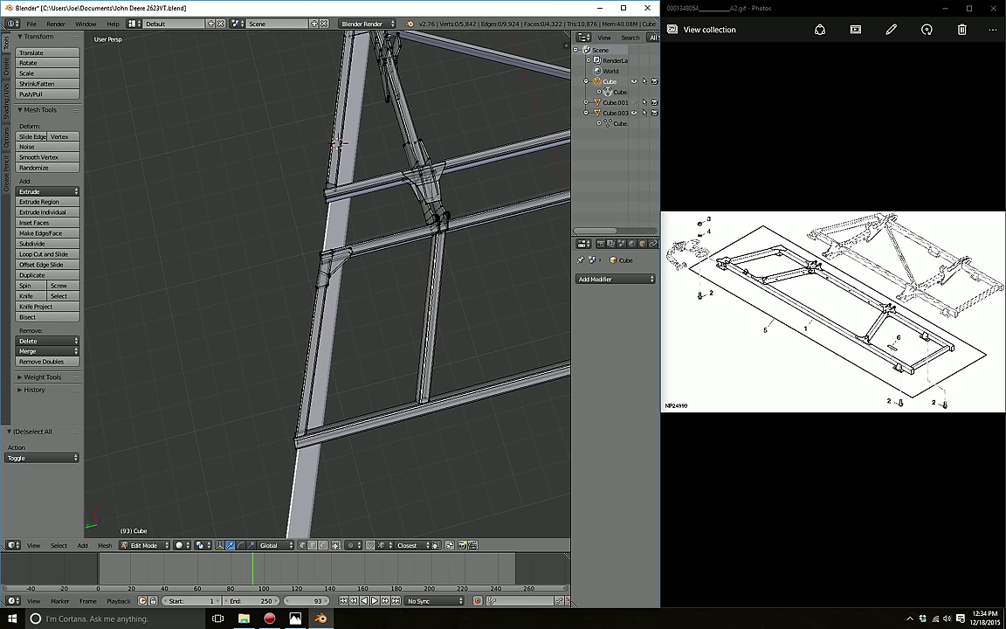
key(l)
key(g)
key(y)
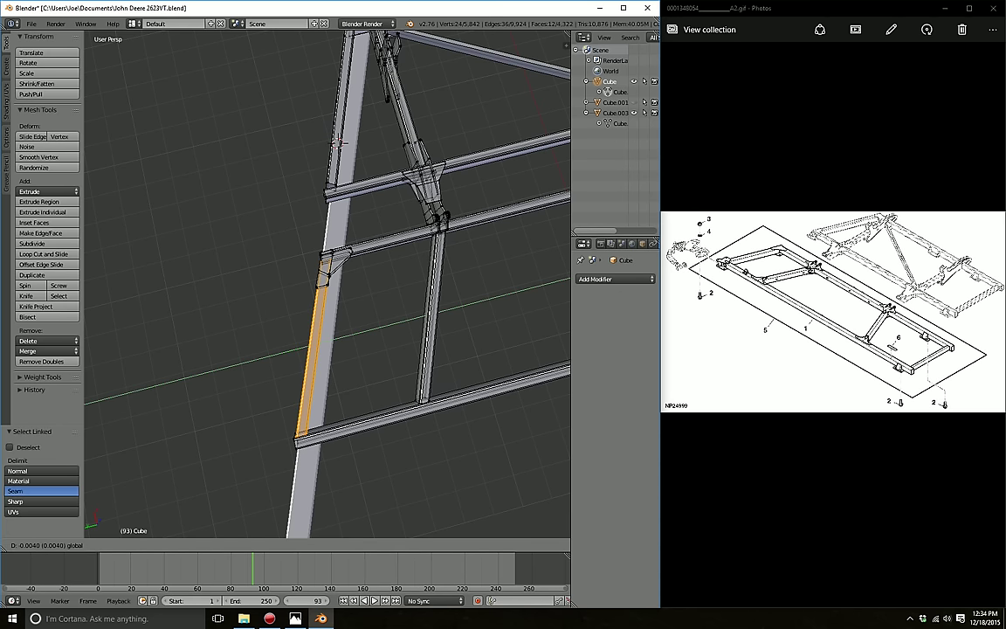
key(Return)
key(a)
middle_drag(338, 142, 357, 285)
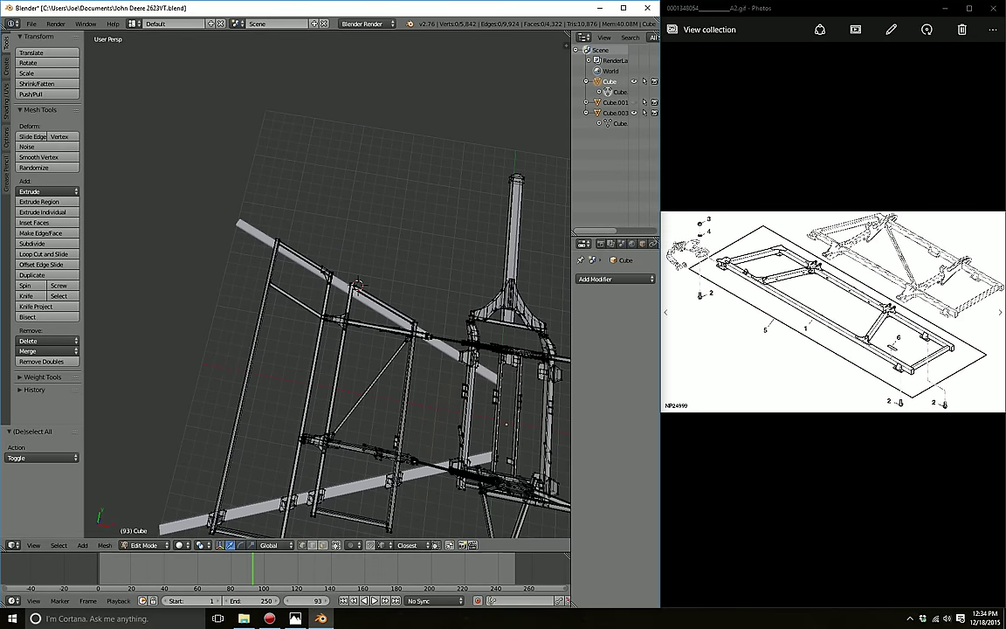
Step: Duplicate the vertical crossbar and slide the copy sideways along Y
mouse_move(358, 285)
middle_down()
mouse_move(314, 227)
mouse_move(293, 262)
middle_up()
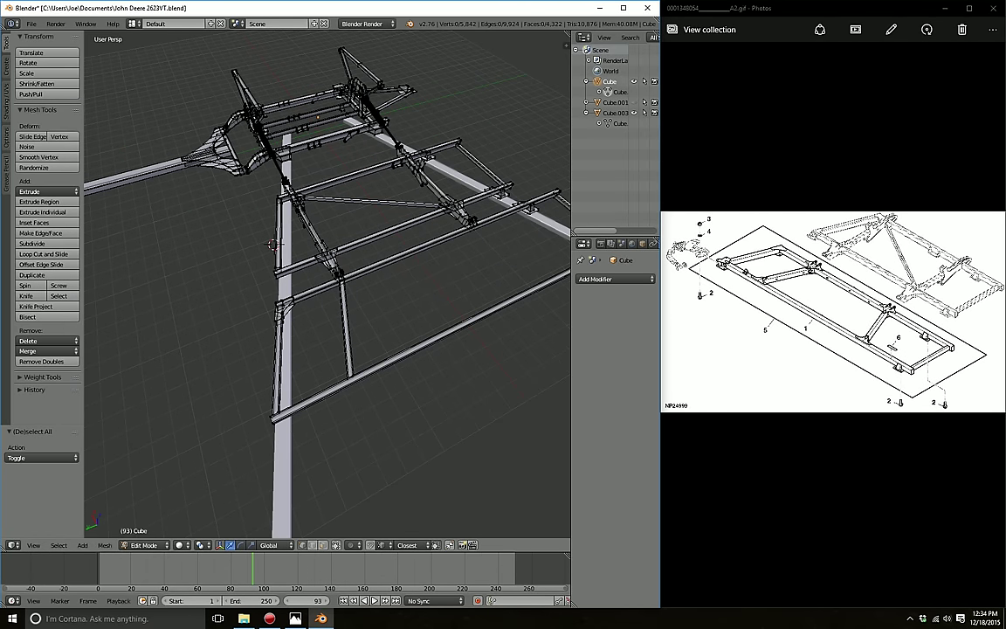
key(l)
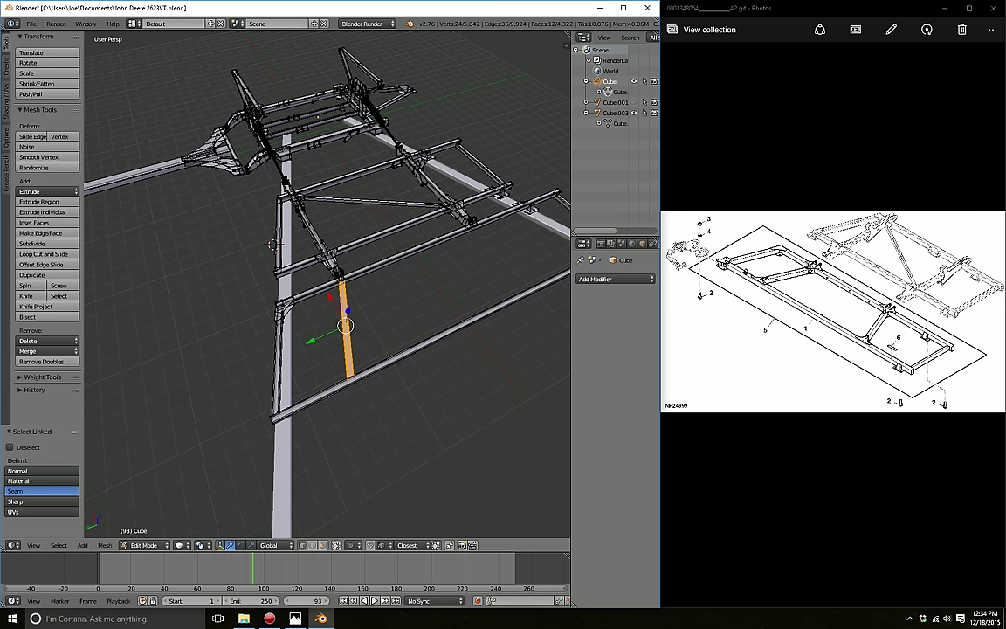
key(shift+d)
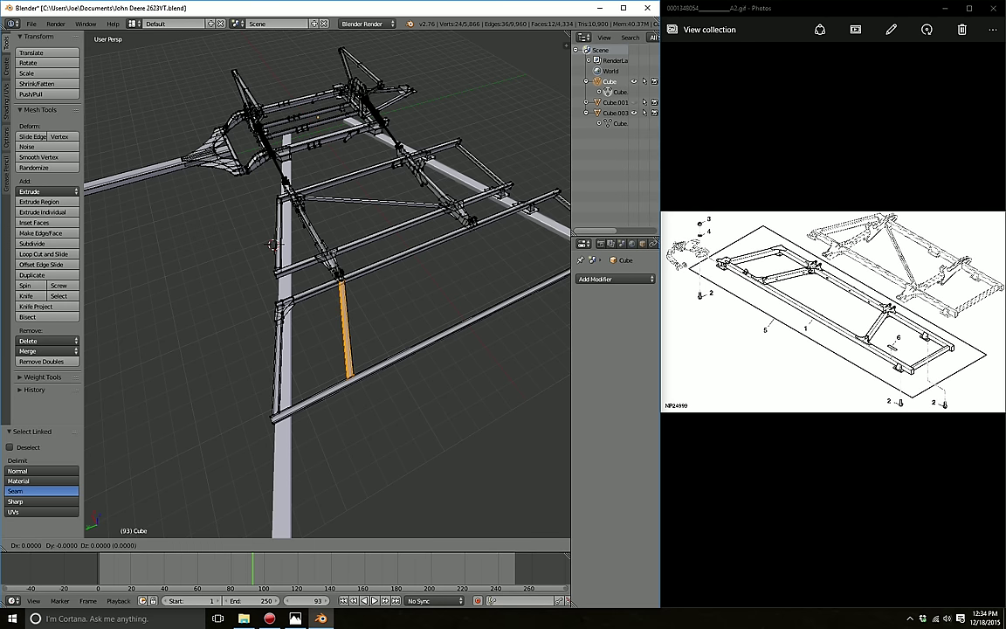
key(Escape)
key(g)
key(y)
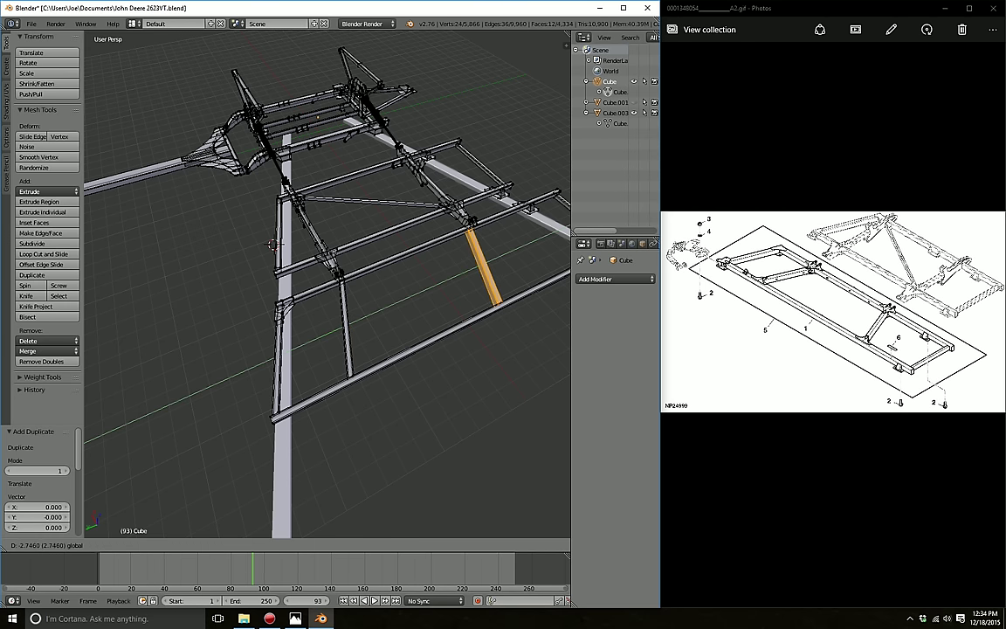
key(Return)
Step: Rotate the copied bar 180° and reposition it along Y in the open bay
middle_drag(288, 288, 262, 278)
middle_drag(310, 314, 323, 340)
key(r)
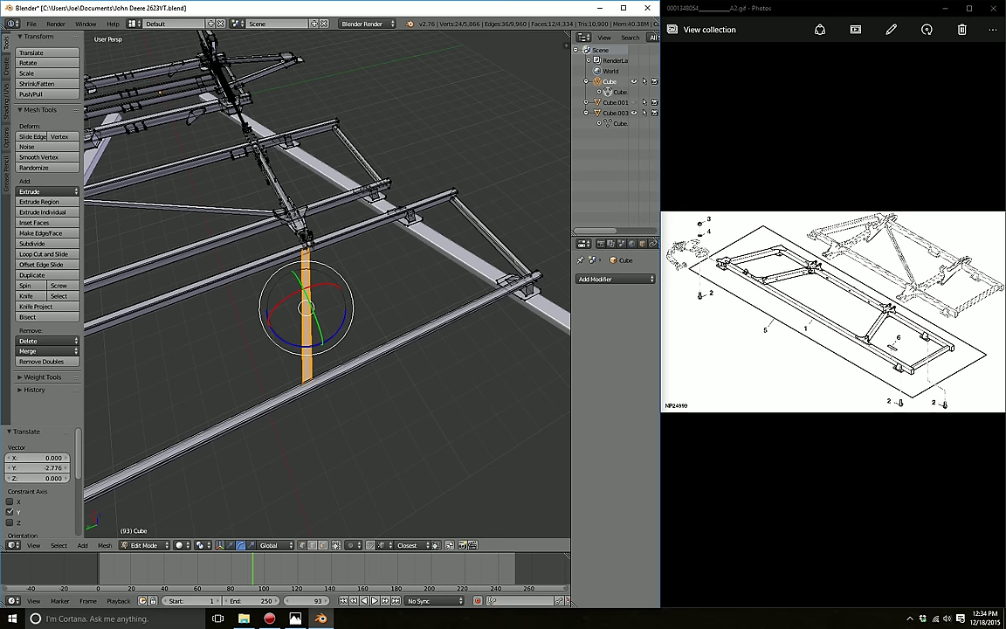
click(332, 351)
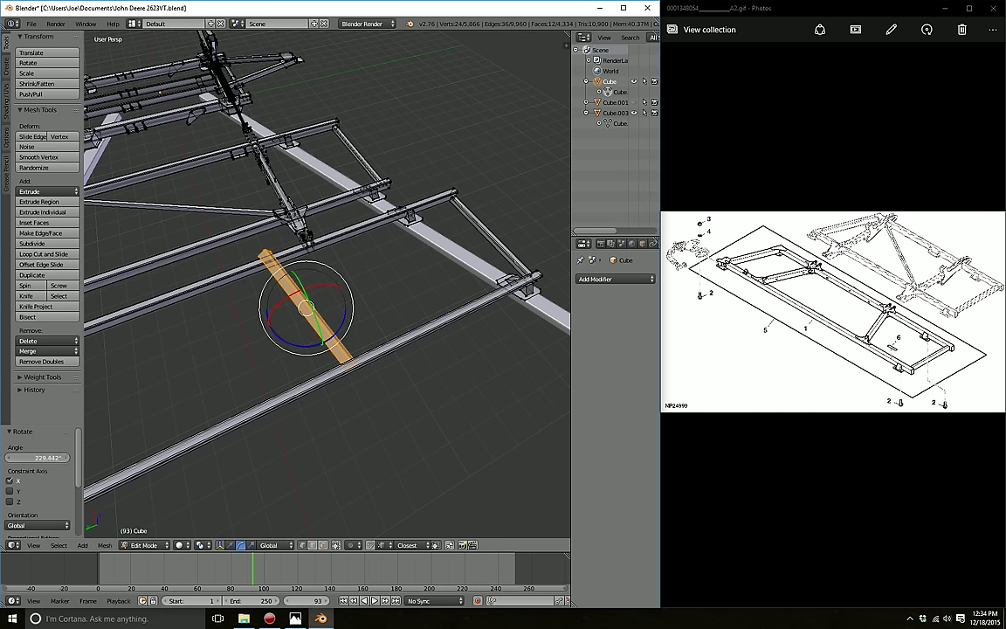
text(180)
key(Return)
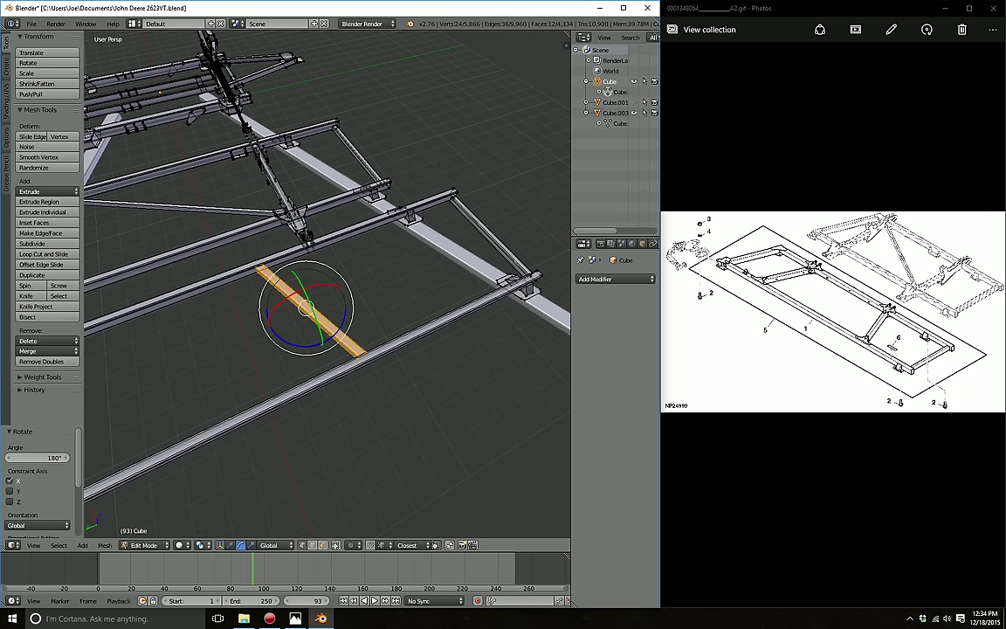
key(g)
scroll(327, 279, up, 2)
key(y)
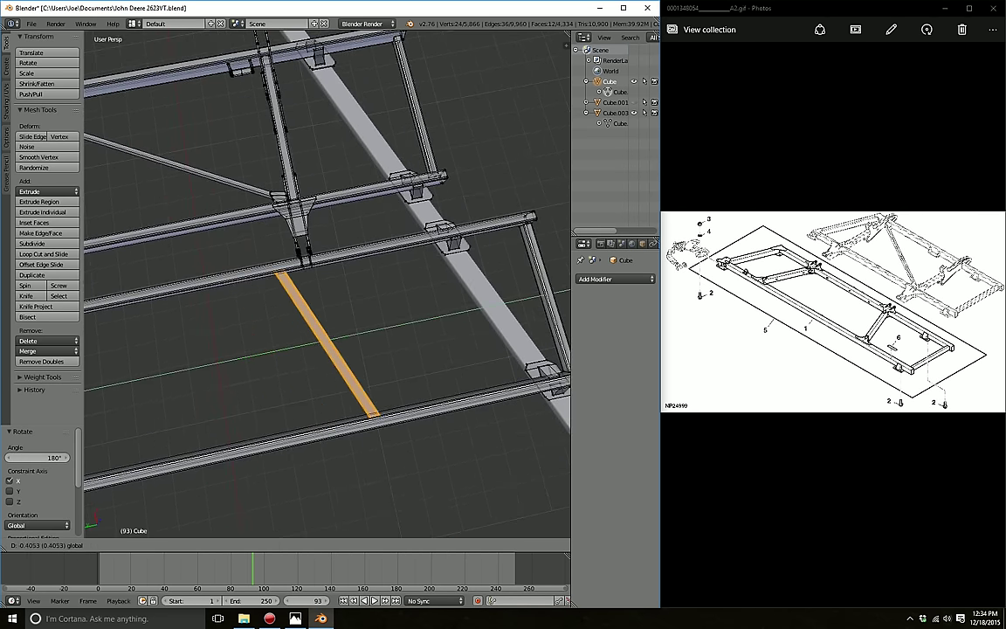
key(Return)
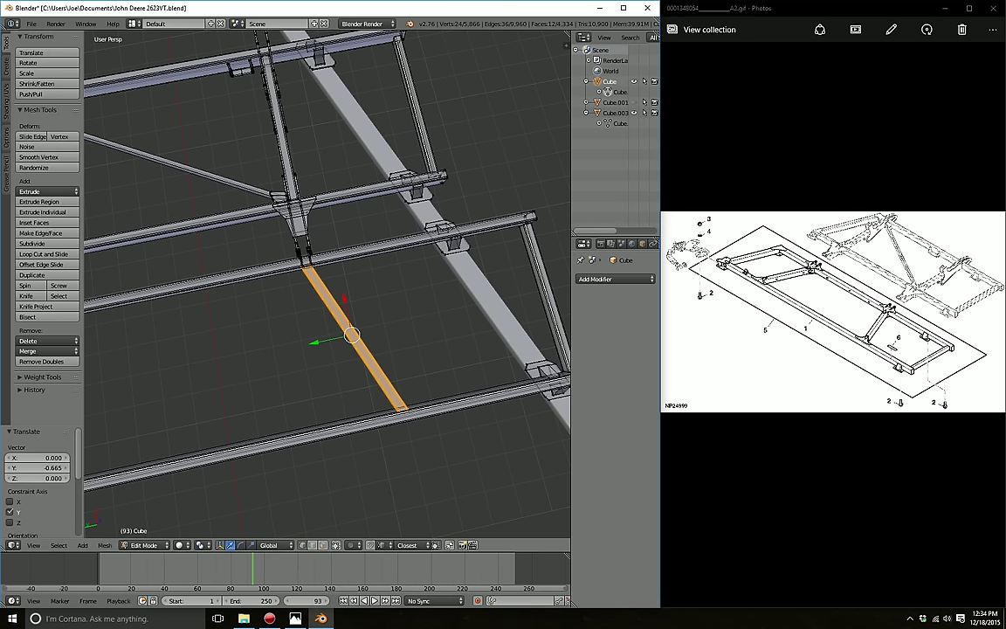
key(a)
Step: Duplicate the upper-bay vertical bar and move the copy into the next bay
middle_drag(328, 280, 288, 293)
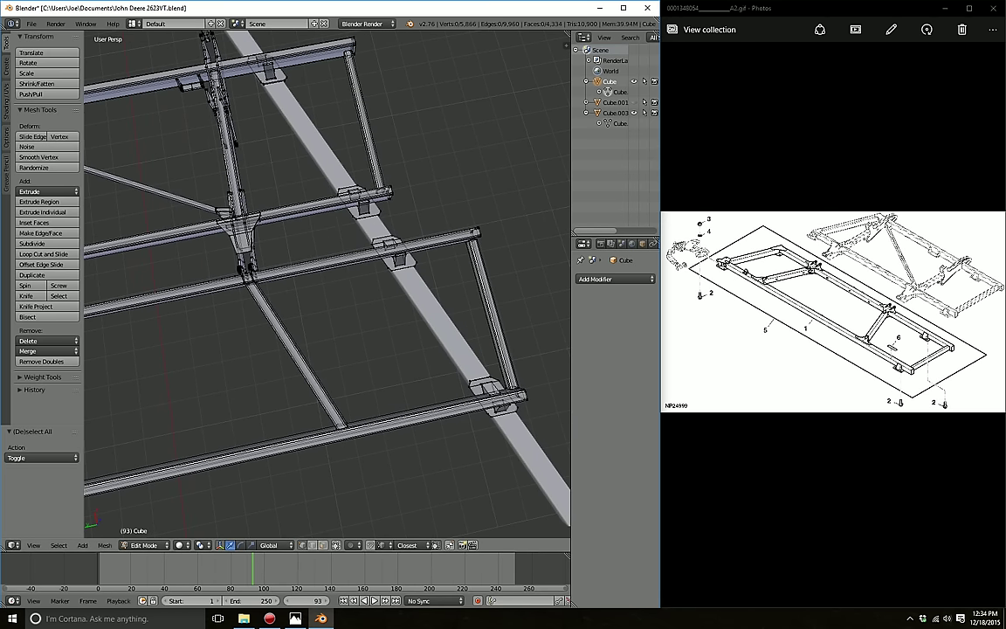
key(l)
key(shift+d)
key(Escape)
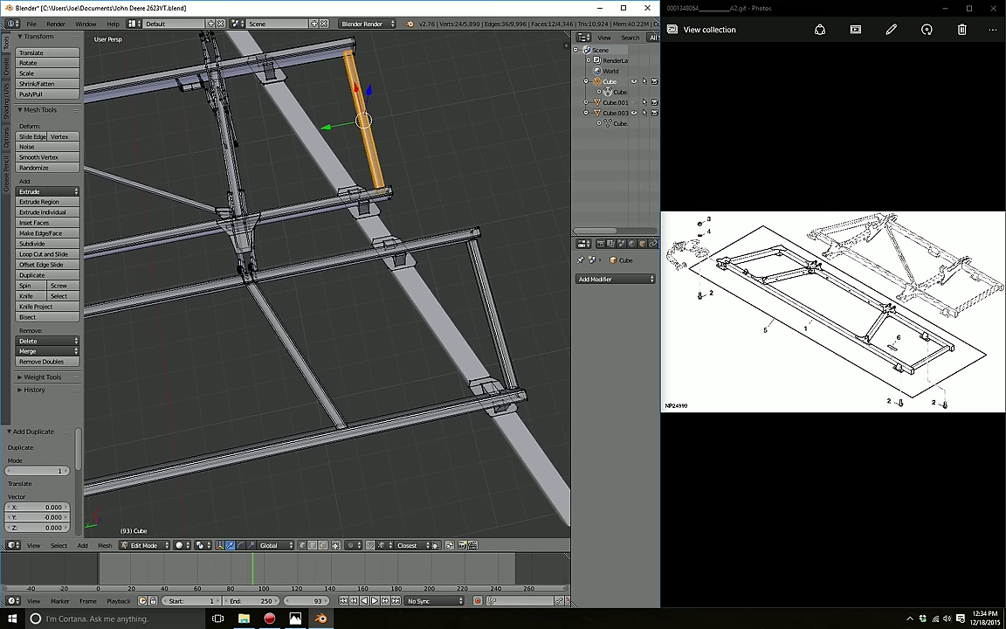
middle_drag(363, 120, 341, 140)
key(g)
key(x)
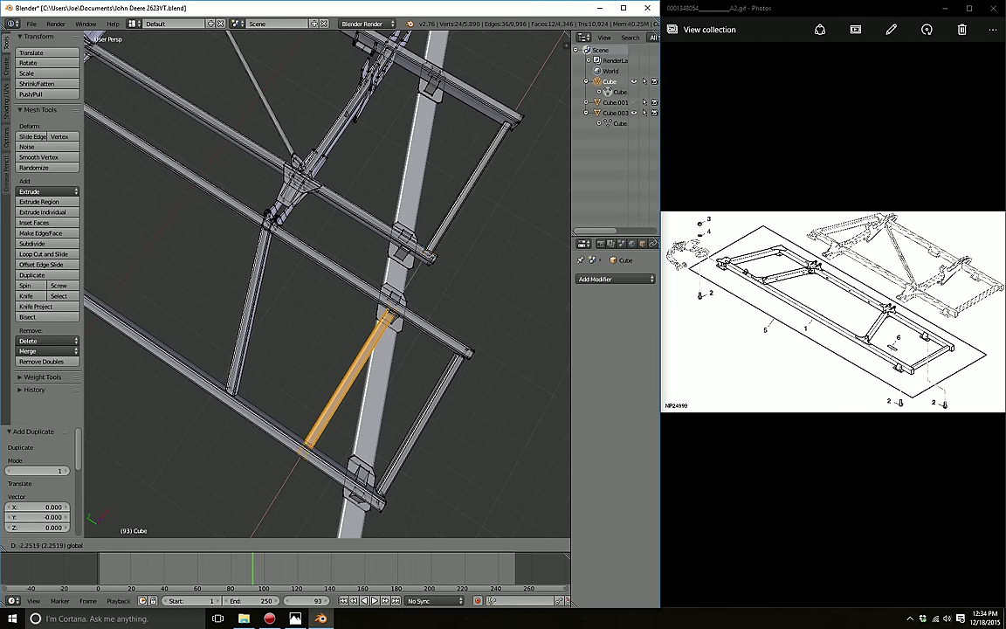
click(280, 292)
middle_drag(280, 291, 274, 298)
key(g)
key(x)
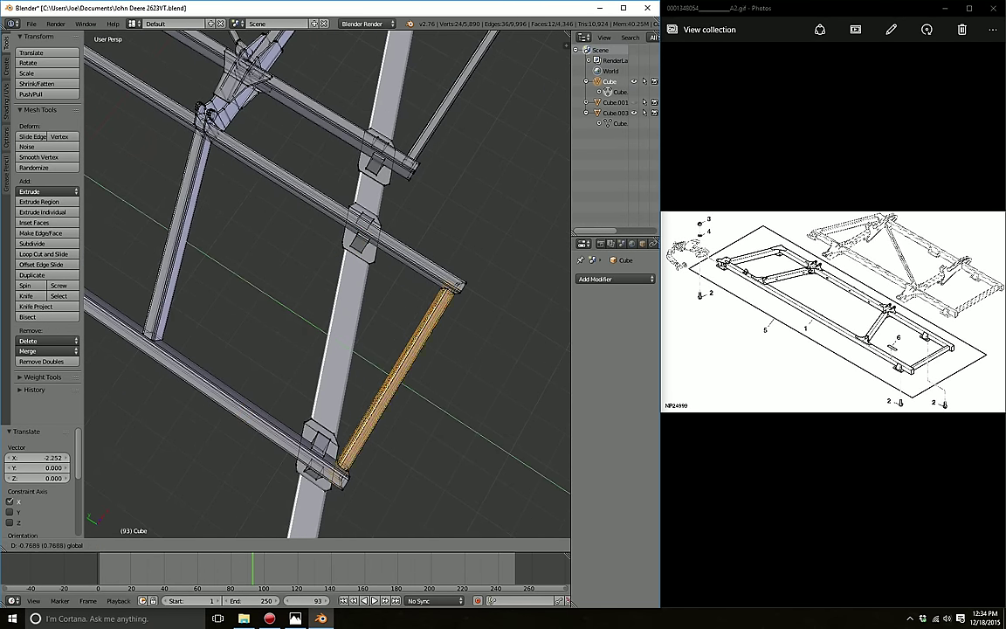
click(359, 358)
middle_drag(359, 358, 291, 264)
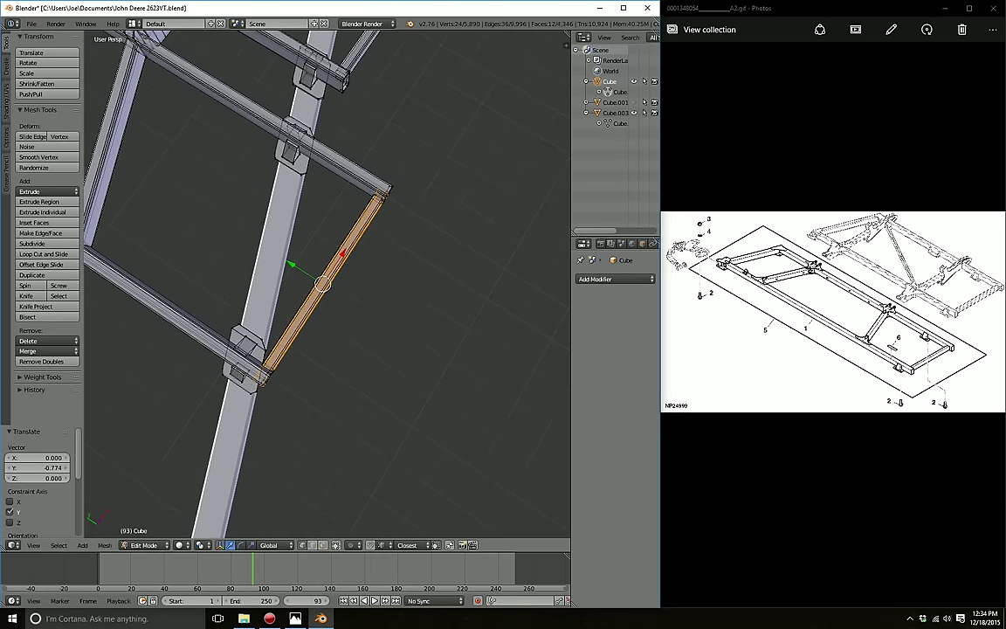
Step: Delete the diagonal brace beside the second copied bar
key(a)
key(l)
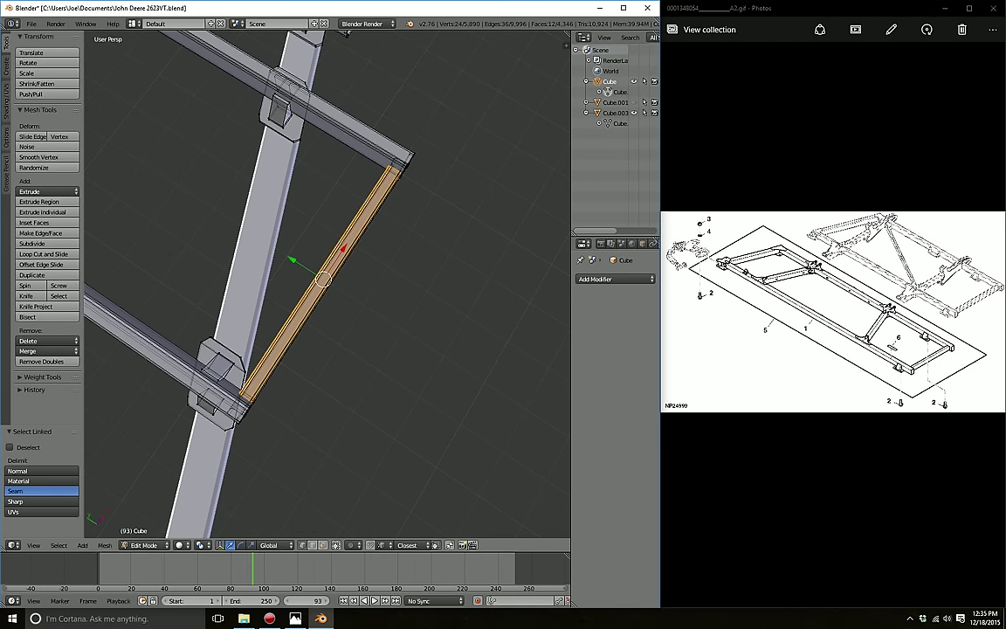
key(x)
click(332, 375)
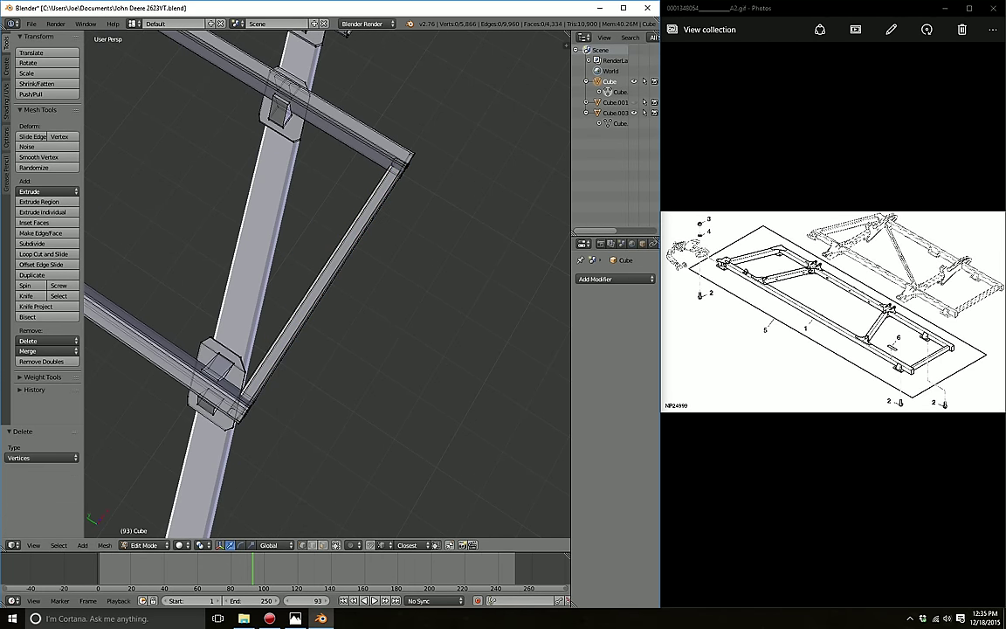
Step: Raise the two selected diagonal bars slightly along the Z axis
key(l)
mouse_move(332, 374)
middle_down()
mouse_move(332, 288)
mouse_move(157, 288)
mouse_move(157, 275)
mouse_move(148, 301)
mouse_move(175, 267)
middle_up()
key(l)
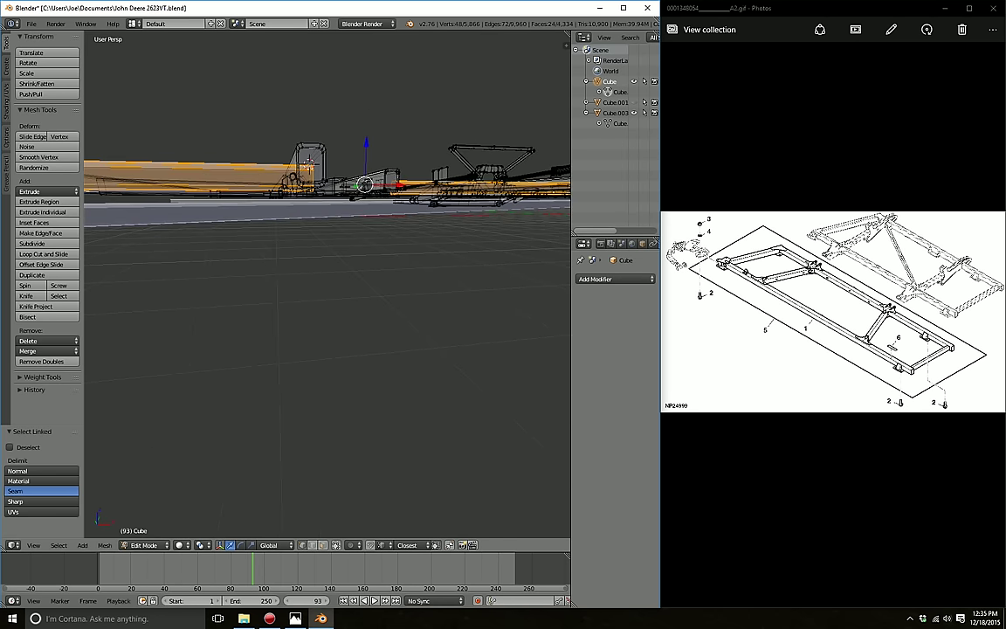
key(g)
key(z)
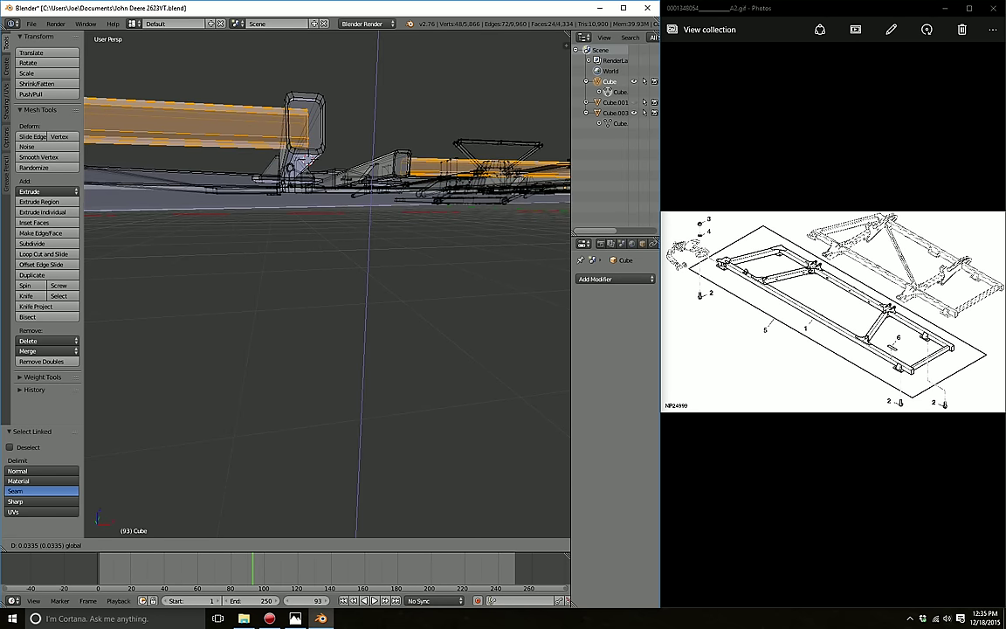
key(Return)
middle_drag(174, 266, 337, 221)
Step: Select a connected bar and nudge it slightly along Z, then along X
key(a)
key(l)
key(g)
key(z)
key(Return)
key(g)
key(x)
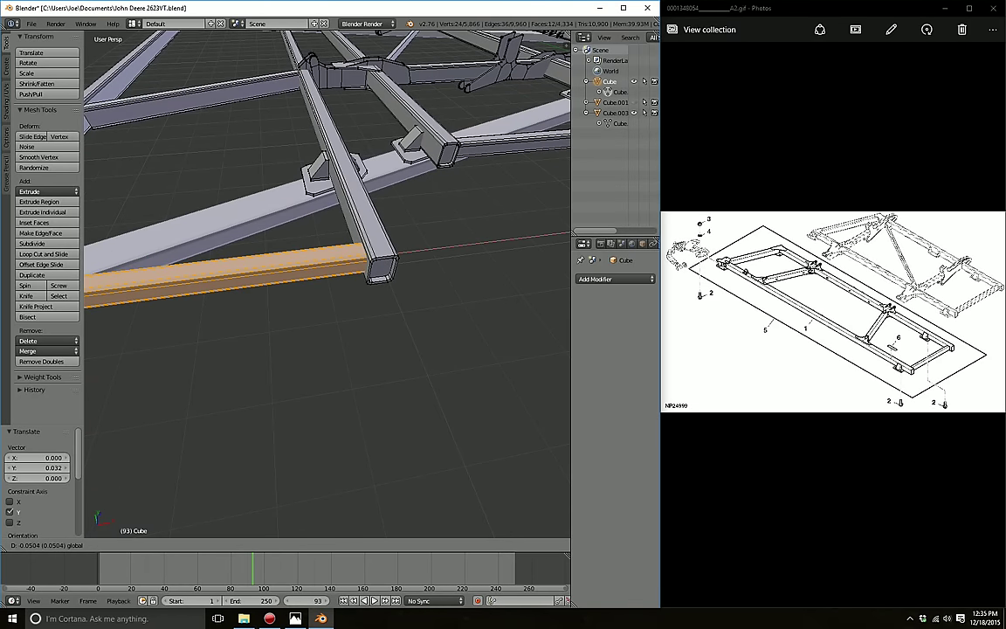
key(Return)
Step: Isolate the bar's end and slide it along X flush against the crossmember
key(c)
middle_click(375, 288)
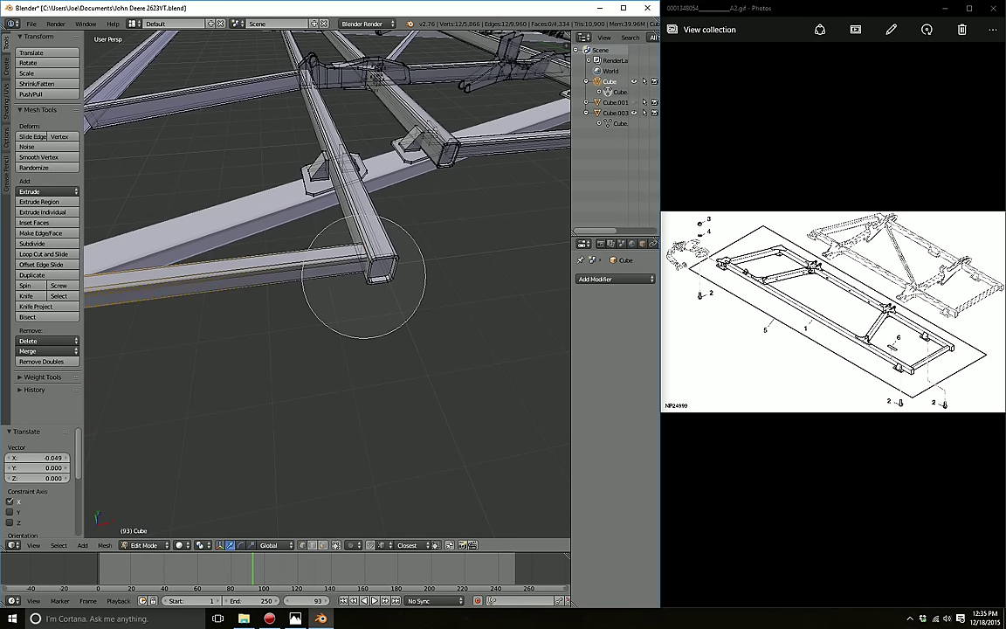
key(Escape)
mouse_move(327, 175)
middle_down()
mouse_move(270, 181)
mouse_move(358, 196)
mouse_move(415, 253)
mouse_move(432, 196)
middle_up()
key(g)
key(x)
key(Return)
Step: Deselect everything and orbit around the frame to check the adjusted bars
key(a)
scroll(288, 183, down, 6)
mouse_move(397, 253)
middle_down()
mouse_move(253, 307)
mouse_move(223, 262)
middle_up()
scroll(327, 288, up, 3)
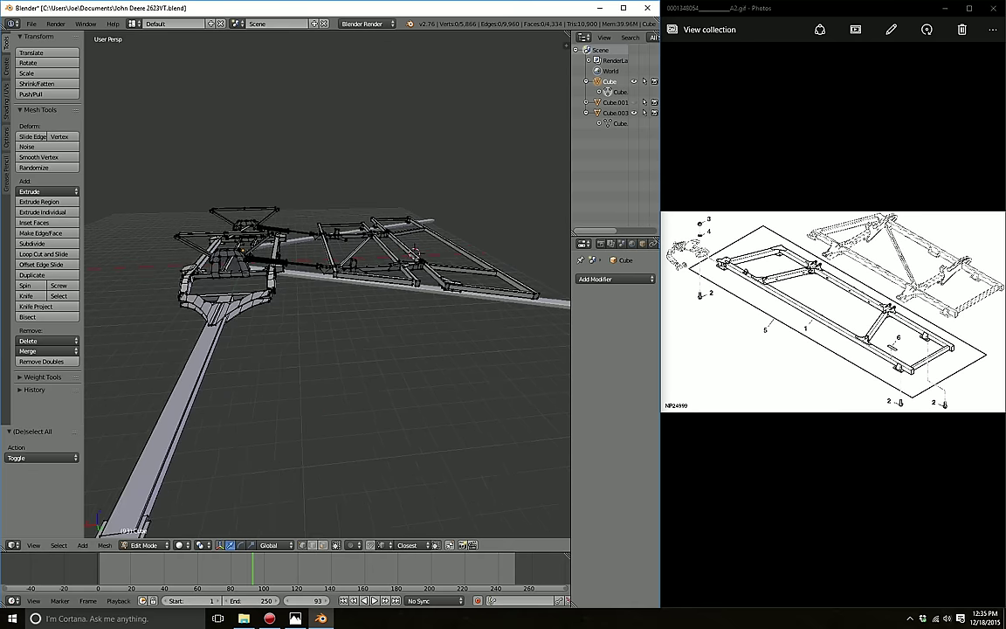
mouse_move(328, 288)
middle_down()
mouse_move(288, 262)
mouse_move(183, 262)
mouse_move(236, 262)
mouse_move(262, 279)
mouse_move(349, 270)
middle_up()
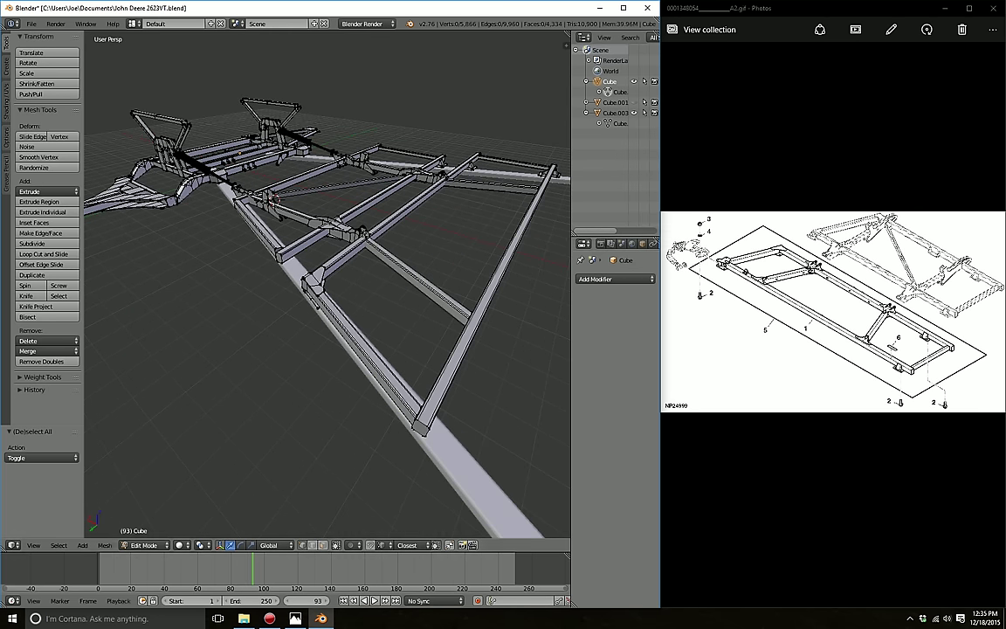